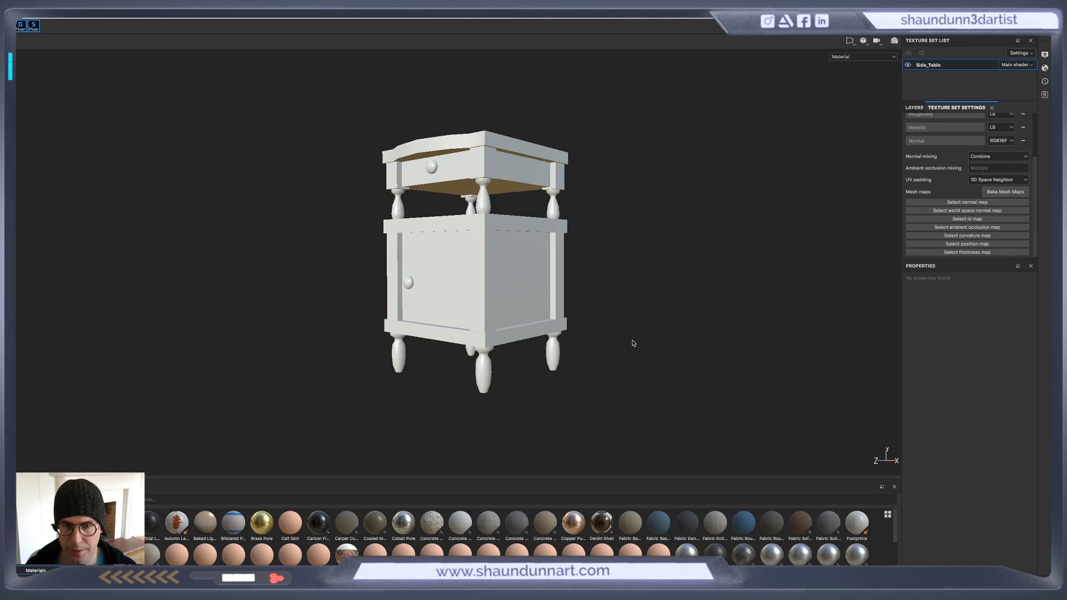
Bring the browser with the Twitch channel's videos page on screen to view the past broadcasts, and move it away again
{"action": "left_click_drag", "start_coordinate": [633, 341], "coordinate": [683, 359], "text": "alt"}
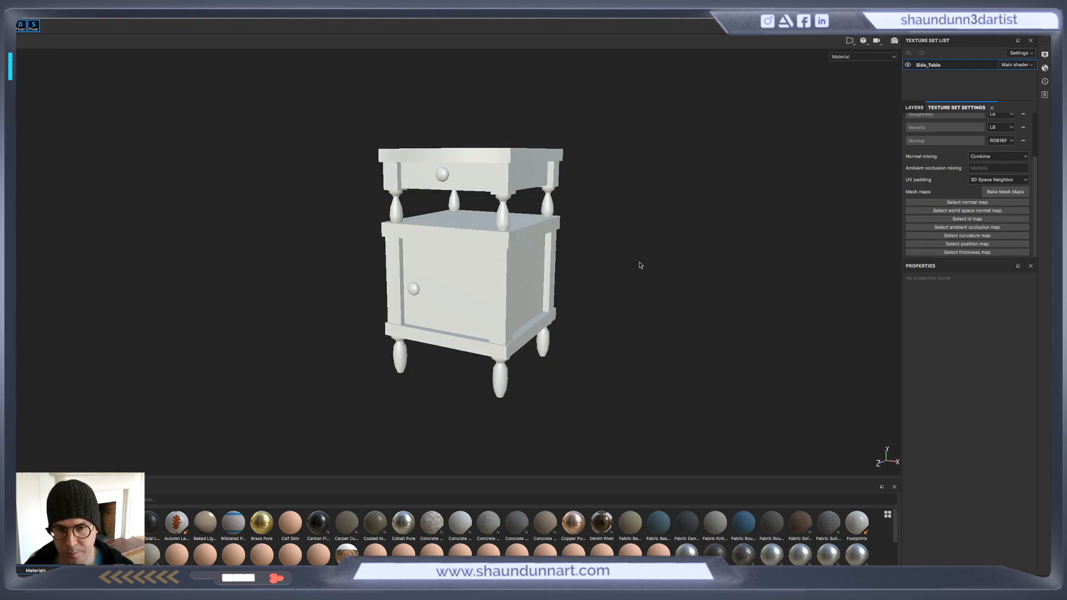
{"action": "scroll", "coordinate": [640, 265], "scroll_direction": "up", "scroll_amount": 1}
{"action": "mouse_move", "coordinate": [1050, 53]}
{"action": "left_mouse_down"}
{"action": "mouse_move", "coordinate": [696, 95]}
{"action": "mouse_move", "coordinate": [766, 96]}
{"action": "left_mouse_up"}
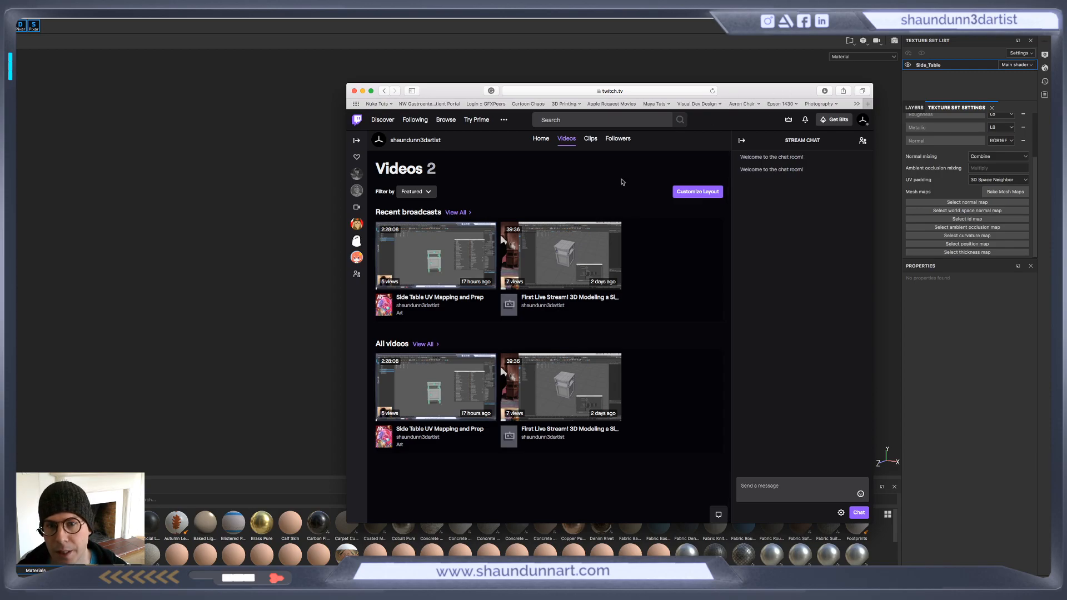
{"action": "left_click_drag", "start_coordinate": [740, 88], "coordinate": [1066, 31]}
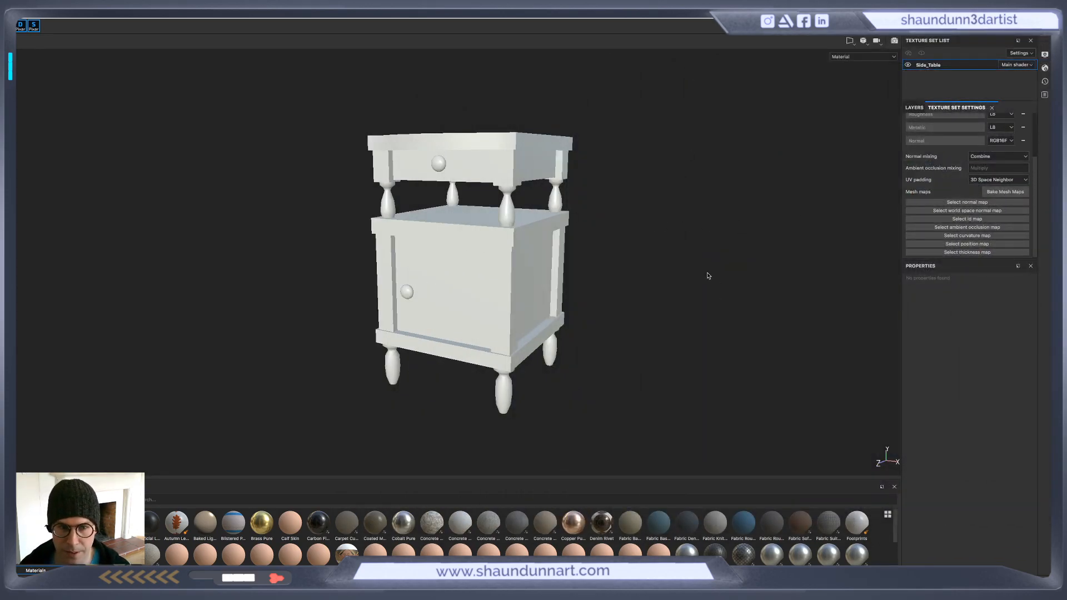
Examine the untextured side table's top, drawer, door and legs from several angles
{"action": "scroll", "coordinate": [708, 276], "scroll_direction": "up", "scroll_amount": 2}
{"action": "mouse_move", "coordinate": [756, 175]}
{"action": "left_mouse_down", "text": "alt"}
{"action": "mouse_move", "coordinate": [767, 178]}
{"action": "mouse_move", "coordinate": [731, 181]}
{"action": "mouse_move", "coordinate": [774, 200]}
{"action": "mouse_move", "coordinate": [670, 193]}
{"action": "mouse_move", "coordinate": [726, 195]}
{"action": "left_mouse_up", "text": "alt"}
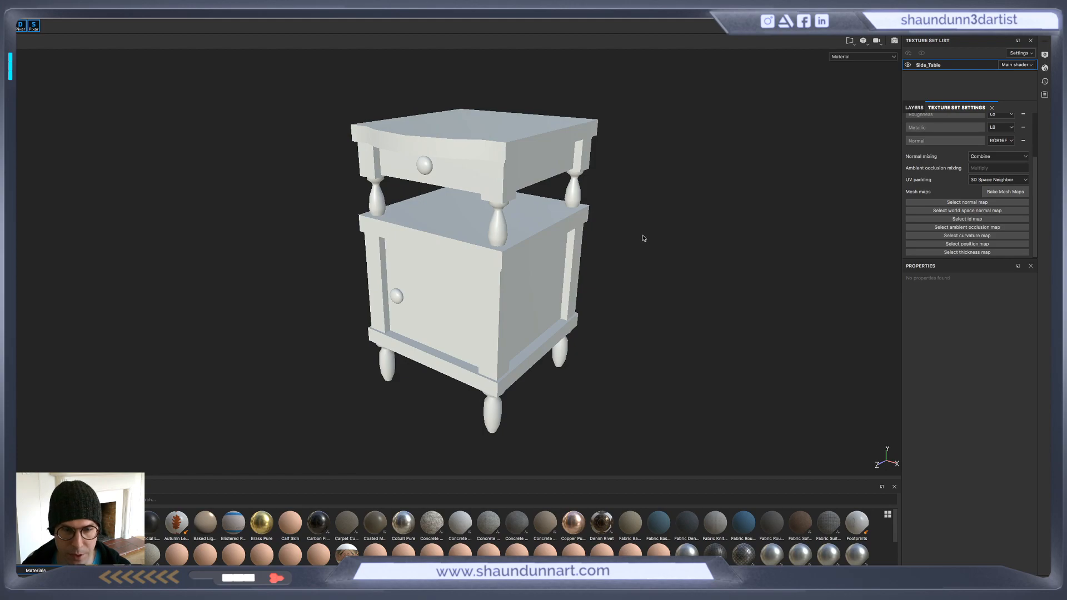
{"action": "left_click_drag", "start_coordinate": [753, 298], "coordinate": [602, 274], "text": "alt"}
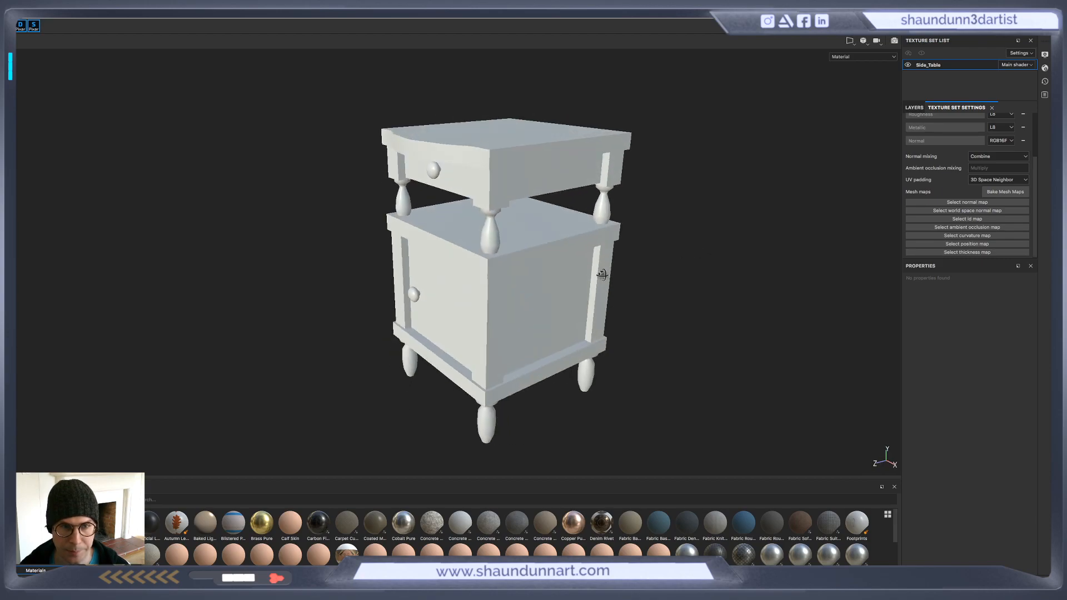
{"action": "left_click_drag", "start_coordinate": [764, 285], "coordinate": [729, 279], "text": "alt"}
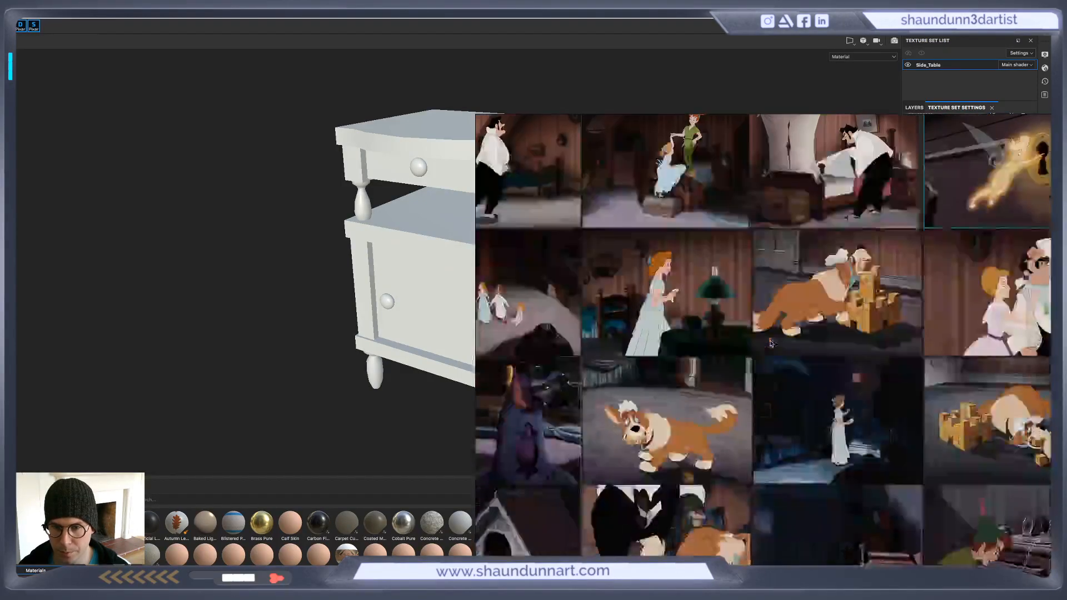
Switch to Unreal Editor and examine the attic bedroom scene, including the moonlit window, the interior walls and the room's exterior
{"action": "key", "text": "super+Tab"}
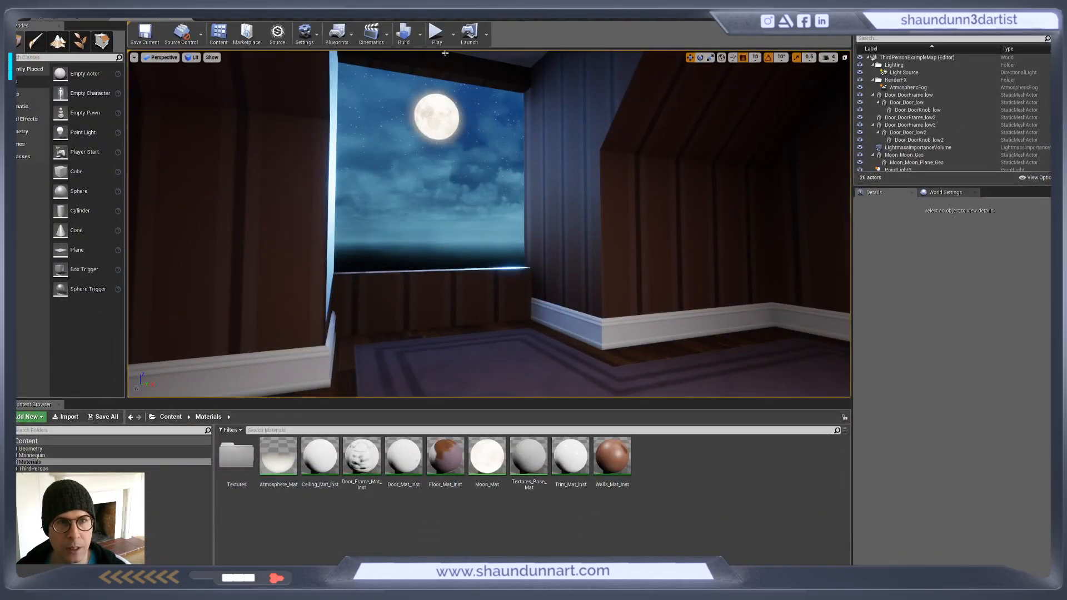
{"action": "right_click_drag", "start_coordinate": [590, 337], "coordinate": [649, 330]}
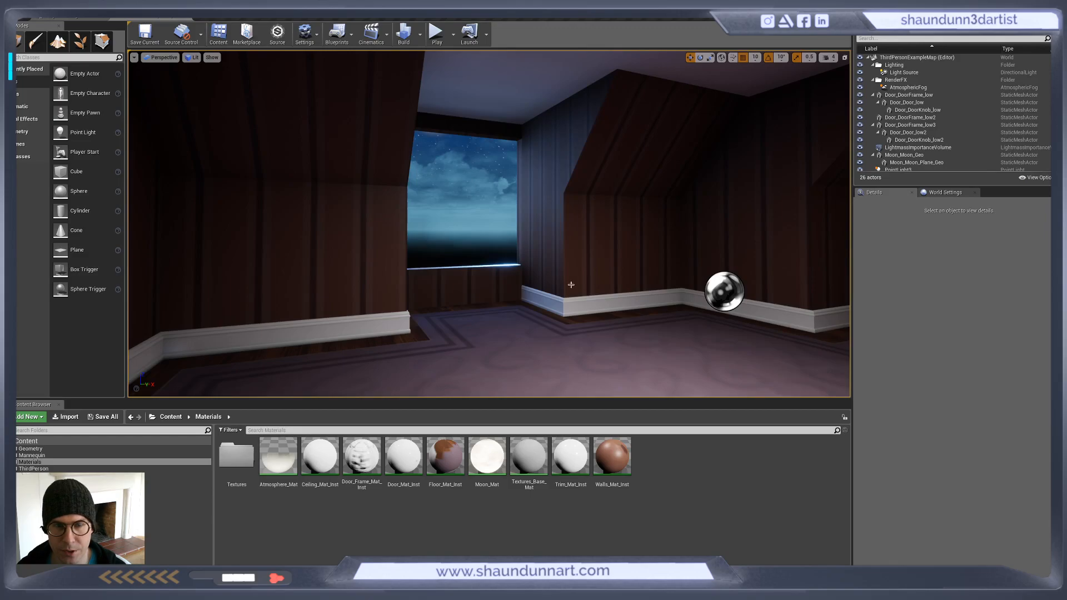
{"action": "scroll", "coordinate": [466, 183], "scroll_direction": "up", "scroll_amount": 5}
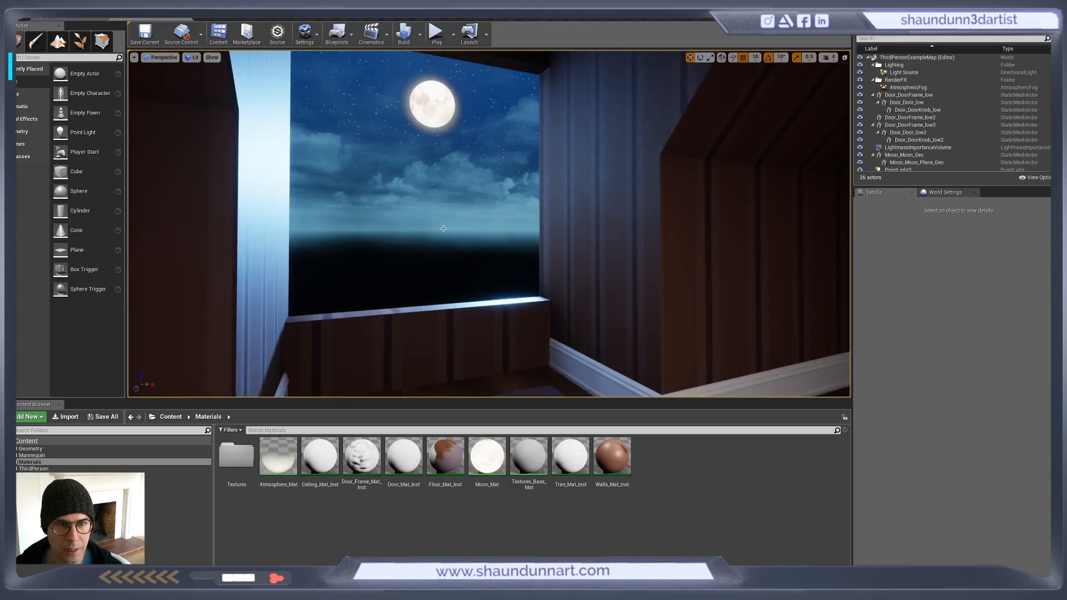
{"action": "scroll", "coordinate": [513, 325], "scroll_direction": "down", "scroll_amount": 5}
{"action": "mouse_move", "coordinate": [706, 376]}
{"action": "left_mouse_down", "text": "alt"}
{"action": "mouse_move", "coordinate": [644, 378]}
{"action": "mouse_move", "coordinate": [716, 375]}
{"action": "mouse_move", "coordinate": [708, 377]}
{"action": "left_mouse_up", "text": "alt"}
{"action": "scroll", "coordinate": [707, 377], "scroll_direction": "down", "scroll_amount": 2}
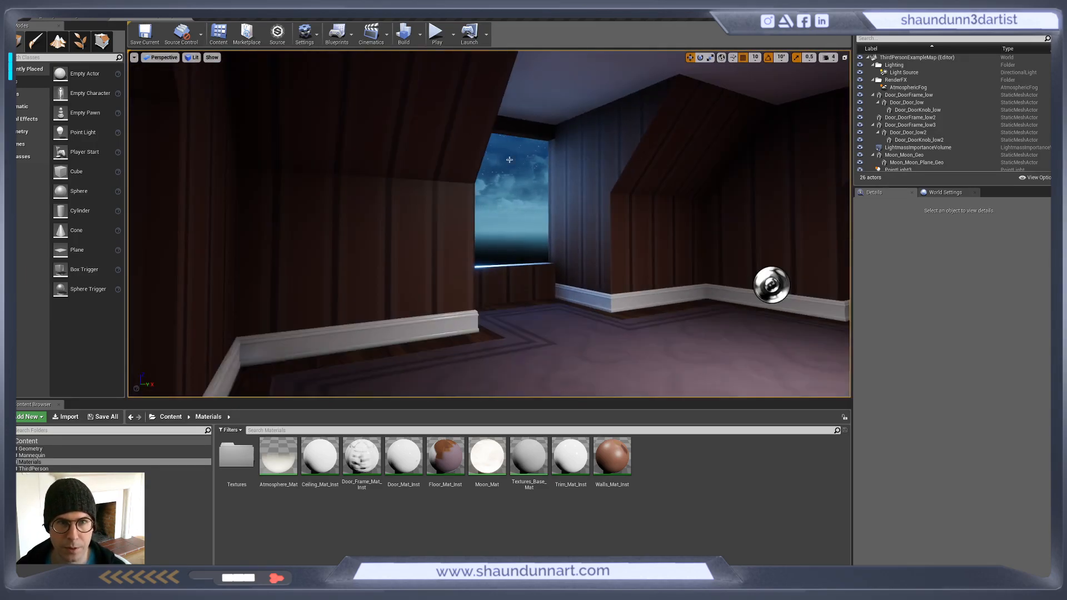
{"action": "scroll", "coordinate": [502, 205], "scroll_direction": "down", "scroll_amount": 12}
{"action": "scroll", "coordinate": [503, 205], "scroll_direction": "down", "scroll_amount": 3}
{"action": "left_click_drag", "start_coordinate": [503, 205], "coordinate": [395, 186], "text": "alt"}
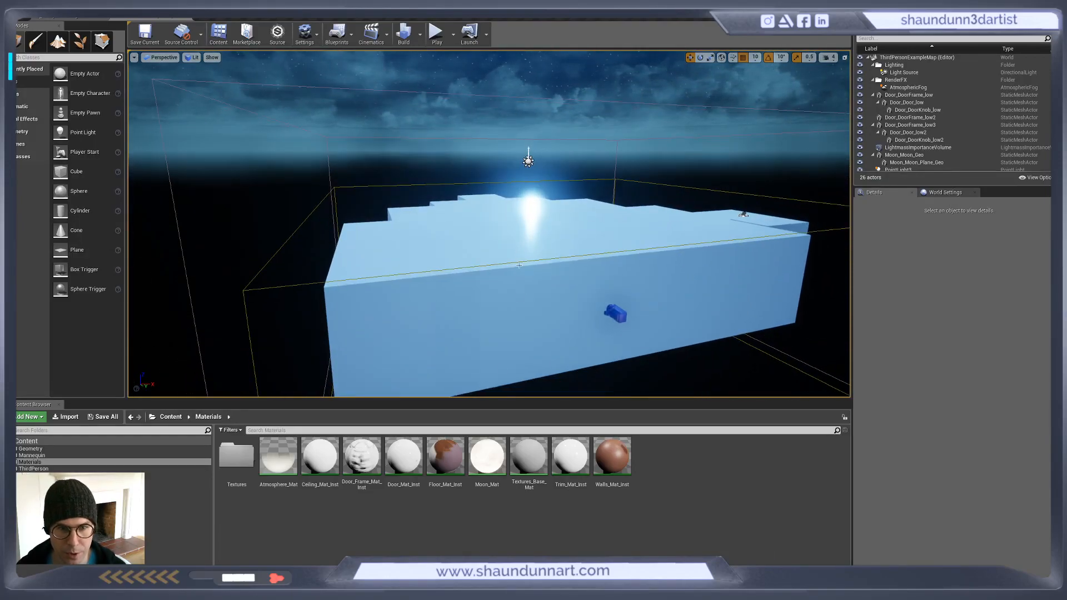
{"action": "left_click_drag", "start_coordinate": [519, 251], "coordinate": [520, 302], "text": "alt"}
{"action": "scroll", "coordinate": [519, 302], "scroll_direction": "up", "scroll_amount": 5}
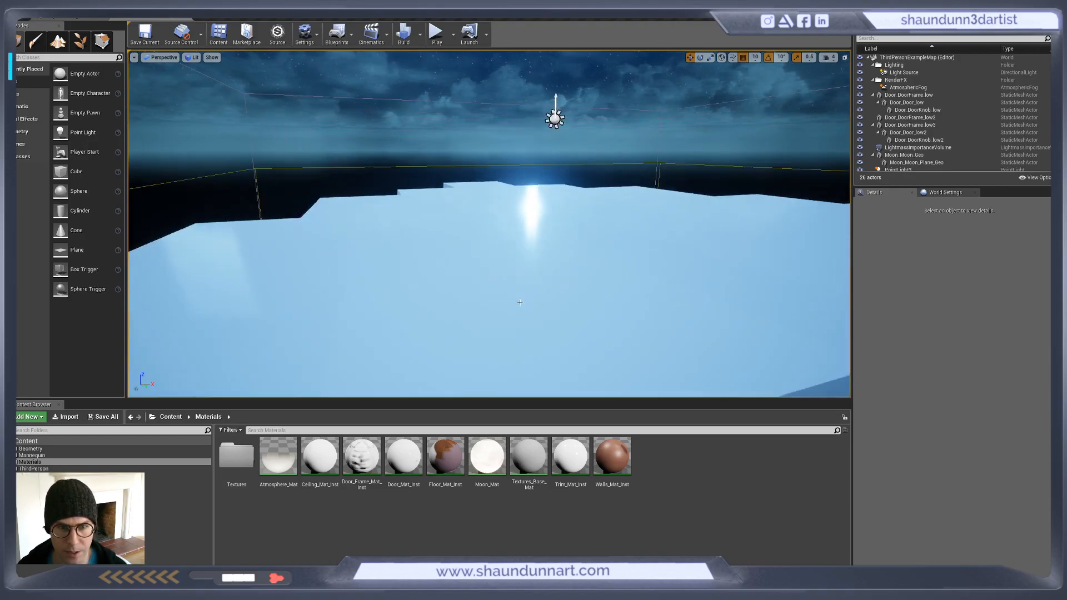
Play the level in the editor, walk the mannequin around the room past the doors, wall lights and window, and end the play session
{"action": "left_click", "coordinate": [437, 33]}
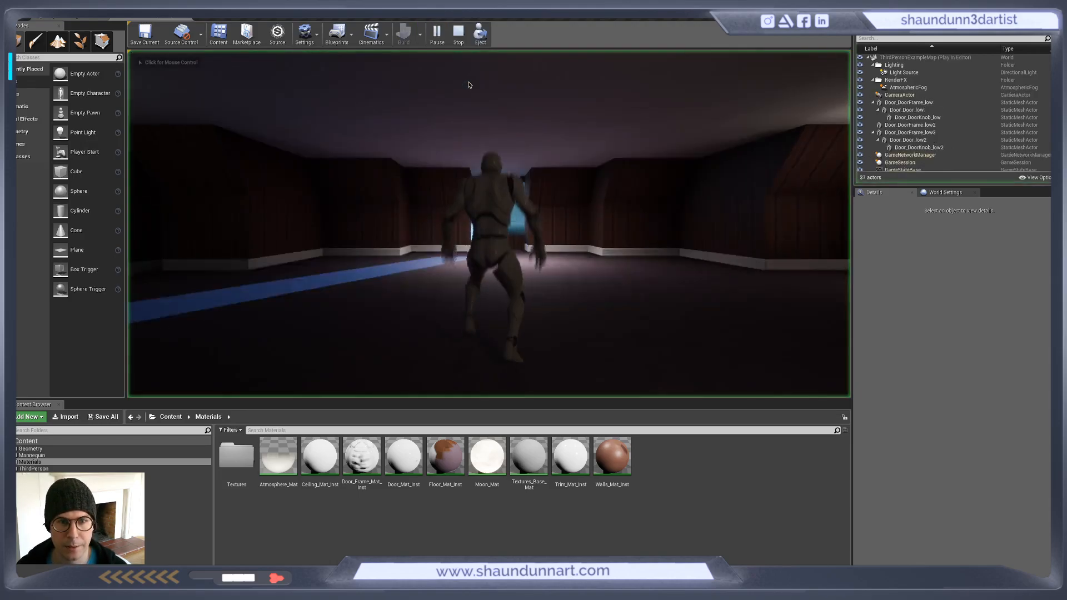
{"action": "left_click", "coordinate": [550, 269]}
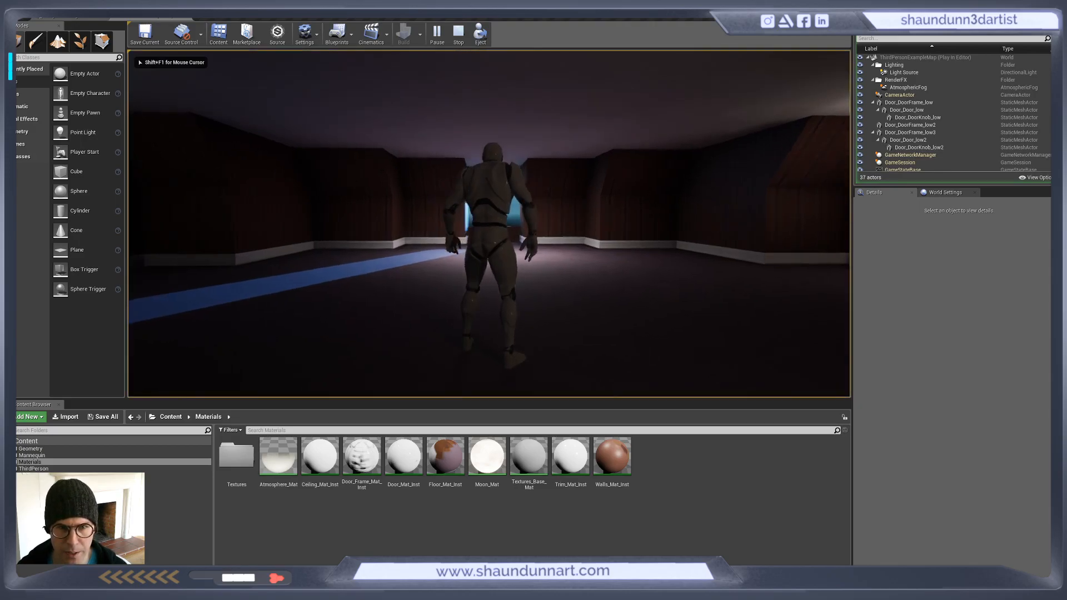
{"action": "key", "text": "w"}
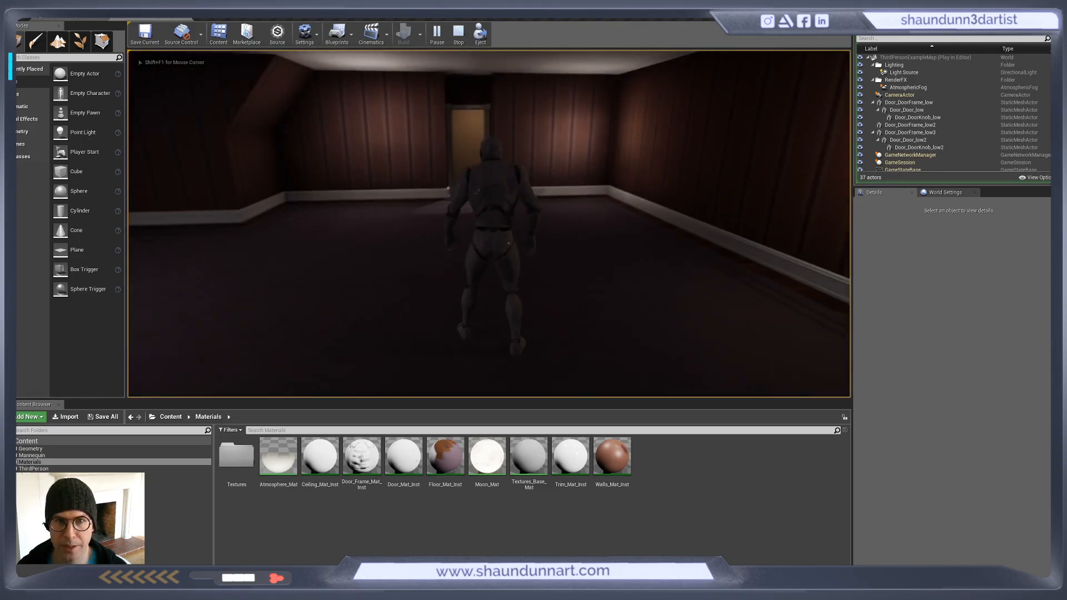
{"action": "key", "text": "w"}
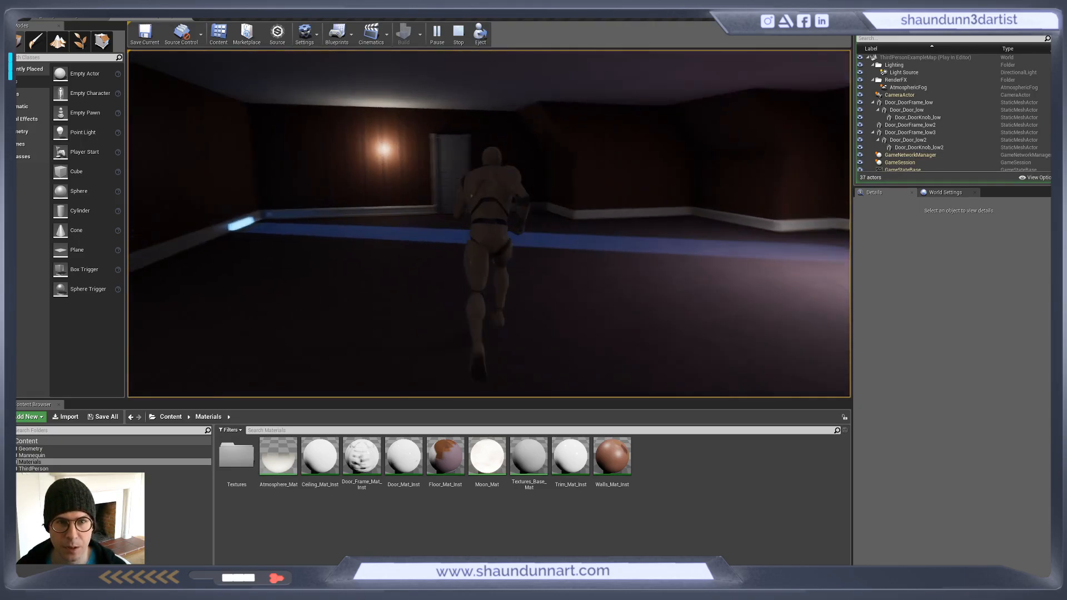
{"action": "key", "text": "w"}
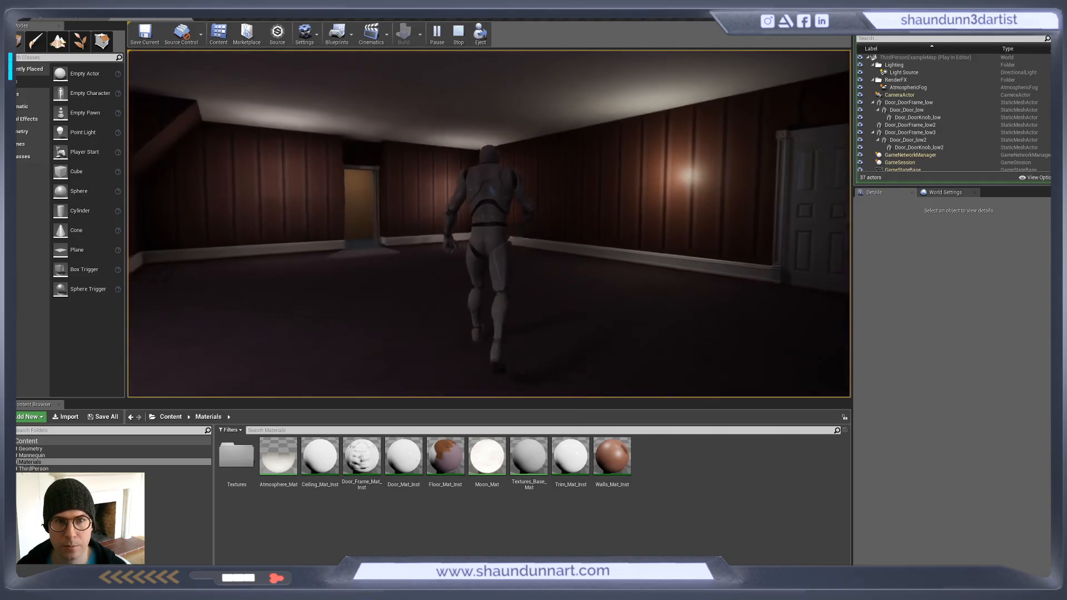
{"action": "key", "text": "w"}
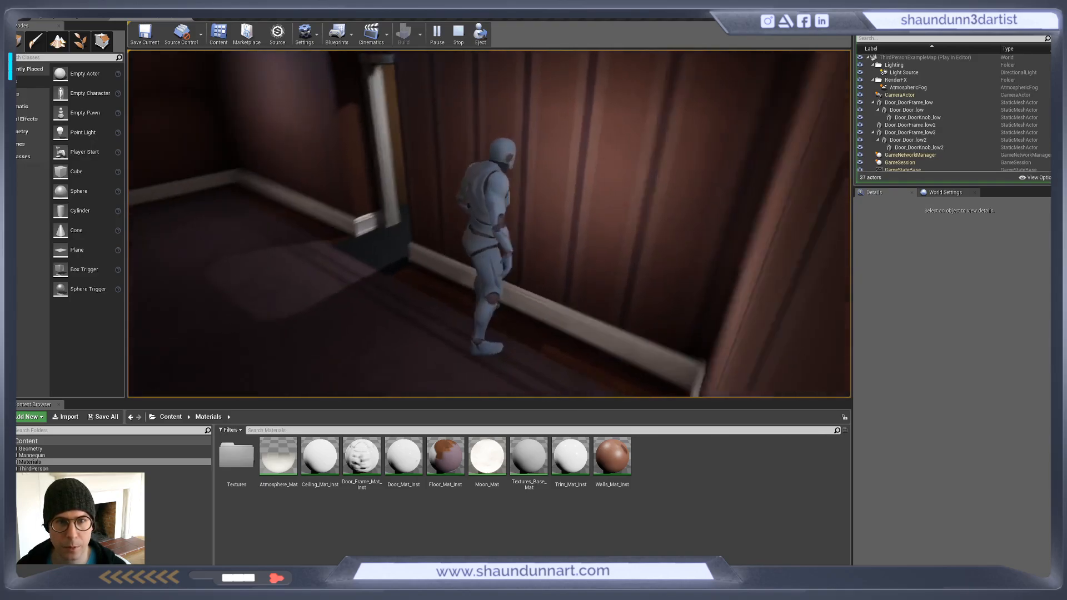
{"action": "key", "text": "w"}
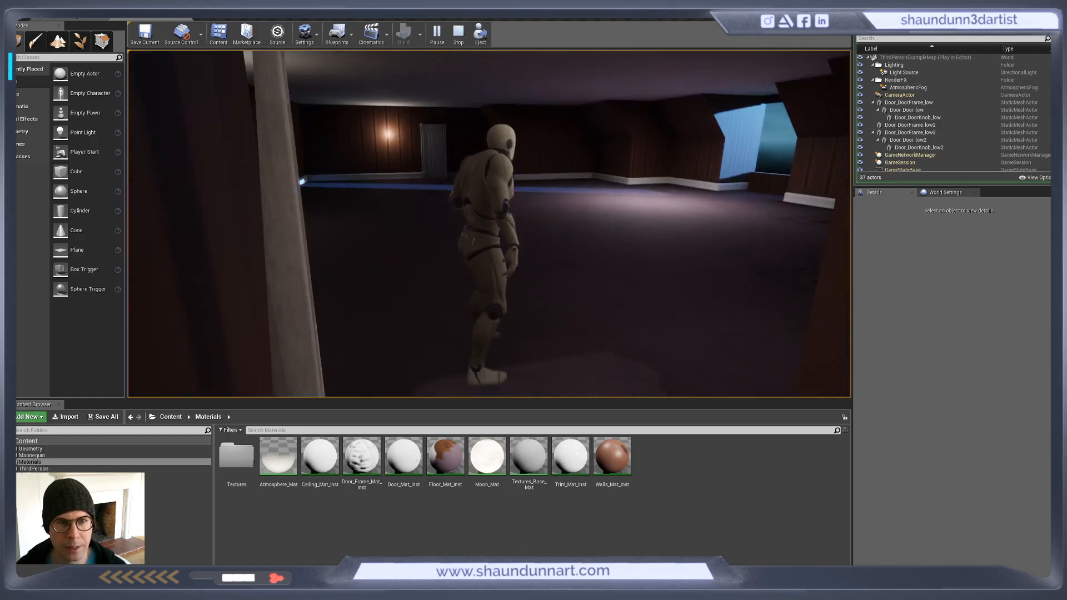
{"action": "key", "text": "w"}
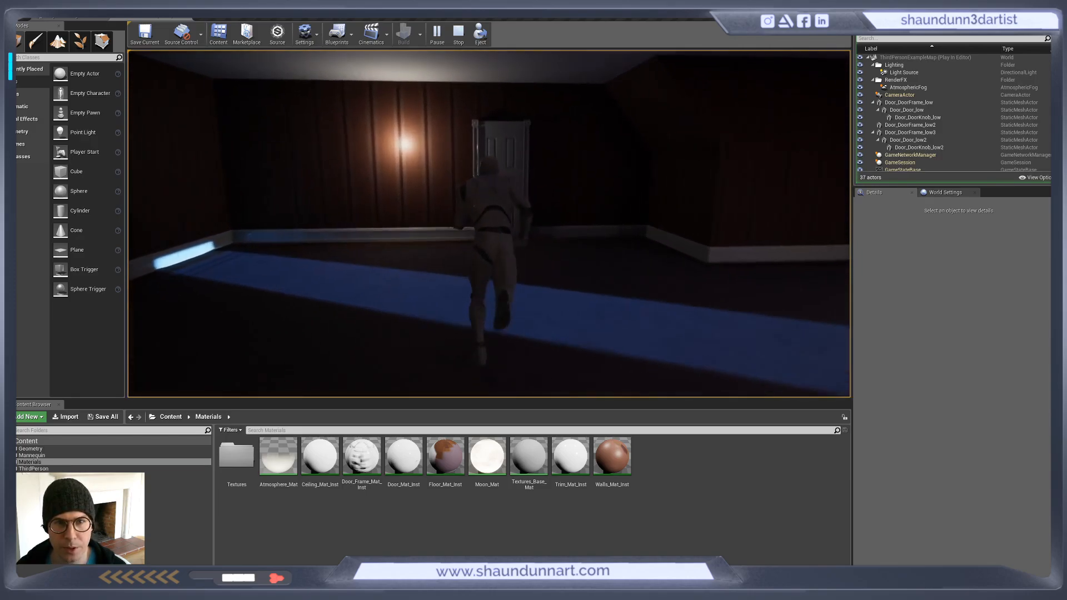
{"action": "key", "text": "w"}
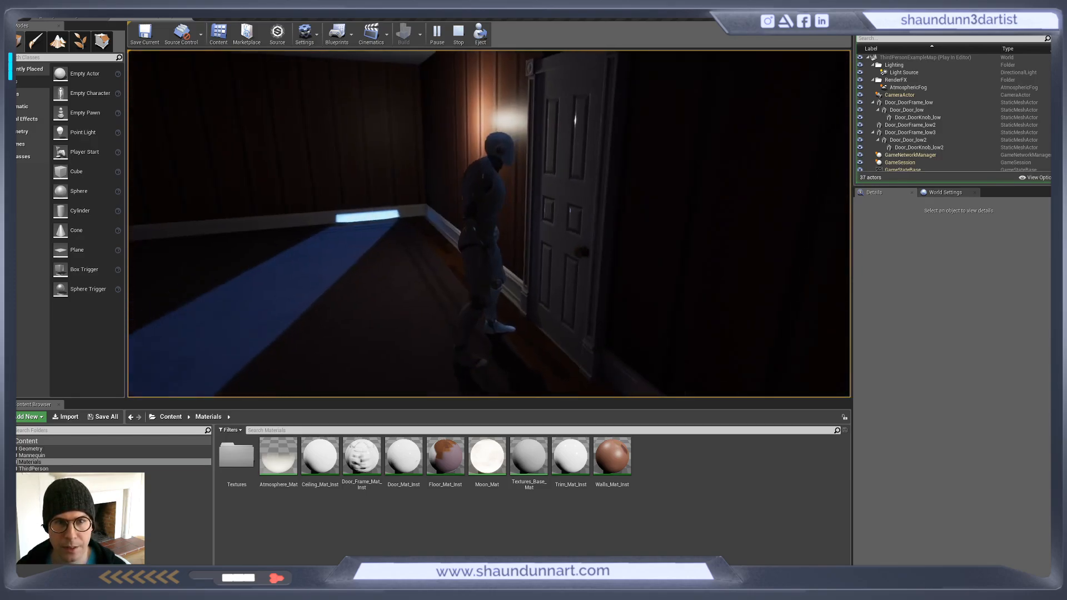
{"action": "key", "text": "w"}
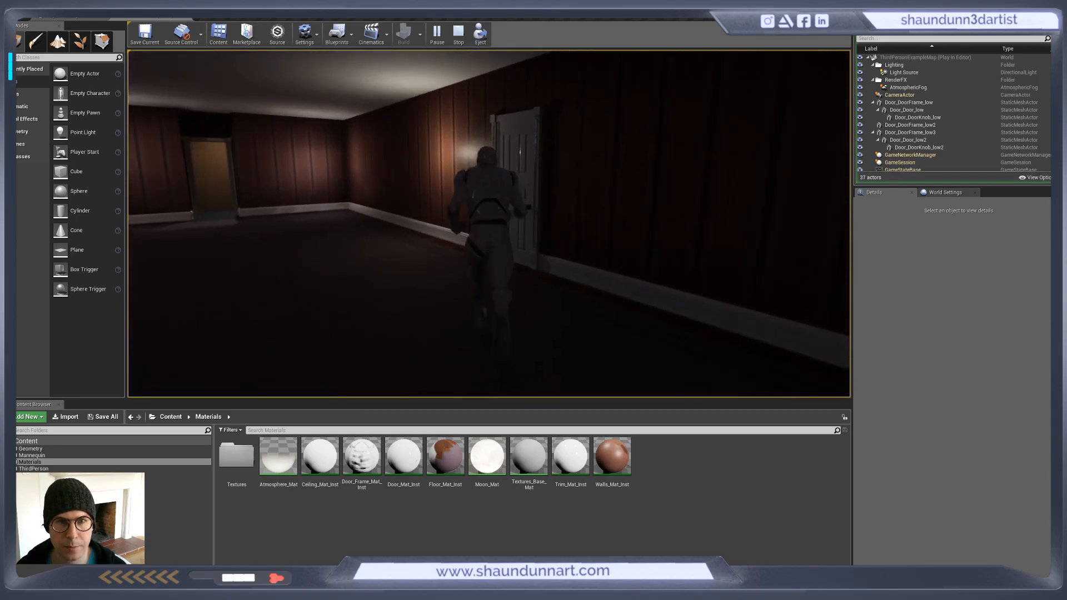
{"action": "key", "text": "w"}
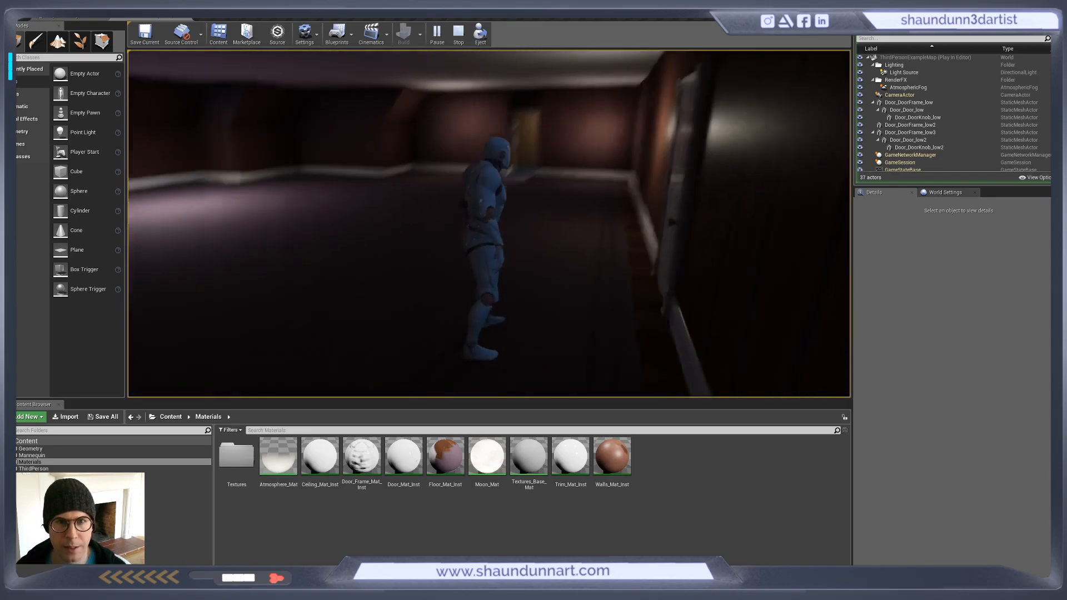
{"action": "key", "text": "w"}
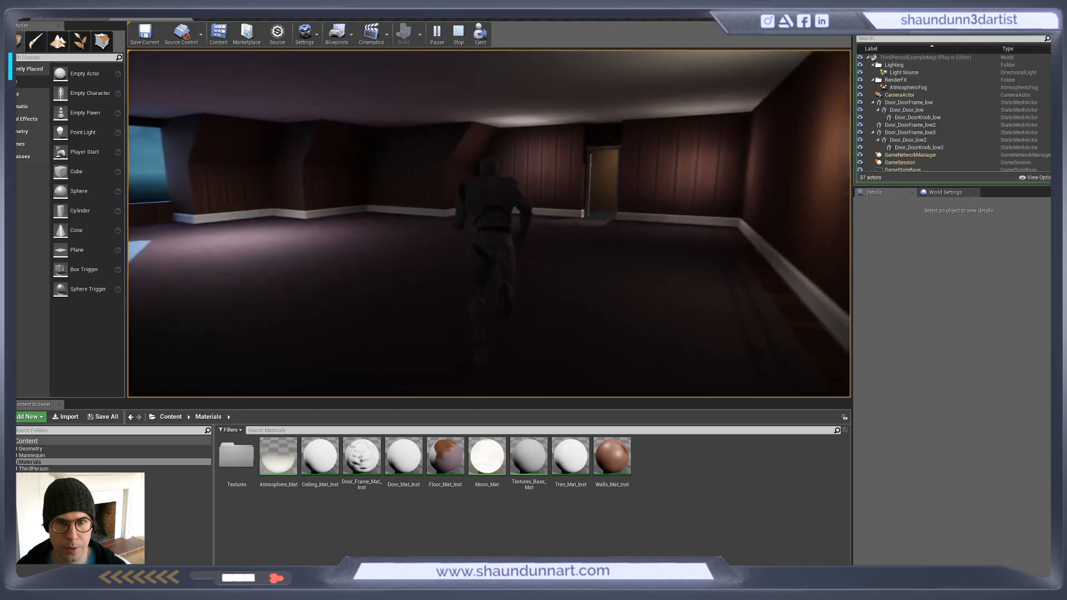
{"action": "key", "text": "w"}
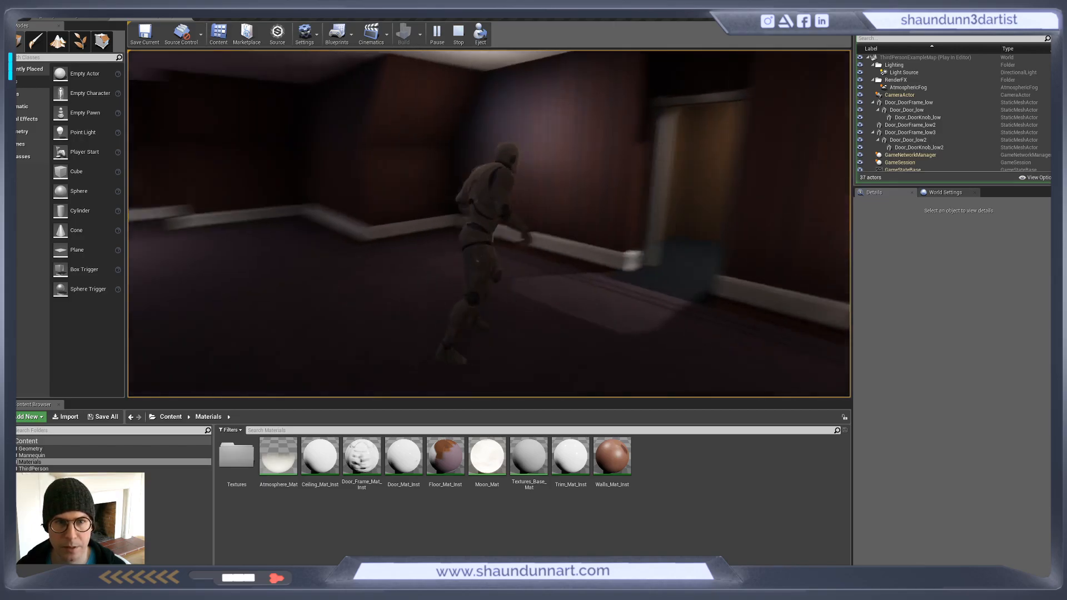
{"action": "key", "text": "w"}
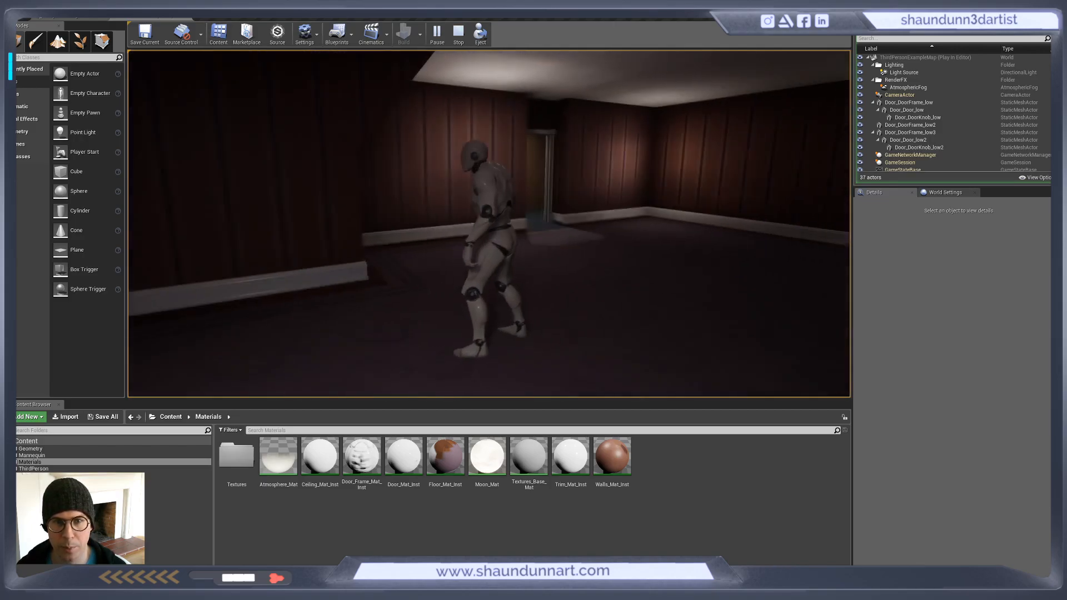
{"action": "key", "text": "w"}
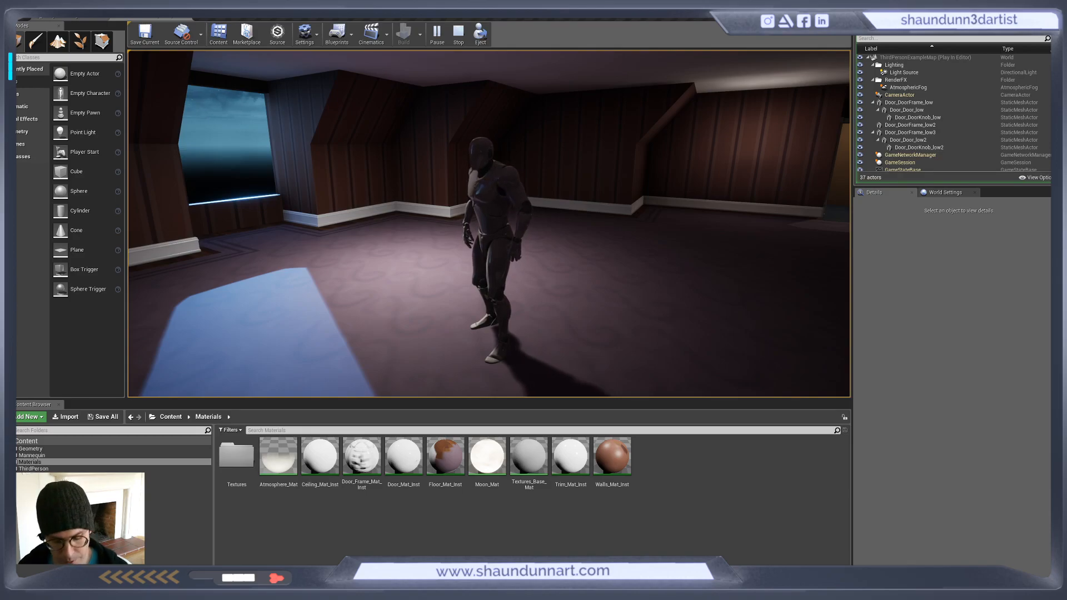
{"action": "key", "text": "Escape"}
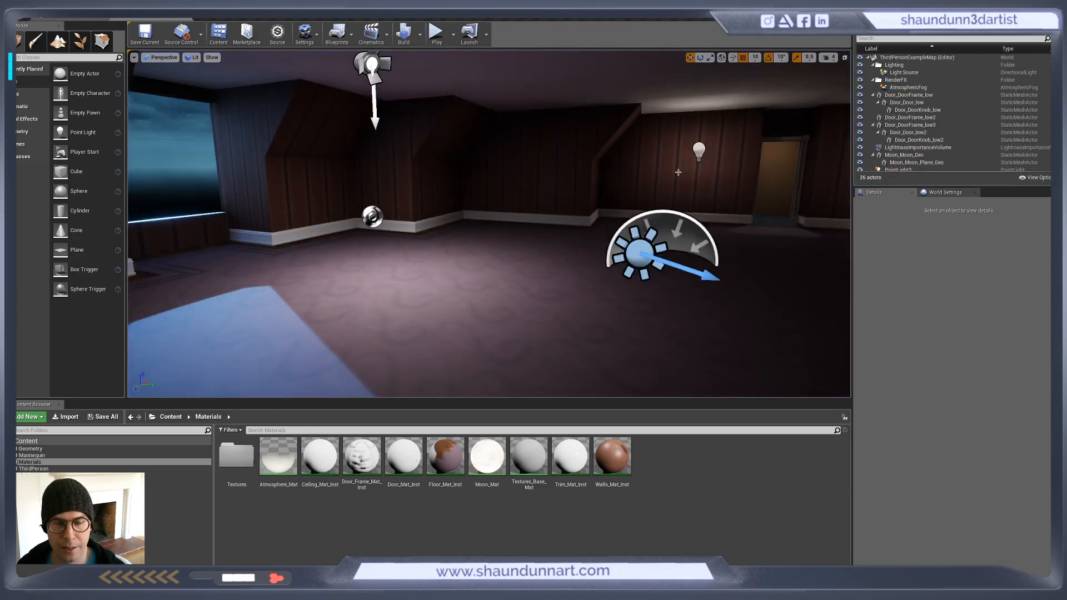
Switch back to Substance Painter and view the side table model from a lower angle
{"action": "key", "text": "super+Tab"}
{"action": "left_click", "coordinate": [479, 314]}
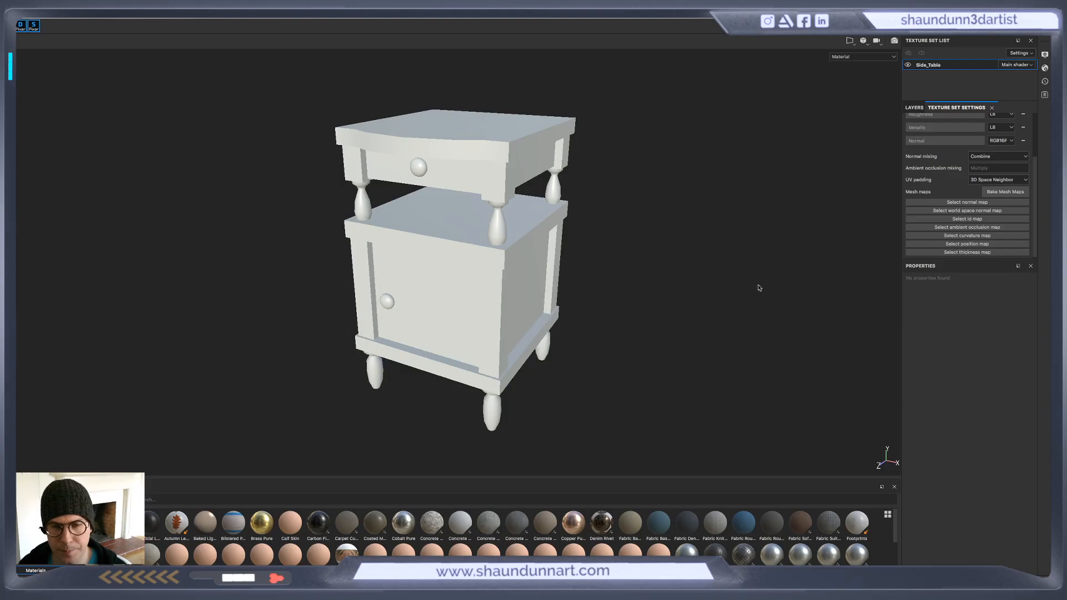
{"action": "left_click_drag", "start_coordinate": [694, 288], "coordinate": [679, 272], "text": "alt"}
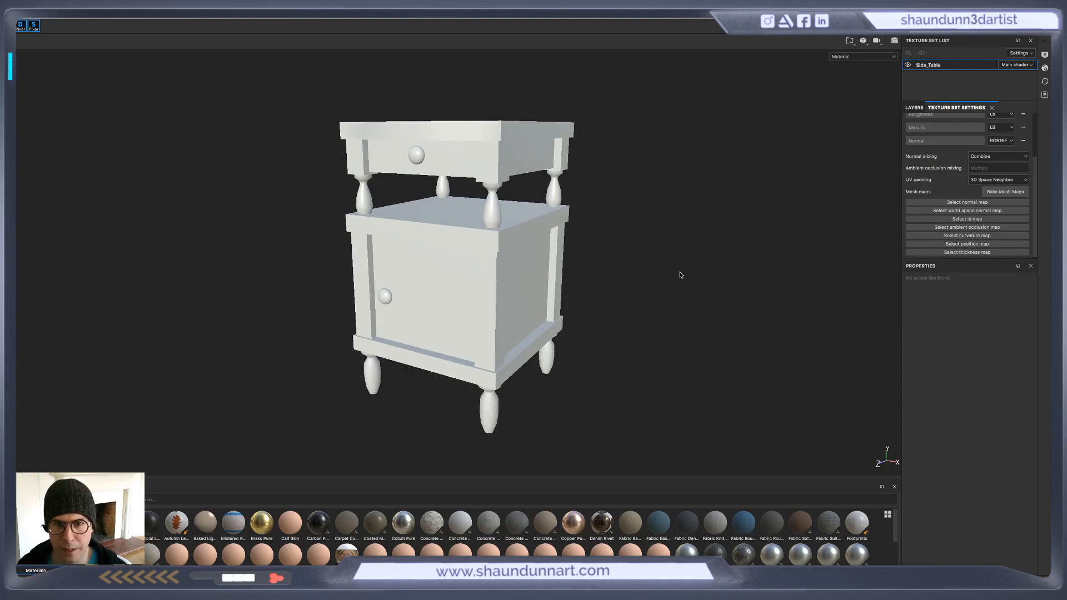
Switch to the reference image board and enlarge the Peter Pan and Wendy bedroom still to examine the bedside table next to the bed
{"action": "key", "text": "super+Tab"}
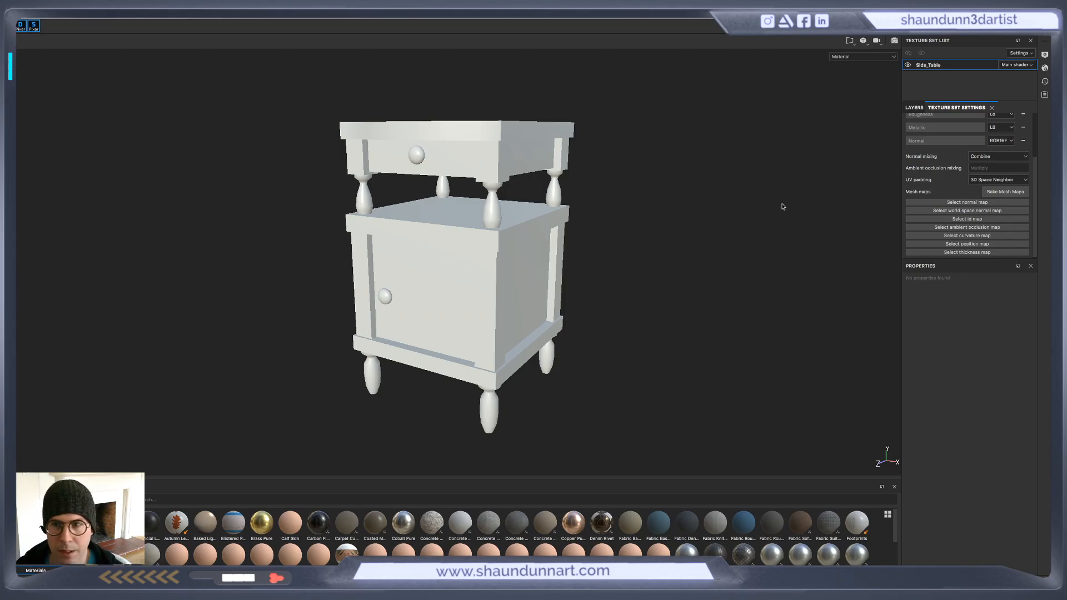
{"action": "key", "text": "super+Tab"}
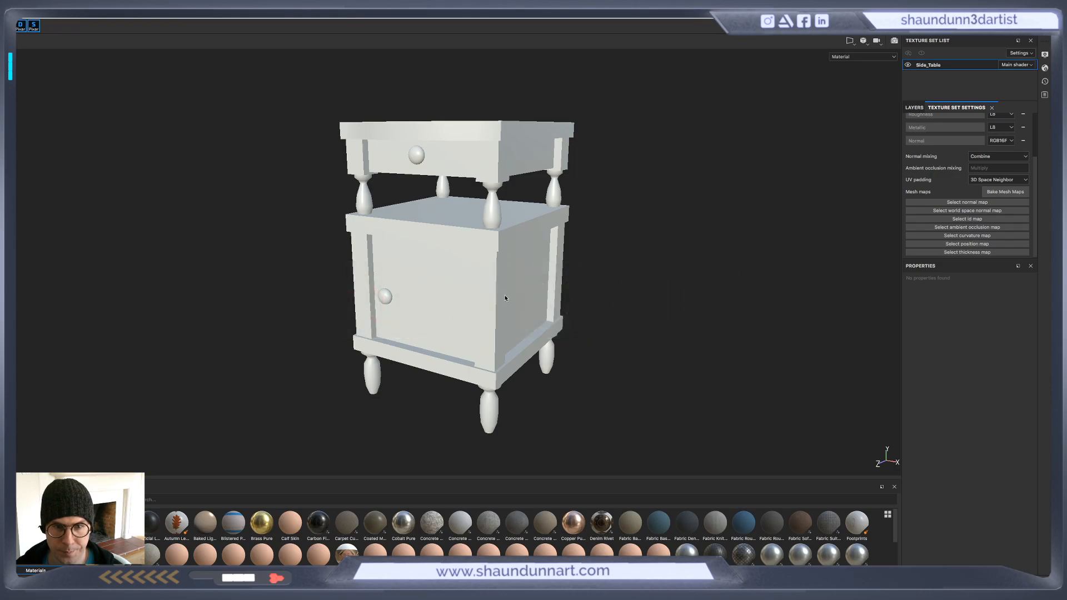
{"action": "key", "text": "super+Tab"}
{"action": "left_click", "coordinate": [550, 303]}
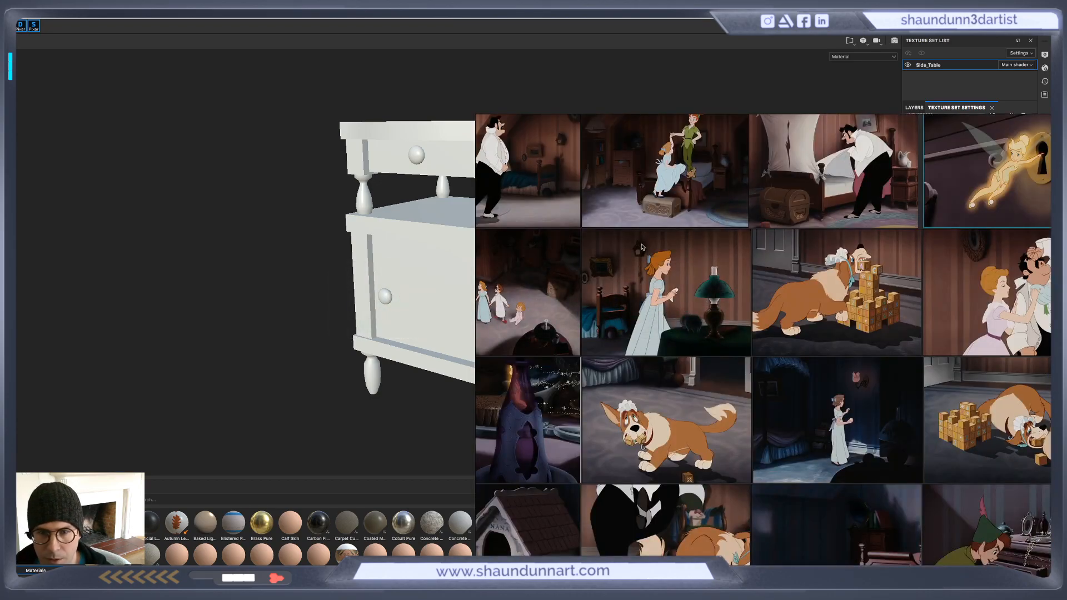
{"action": "double_click", "coordinate": [729, 205]}
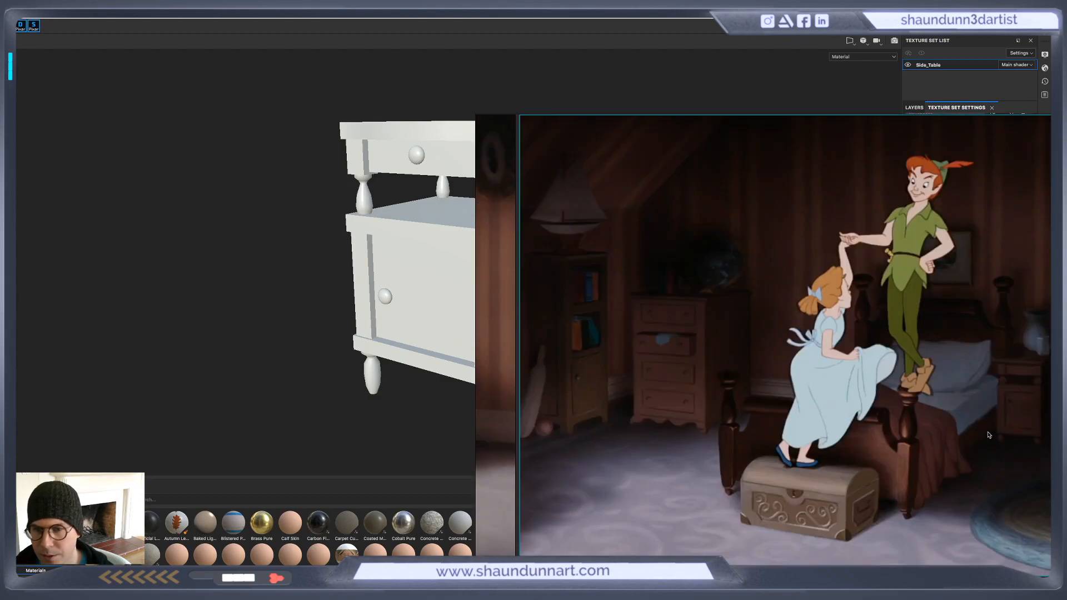
{"action": "middle_click_drag", "start_coordinate": [989, 434], "coordinate": [770, 435]}
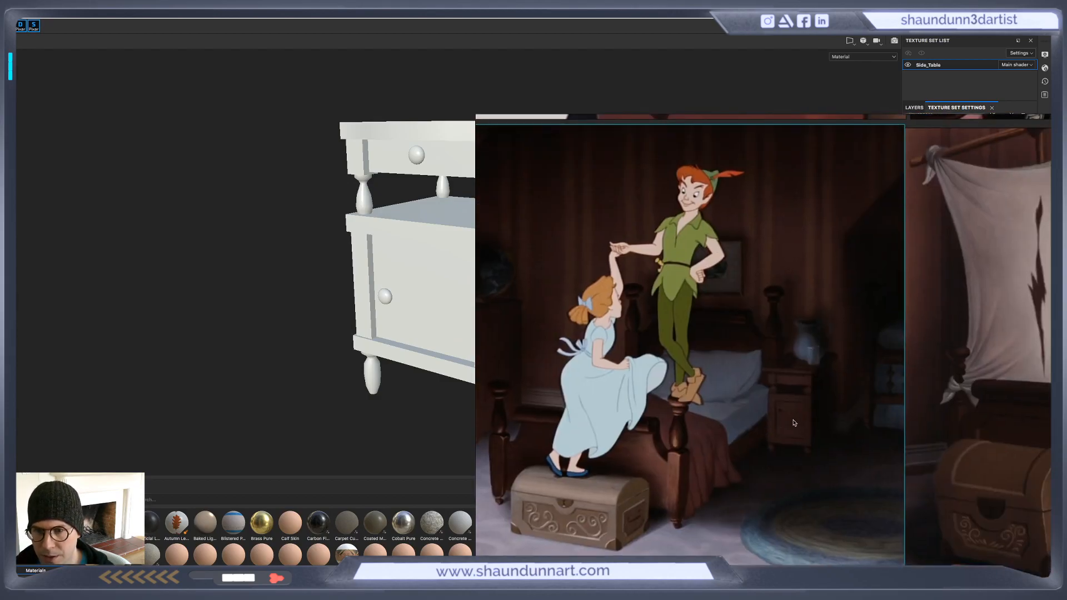
Browse the reference board and enlarge the nursery still with the children jumping on the bed to examine the side table between the beds
{"action": "scroll", "coordinate": [834, 439], "scroll_direction": "down", "scroll_amount": 3}
{"action": "middle_click_drag", "start_coordinate": [900, 446], "coordinate": [754, 361]}
{"action": "scroll", "coordinate": [754, 362], "scroll_direction": "down", "scroll_amount": 2}
{"action": "scroll", "coordinate": [754, 361], "scroll_direction": "down", "scroll_amount": 4}
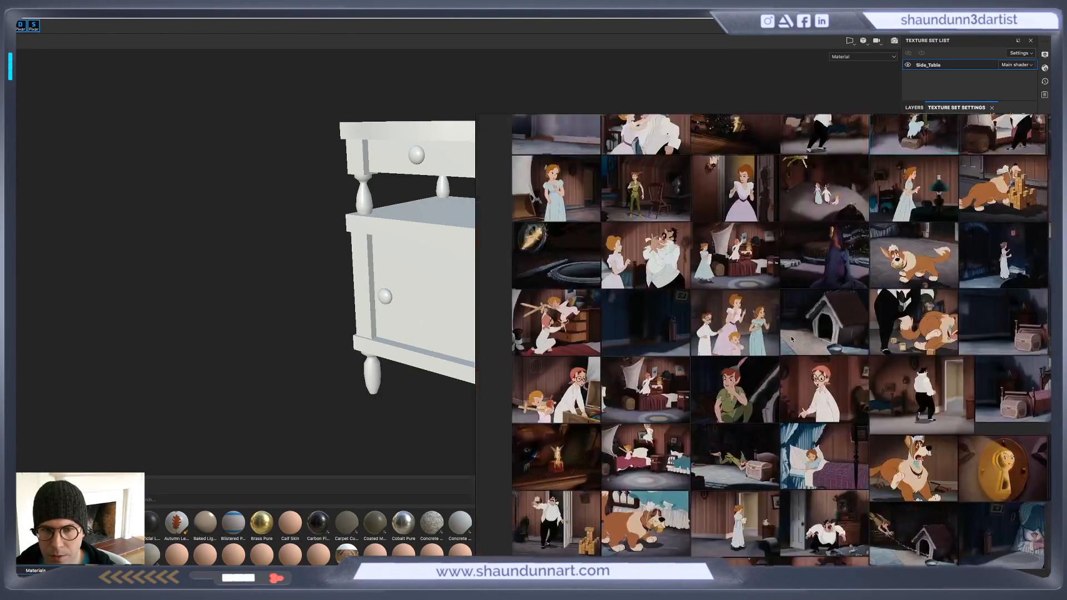
{"action": "middle_click_drag", "start_coordinate": [791, 339], "coordinate": [797, 335]}
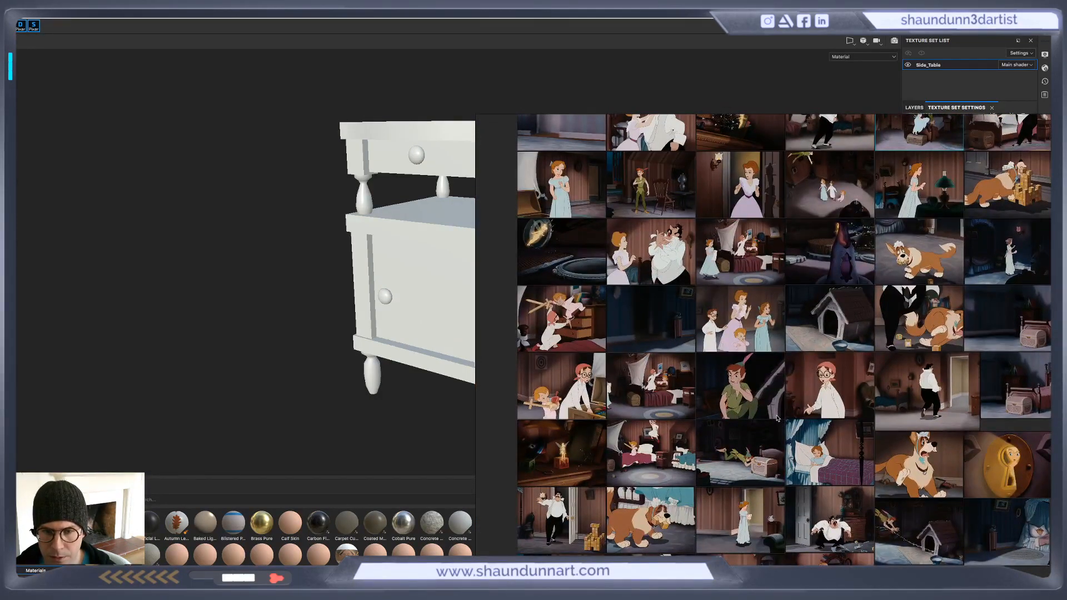
{"action": "middle_click_drag", "start_coordinate": [777, 420], "coordinate": [806, 366]}
{"action": "double_click", "coordinate": [695, 406]}
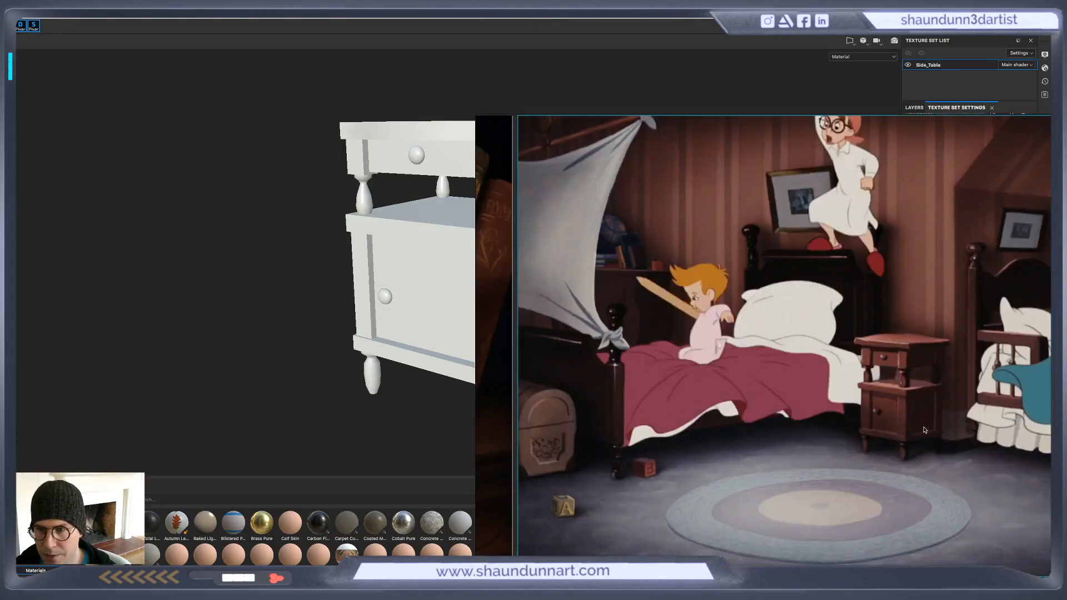
{"action": "middle_click_drag", "start_coordinate": [925, 432], "coordinate": [887, 431]}
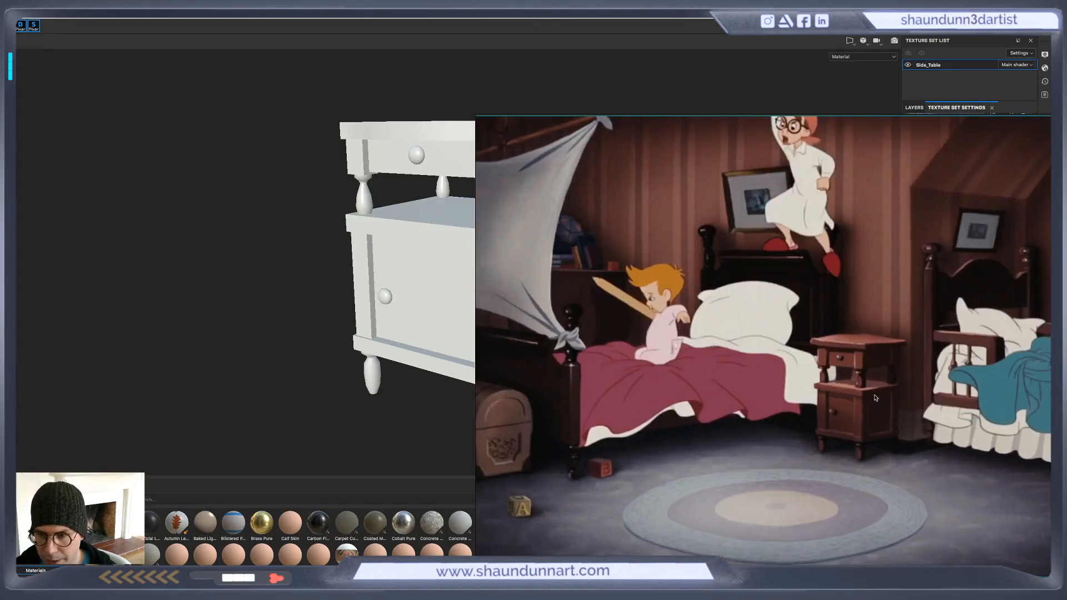
{"action": "middle_click_drag", "start_coordinate": [888, 431], "coordinate": [830, 427]}
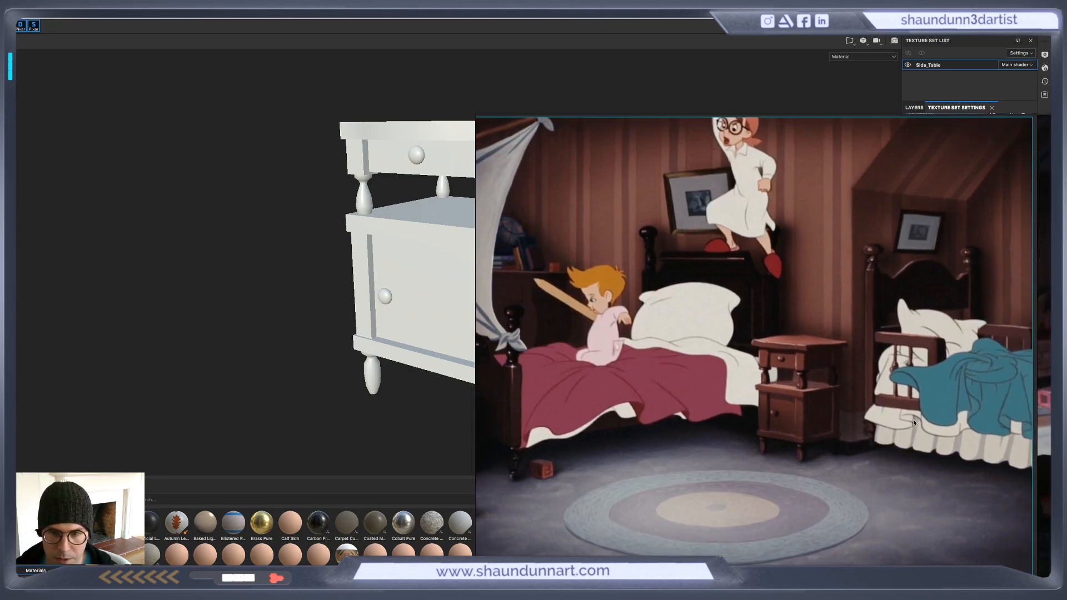
{"action": "scroll", "coordinate": [812, 422], "scroll_direction": "up", "scroll_amount": 3}
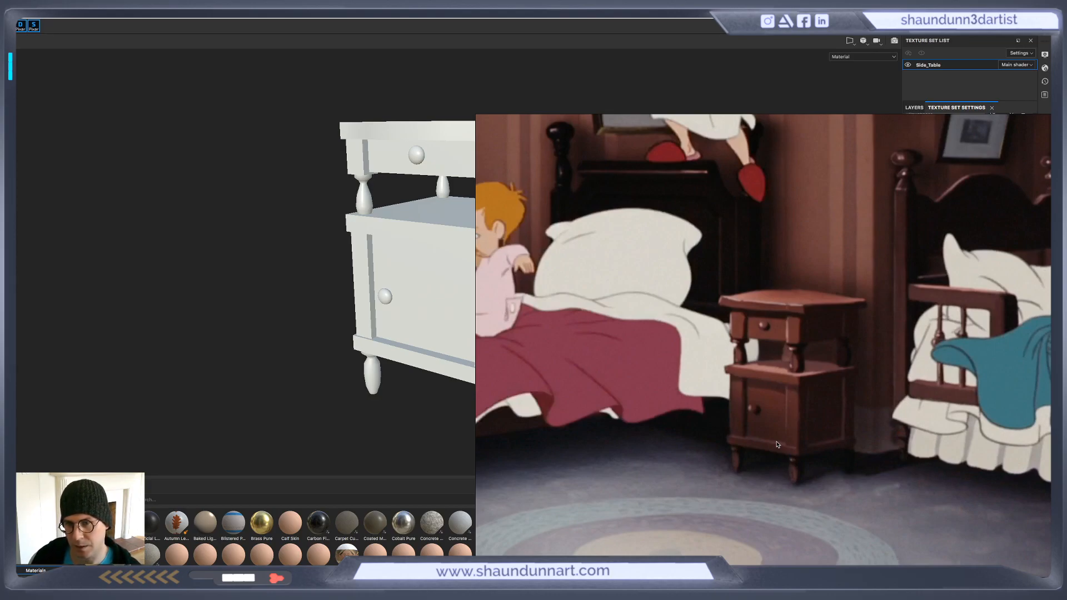
{"action": "scroll", "coordinate": [777, 445], "scroll_direction": "down", "scroll_amount": 3}
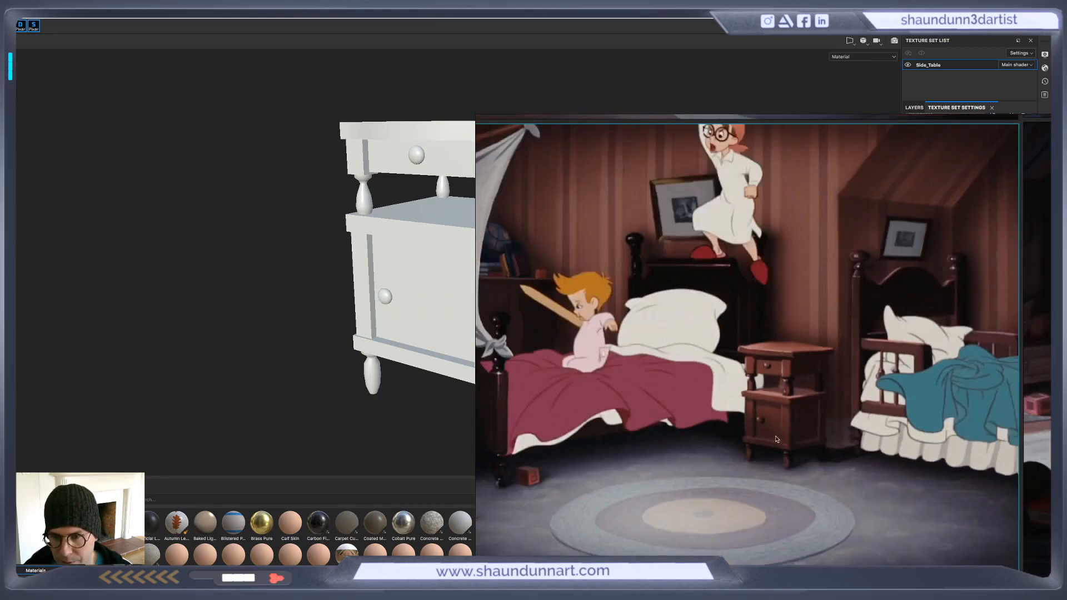
{"action": "scroll", "coordinate": [791, 412], "scroll_direction": "up", "scroll_amount": 3}
{"action": "scroll", "coordinate": [721, 383], "scroll_direction": "down", "scroll_amount": 3}
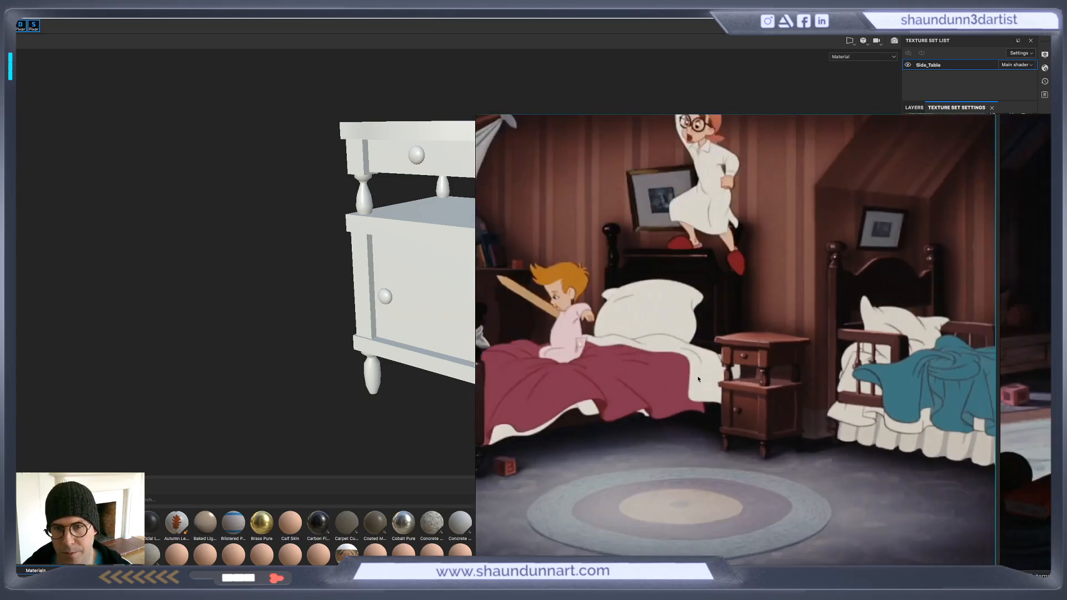
Switch back to Substance Painter and examine the untextured side table model from the front, above and below
{"action": "left_click", "coordinate": [410, 421]}
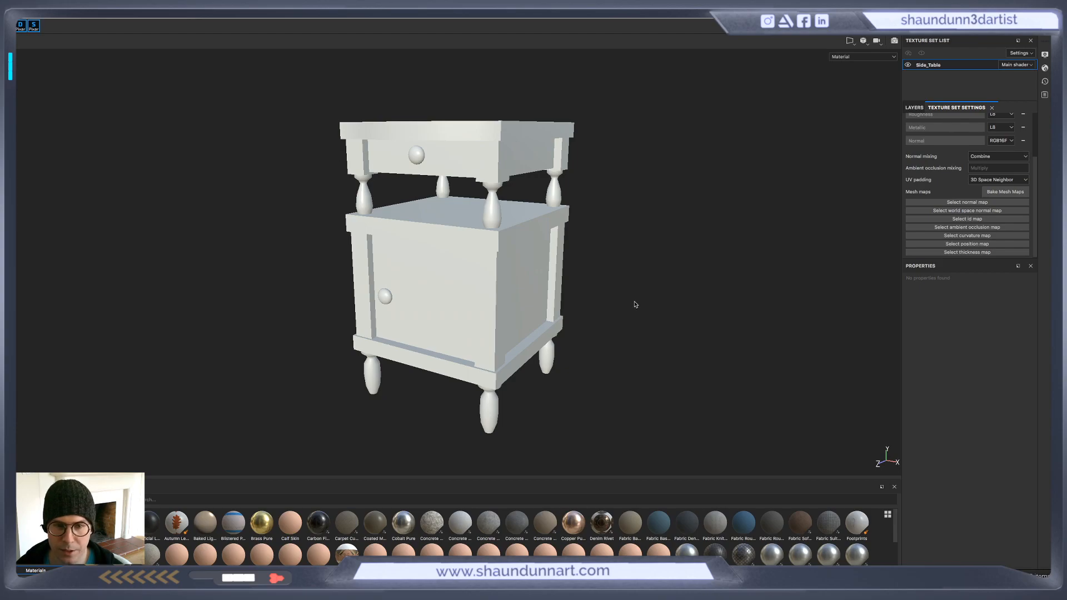
{"action": "left_click_drag", "start_coordinate": [638, 298], "coordinate": [630, 302], "text": "alt"}
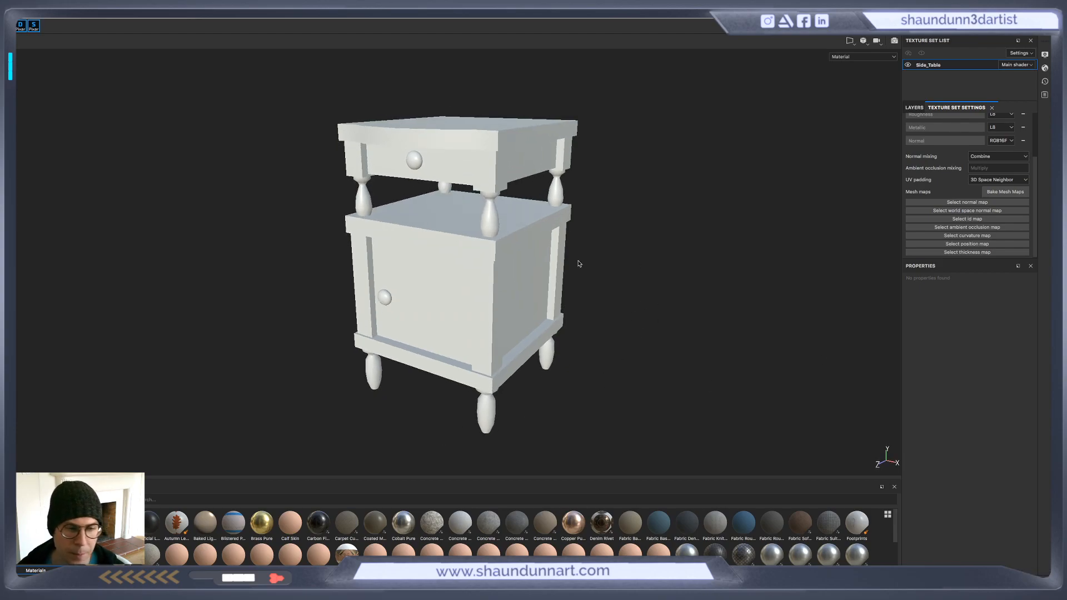
{"action": "mouse_move", "coordinate": [616, 299]}
{"action": "left_mouse_down", "text": "alt"}
{"action": "mouse_move", "coordinate": [603, 289]}
{"action": "mouse_move", "coordinate": [645, 276]}
{"action": "mouse_move", "coordinate": [607, 297]}
{"action": "mouse_move", "coordinate": [586, 291]}
{"action": "mouse_move", "coordinate": [619, 281]}
{"action": "left_mouse_up", "text": "alt"}
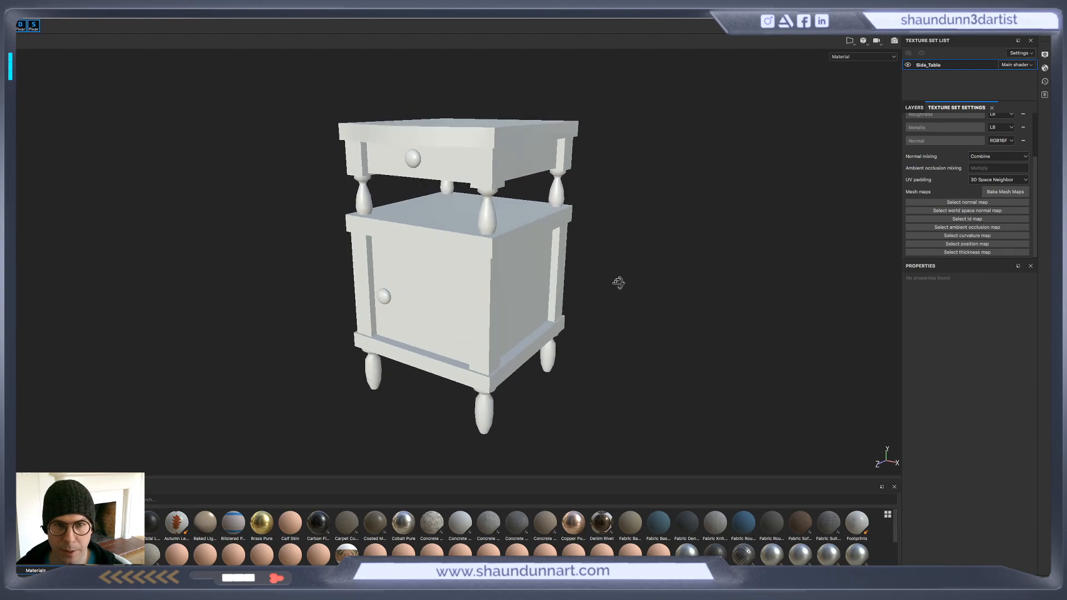
{"action": "left_click_drag", "start_coordinate": [621, 234], "coordinate": [701, 244], "text": "alt"}
{"action": "left_click_drag", "start_coordinate": [736, 278], "coordinate": [547, 279], "text": "alt"}
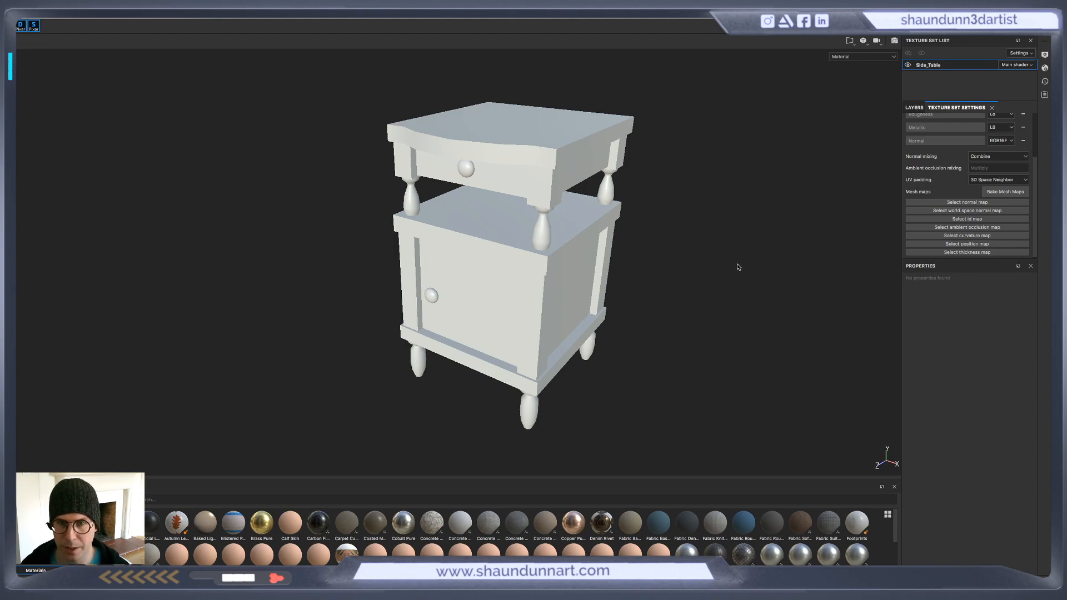
{"action": "left_click_drag", "start_coordinate": [736, 265], "coordinate": [744, 239], "text": "alt"}
{"action": "middle_click_drag", "start_coordinate": [820, 313], "coordinate": [716, 314], "text": "alt"}
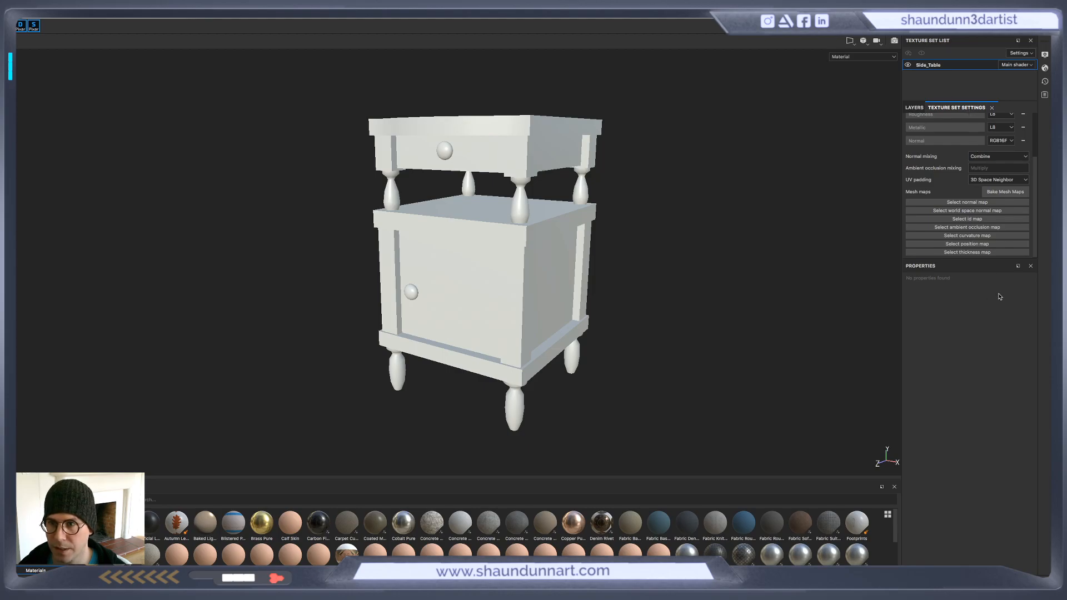
Open the mesh map baking settings and enable only the Normal map for baking
{"action": "left_click", "coordinate": [1005, 192]}
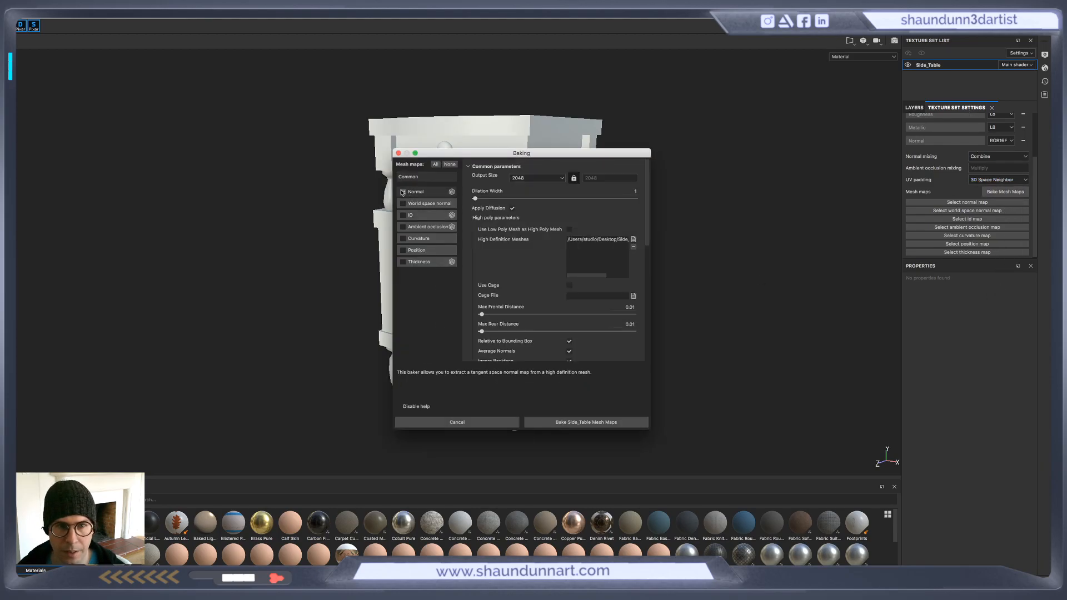
{"action": "left_click", "coordinate": [436, 165]}
{"action": "left_click", "coordinate": [449, 165]}
{"action": "left_click", "coordinate": [403, 191]}
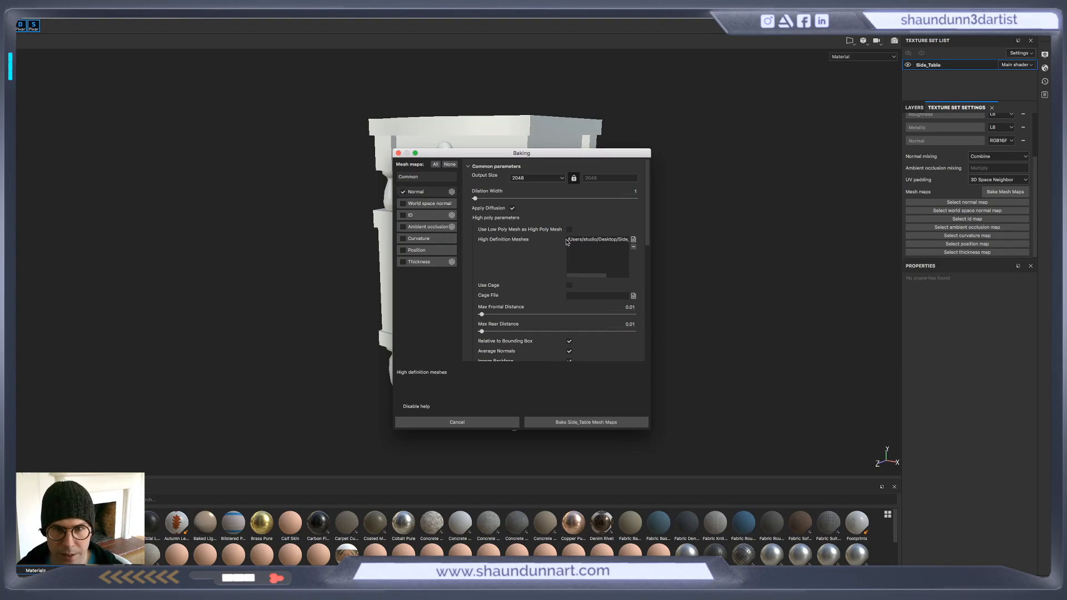
Add Side_Table_High.obj from the OBJ/FBX folder inside Side Table to the high definition meshes
{"action": "left_click", "coordinate": [592, 241]}
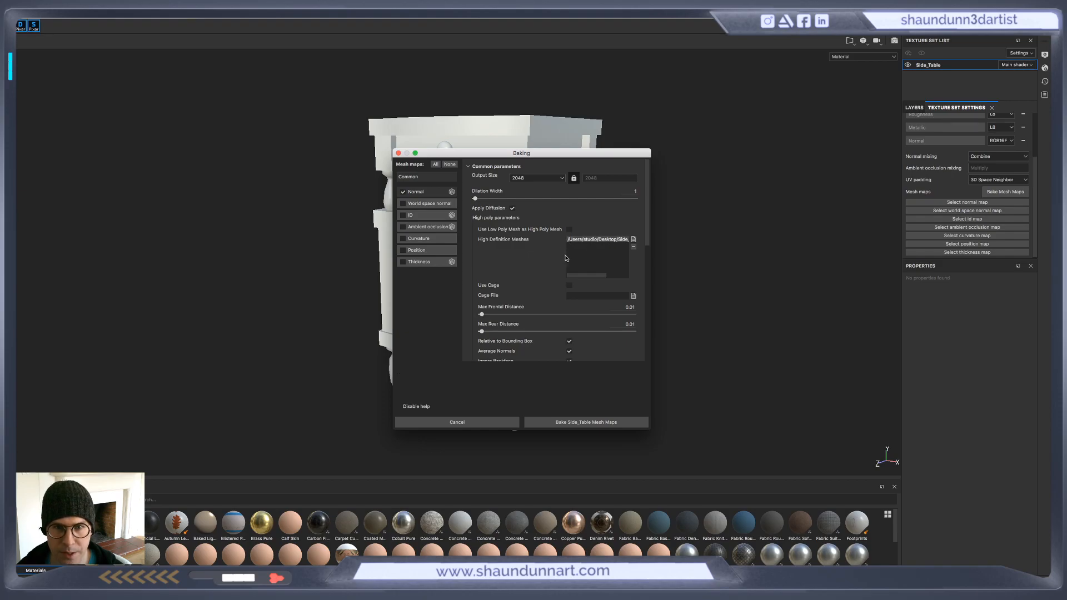
{"action": "left_click", "coordinate": [632, 240]}
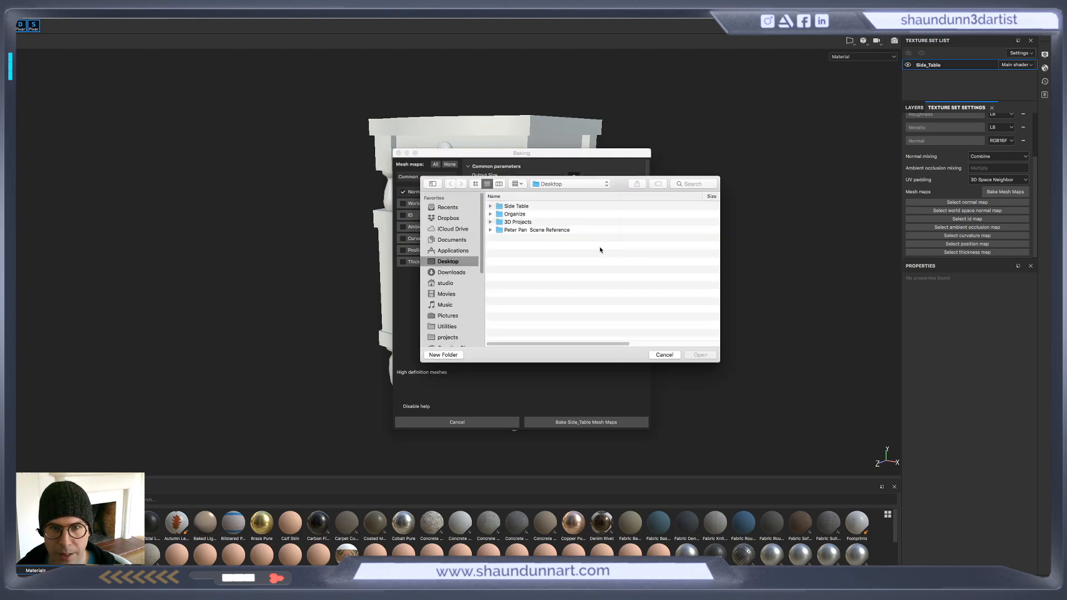
{"action": "double_click", "coordinate": [520, 207]}
{"action": "double_click", "coordinate": [514, 206]}
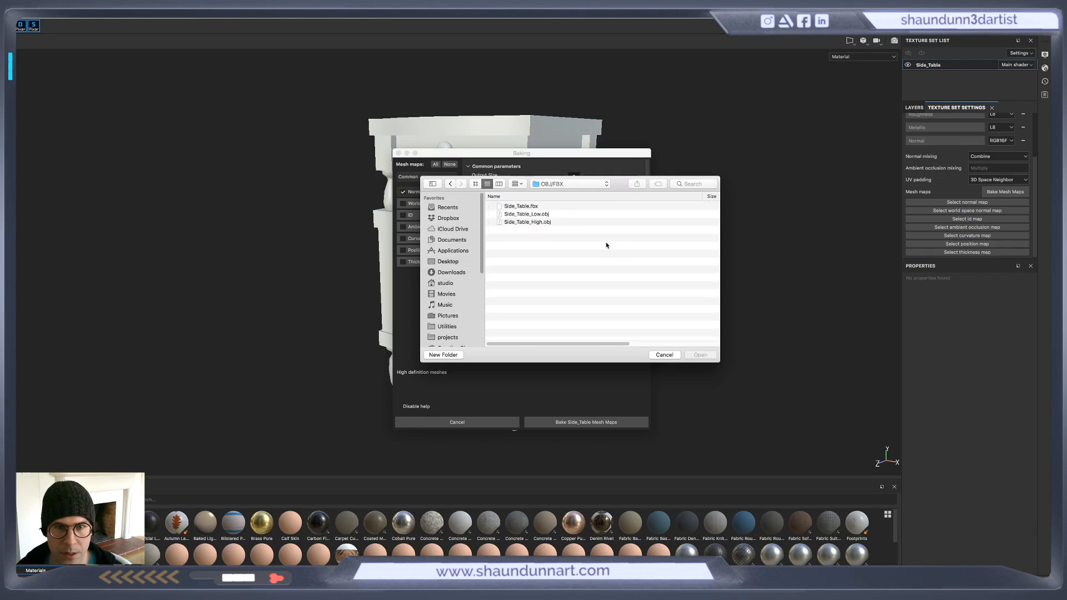
{"action": "left_click", "coordinate": [533, 223]}
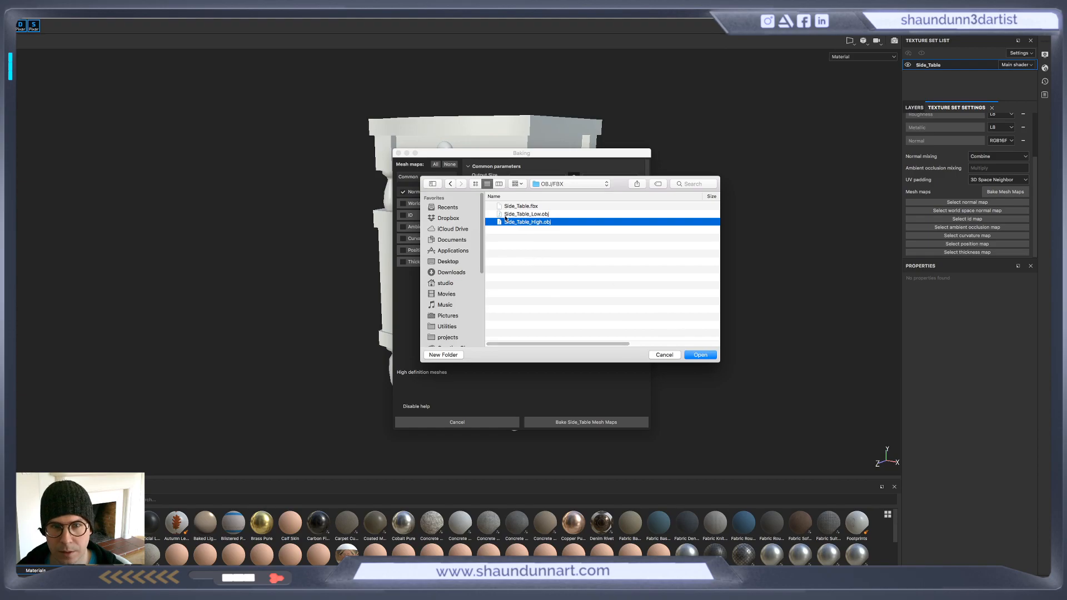
{"action": "left_click", "coordinate": [704, 356]}
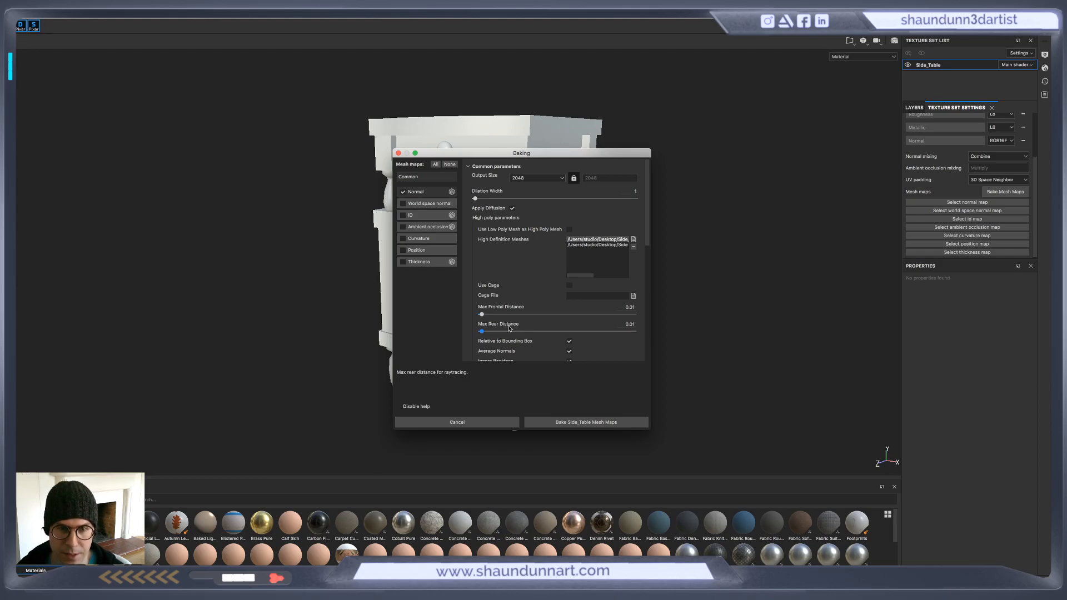
Remove both entries from the high definition meshes and load Side_Table_High.obj as the only high-poly mesh
{"action": "scroll", "coordinate": [496, 302], "scroll_direction": "down", "scroll_amount": 1}
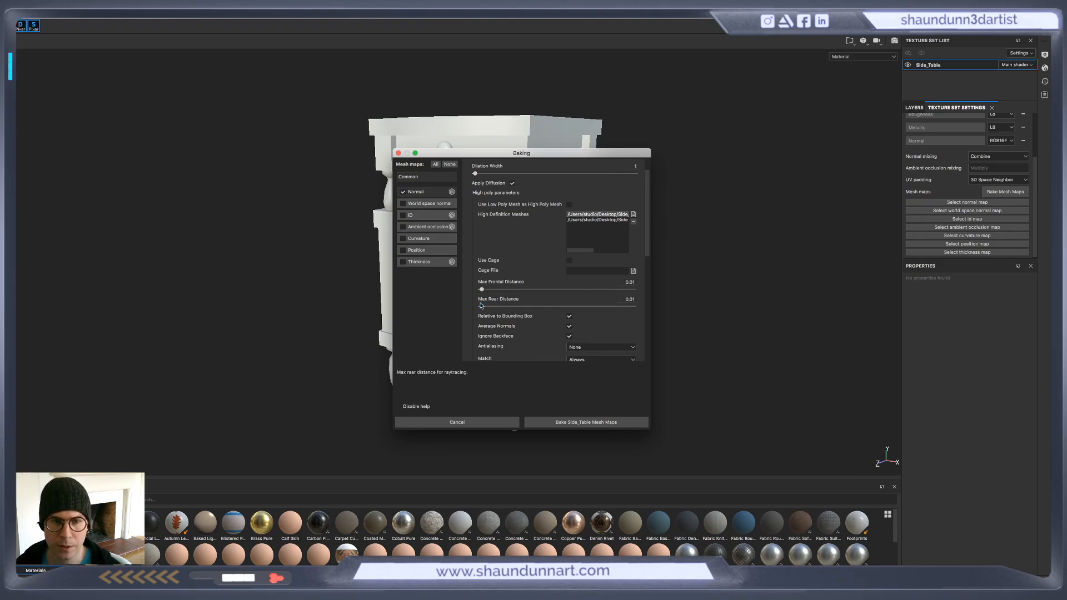
{"action": "left_click", "coordinate": [618, 220]}
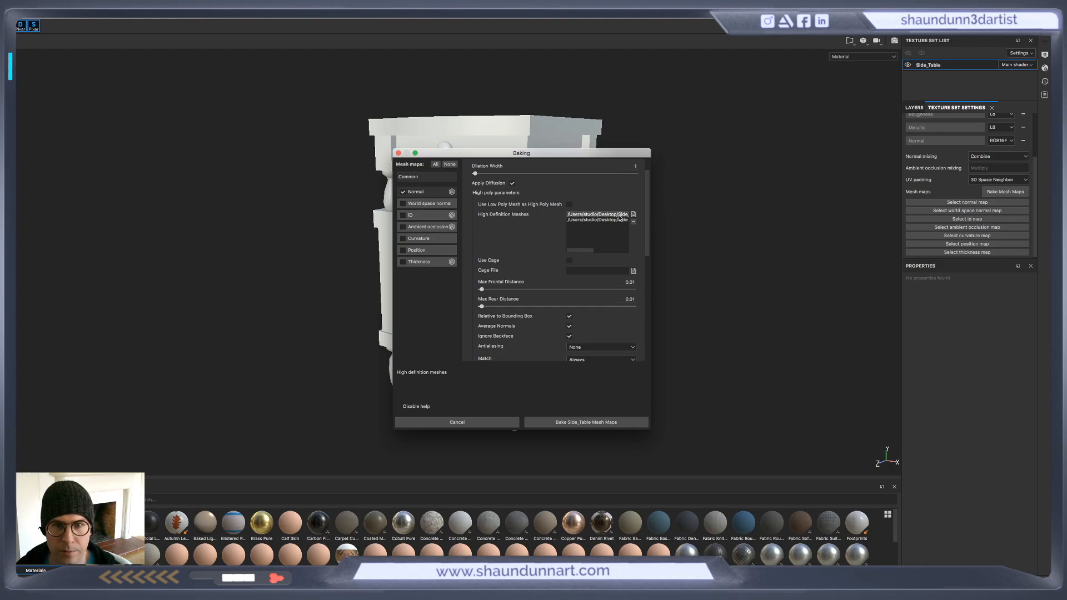
{"action": "left_click", "coordinate": [634, 222]}
{"action": "left_click", "coordinate": [635, 221]}
{"action": "left_click", "coordinate": [633, 214]}
{"action": "left_click", "coordinate": [523, 222]}
{"action": "left_click", "coordinate": [699, 354]}
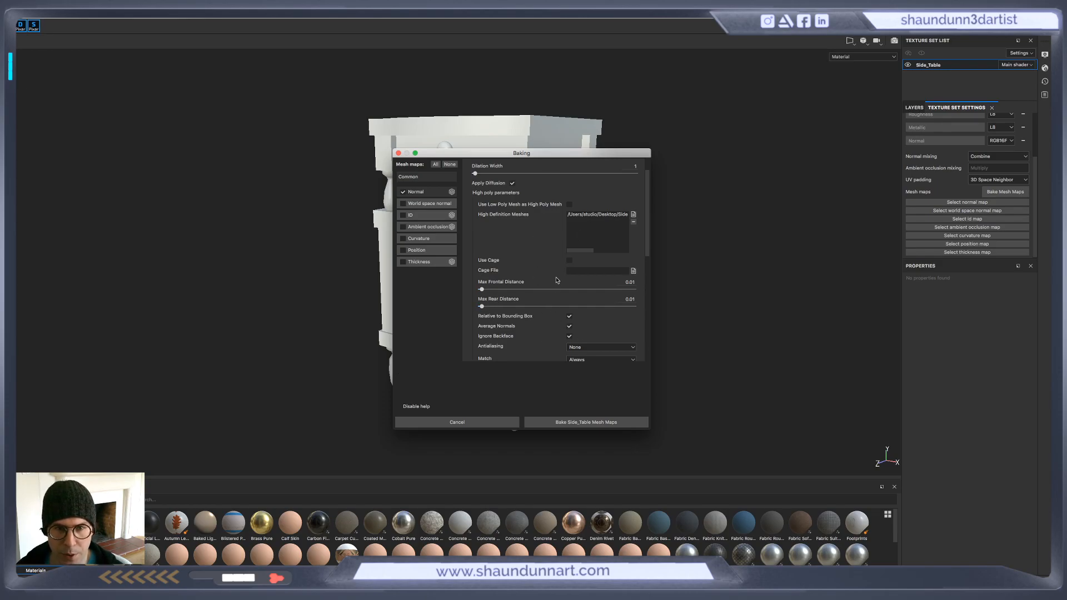
Check the common baking parameters and bake the Normal map of Side_Table
{"action": "scroll", "coordinate": [538, 236], "scroll_direction": "down", "scroll_amount": 2}
{"action": "scroll", "coordinate": [536, 247], "scroll_direction": "up", "scroll_amount": 4}
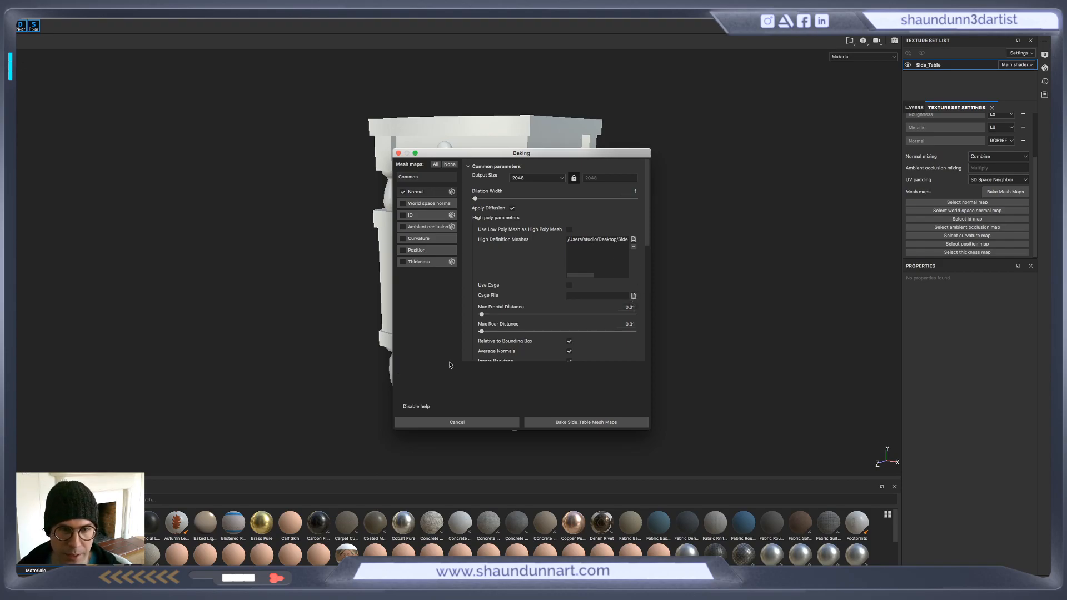
{"action": "scroll", "coordinate": [611, 295], "scroll_direction": "down", "scroll_amount": 3}
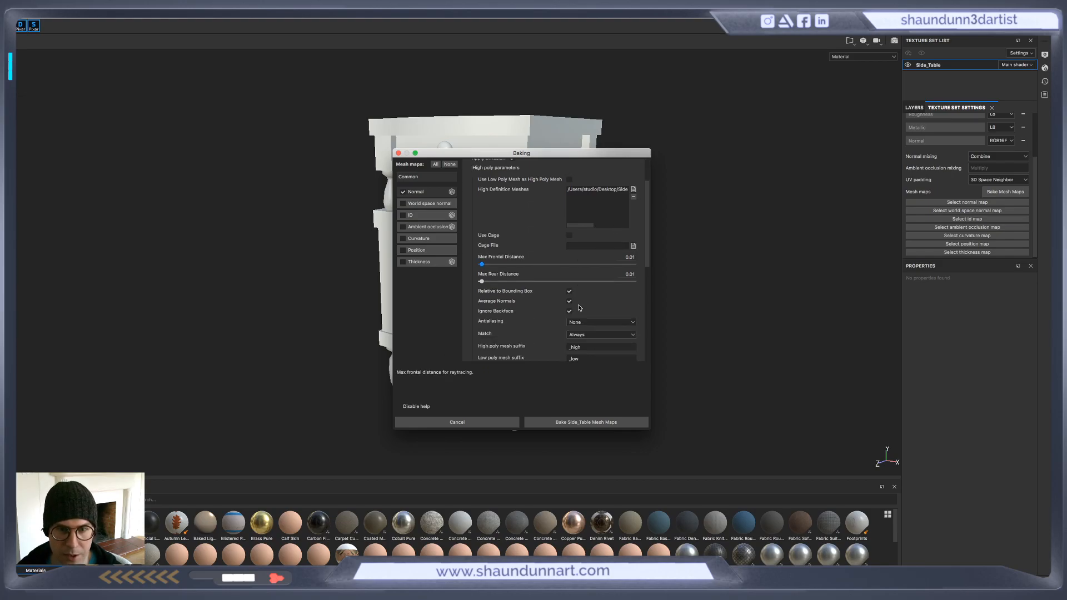
{"action": "scroll", "coordinate": [522, 316], "scroll_direction": "down", "scroll_amount": 3}
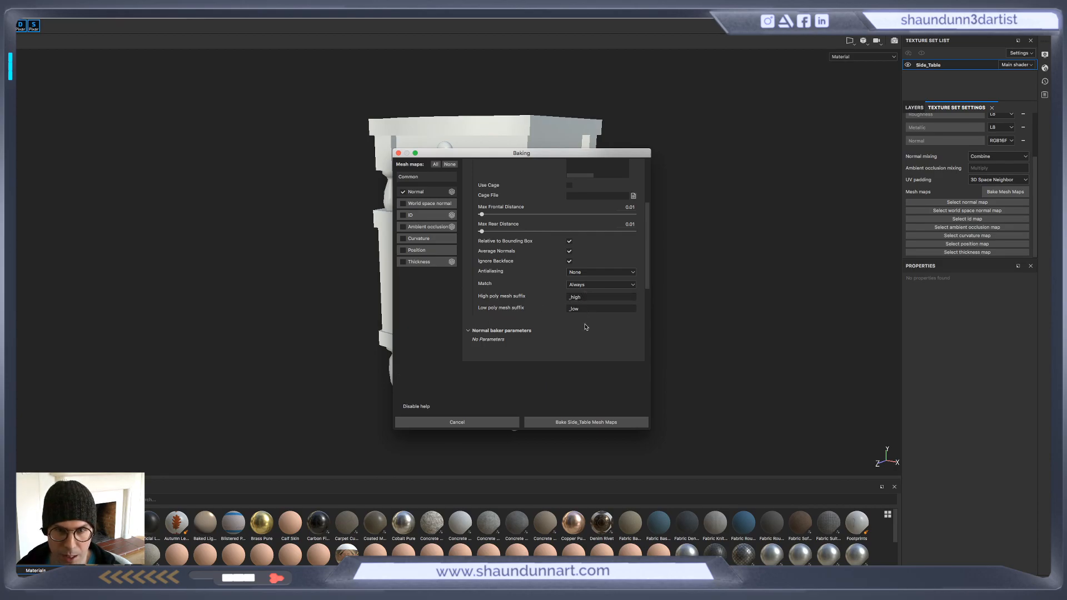
{"action": "scroll", "coordinate": [522, 336], "scroll_direction": "up", "scroll_amount": 6}
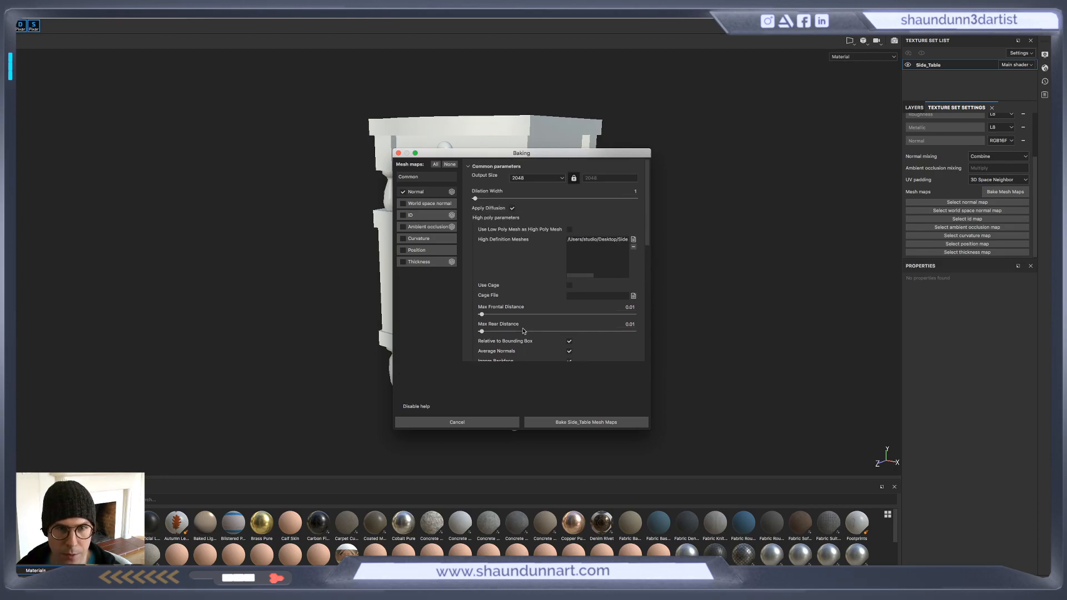
{"action": "left_click", "coordinate": [590, 423]}
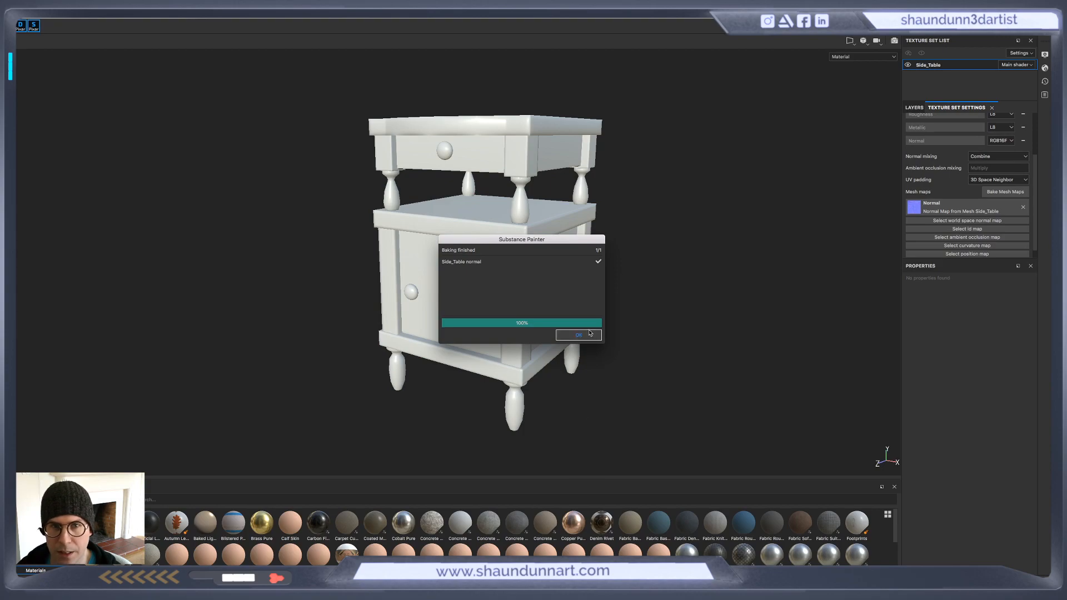
{"action": "left_click", "coordinate": [588, 336]}
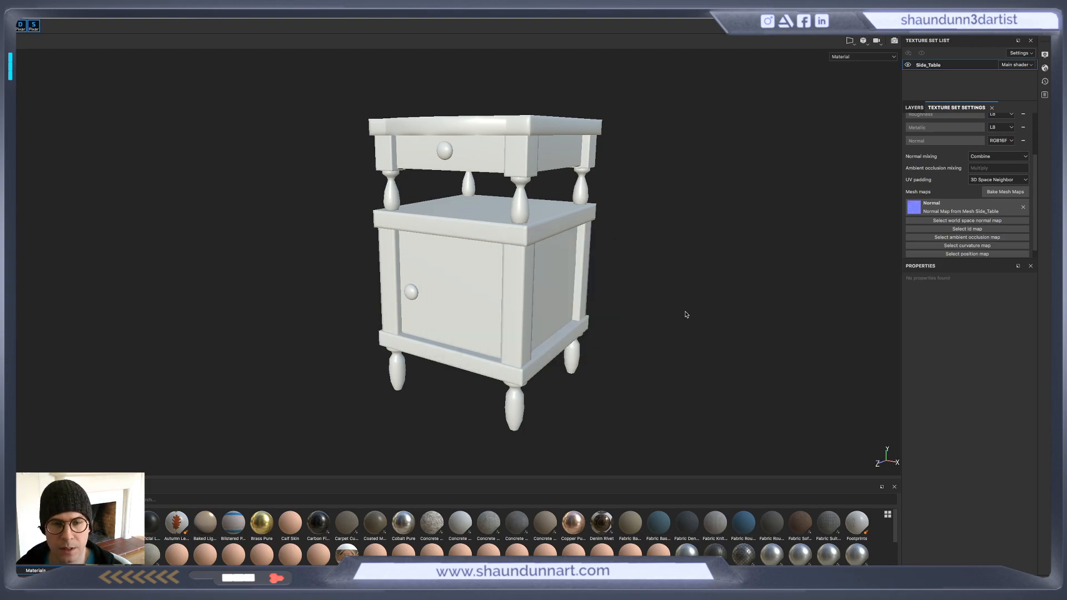
Examine the baked normals from below, then render the side table with Iray and view it from the front and above
{"action": "left_click_drag", "start_coordinate": [672, 314], "coordinate": [653, 290], "text": "alt"}
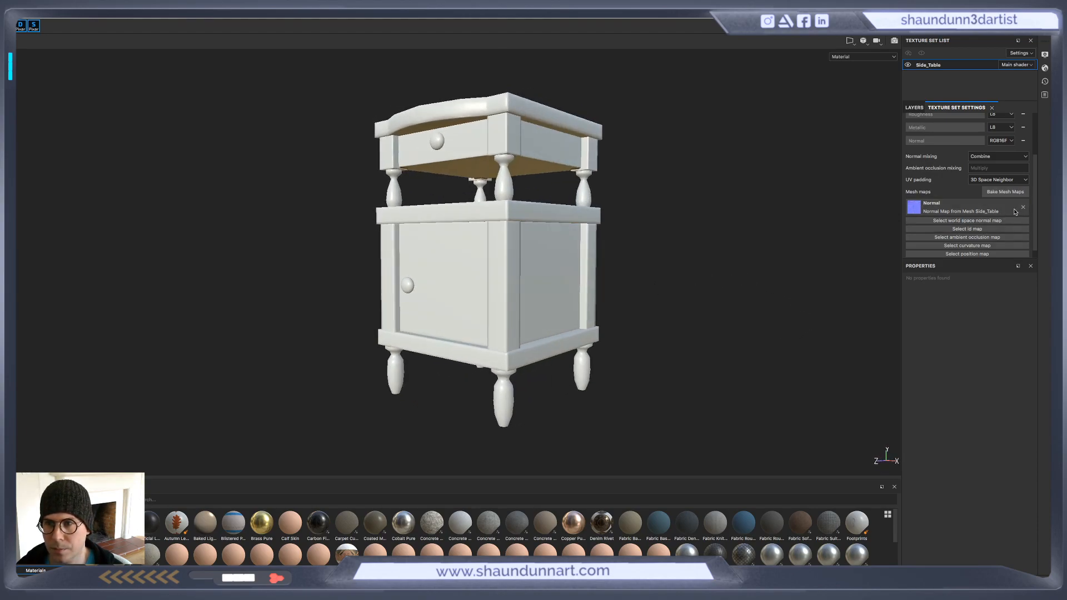
{"action": "left_click_drag", "start_coordinate": [777, 219], "coordinate": [752, 202], "text": "alt"}
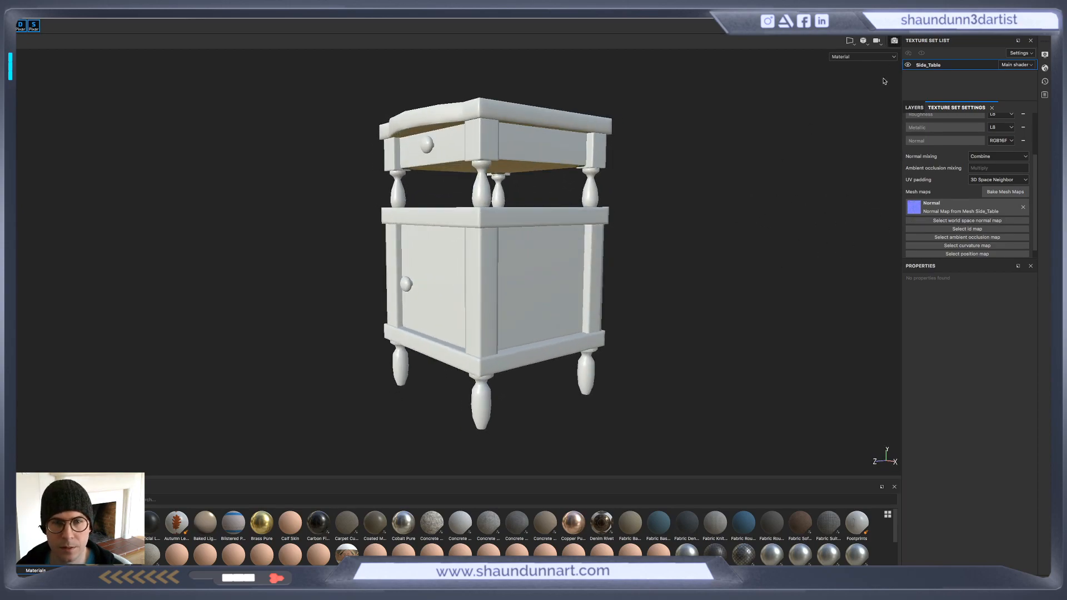
{"action": "key", "text": "F10"}
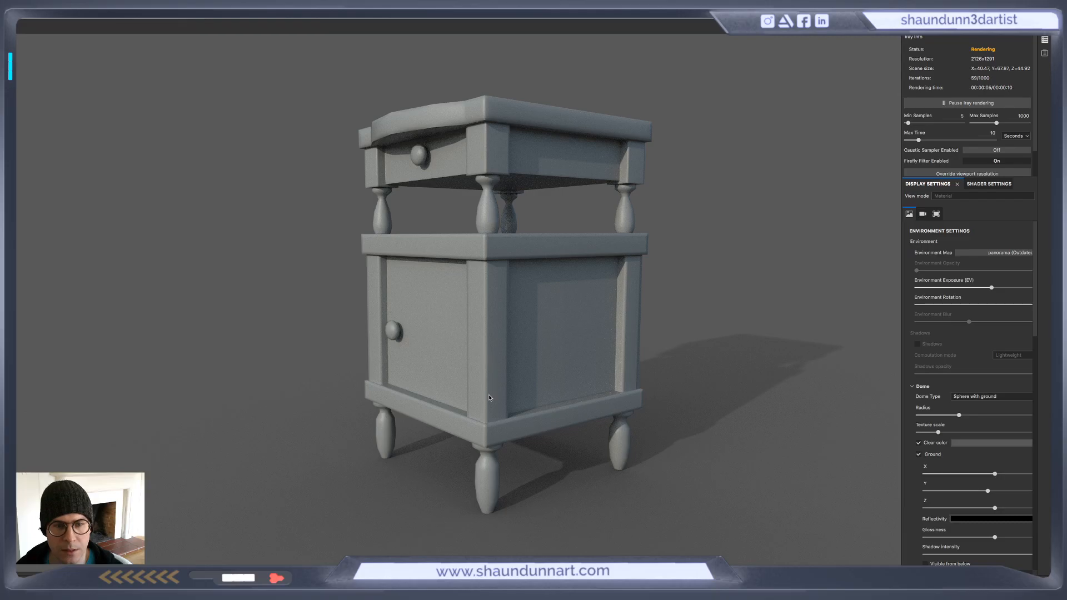
{"action": "mouse_move", "coordinate": [767, 383]}
{"action": "left_mouse_down", "text": "alt"}
{"action": "mouse_move", "coordinate": [833, 385]}
{"action": "mouse_move", "coordinate": [785, 377]}
{"action": "left_mouse_up", "text": "alt"}
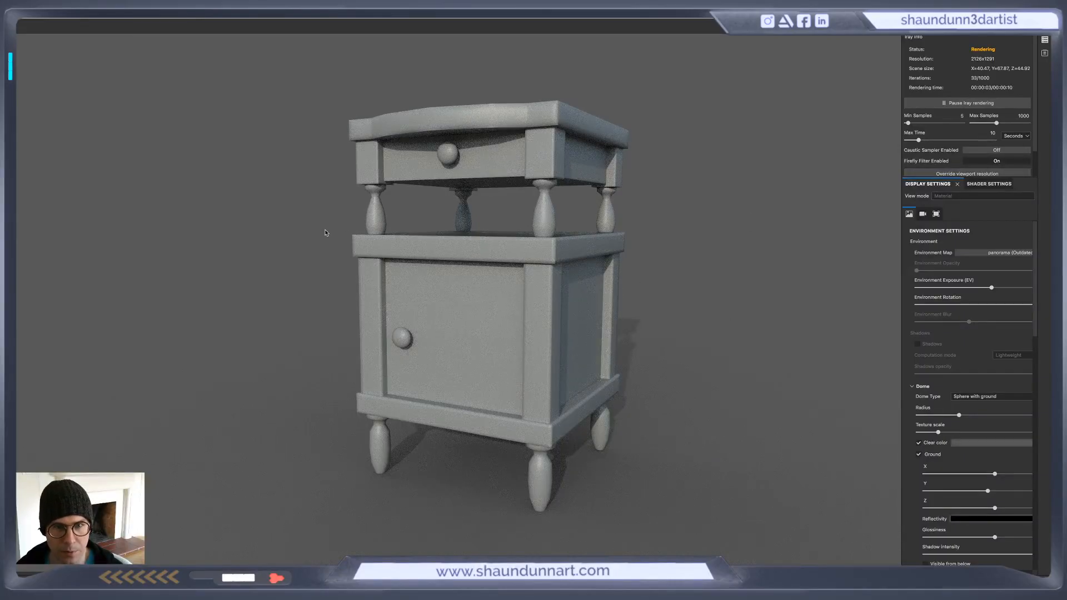
{"action": "left_click_drag", "start_coordinate": [722, 328], "coordinate": [842, 375], "text": "alt"}
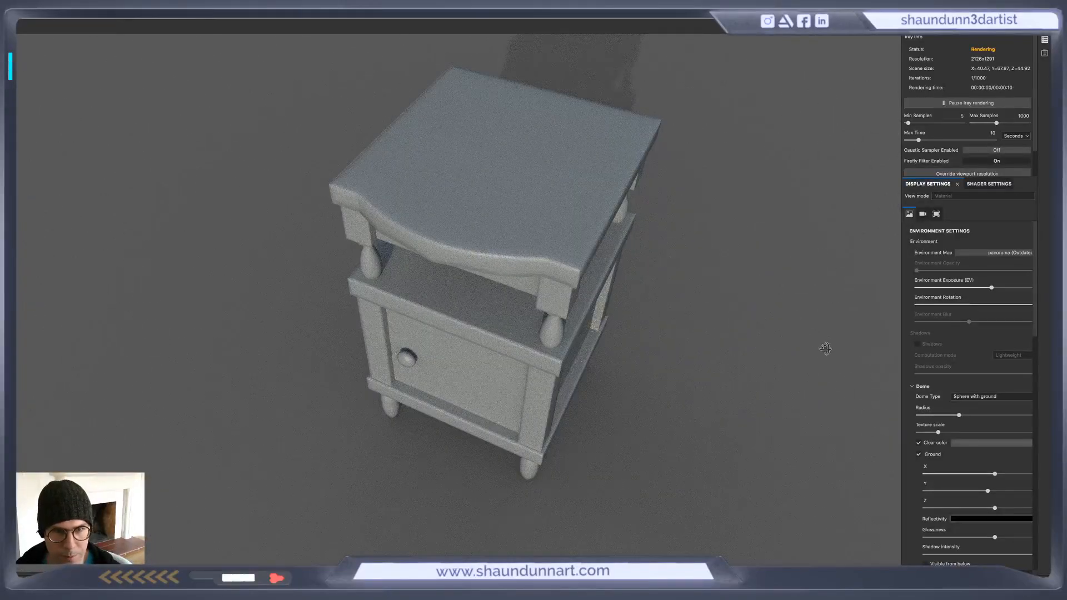
{"action": "left_click_drag", "start_coordinate": [826, 350], "coordinate": [847, 395], "text": "alt"}
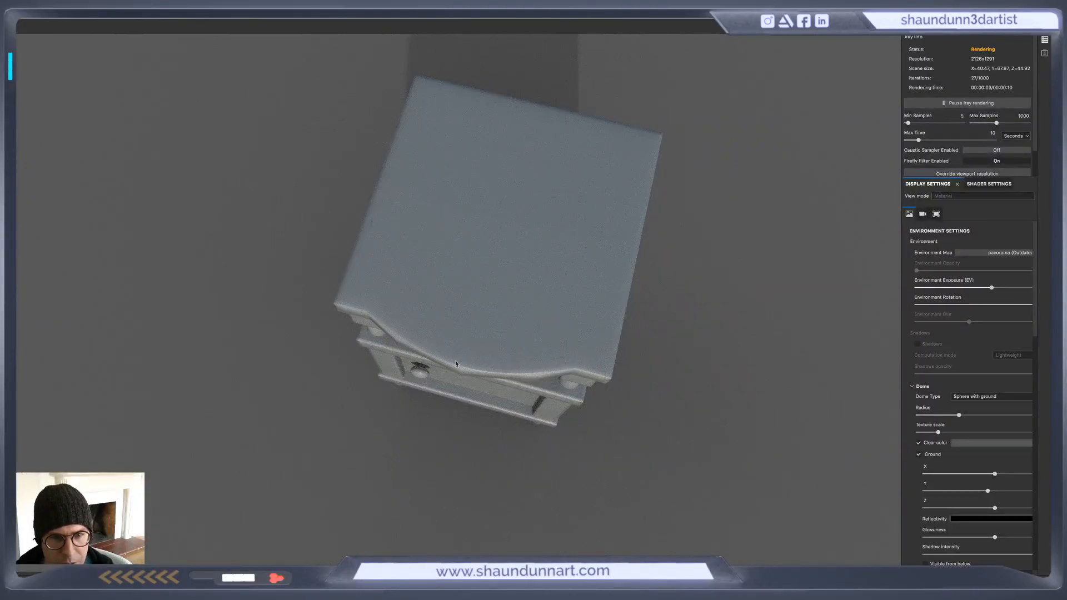
Examine the Iray-rendered side table from the front and sides, then inspect the baked model in the painting viewport
{"action": "left_click_drag", "start_coordinate": [645, 422], "coordinate": [652, 492], "text": "alt"}
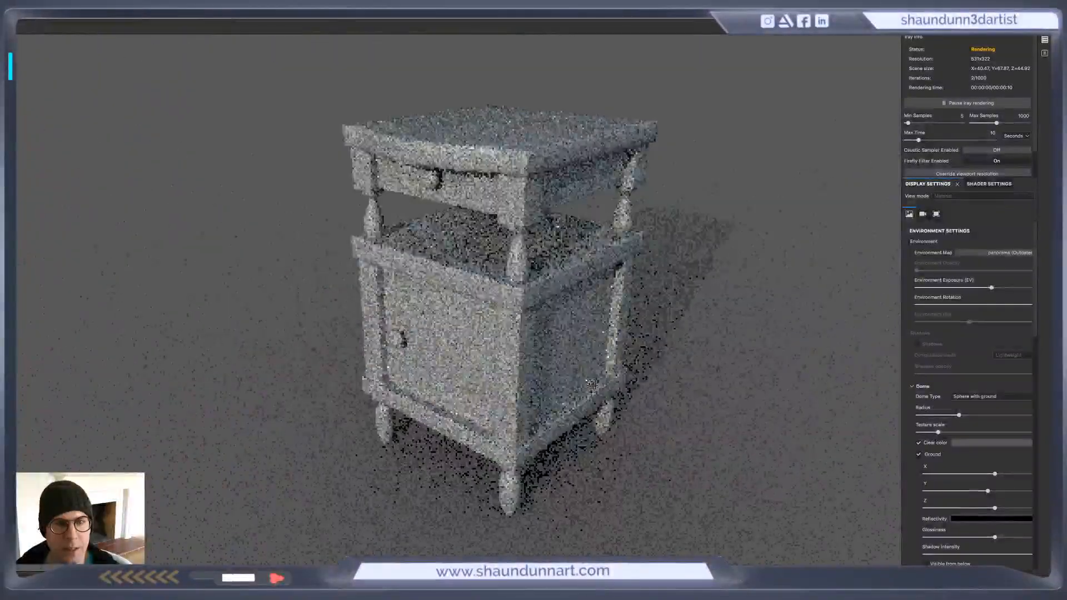
{"action": "left_click_drag", "start_coordinate": [794, 487], "coordinate": [303, 457], "text": "alt"}
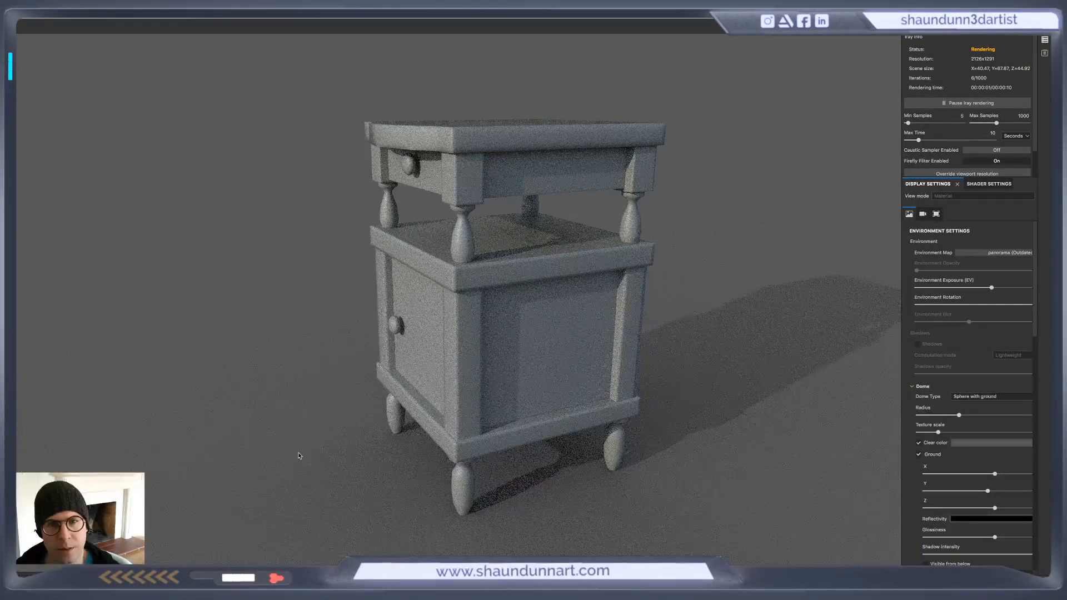
{"action": "left_click_drag", "start_coordinate": [475, 449], "coordinate": [762, 373], "text": "alt"}
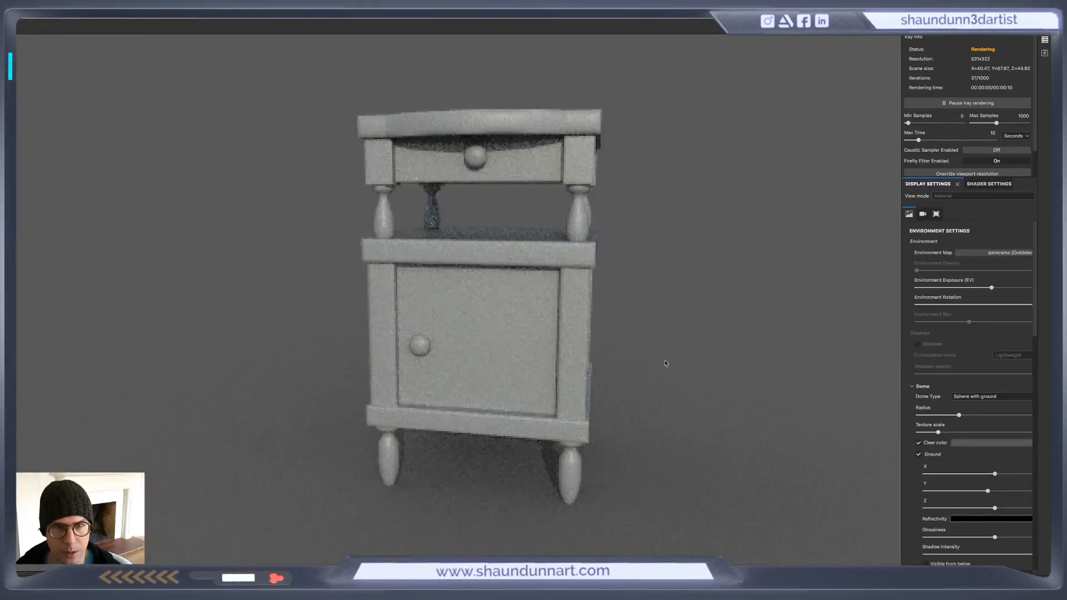
{"action": "left_click_drag", "start_coordinate": [636, 372], "coordinate": [600, 288], "text": "alt"}
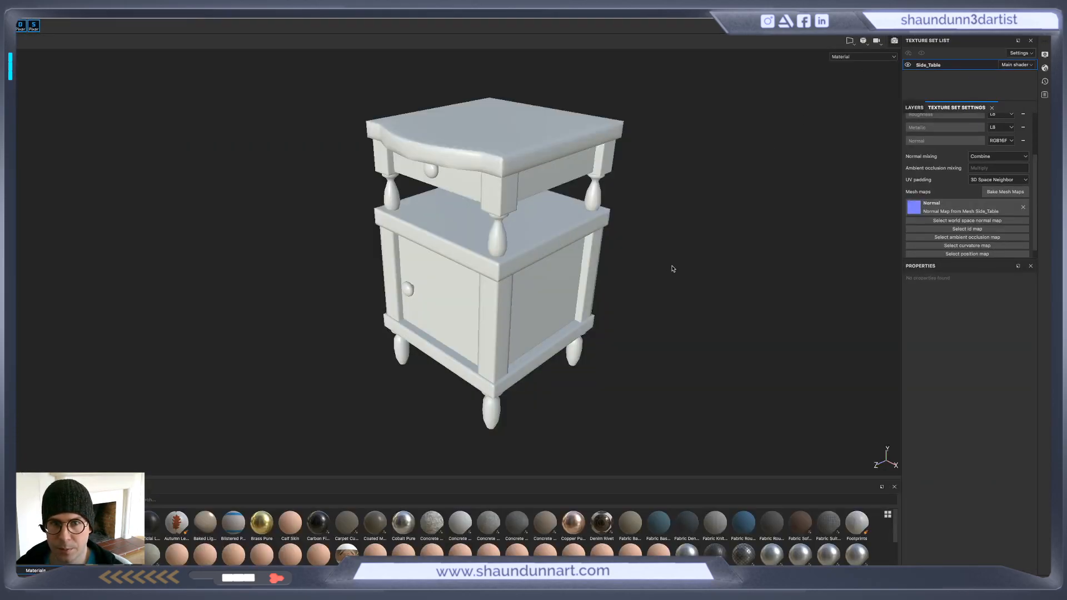
{"action": "mouse_move", "coordinate": [688, 268]}
{"action": "left_mouse_down", "text": "alt"}
{"action": "mouse_move", "coordinate": [726, 261]}
{"action": "mouse_move", "coordinate": [691, 307]}
{"action": "left_mouse_up", "text": "alt"}
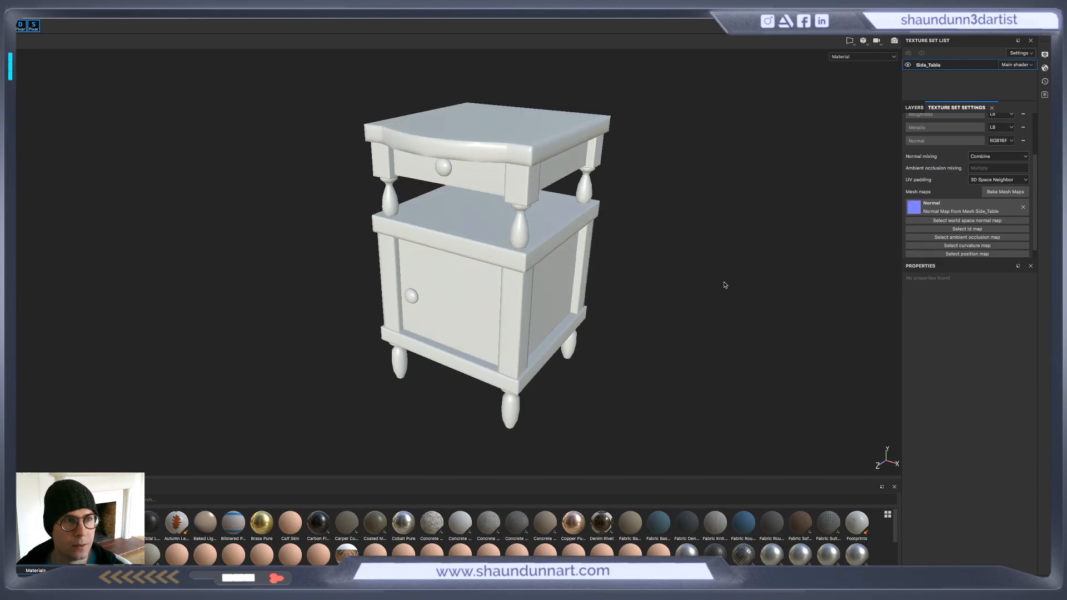
Switch to Maya, start opening a scene and look in the Side Table folder on the desktop
{"action": "key", "text": "super+Tab"}
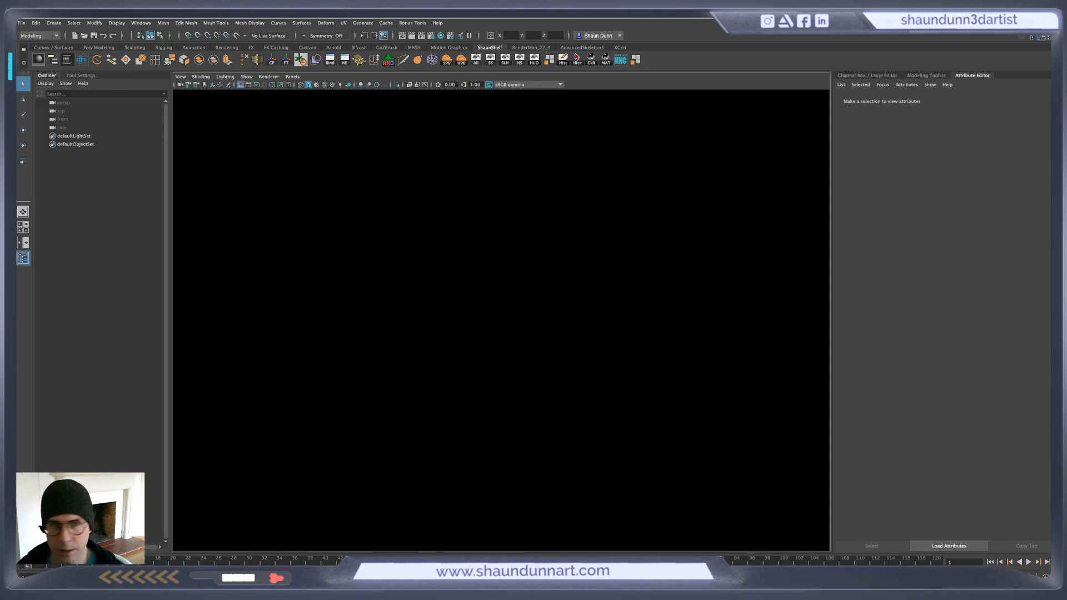
{"action": "left_click", "coordinate": [21, 24]}
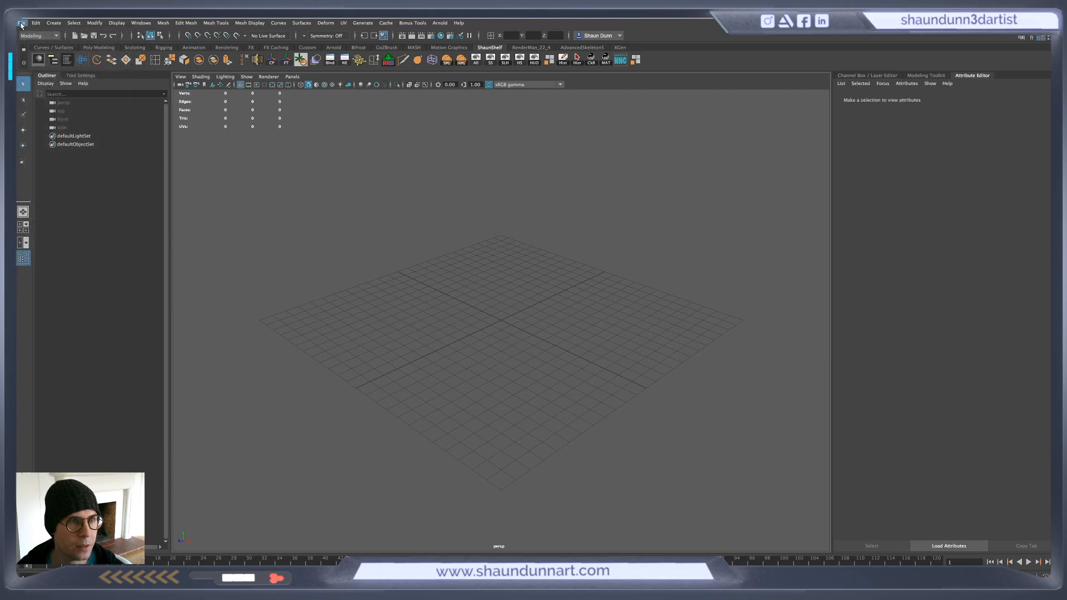
{"action": "left_click", "coordinate": [20, 23]}
{"action": "left_click", "coordinate": [38, 46]}
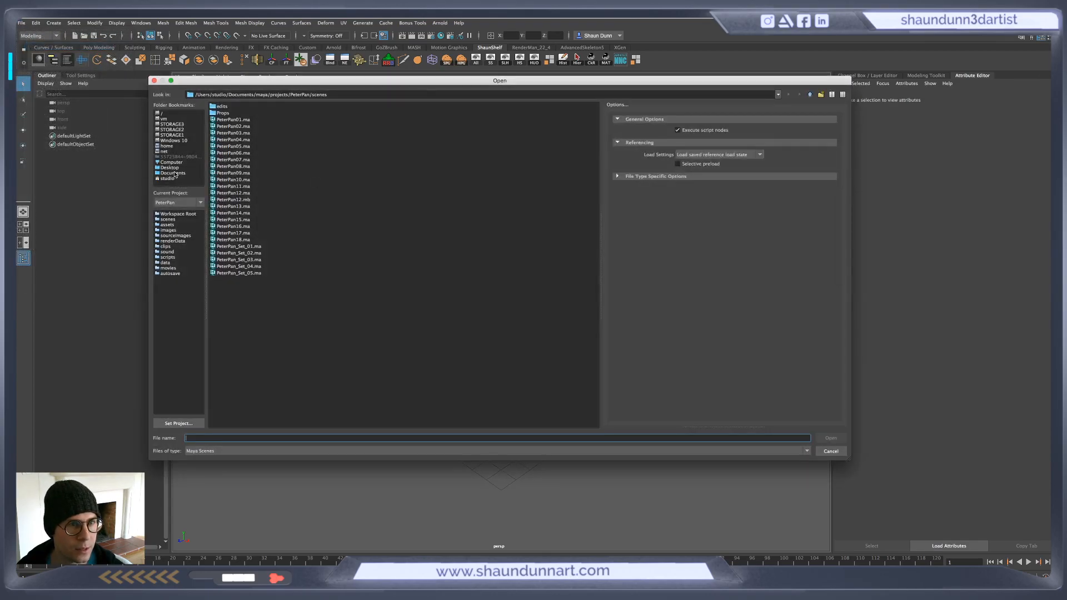
{"action": "left_click", "coordinate": [170, 167]}
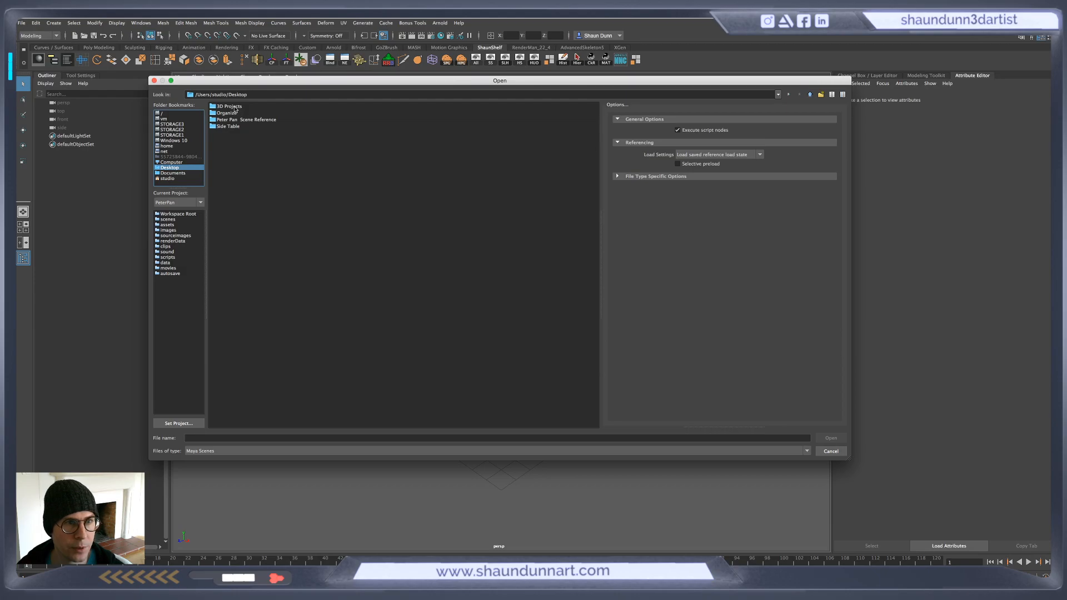
{"action": "double_click", "coordinate": [233, 126]}
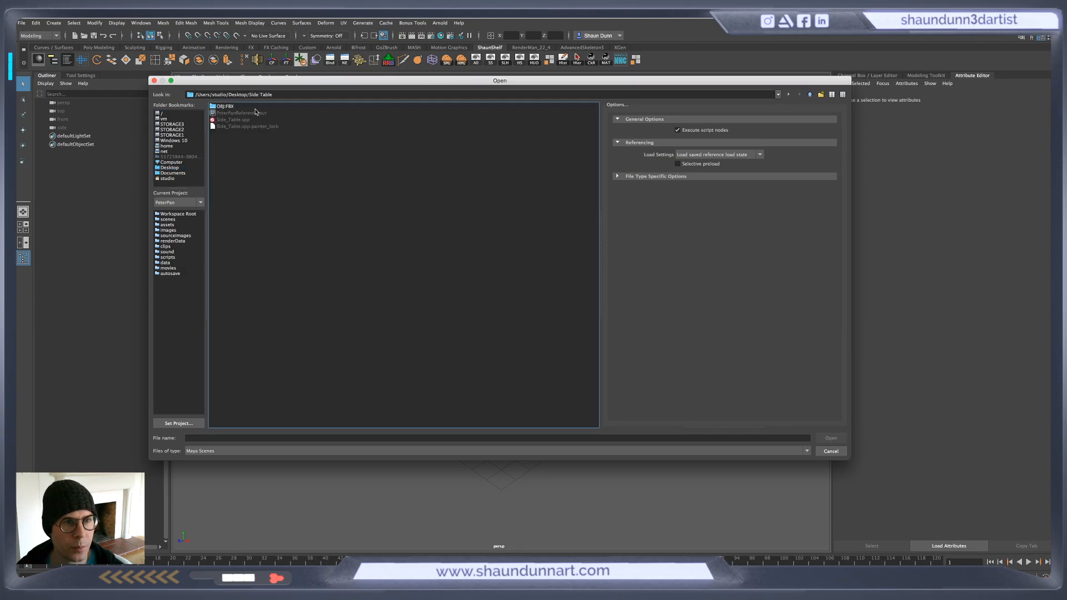
Open Table.ma from the PeterPan project's scenes/Props folder, discarding the untitled scene, and close the Pixar license window
{"action": "left_click", "coordinate": [177, 220]}
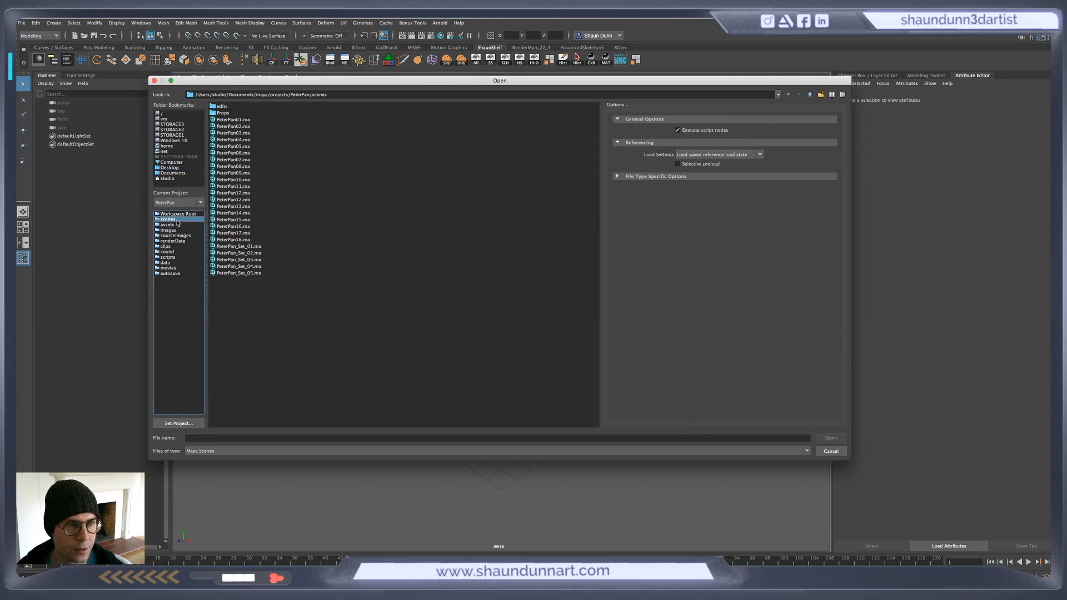
{"action": "double_click", "coordinate": [223, 113]}
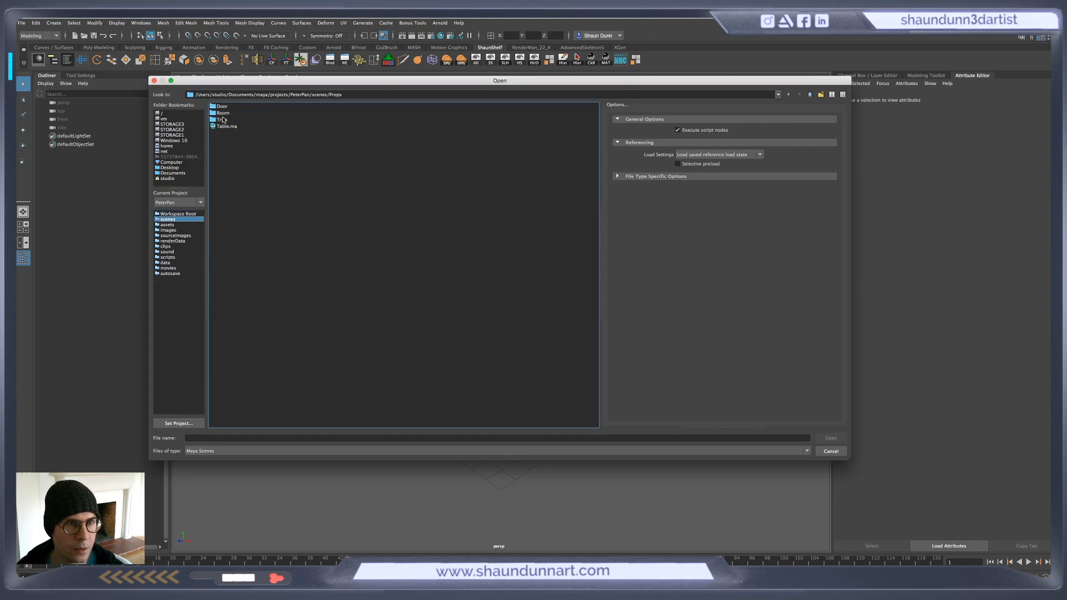
{"action": "left_click", "coordinate": [233, 126]}
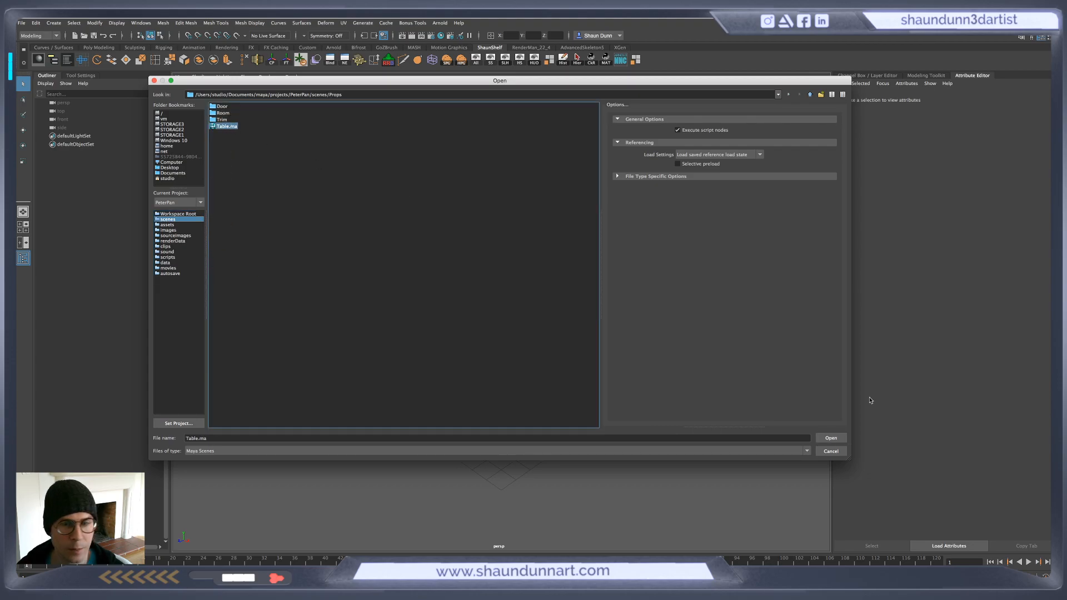
{"action": "left_click", "coordinate": [818, 438]}
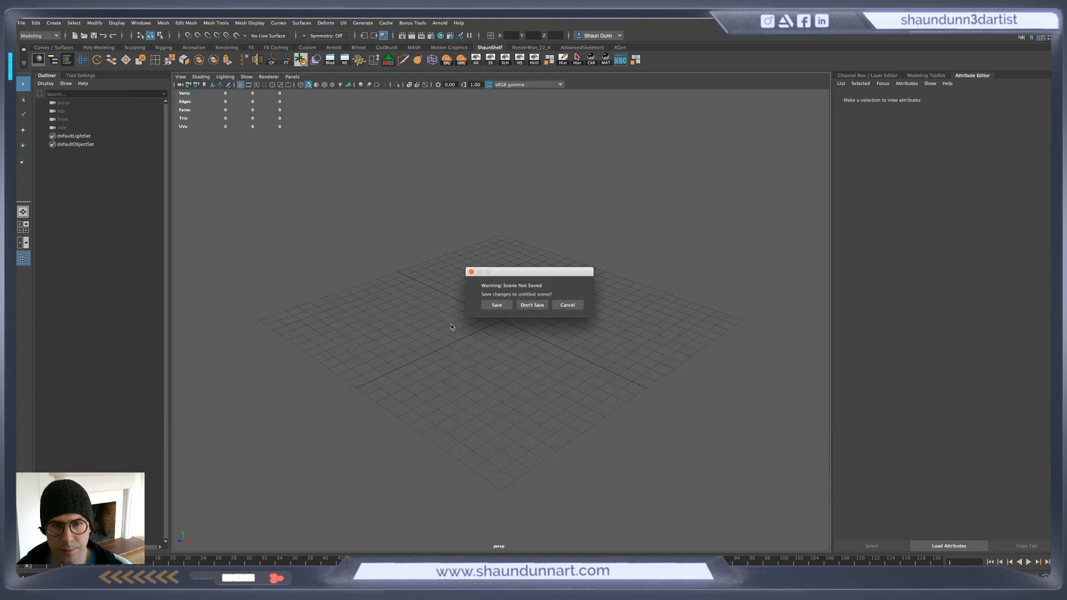
{"action": "left_click", "coordinate": [533, 305]}
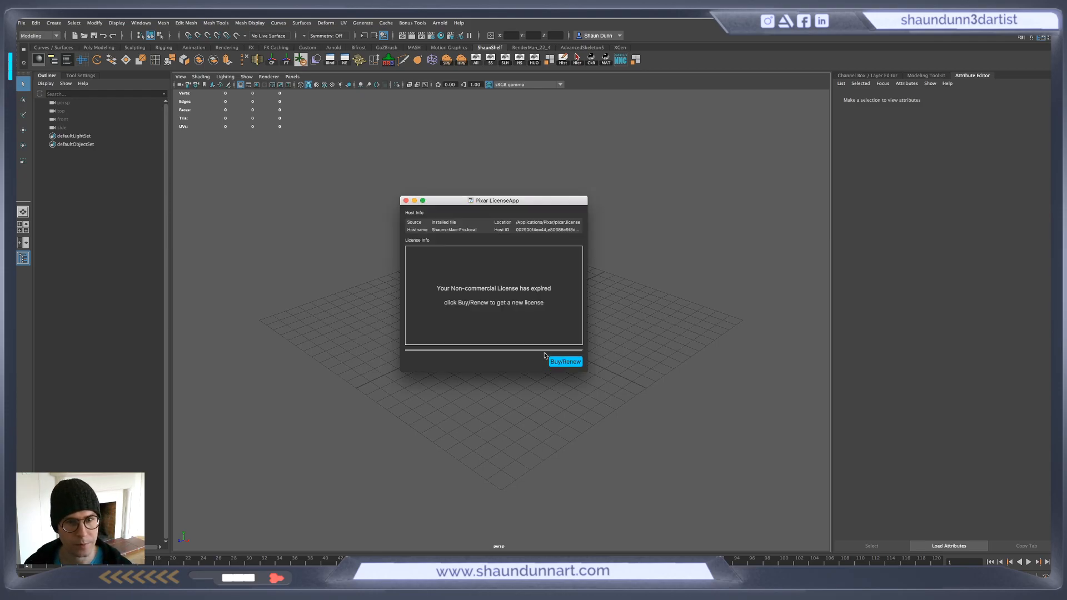
{"action": "left_click", "coordinate": [406, 202]}
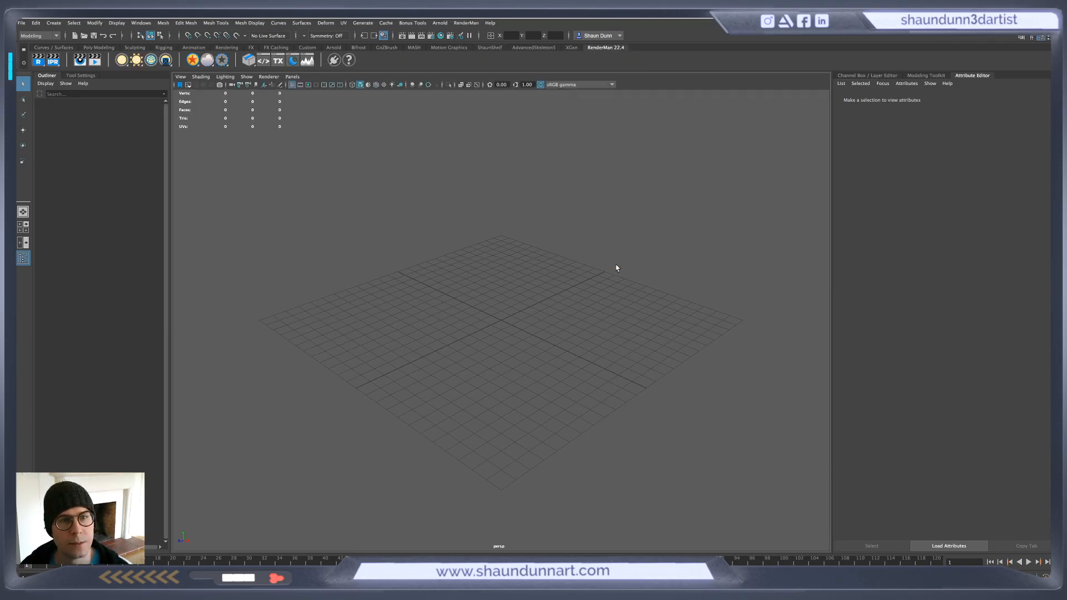
{"action": "left_click", "coordinate": [523, 268]}
Expand Side_Table_GRP and examine the low-poly tabletop's curved front edge from above and from the front
{"action": "left_click_drag", "start_coordinate": [671, 262], "coordinate": [326, 160], "text": "alt"}
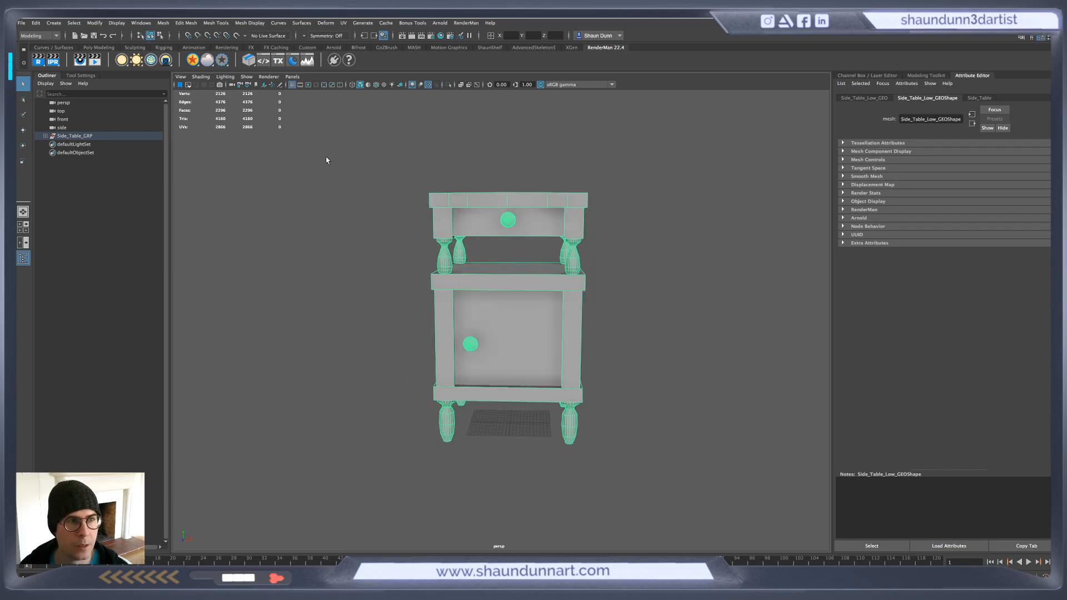
{"action": "left_click", "coordinate": [46, 136]}
{"action": "left_click_drag", "start_coordinate": [287, 177], "coordinate": [383, 222], "text": "alt"}
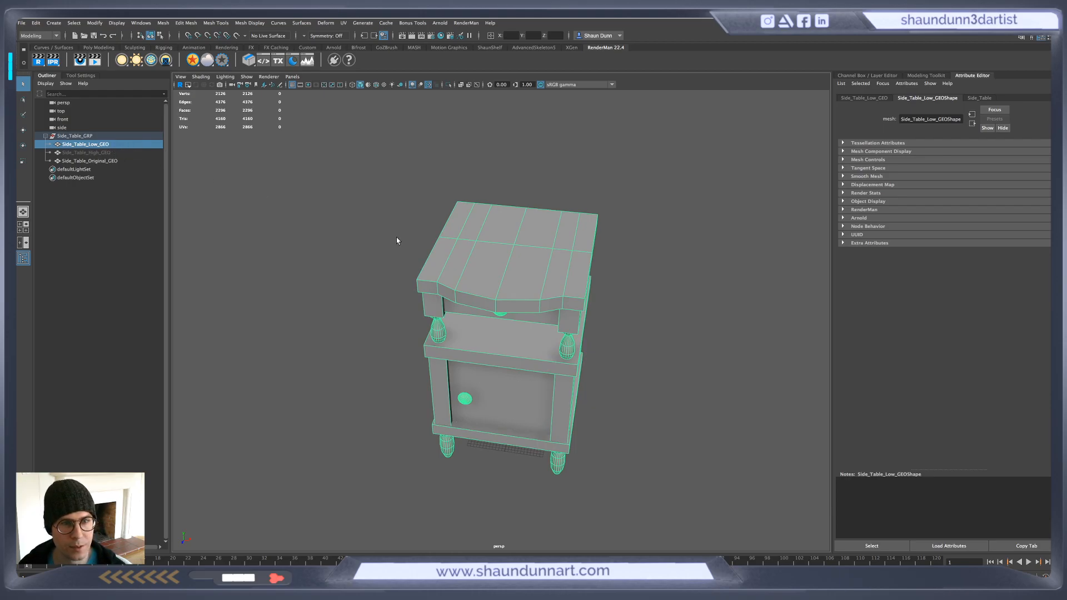
{"action": "left_click_drag", "start_coordinate": [554, 290], "coordinate": [534, 301], "text": "alt"}
{"action": "right_click_drag", "start_coordinate": [533, 301], "coordinate": [537, 317], "text": "alt"}
{"action": "middle_click_drag", "start_coordinate": [537, 316], "coordinate": [521, 265], "text": "alt"}
{"action": "left_click_drag", "start_coordinate": [521, 265], "coordinate": [515, 274], "text": "alt"}
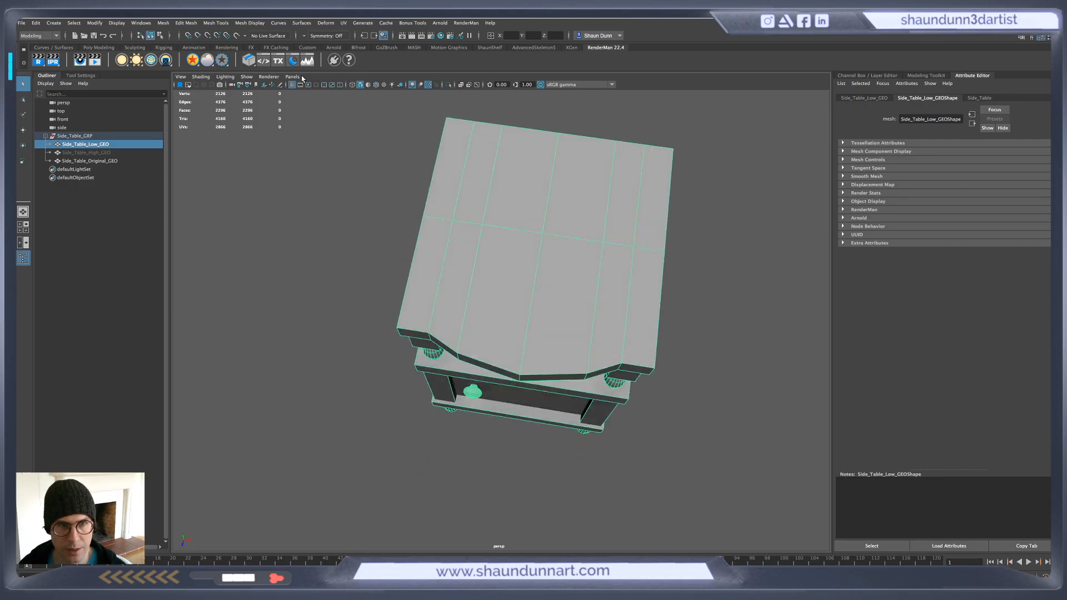
{"action": "left_click_drag", "start_coordinate": [575, 205], "coordinate": [577, 188], "text": "alt"}
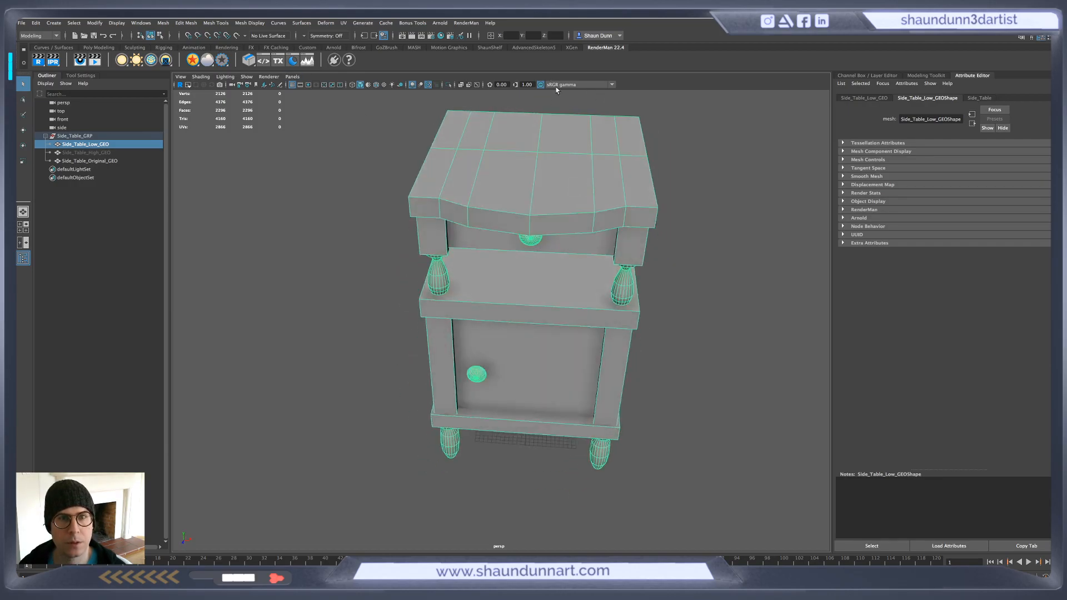
Insert two edge loops through the low-poly tabletop, one on each side of the centre line at the curved front
{"action": "left_click", "coordinate": [549, 47]}
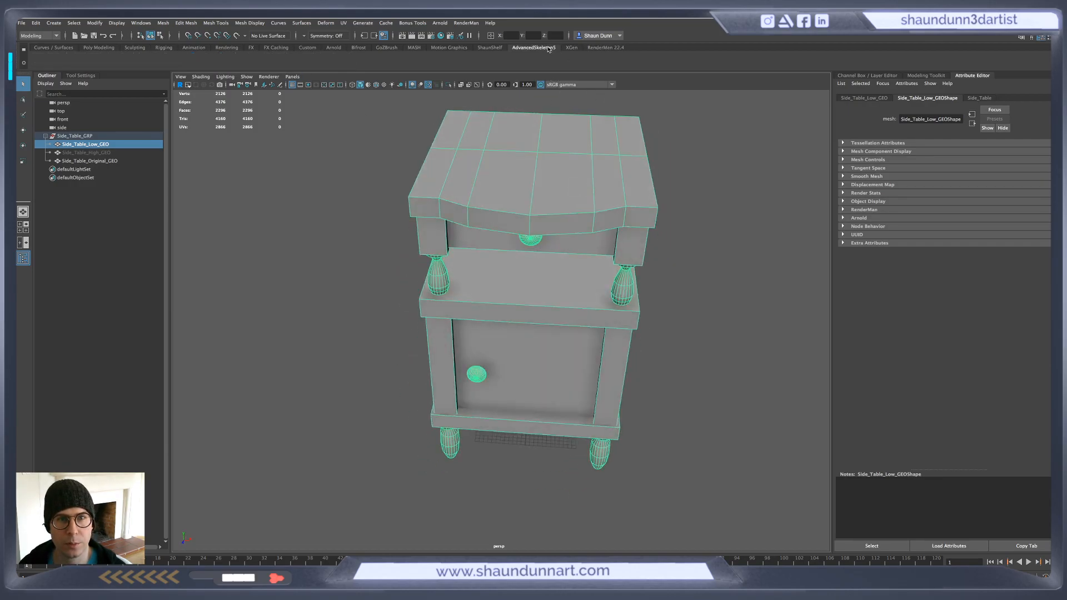
{"action": "left_click", "coordinate": [485, 48]}
{"action": "left_click", "coordinate": [156, 60]}
{"action": "left_click_drag", "start_coordinate": [662, 231], "coordinate": [668, 296], "text": "alt"}
{"action": "left_click", "coordinate": [562, 402]}
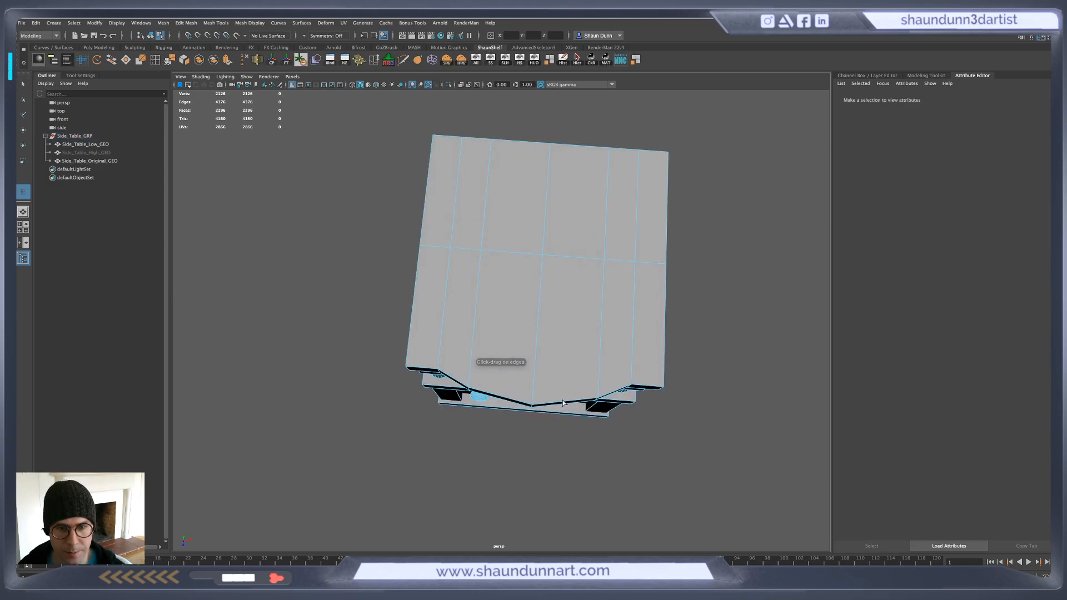
{"action": "left_click", "coordinate": [507, 396]}
{"action": "left_click", "coordinate": [24, 83]}
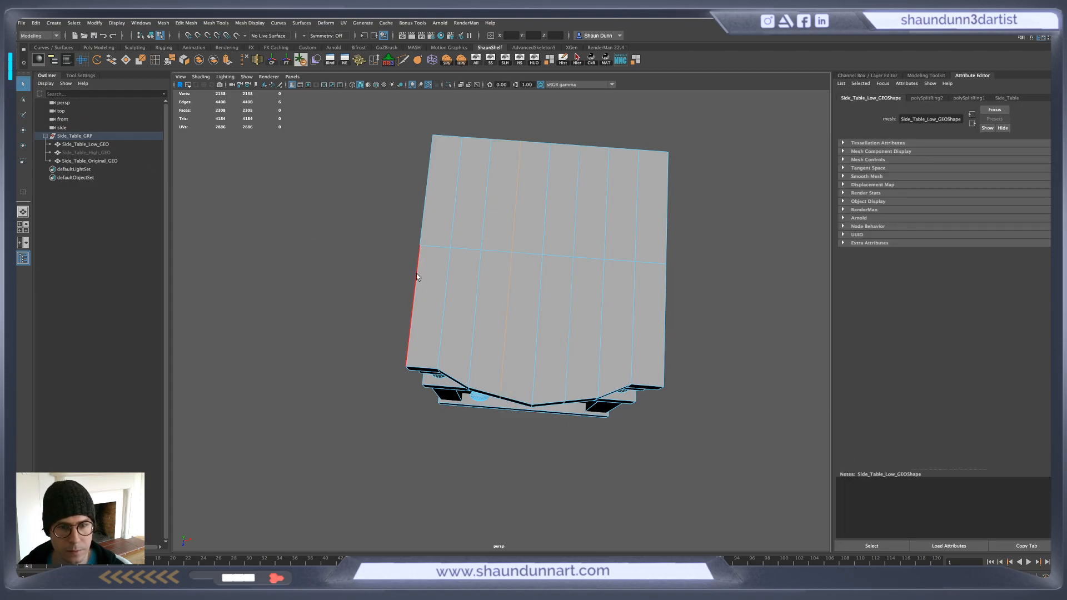
Select the vertices where the two new edge loops meet the tabletop's front edge and activate the Move tool
{"action": "right_click_drag", "start_coordinate": [511, 361], "coordinate": [478, 364]}
{"action": "left_click_drag", "start_coordinate": [528, 384], "coordinate": [529, 400], "text": "alt"}
{"action": "key", "text": "F8"}
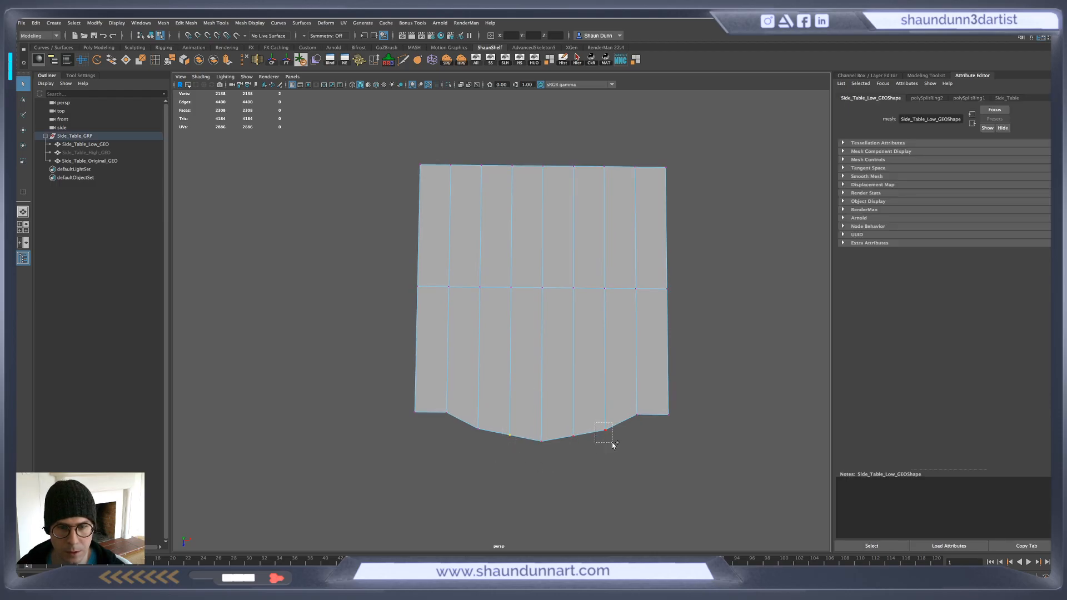
{"action": "left_click_drag", "start_coordinate": [726, 410], "coordinate": [605, 346], "text": "alt"}
{"action": "key", "text": "w"}
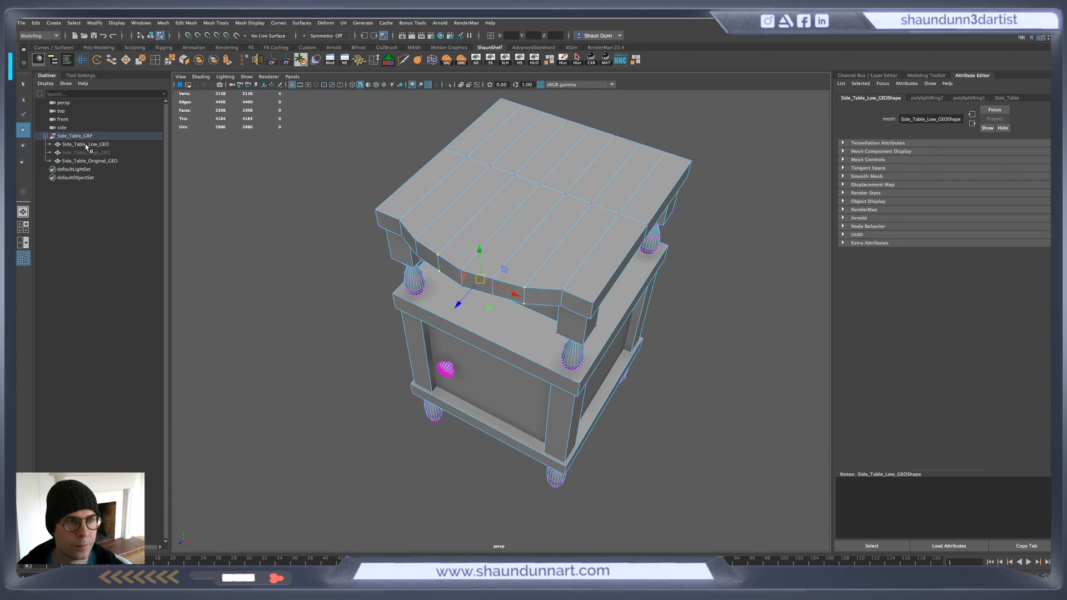
Unhide Side_Table_High_GEO as a reference for the low-poly tabletop's front curve
{"action": "left_click", "coordinate": [476, 62]}
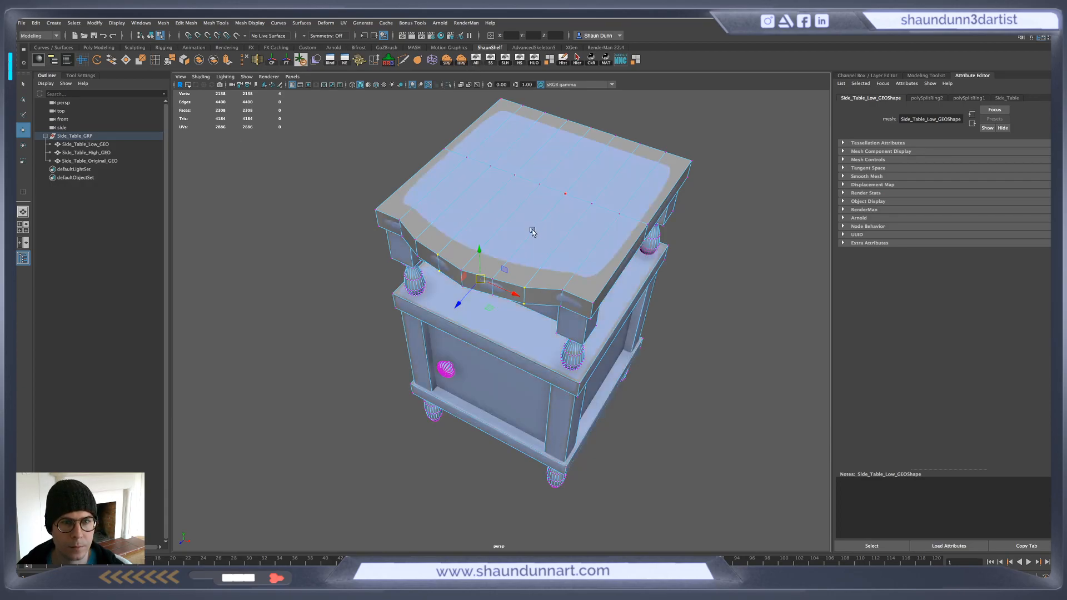
{"action": "left_click_drag", "start_coordinate": [537, 229], "coordinate": [455, 178], "text": "alt"}
{"action": "middle_click_drag", "start_coordinate": [456, 178], "coordinate": [466, 221], "text": "alt"}
{"action": "scroll", "coordinate": [448, 219], "scroll_direction": "up", "scroll_amount": 4}
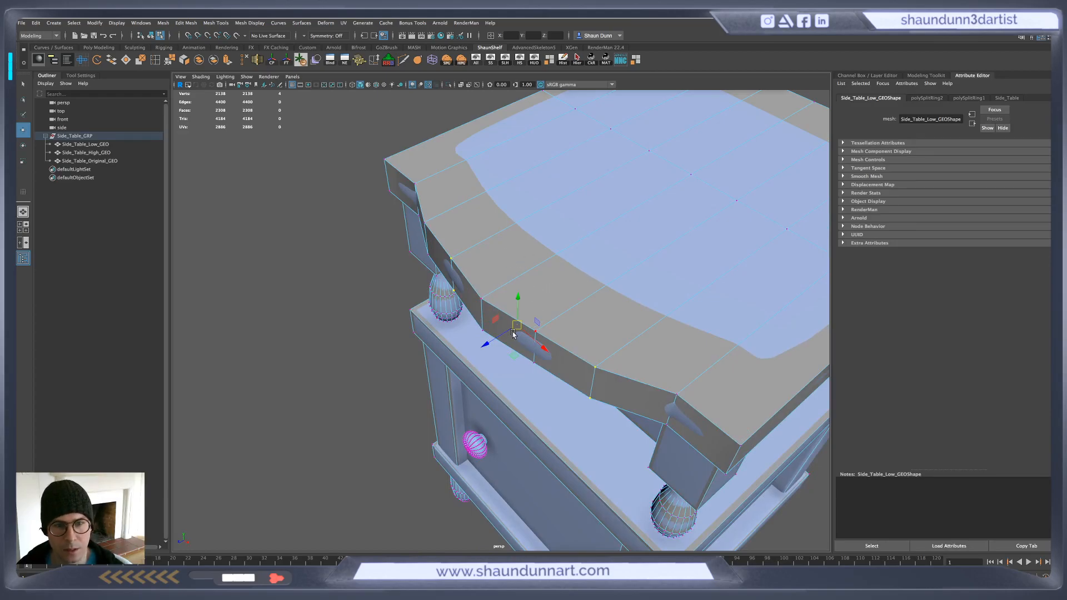
Move the selected front-edge vertices outward to round the low-poly tabletop's curve to the high-poly shape, and return to object mode
{"action": "left_click_drag", "start_coordinate": [489, 339], "coordinate": [516, 344]}
{"action": "left_click_drag", "start_coordinate": [467, 371], "coordinate": [512, 404], "text": "shift"}
{"action": "left_click_drag", "start_coordinate": [488, 449], "coordinate": [518, 410], "text": "alt"}
{"action": "key", "text": "4"}
{"action": "key", "text": "5"}
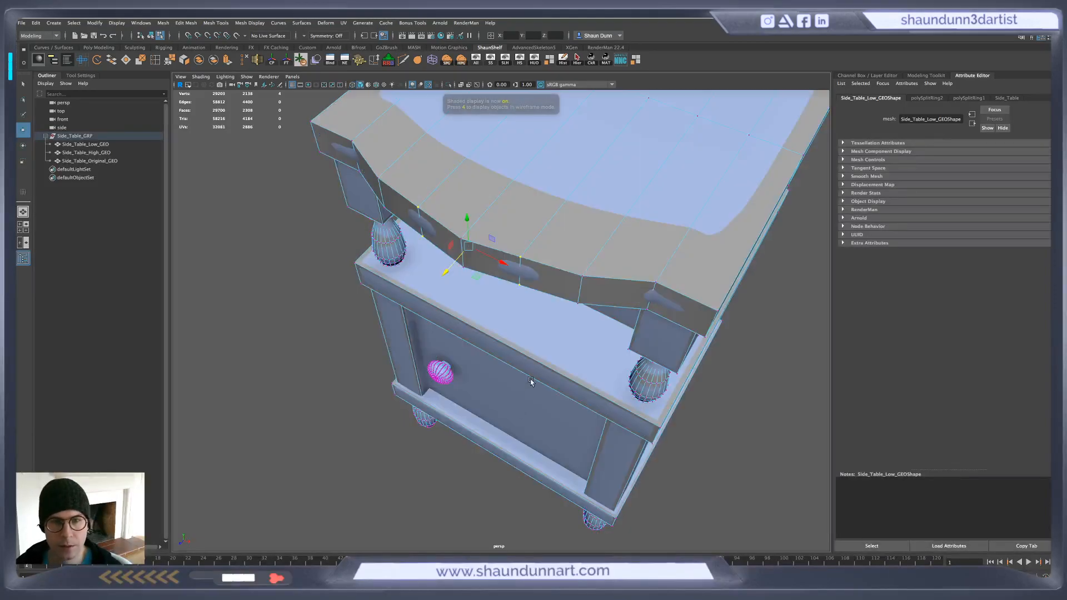
{"action": "key", "text": "f"}
{"action": "left_click_drag", "start_coordinate": [485, 479], "coordinate": [486, 483]}
{"action": "middle_click_drag", "start_coordinate": [547, 460], "coordinate": [531, 448], "text": "alt"}
{"action": "left_click_drag", "start_coordinate": [531, 448], "coordinate": [517, 411], "text": "alt"}
{"action": "middle_click_drag", "start_coordinate": [517, 411], "coordinate": [498, 487], "text": "alt"}
{"action": "left_click_drag", "start_coordinate": [498, 487], "coordinate": [454, 440], "text": "alt"}
{"action": "middle_click_drag", "start_coordinate": [443, 439], "coordinate": [489, 401], "text": "alt"}
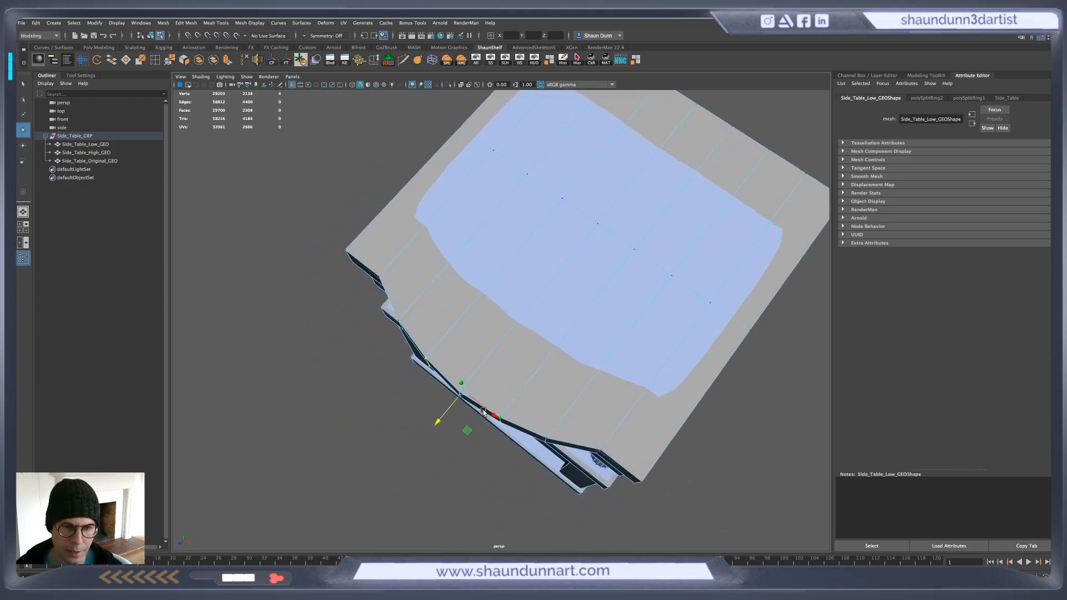
{"action": "left_click_drag", "start_coordinate": [489, 401], "coordinate": [498, 394], "text": "alt"}
{"action": "right_click_drag", "start_coordinate": [522, 370], "coordinate": [555, 354]}
Compare the reshaped low-poly tabletop with the overlapping high-poly mesh from several angles
{"action": "right_click_drag", "start_coordinate": [599, 403], "coordinate": [575, 444], "text": "alt"}
{"action": "left_click_drag", "start_coordinate": [575, 444], "coordinate": [595, 458], "text": "alt"}
{"action": "scroll", "coordinate": [525, 402], "scroll_direction": "up", "scroll_amount": 3}
{"action": "left_click_drag", "start_coordinate": [526, 401], "coordinate": [460, 451], "text": "alt"}
{"action": "scroll", "coordinate": [427, 443], "scroll_direction": "down", "scroll_amount": 5}
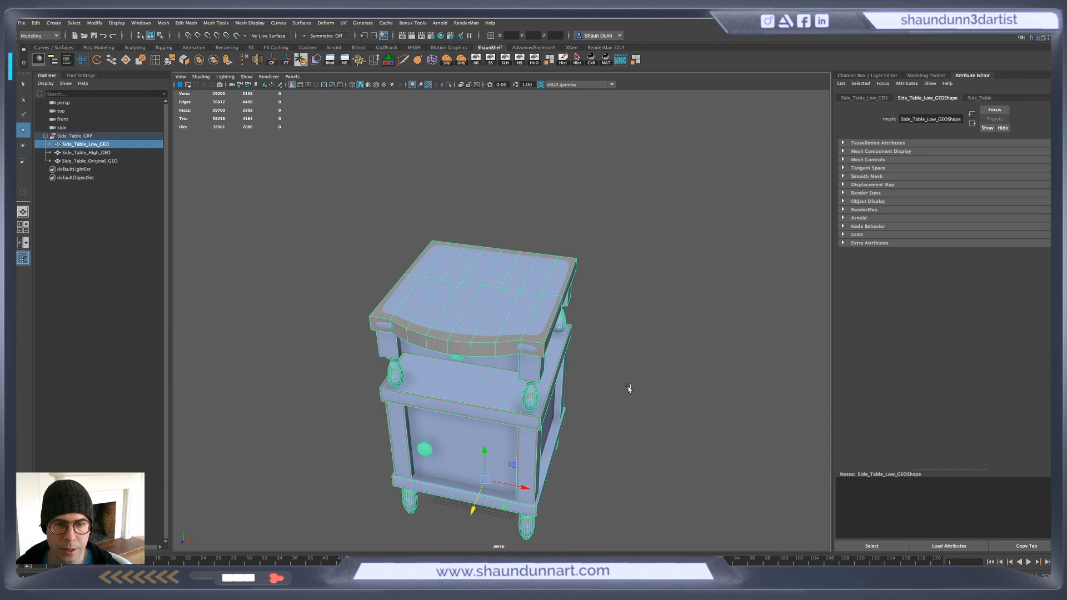
{"action": "left_click_drag", "start_coordinate": [629, 388], "coordinate": [604, 391], "text": "alt"}
{"action": "left_click", "coordinate": [478, 350]}
{"action": "left_click", "coordinate": [459, 350]}
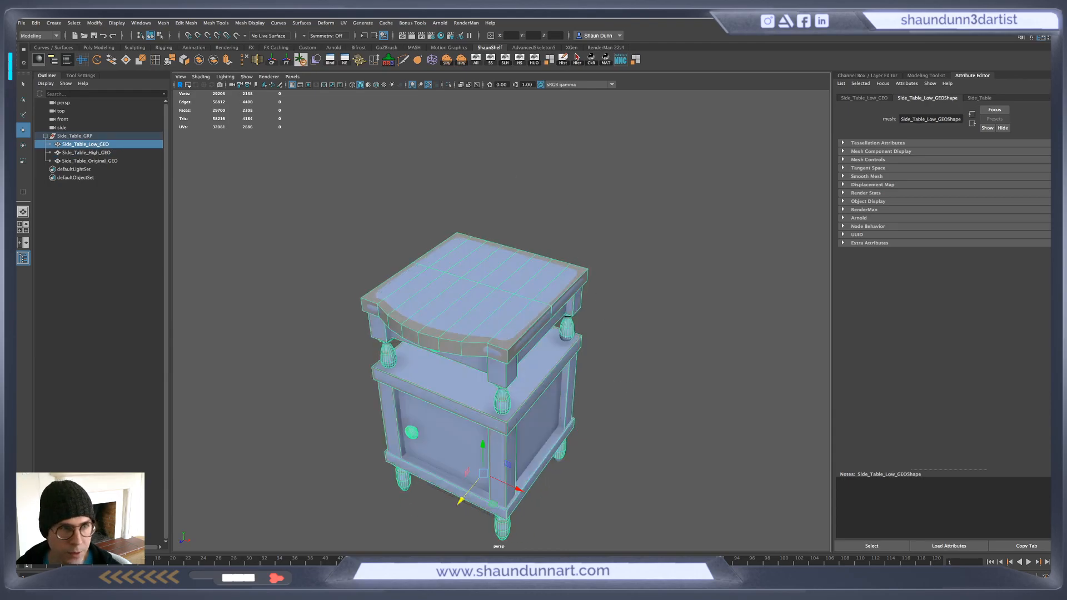
Hide Side_Table_High_GEO and Side_Table_Original_GEO, then select the low-poly table and check its top from above
{"action": "left_click", "coordinate": [59, 152]}
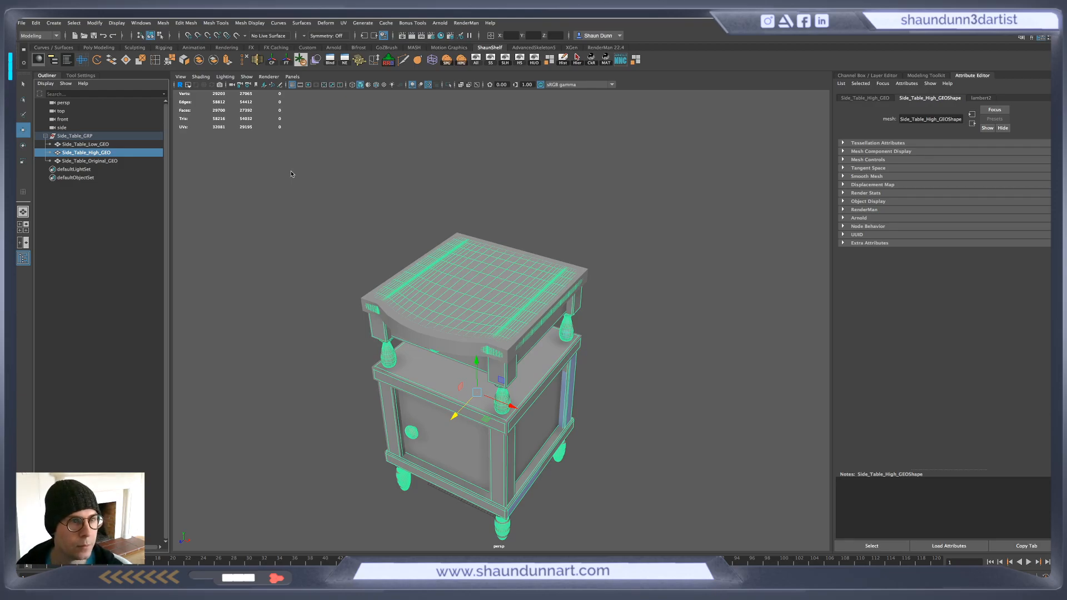
{"action": "left_click", "coordinate": [64, 160], "text": "ctrl"}
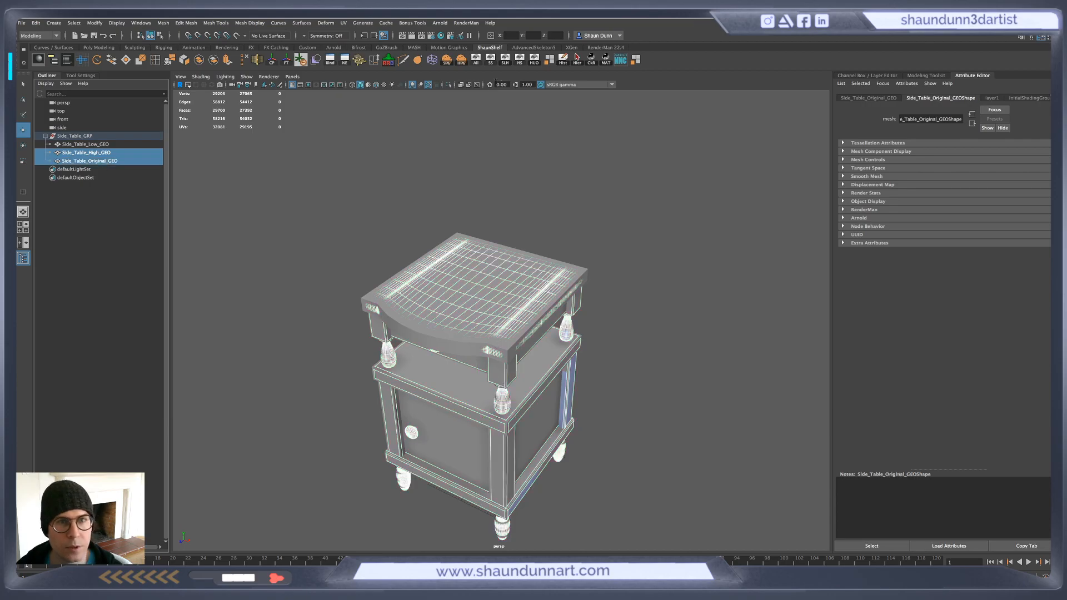
{"action": "left_click", "coordinate": [520, 59]}
{"action": "left_click", "coordinate": [534, 367]}
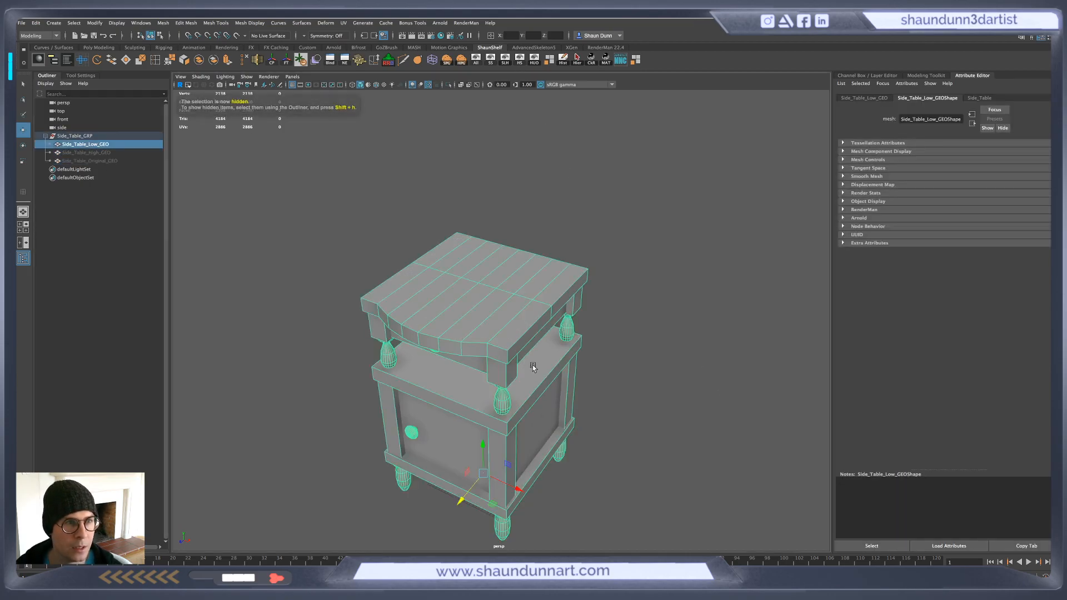
{"action": "left_click_drag", "start_coordinate": [630, 371], "coordinate": [612, 489], "text": "alt"}
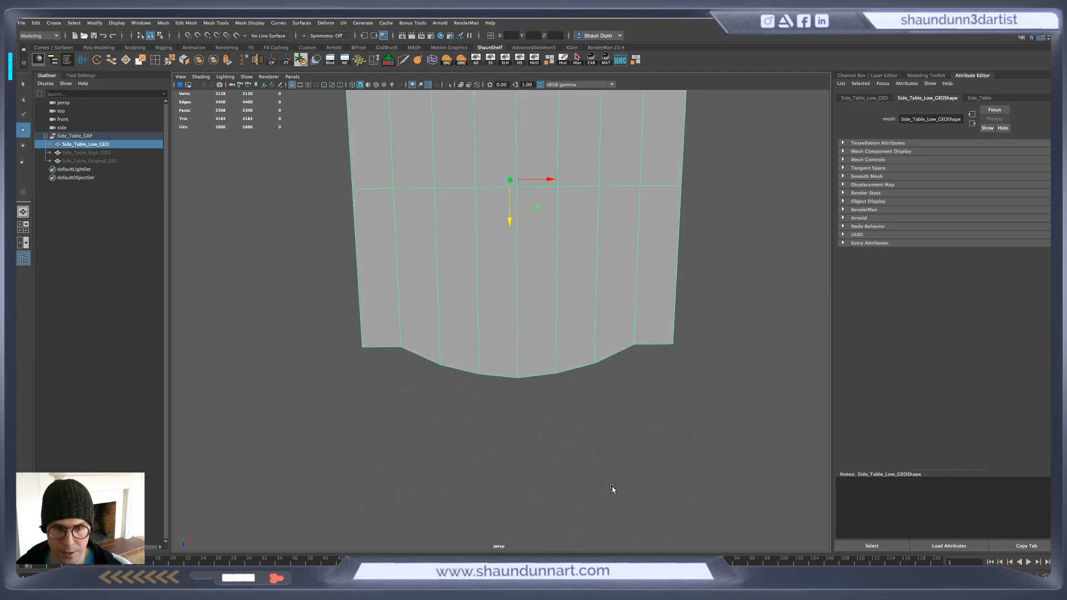
Try to export the selected low-poly side table as FBX over Side_Table.fbx in the Desktop's Side Table/OBJ:FBX folder
{"action": "left_click_drag", "start_coordinate": [584, 407], "coordinate": [574, 461], "text": "alt"}
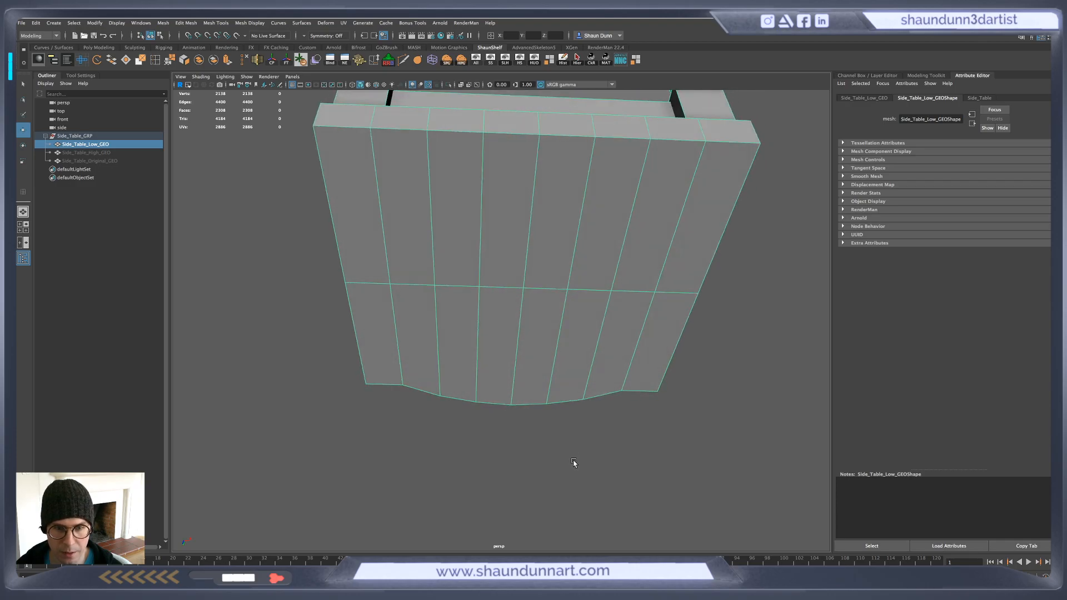
{"action": "left_click_drag", "start_coordinate": [622, 422], "coordinate": [629, 390], "text": "alt"}
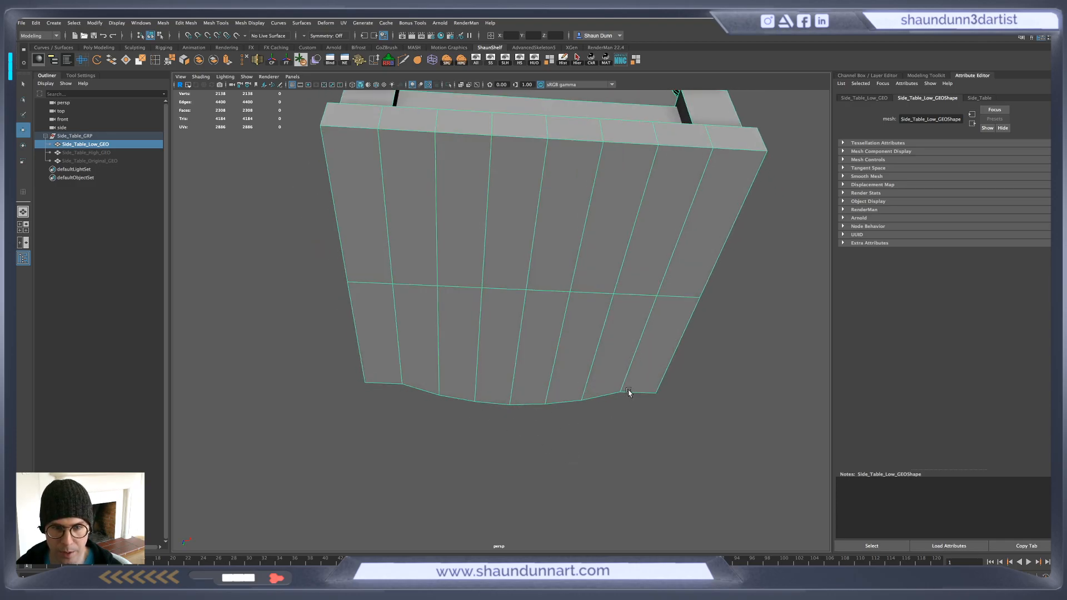
{"action": "left_click_drag", "start_coordinate": [600, 428], "coordinate": [578, 391], "text": "alt"}
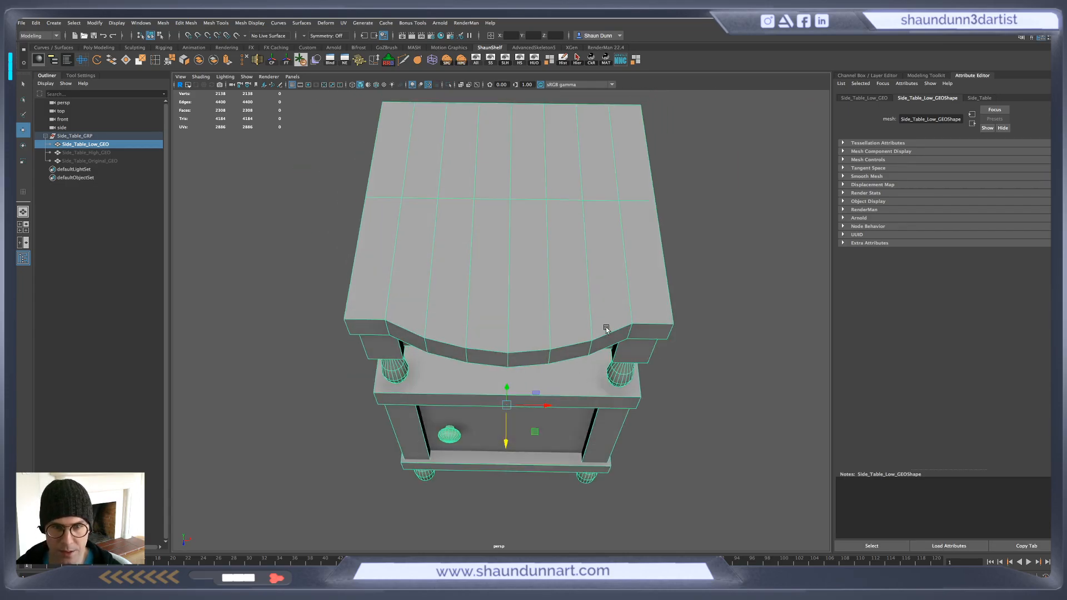
{"action": "scroll", "coordinate": [606, 328], "scroll_direction": "down", "scroll_amount": 4}
{"action": "left_click", "coordinate": [34, 24]}
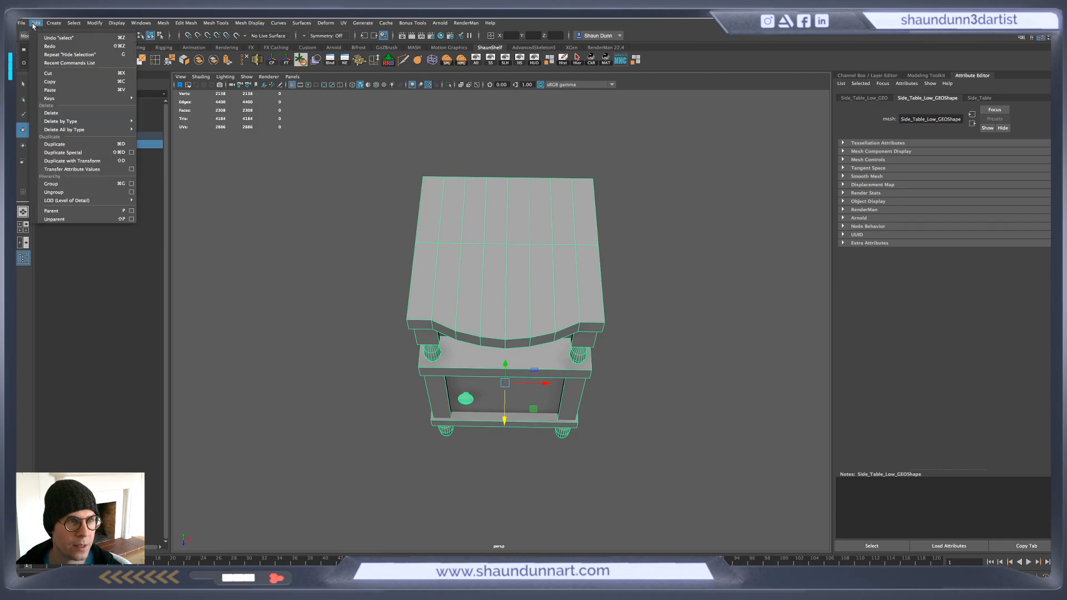
{"action": "mouse_move", "coordinate": [21, 23]}
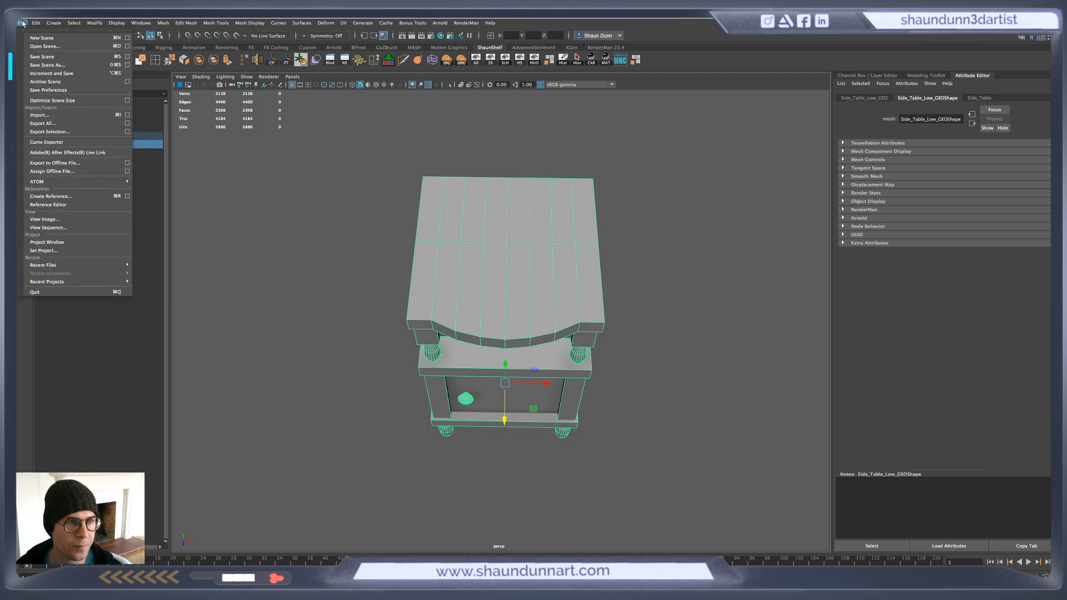
{"action": "left_click", "coordinate": [63, 133]}
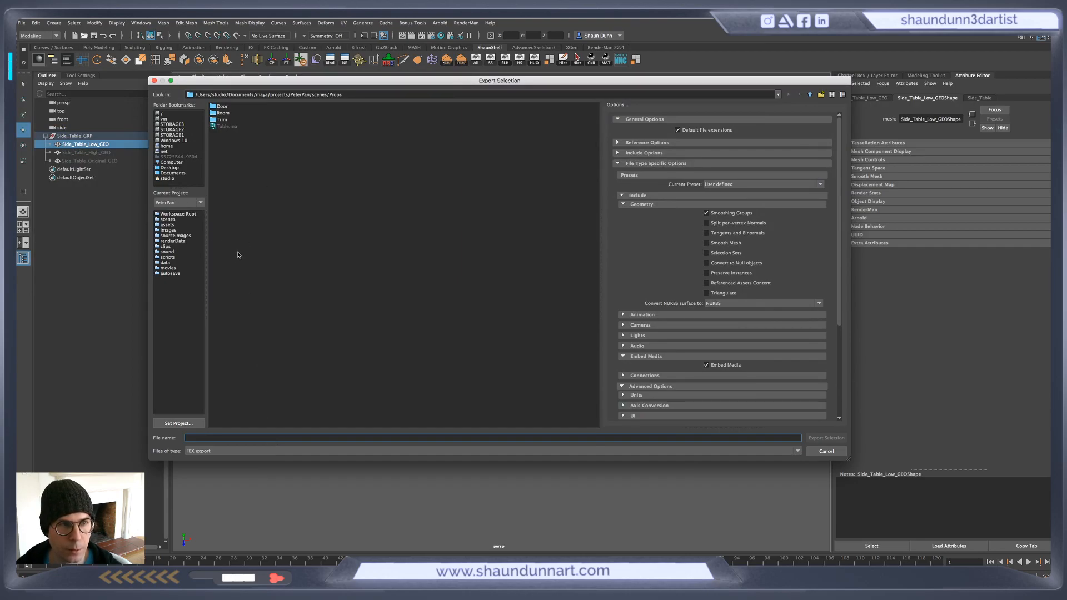
{"action": "left_click", "coordinate": [170, 168]}
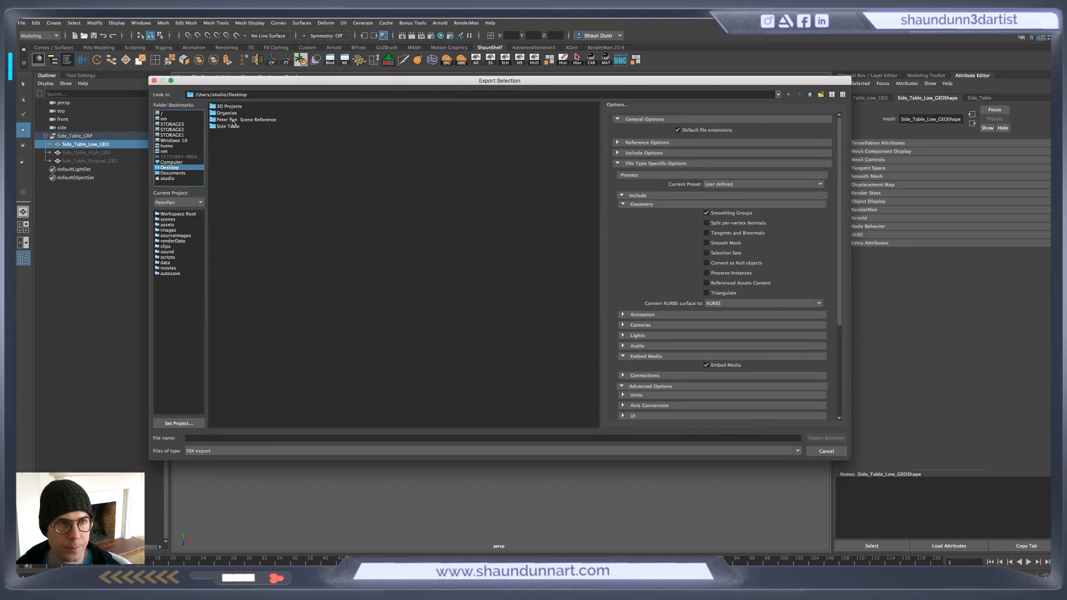
{"action": "double_click", "coordinate": [232, 127]}
{"action": "double_click", "coordinate": [225, 106]}
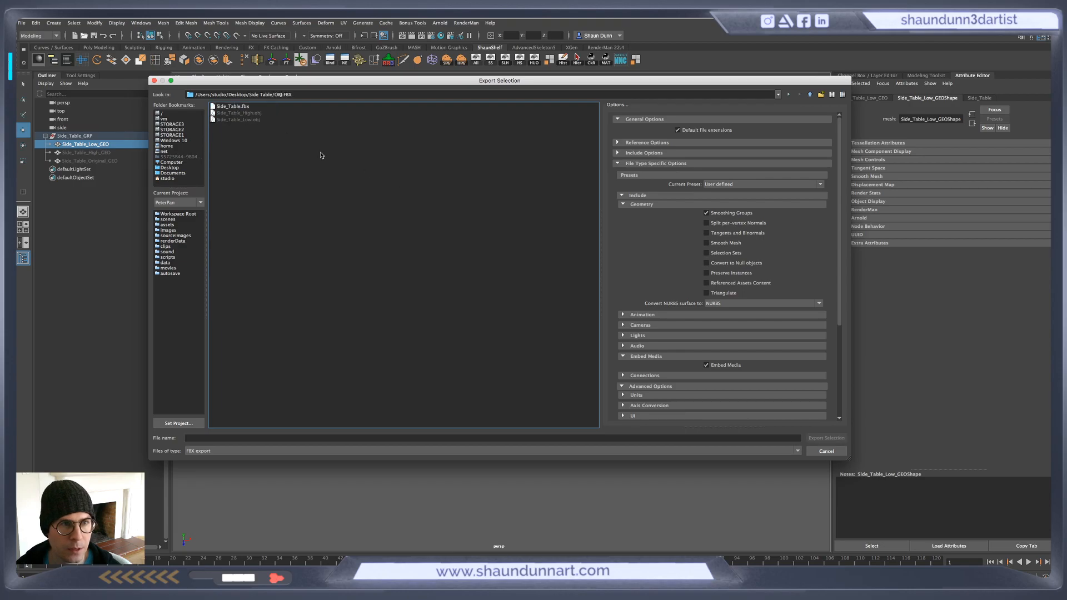
{"action": "left_click", "coordinate": [244, 107]}
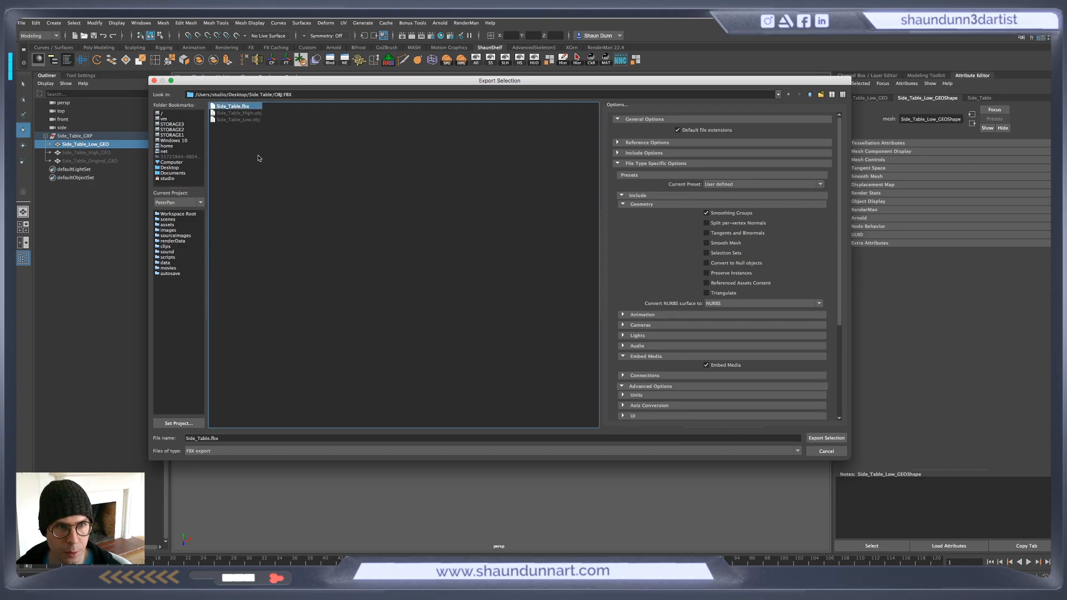
{"action": "left_click", "coordinate": [829, 445]}
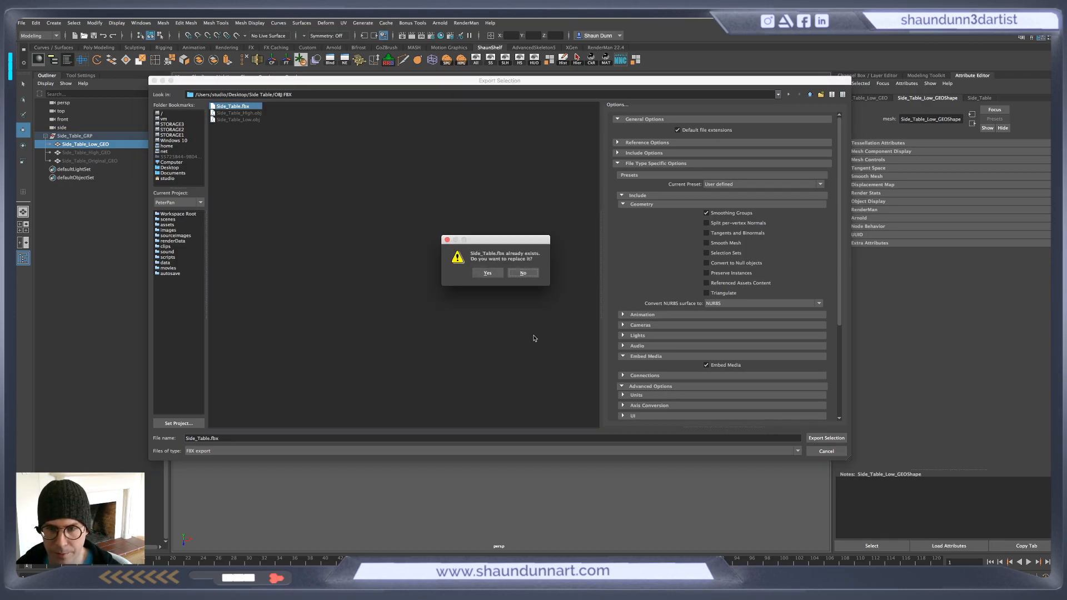
{"action": "left_click", "coordinate": [487, 274]}
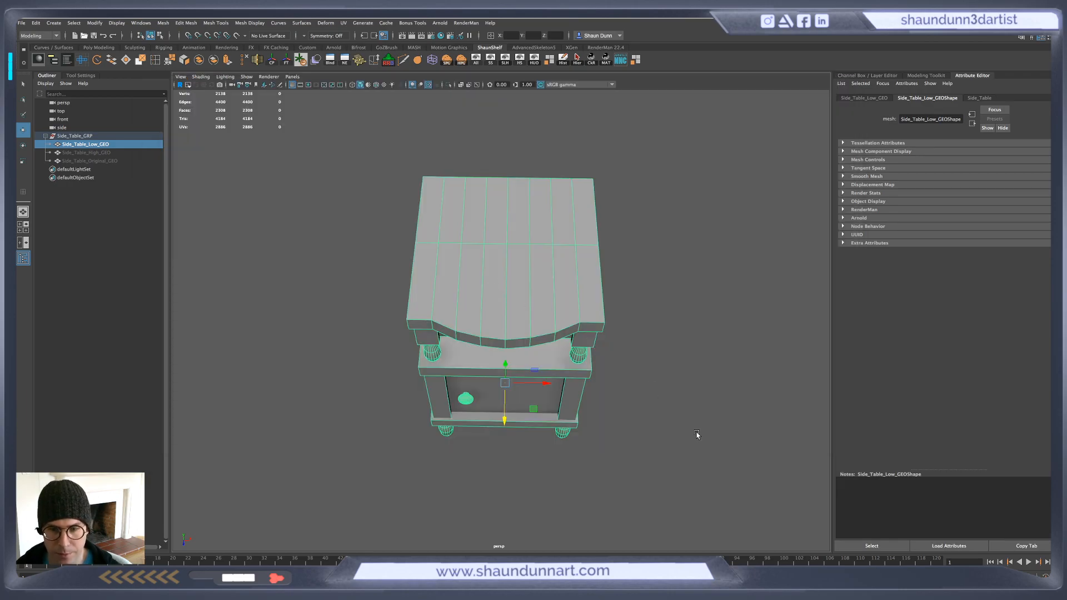
Read the latest messages in the Script Editor's history to check the FBX export, and close the editor
{"action": "left_click_drag", "start_coordinate": [754, 479], "coordinate": [711, 467], "text": "alt"}
{"action": "key", "text": "super+Tab"}
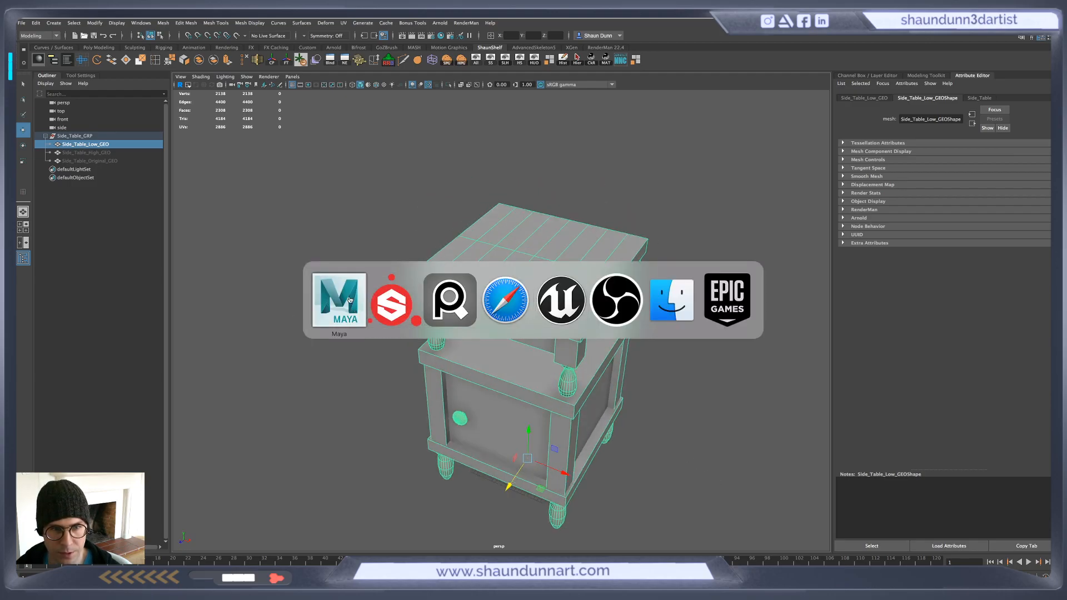
{"action": "left_click", "coordinate": [392, 301]}
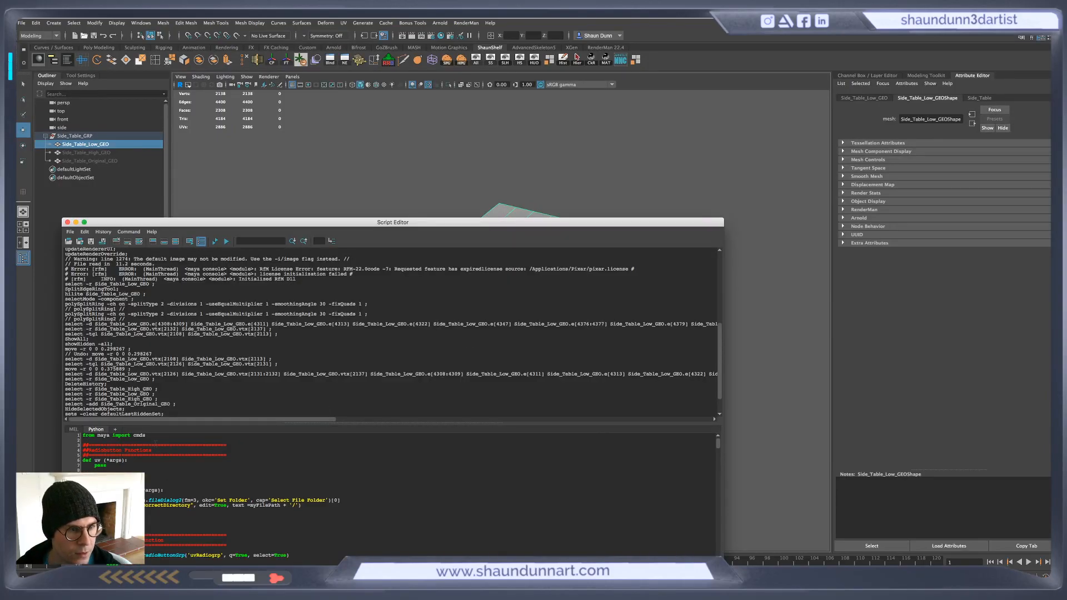
{"action": "left_click", "coordinate": [74, 430]}
{"action": "scroll", "coordinate": [255, 364], "scroll_direction": "down", "scroll_amount": 3}
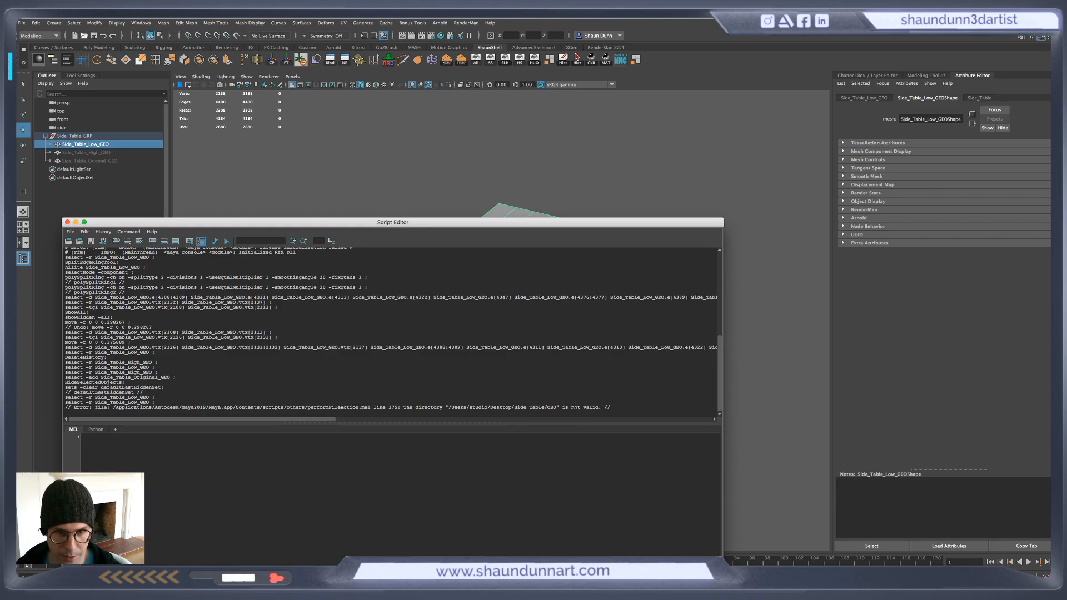
{"action": "left_click", "coordinate": [68, 222]}
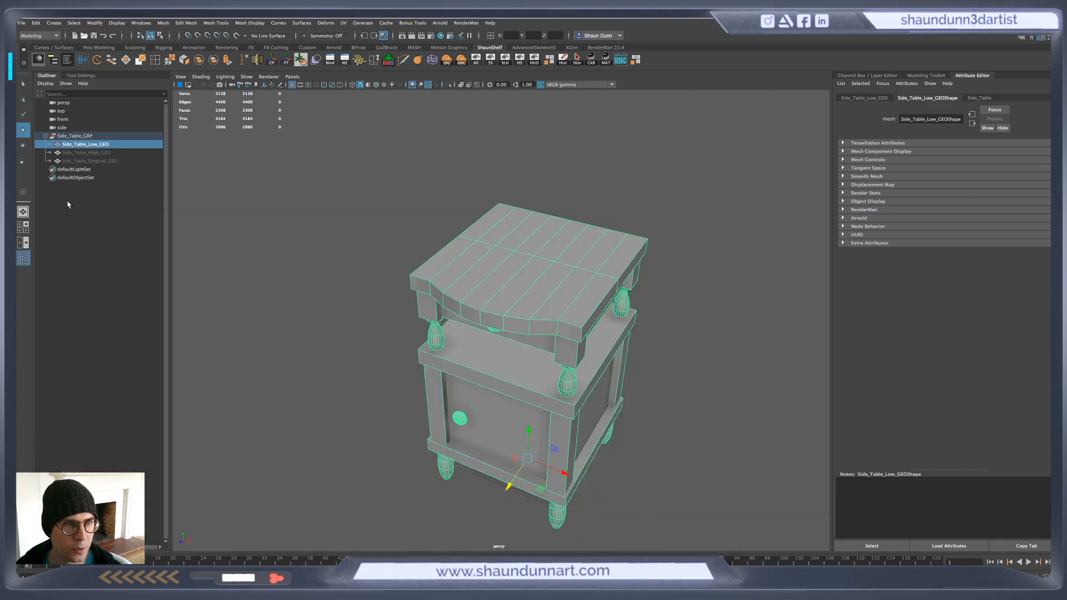
Retry exporting Side_Table_Low_GEO as FBX, replacing Side_Table.fbx in Desktop/Side Table/OBJ:FBX
{"action": "left_click", "coordinate": [21, 23]}
{"action": "mouse_move", "coordinate": [103, 266]}
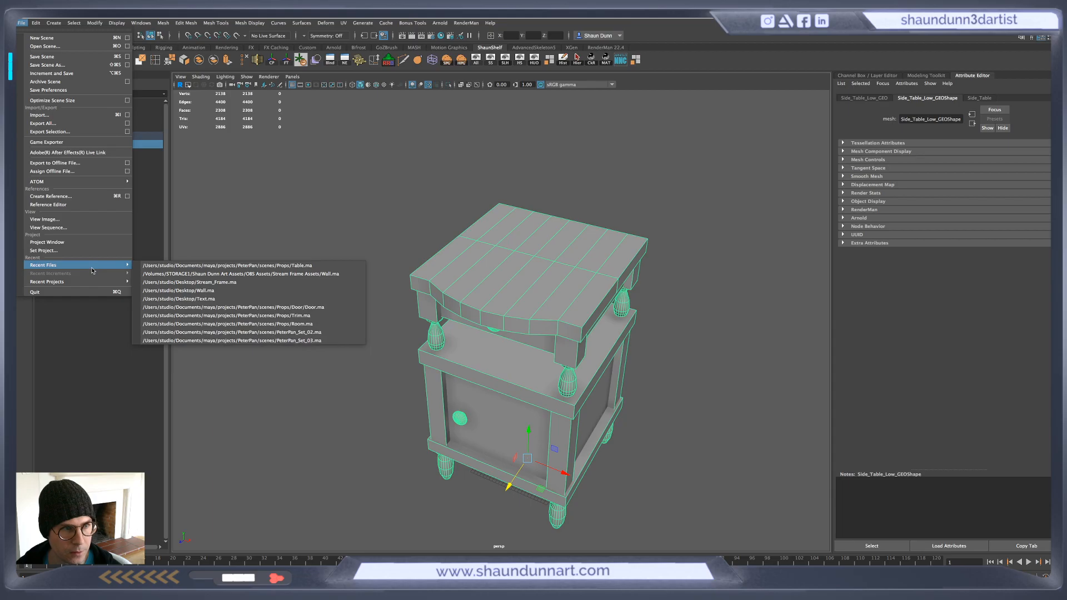
{"action": "left_click", "coordinate": [55, 133]}
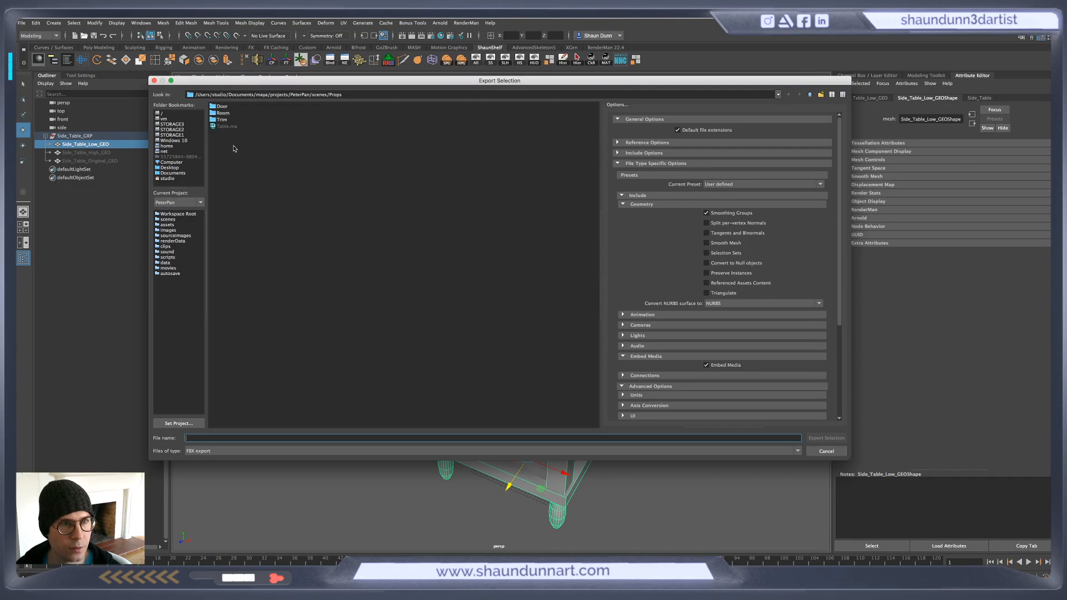
{"action": "left_click", "coordinate": [171, 167]}
{"action": "double_click", "coordinate": [228, 106]}
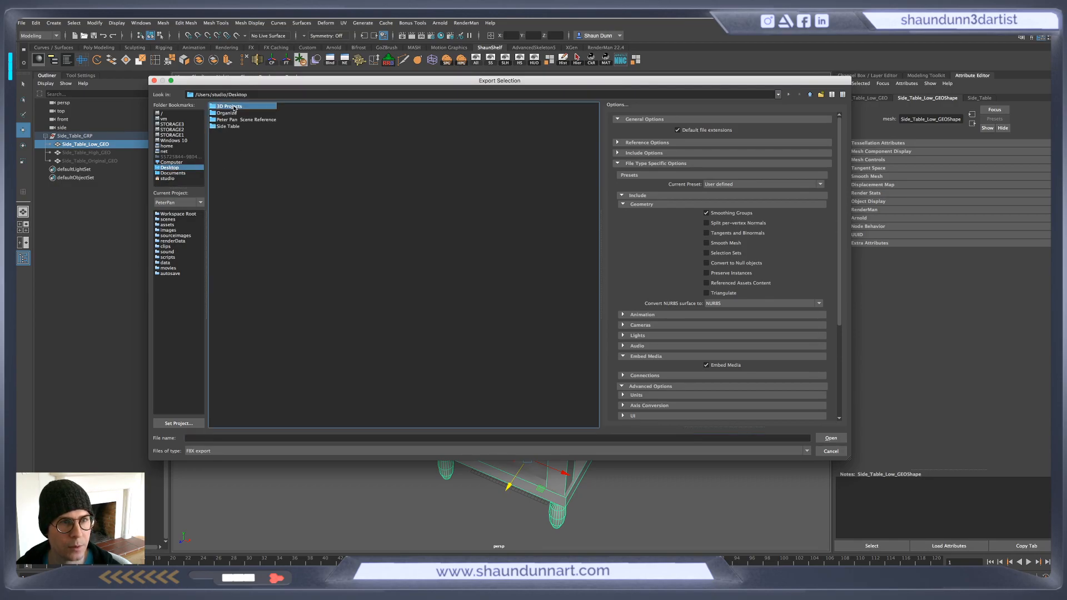
{"action": "left_click", "coordinate": [810, 94]}
{"action": "double_click", "coordinate": [232, 126]}
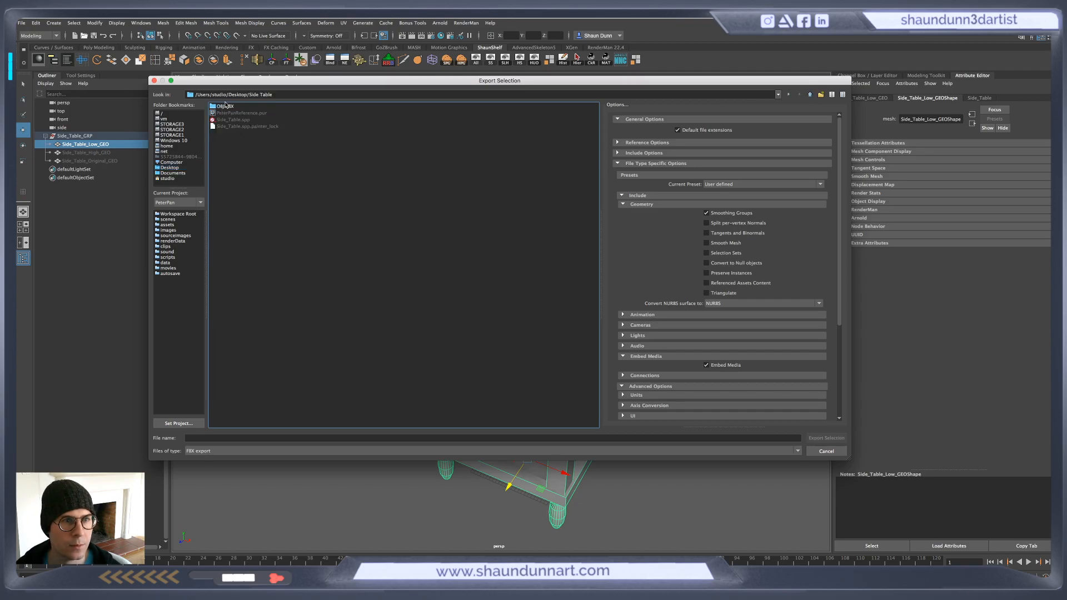
{"action": "double_click", "coordinate": [225, 106]}
{"action": "left_click", "coordinate": [233, 106]}
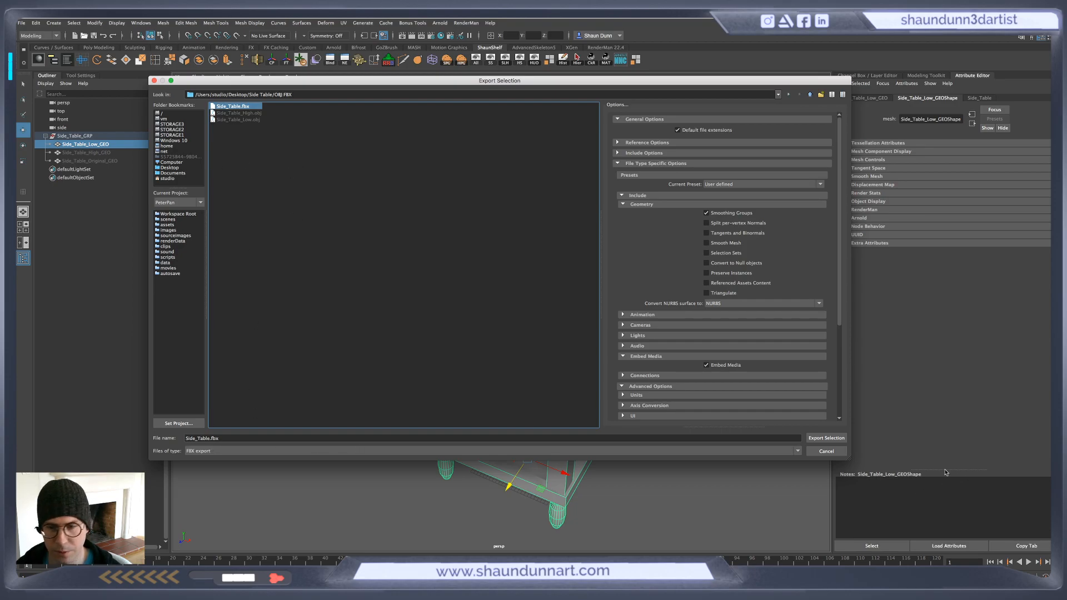
{"action": "left_click", "coordinate": [826, 438]}
{"action": "left_click", "coordinate": [495, 274]}
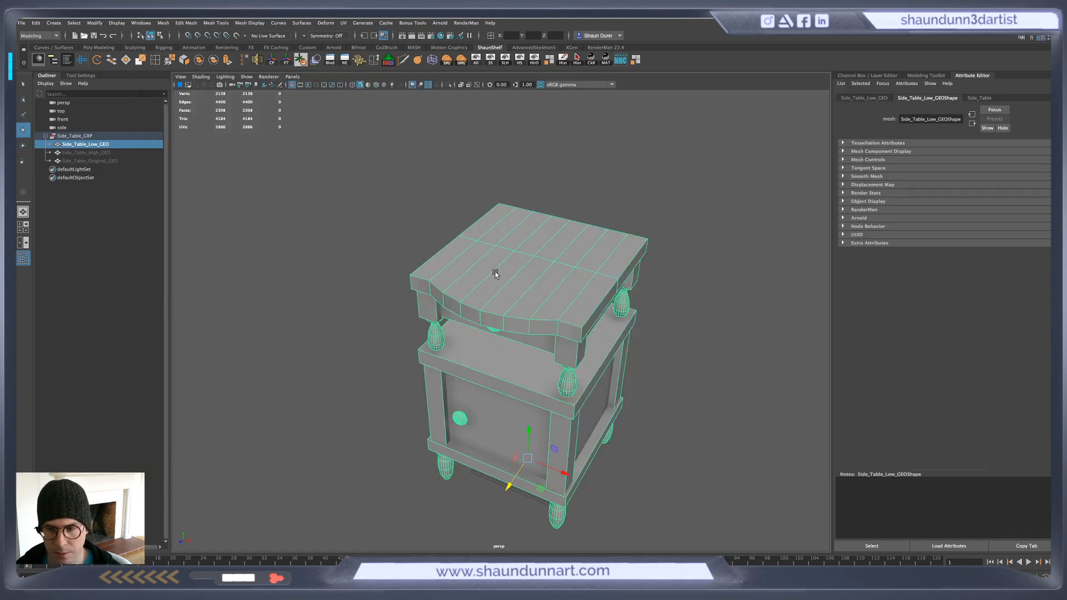
Attempt the Side_Table_Low_GEO export once more, using the existing Side_Table.fbx in the OBJ:FBX folder as the target
{"action": "mouse_move", "coordinate": [736, 470]}
{"action": "left_mouse_down", "text": "alt"}
{"action": "mouse_move", "coordinate": [726, 488]}
{"action": "mouse_move", "coordinate": [723, 479]}
{"action": "left_mouse_up", "text": "alt"}
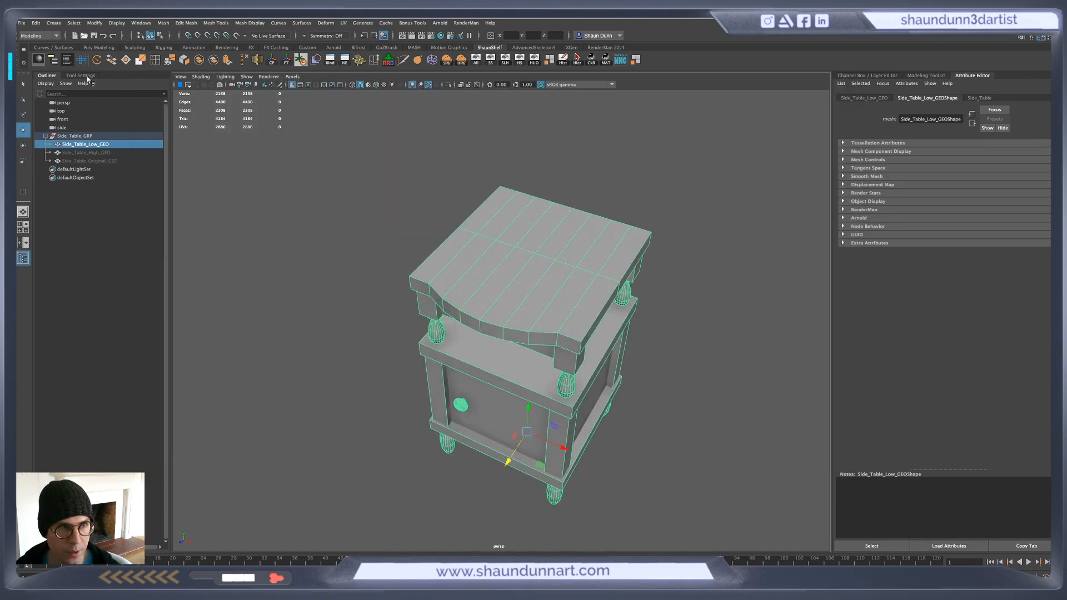
{"action": "left_click", "coordinate": [21, 23]}
{"action": "mouse_move", "coordinate": [104, 265]}
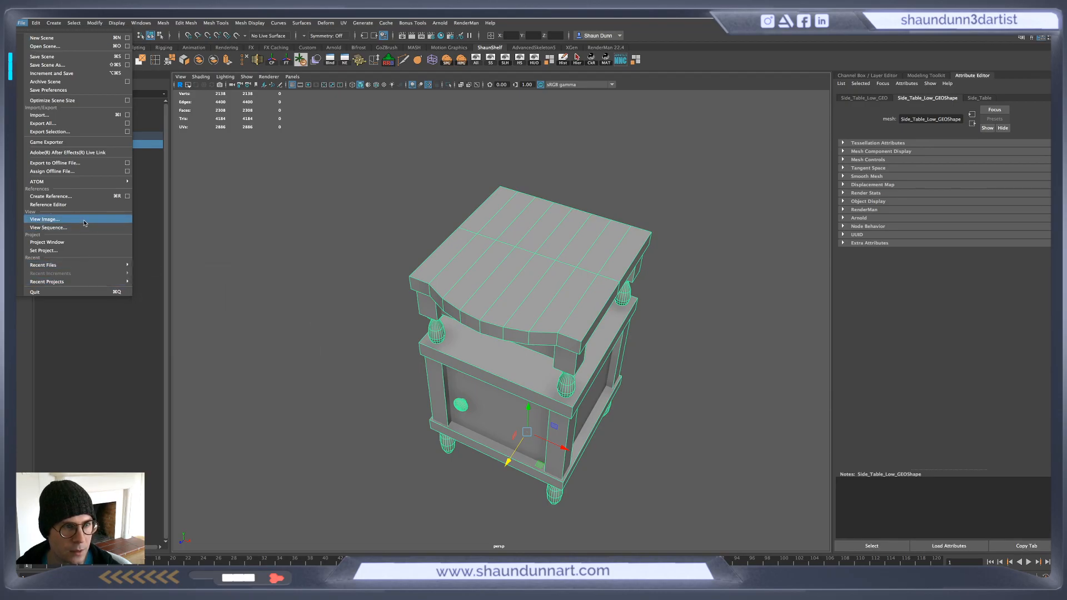
{"action": "left_click", "coordinate": [65, 133]}
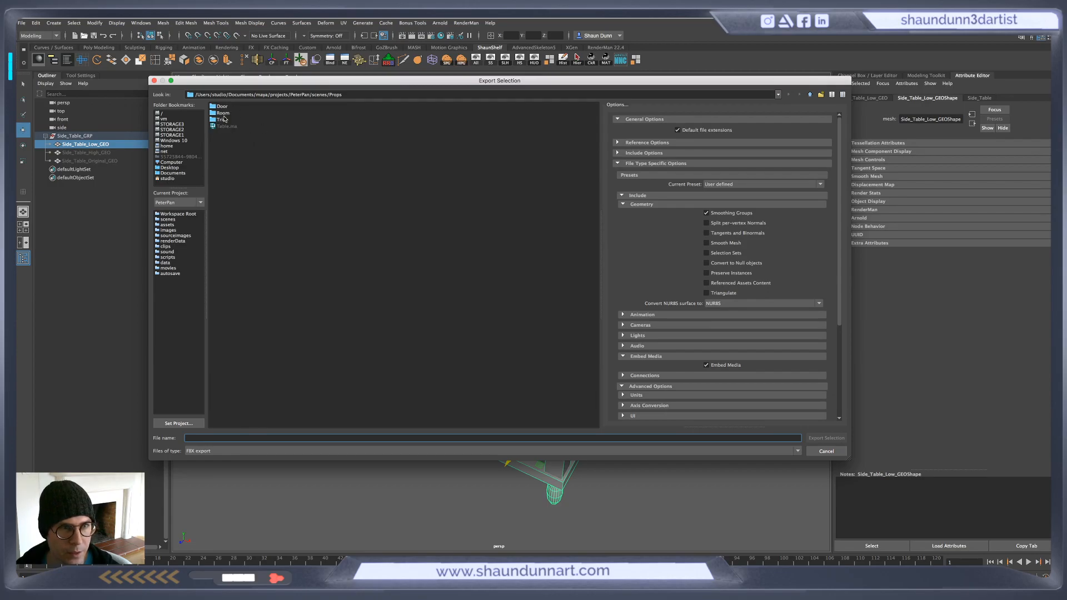
{"action": "left_click", "coordinate": [172, 167]}
{"action": "double_click", "coordinate": [228, 126]}
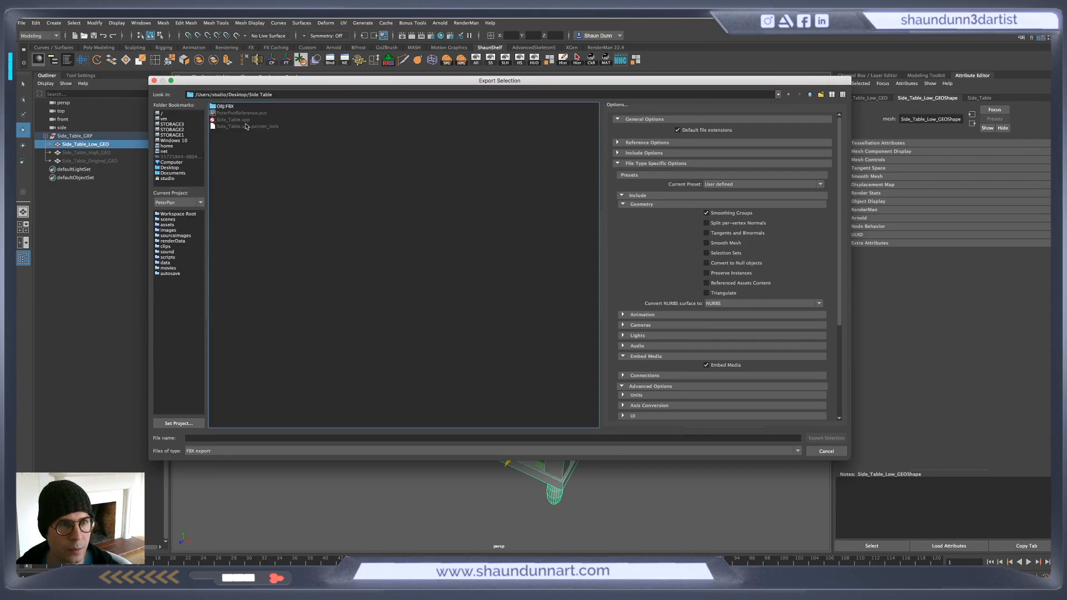
{"action": "double_click", "coordinate": [230, 107]}
{"action": "left_click", "coordinate": [233, 107]}
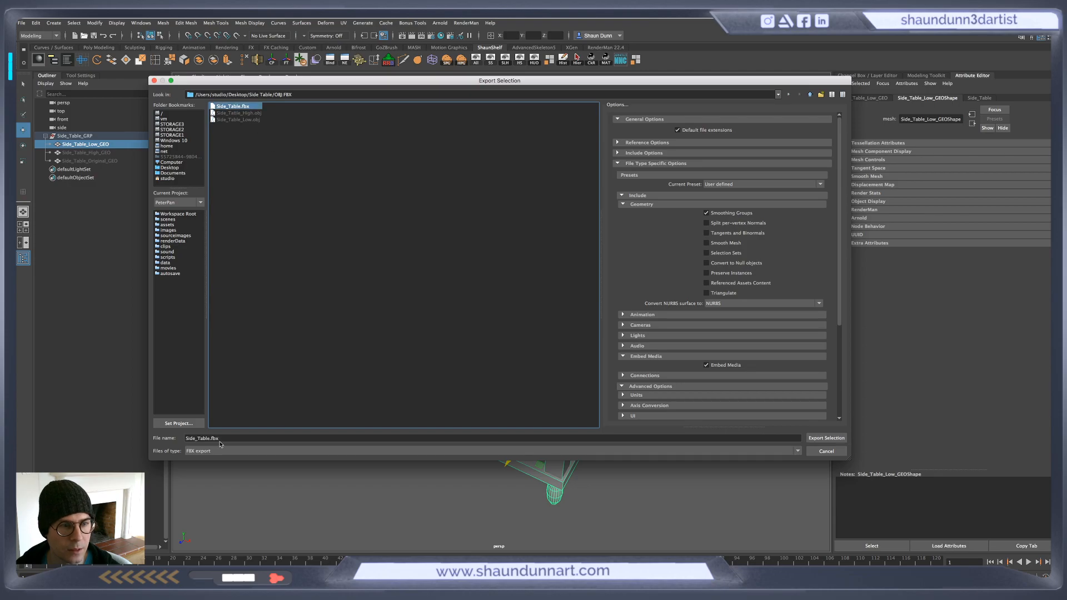
{"action": "left_click", "coordinate": [826, 437]}
Open the desktop's Side Table folder in Finder and check the modification date of Side_Table.fbx in OBJ/FBX
{"action": "left_click", "coordinate": [750, 477]}
{"action": "left_click_drag", "start_coordinate": [748, 477], "coordinate": [600, 401], "text": "alt"}
{"action": "left_click", "coordinate": [600, 401]}
{"action": "left_click_drag", "start_coordinate": [666, 452], "coordinate": [634, 391], "text": "alt"}
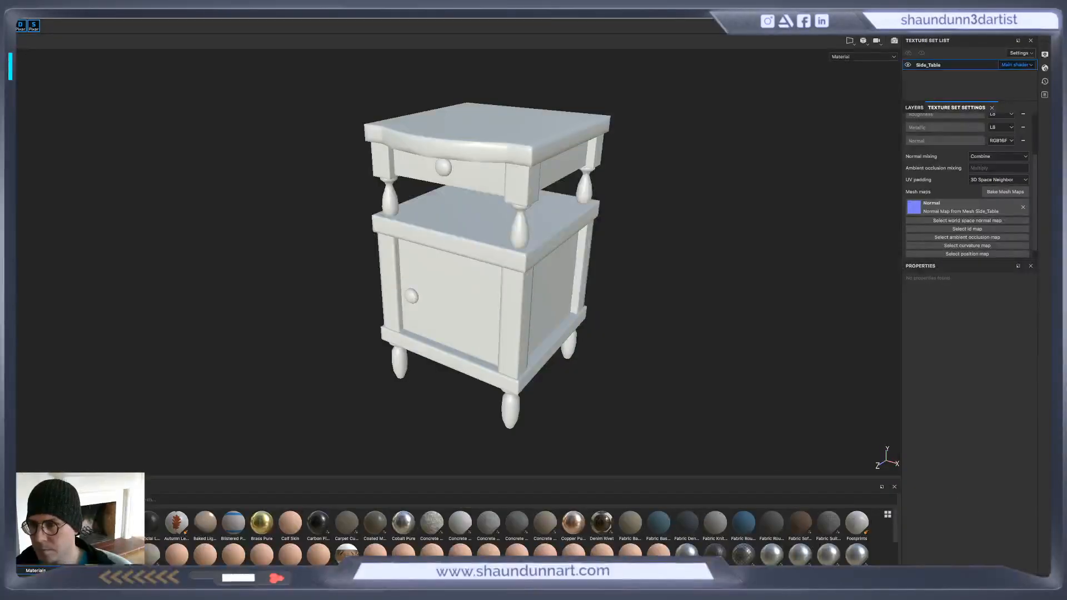
{"action": "left_click_drag", "start_coordinate": [1052, 585], "coordinate": [1013, 580]}
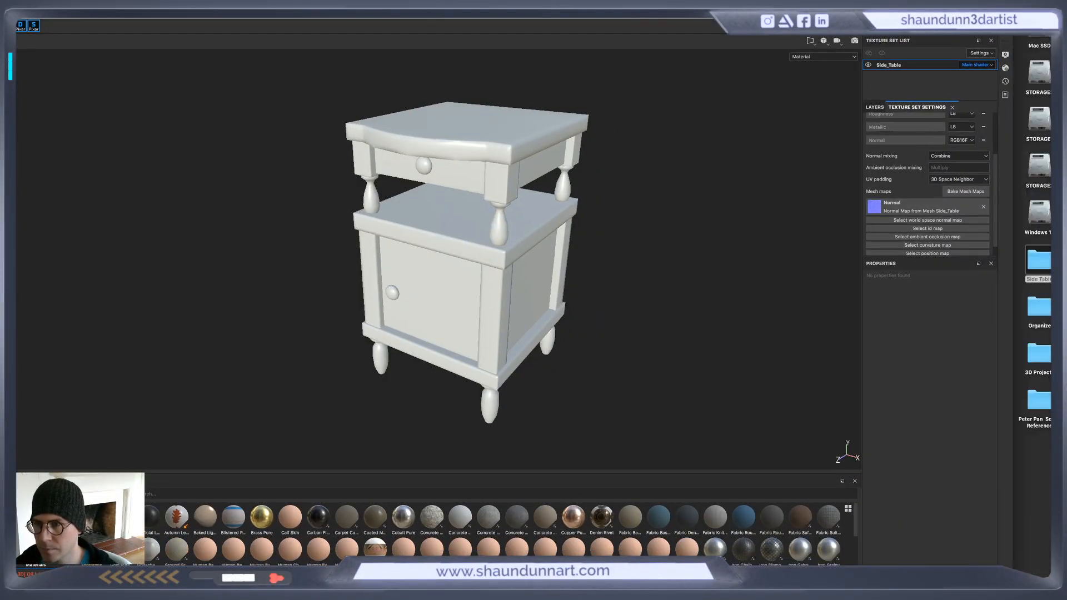
{"action": "double_click", "coordinate": [1039, 261]}
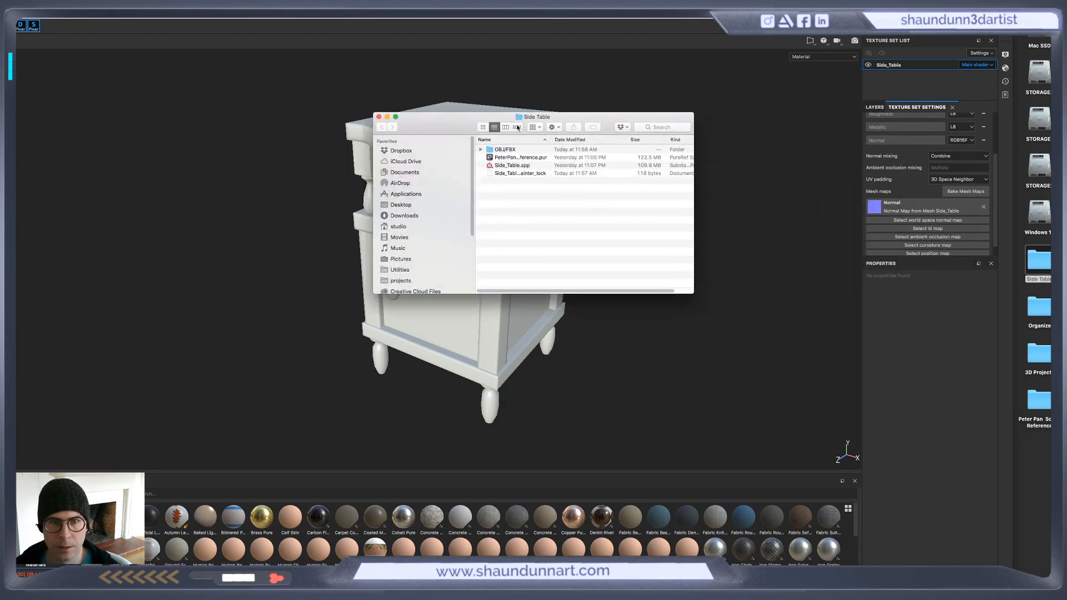
{"action": "double_click", "coordinate": [507, 150]}
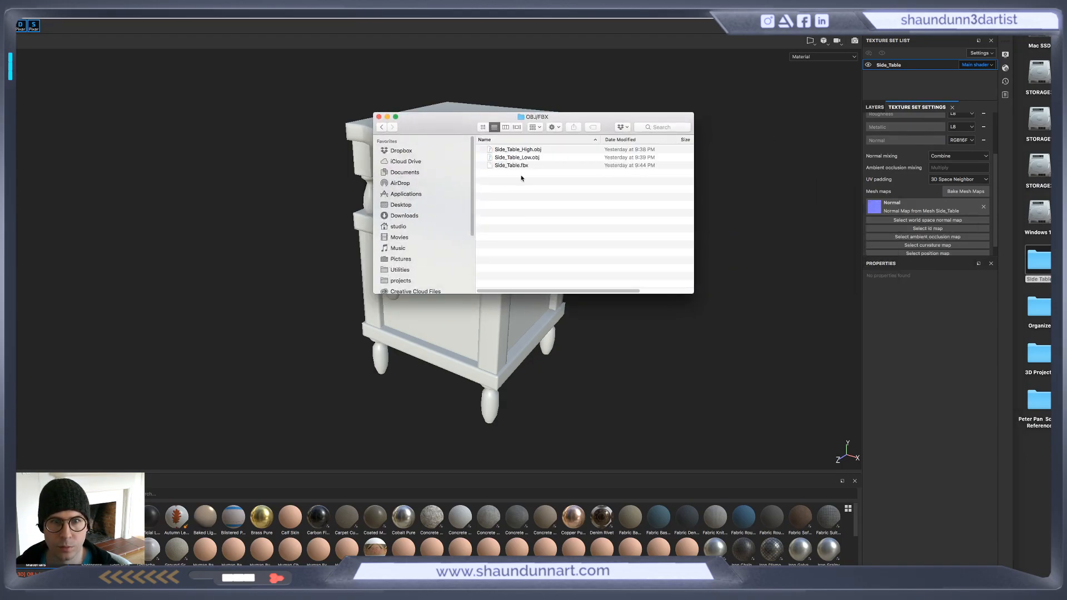
{"action": "left_click", "coordinate": [525, 167]}
{"action": "left_click", "coordinate": [624, 253]}
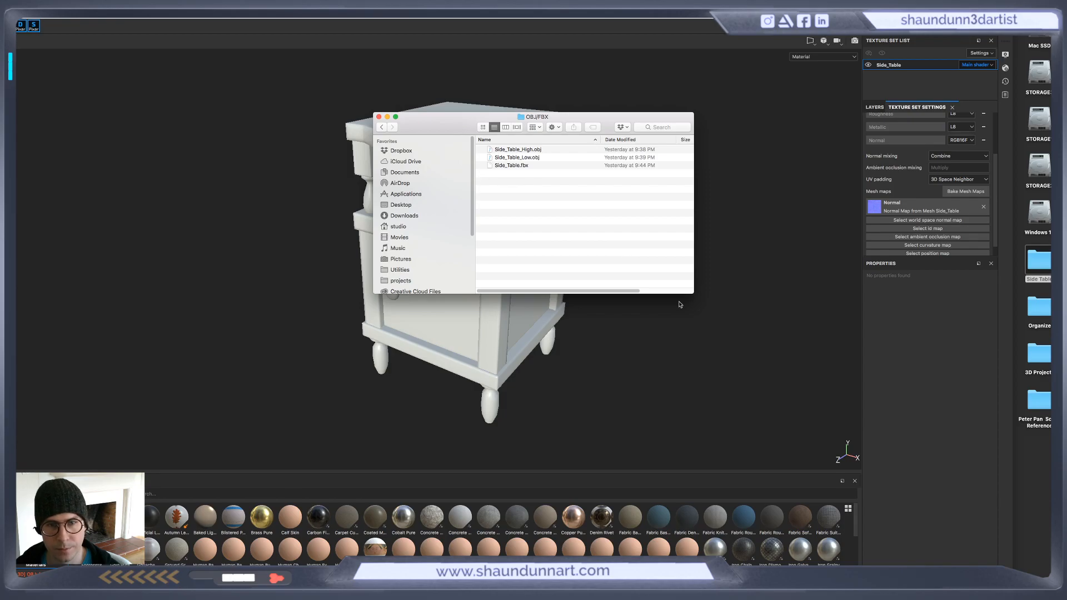
Switch to Maya and inspect the selected low-poly side table in the viewport
{"action": "key", "text": "super+Tab"}
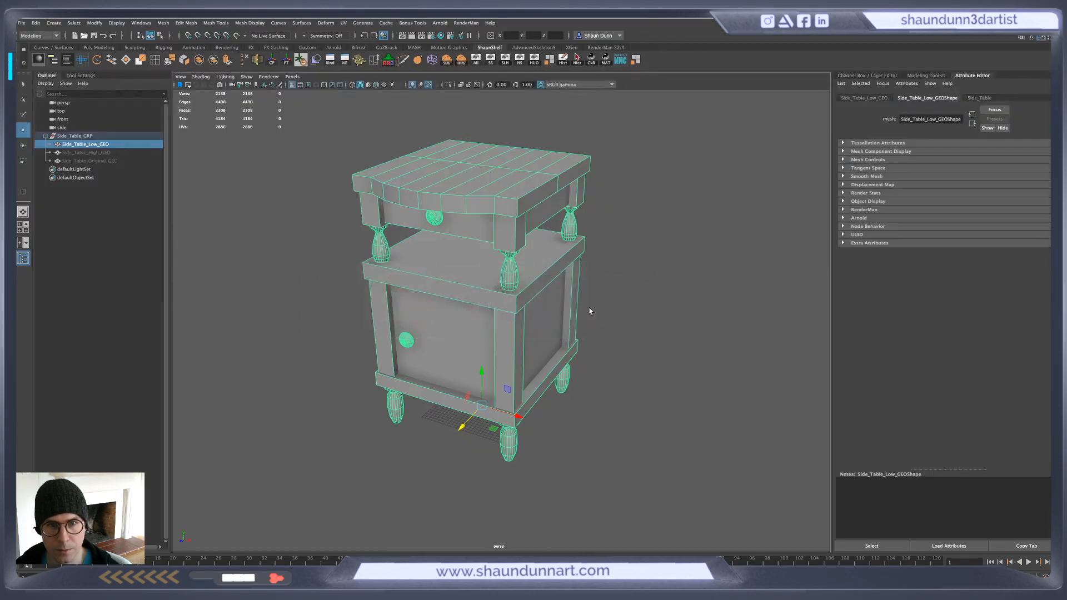
{"action": "left_click_drag", "start_coordinate": [643, 414], "coordinate": [562, 419], "text": "alt"}
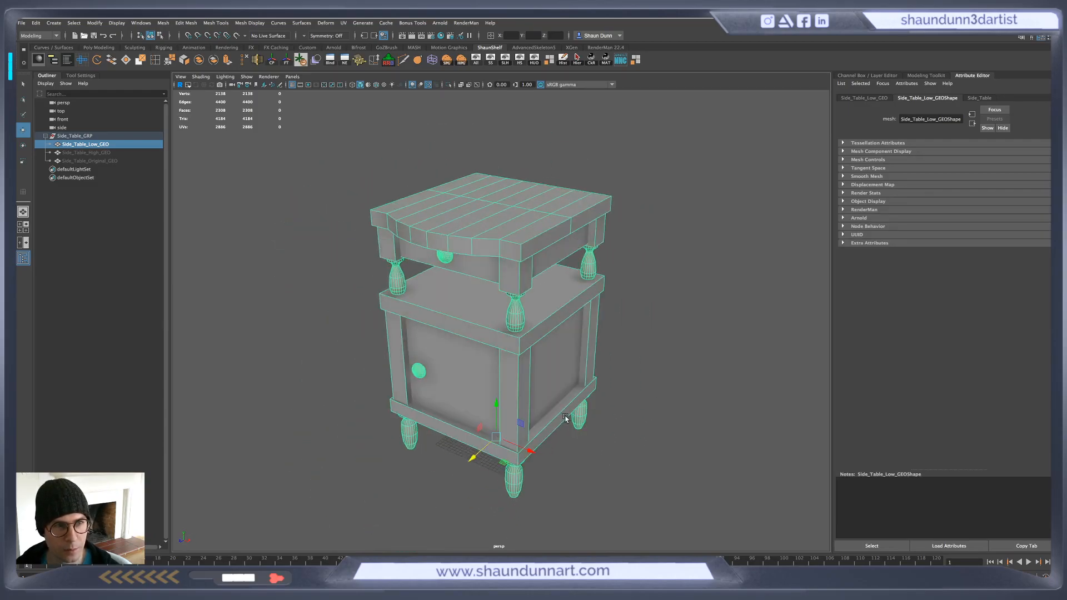
{"action": "middle_click_drag", "start_coordinate": [517, 386], "coordinate": [544, 347], "text": "alt"}
{"action": "scroll", "coordinate": [577, 393], "scroll_direction": "up", "scroll_amount": 2}
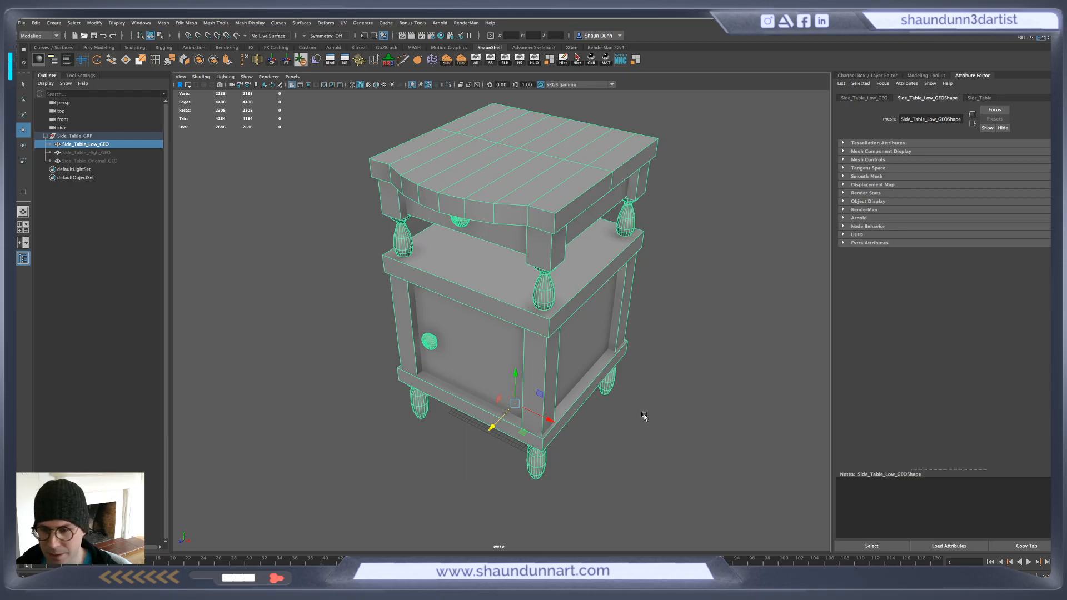
{"action": "middle_click_drag", "start_coordinate": [641, 411], "coordinate": [612, 430], "text": "alt"}
{"action": "mouse_move", "coordinate": [738, 490]}
{"action": "left_mouse_down", "text": "alt"}
{"action": "mouse_move", "coordinate": [738, 481]}
{"action": "mouse_move", "coordinate": [736, 493]}
{"action": "left_mouse_up", "text": "alt"}
{"action": "left_click", "coordinate": [23, 22]}
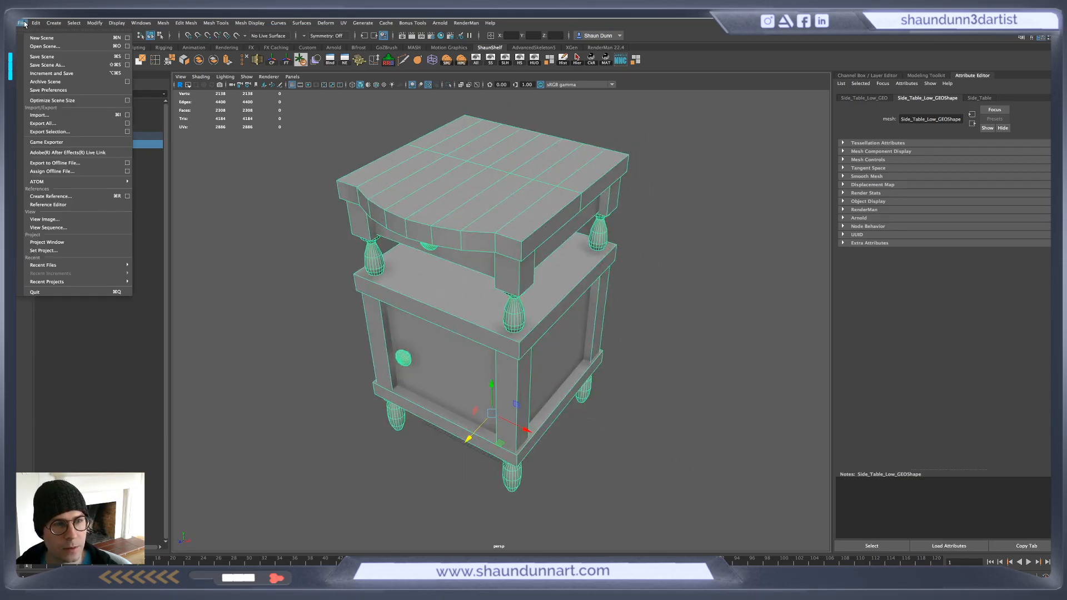
{"action": "left_click", "coordinate": [350, 76]}
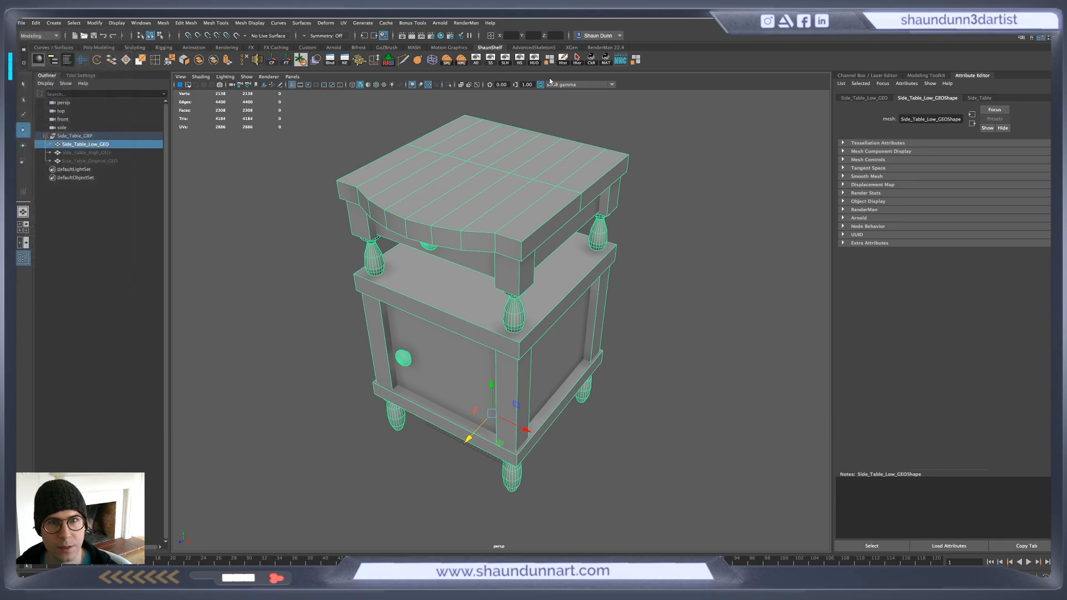
{"action": "left_click", "coordinate": [23, 24]}
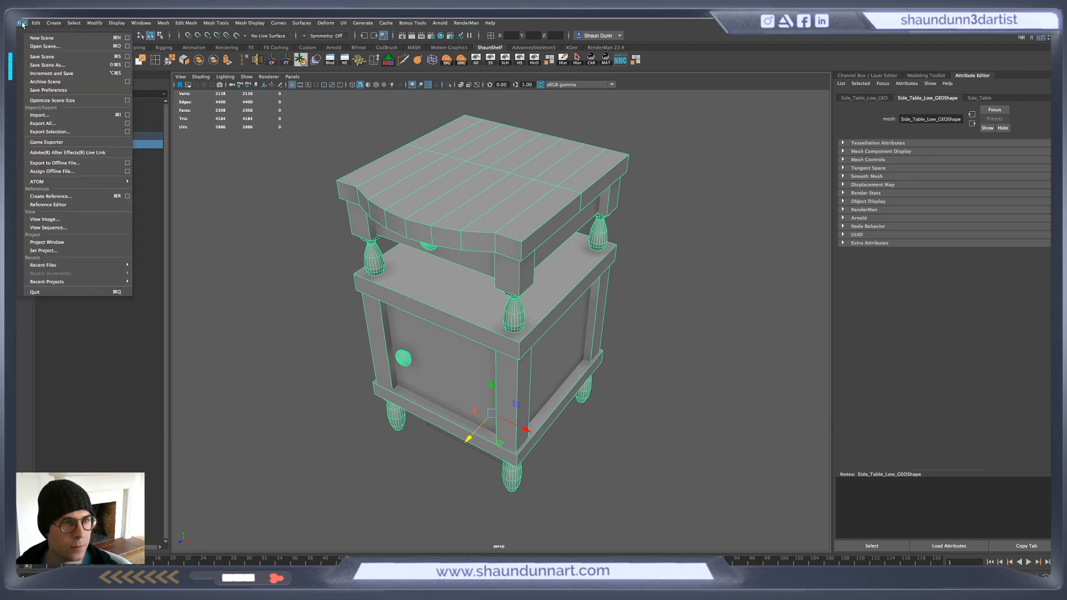
{"action": "left_click", "coordinate": [68, 131]}
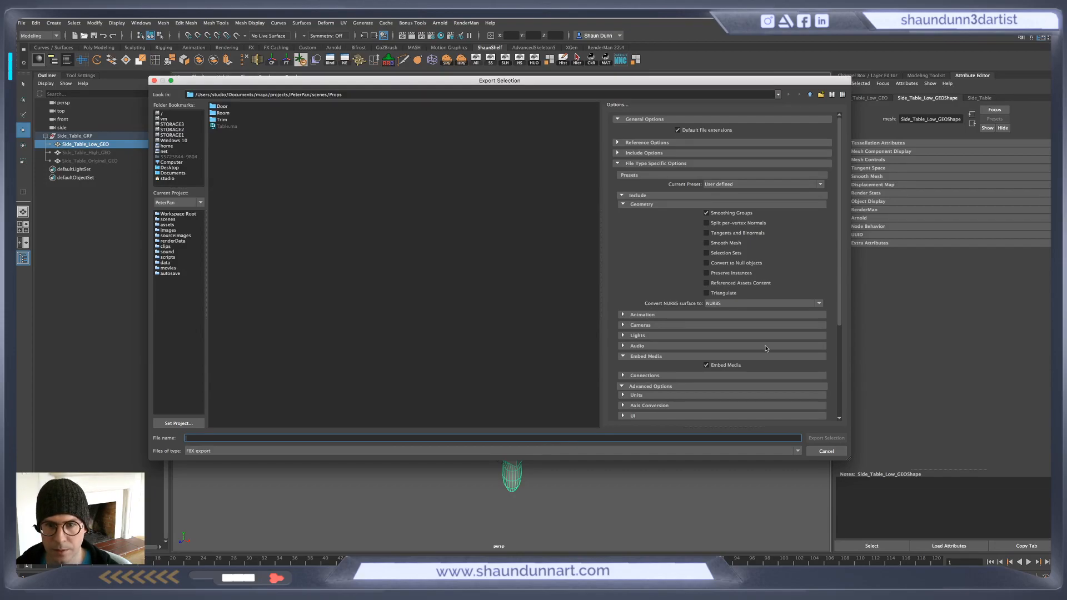
{"action": "scroll", "coordinate": [762, 360], "scroll_direction": "down", "scroll_amount": 3}
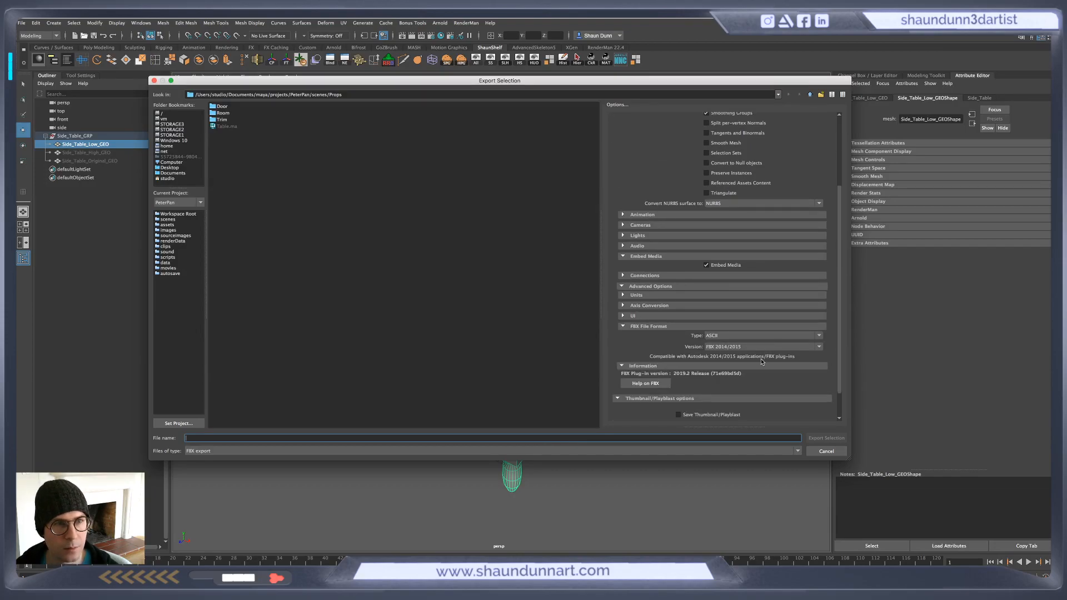
{"action": "left_click", "coordinate": [828, 451]}
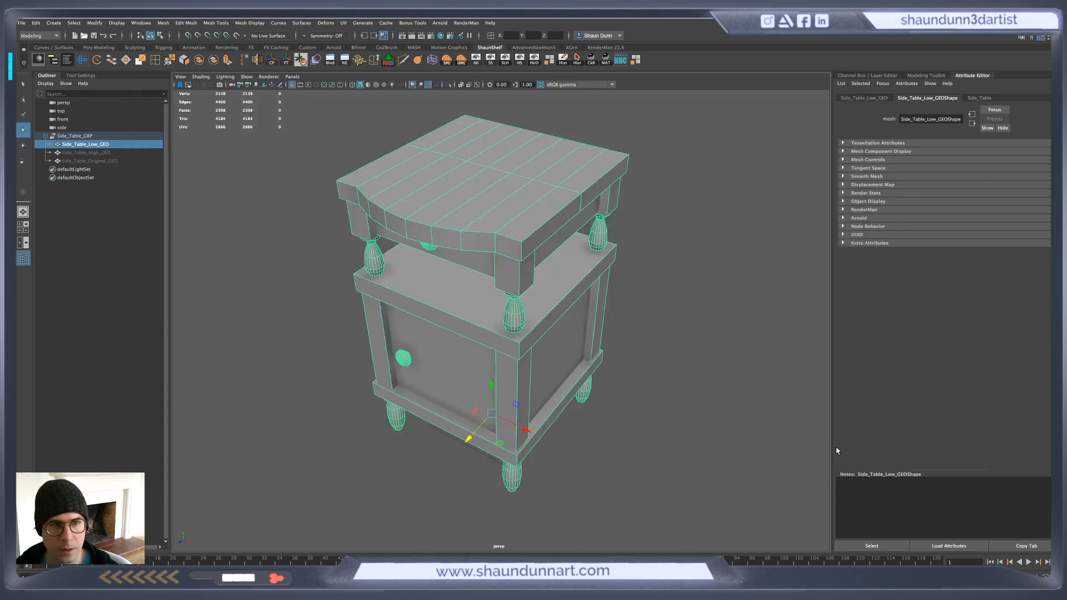
Open the Game Exporter and set its export path to the desktop's Side Table folder
{"action": "left_click", "coordinate": [21, 23]}
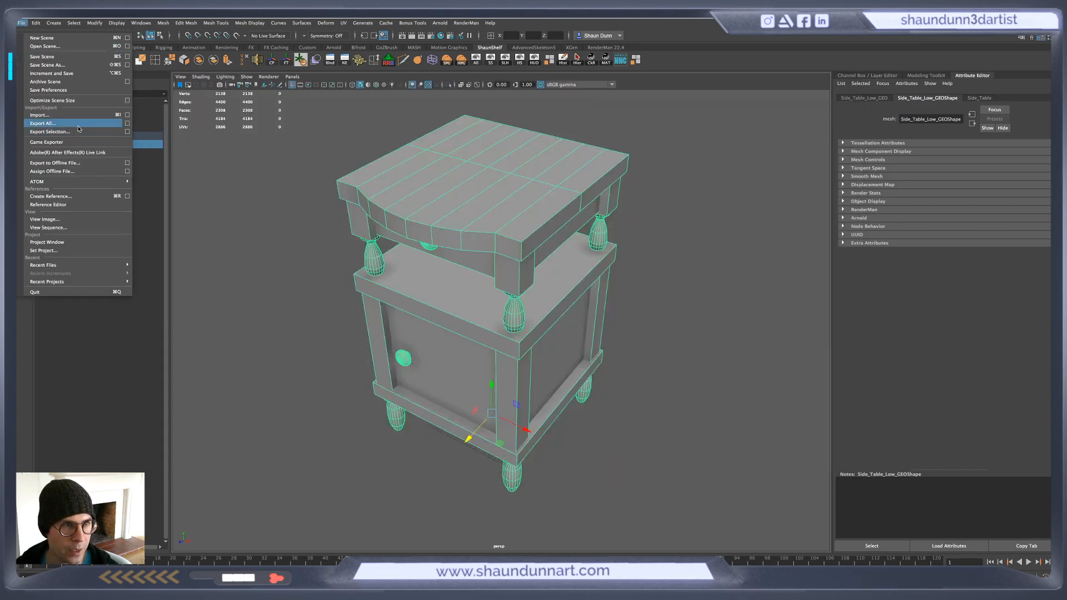
{"action": "left_click", "coordinate": [47, 141]}
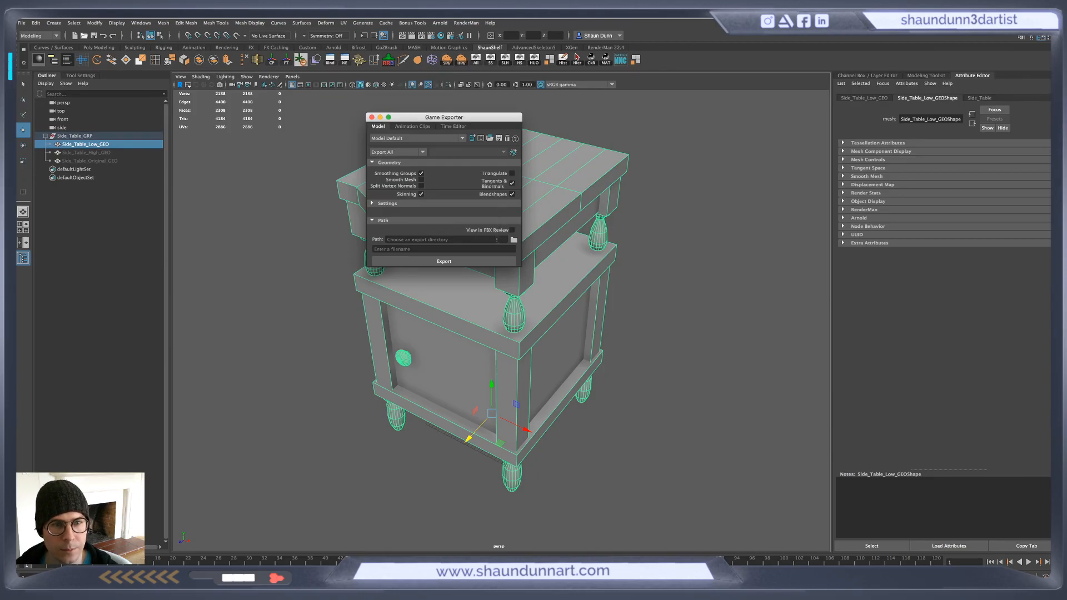
{"action": "left_click", "coordinate": [513, 240]}
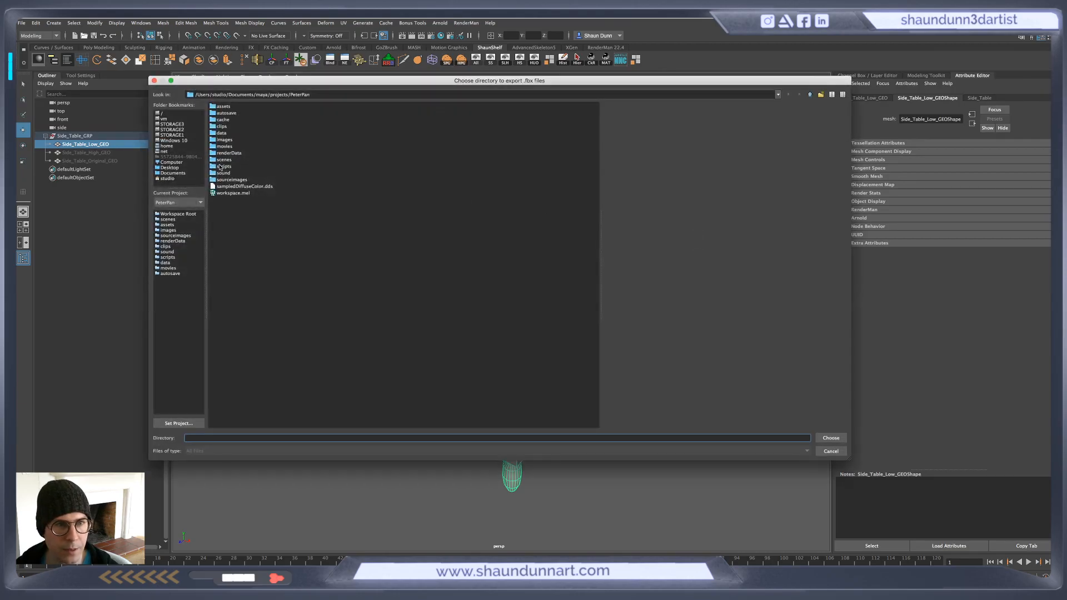
{"action": "left_click", "coordinate": [179, 168]}
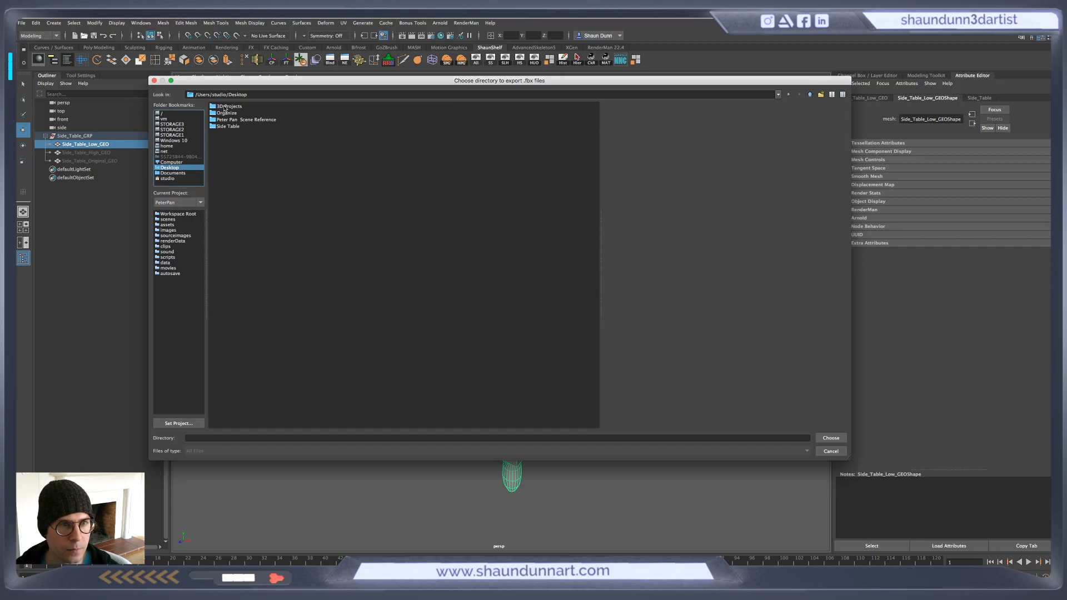
{"action": "double_click", "coordinate": [223, 127]}
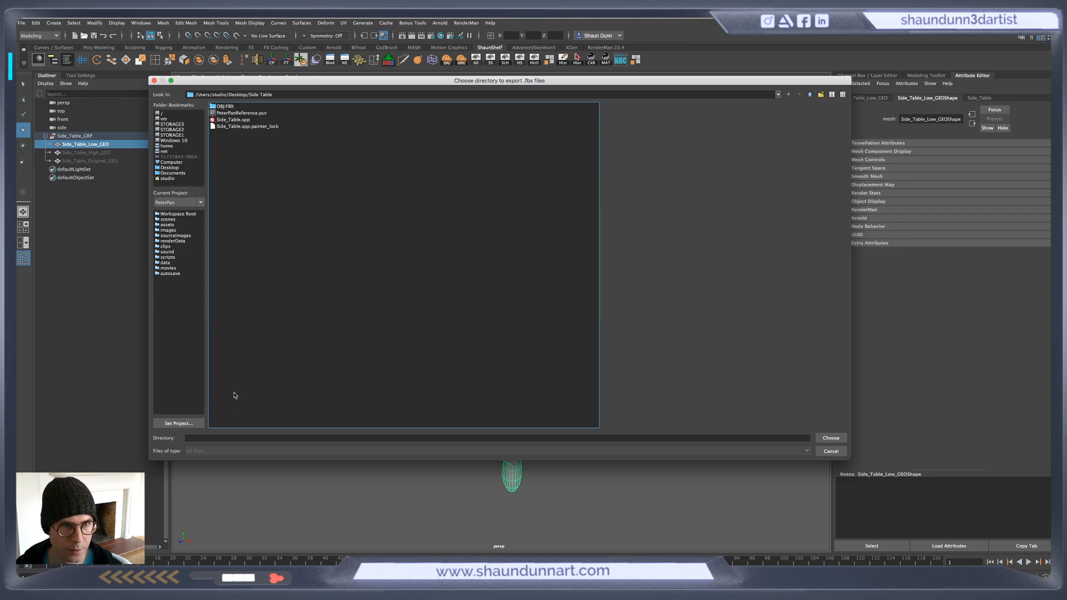
{"action": "left_click", "coordinate": [831, 438]}
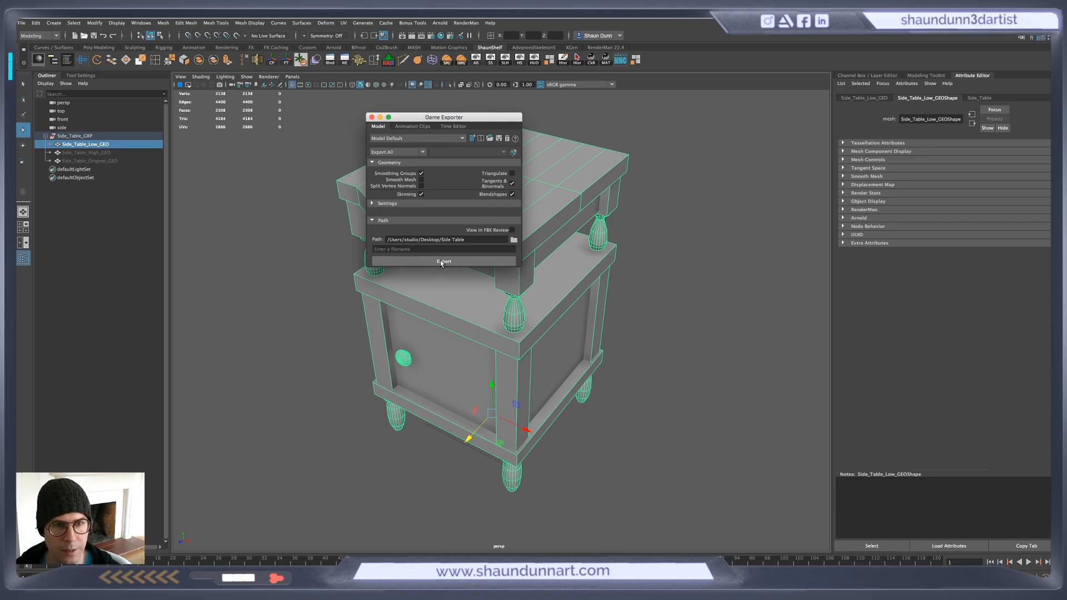
Export all models with the Game Exporter under the file name Side_Table
{"action": "left_click", "coordinate": [386, 204]}
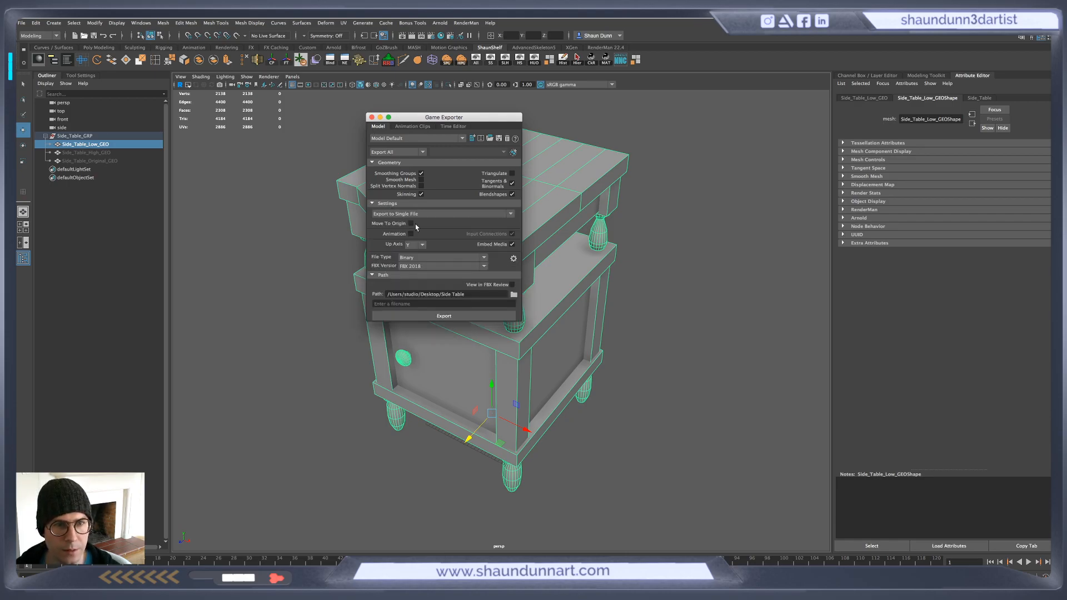
{"action": "left_click", "coordinate": [383, 203]}
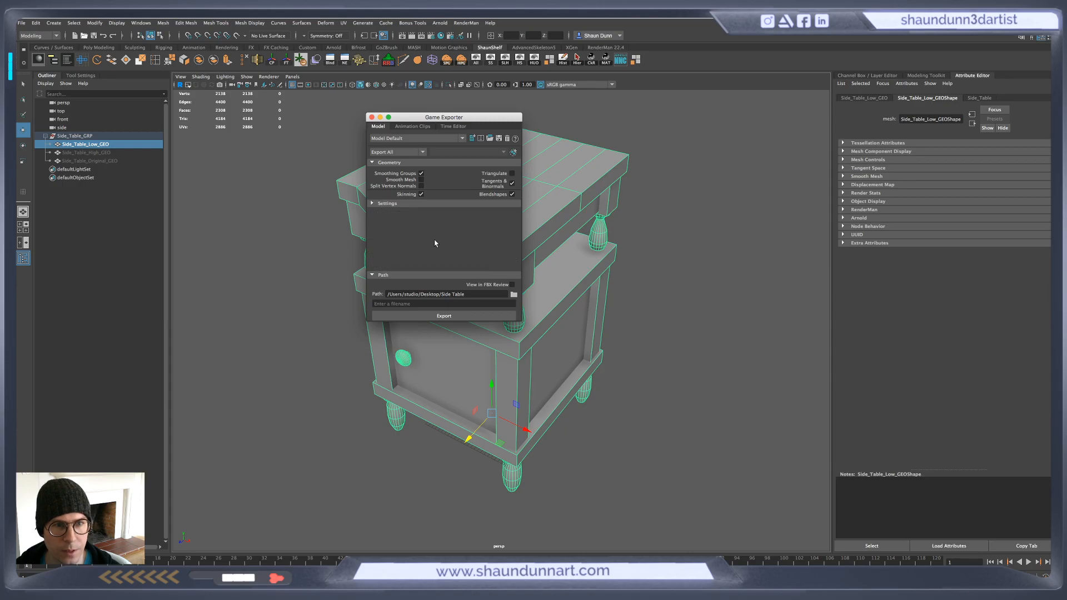
{"action": "left_click", "coordinate": [445, 316]}
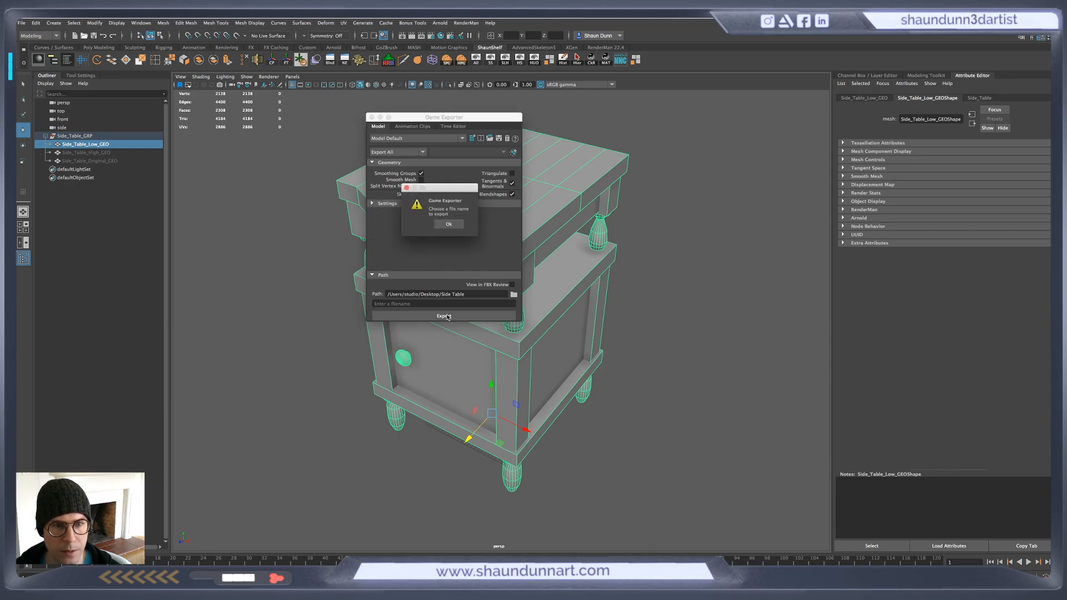
{"action": "left_click", "coordinate": [448, 226]}
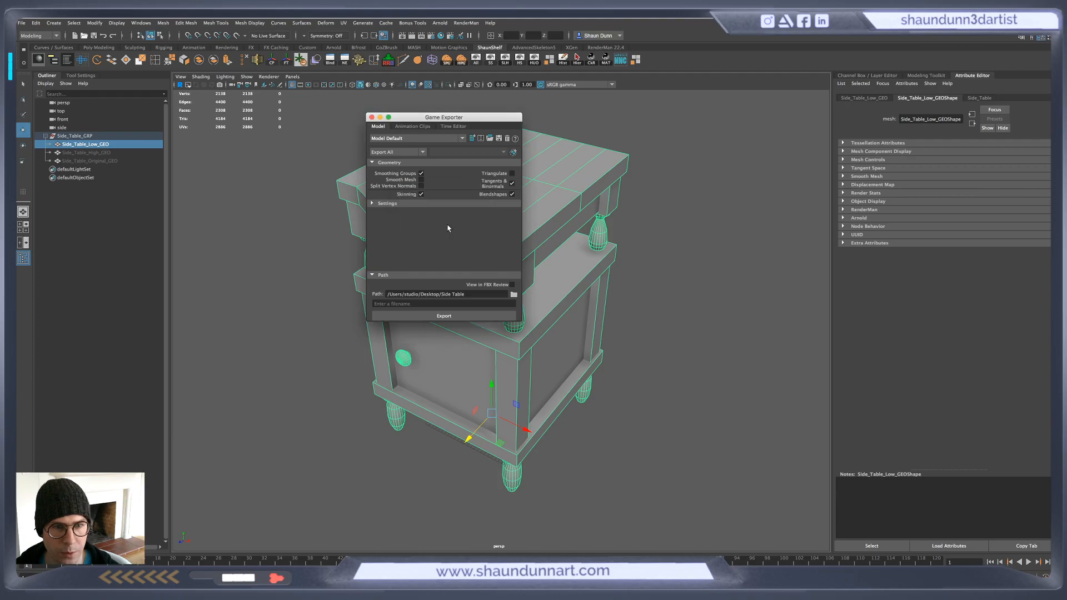
{"action": "left_click", "coordinate": [439, 304]}
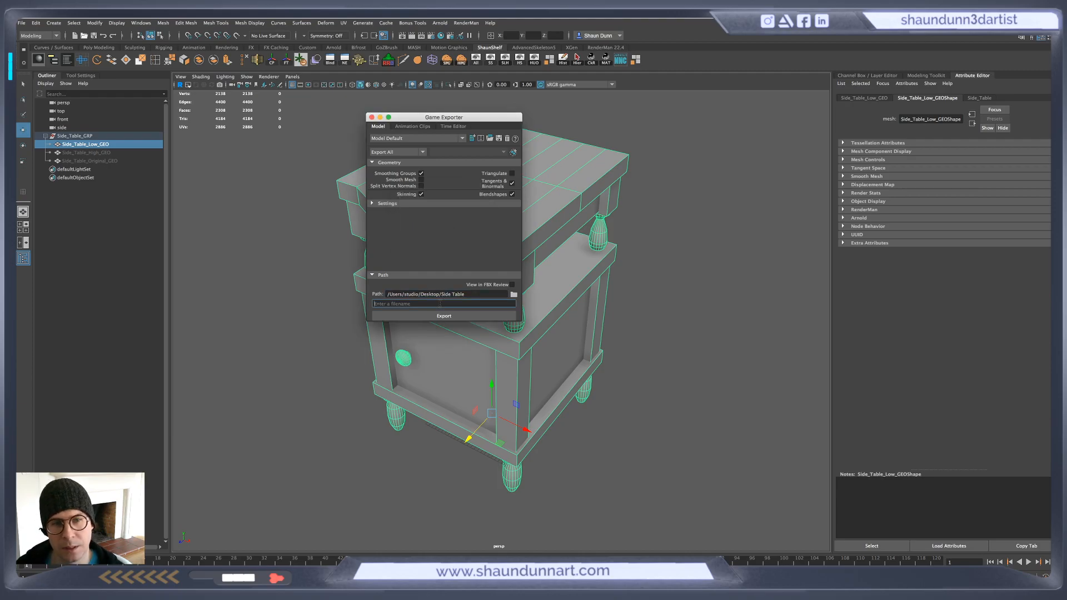
{"action": "type", "text": "Side_Table"}
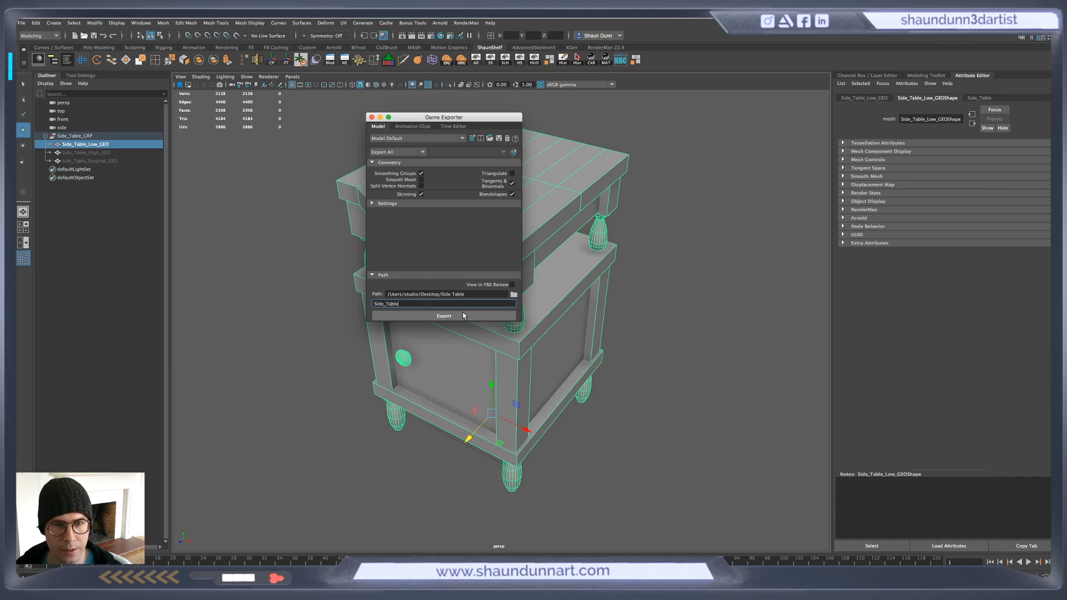
{"action": "left_click", "coordinate": [422, 318]}
{"action": "left_click", "coordinate": [459, 229]}
Check in Finder that the Side Table folder contains a newly exported Side_Table.fbx next to the OBJ/FBX folder
{"action": "key", "text": "super+Tab"}
{"action": "left_click", "coordinate": [381, 127]}
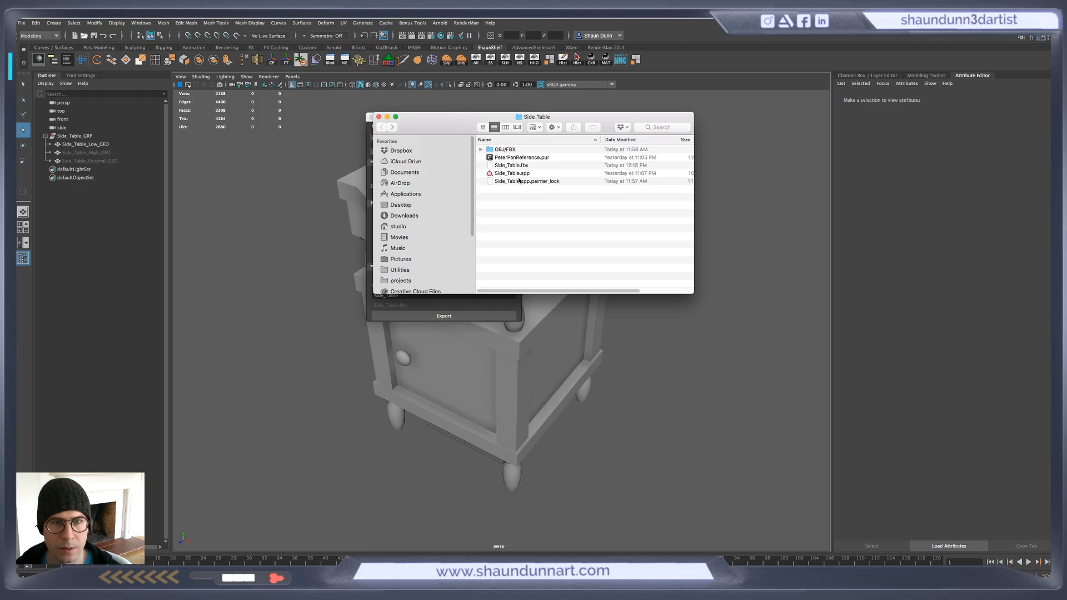
{"action": "left_click", "coordinate": [525, 159]}
{"action": "left_click", "coordinate": [523, 166]}
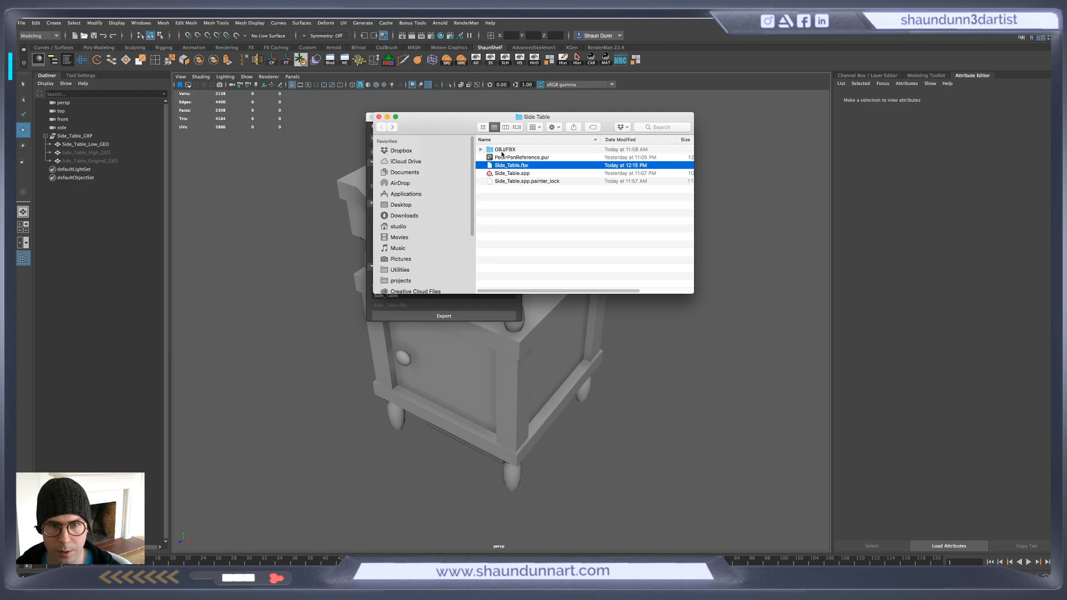
{"action": "left_click", "coordinate": [503, 150]}
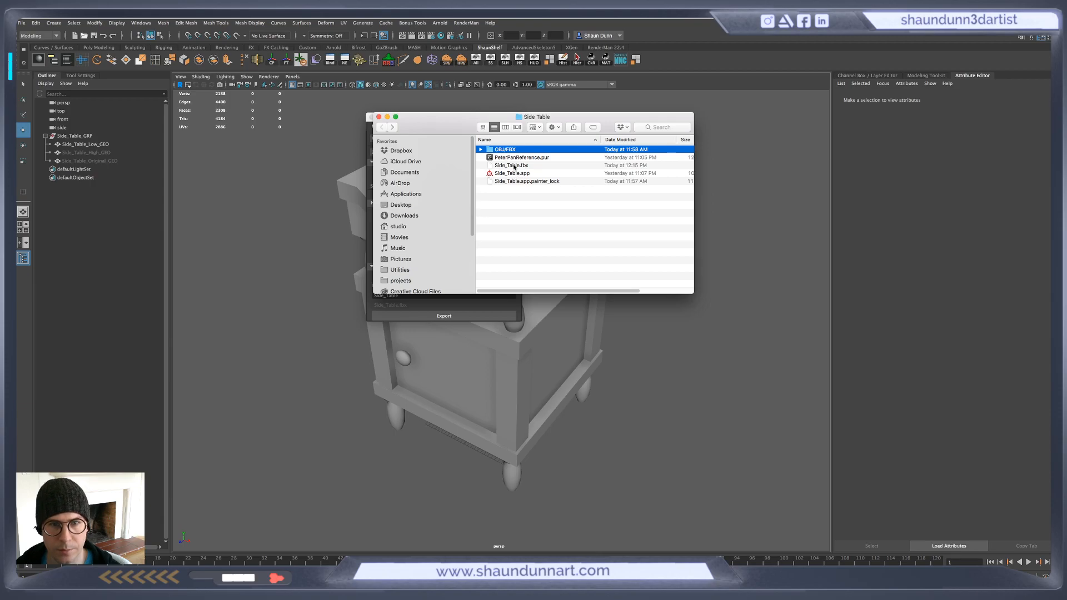
{"action": "left_click", "coordinate": [514, 165]}
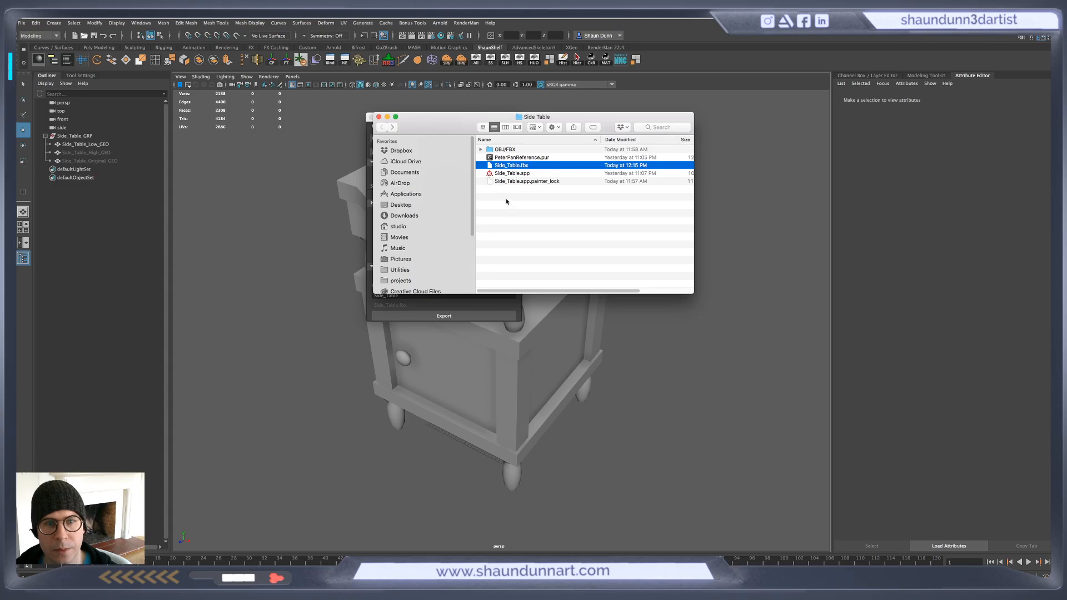
{"action": "key", "text": "super+Tab"}
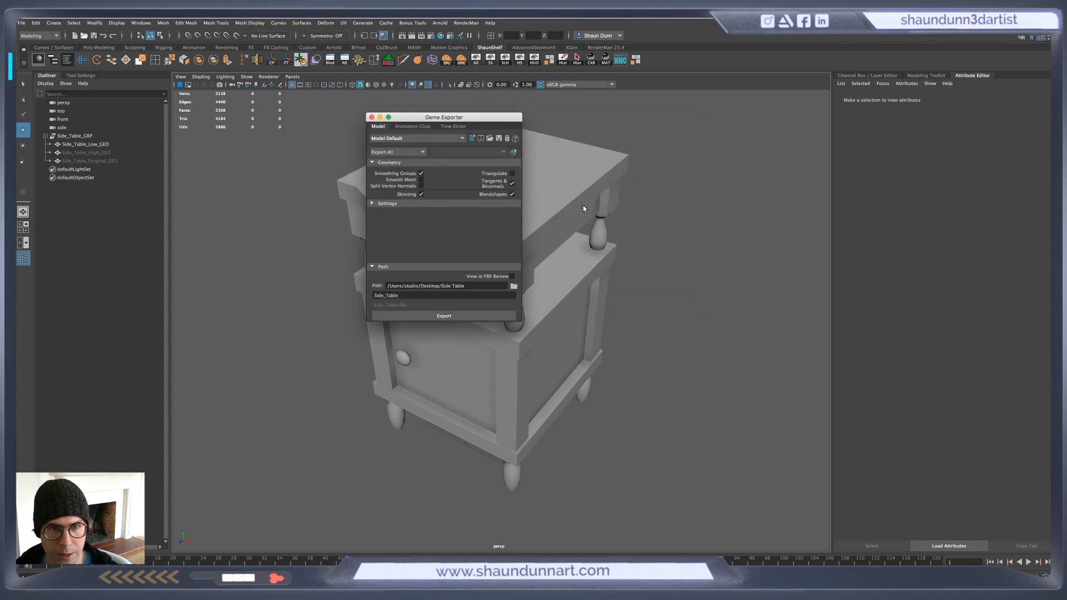
{"action": "key", "text": "super+Tab"}
{"action": "left_click", "coordinate": [517, 151]}
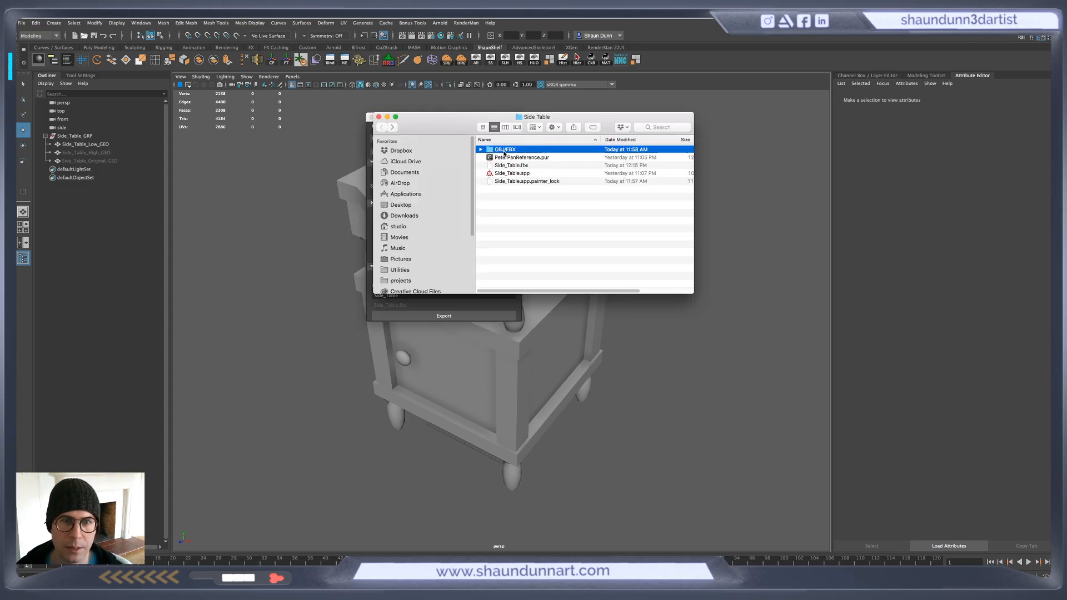
{"action": "left_click", "coordinate": [529, 200]}
{"action": "left_click", "coordinate": [520, 167]}
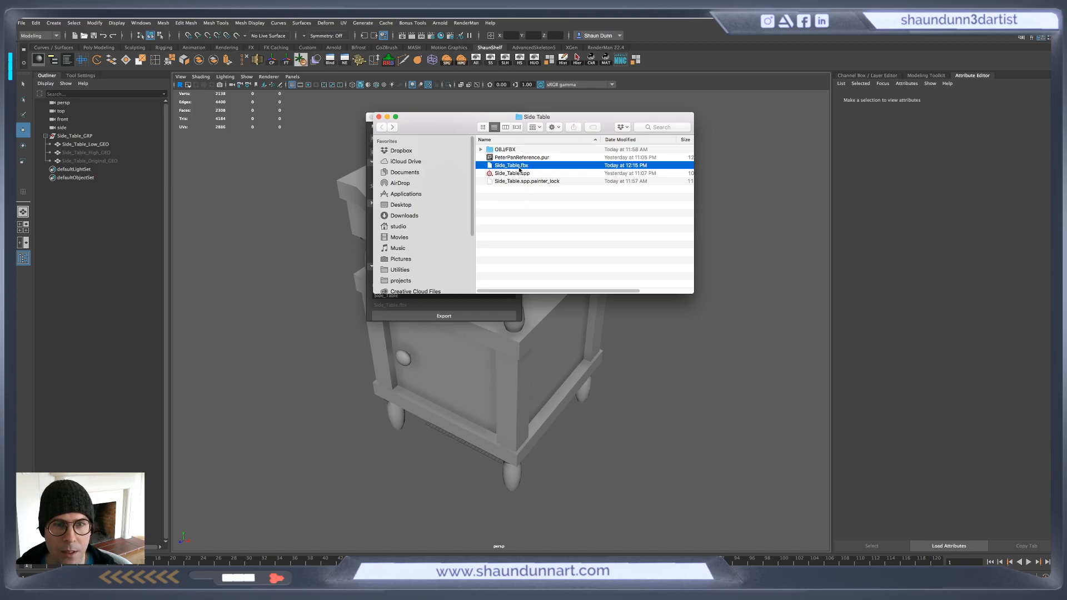
{"action": "left_click", "coordinate": [698, 271]}
Switch to Substance Painter and open the configuration of the side table project
{"action": "key", "text": "super+Tab"}
{"action": "left_click", "coordinate": [440, 320]}
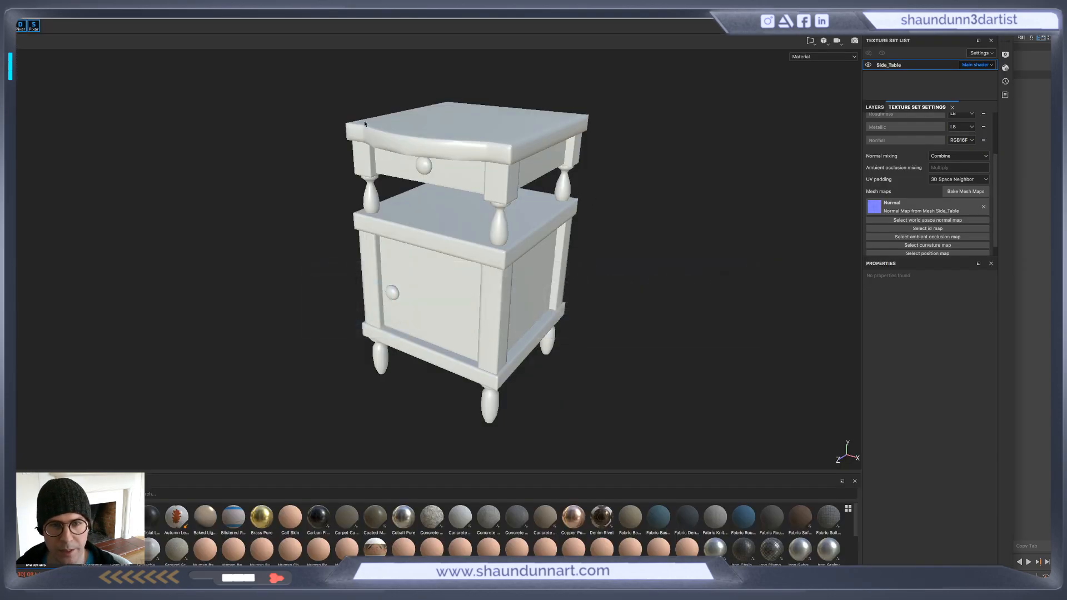
{"action": "key", "text": "super+Tab"}
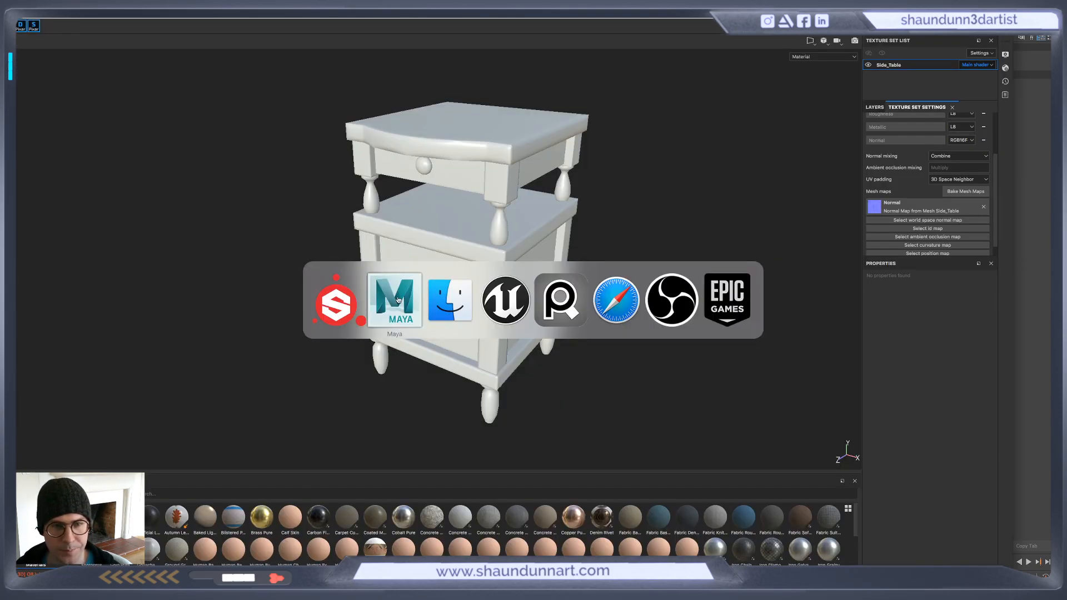
{"action": "left_click", "coordinate": [334, 313]}
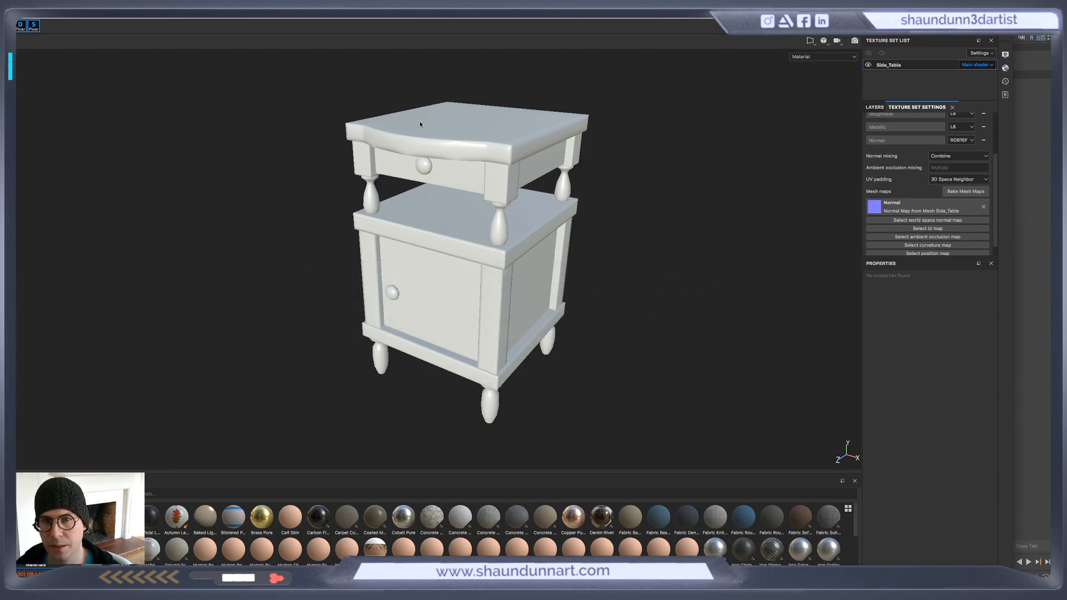
{"action": "left_click", "coordinate": [87, 5]}
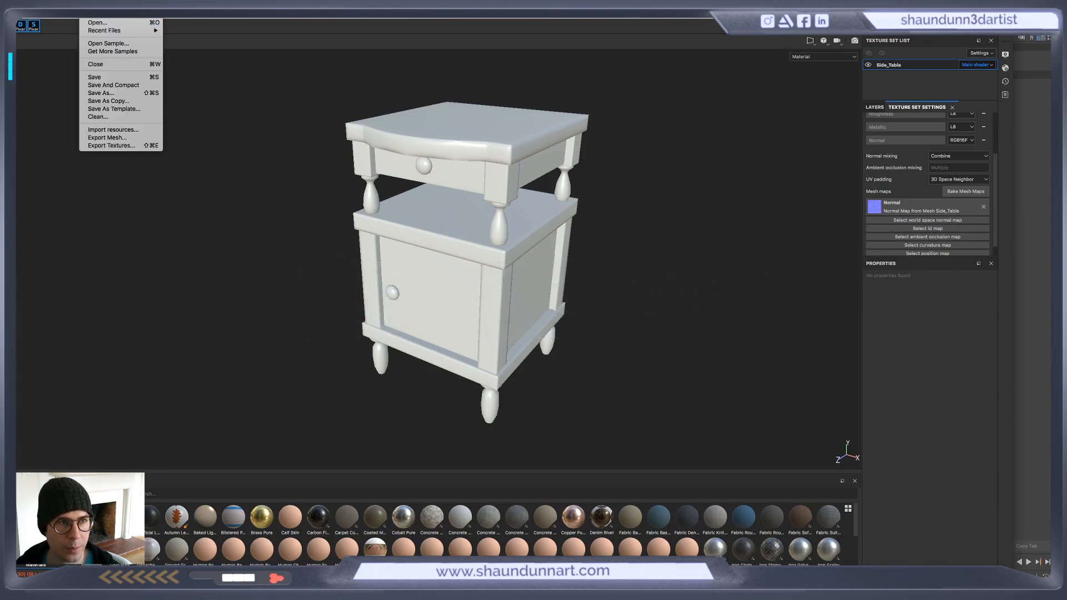
{"action": "mouse_move", "coordinate": [105, 5]}
{"action": "left_click", "coordinate": [136, 31]}
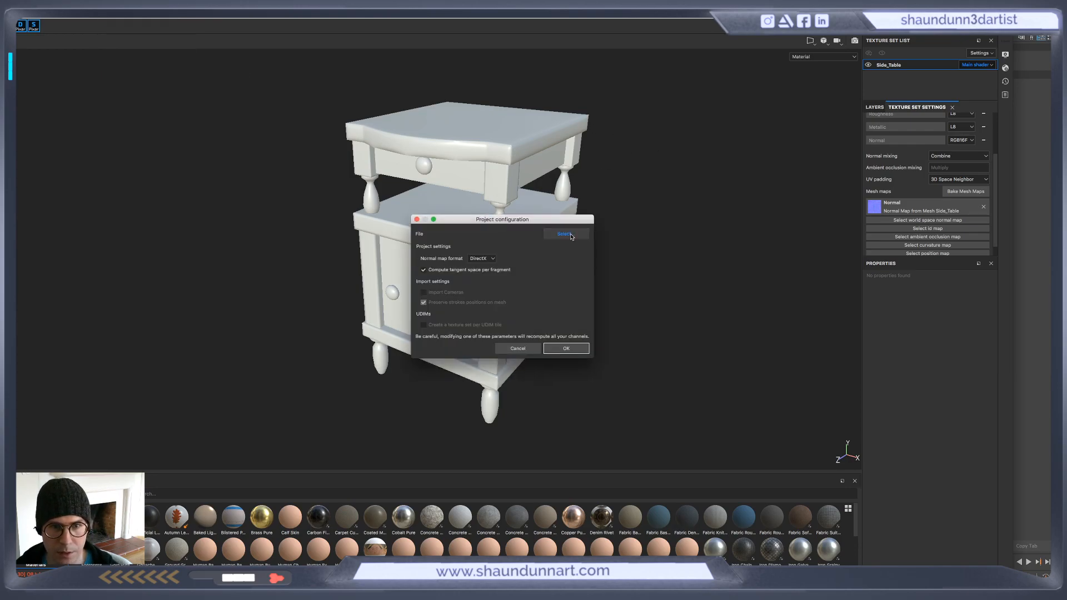
Replace the project mesh with Side_Table.fbx from the desktop's Side Table folder and apply the configuration
{"action": "left_click", "coordinate": [567, 234]}
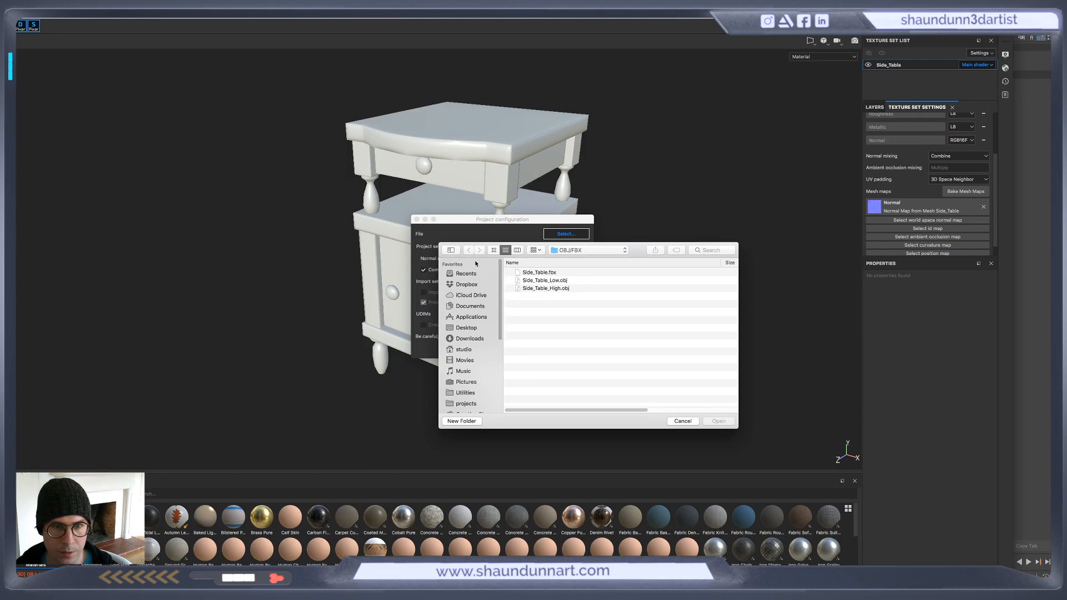
{"action": "left_click", "coordinate": [551, 255]}
{"action": "left_click", "coordinate": [567, 268]}
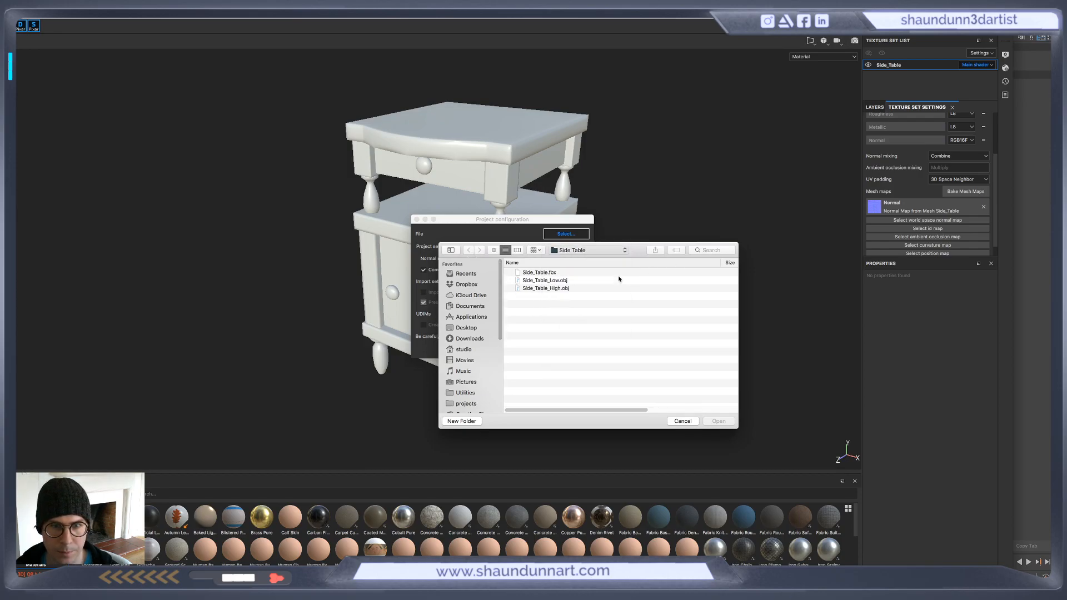
{"action": "left_click", "coordinate": [540, 272]}
{"action": "left_click", "coordinate": [719, 421]}
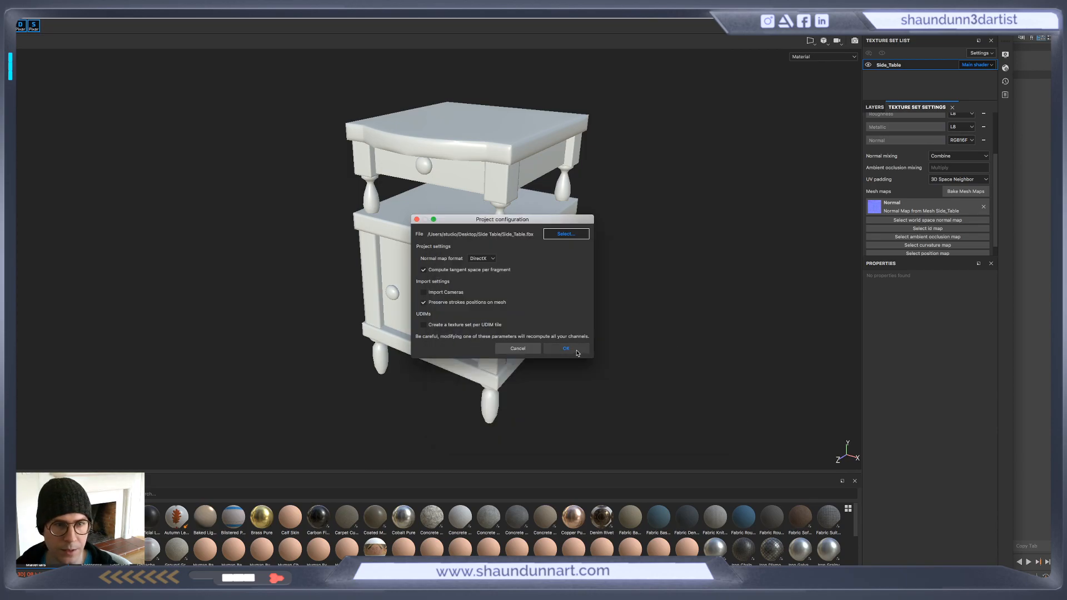
{"action": "left_click", "coordinate": [566, 348]}
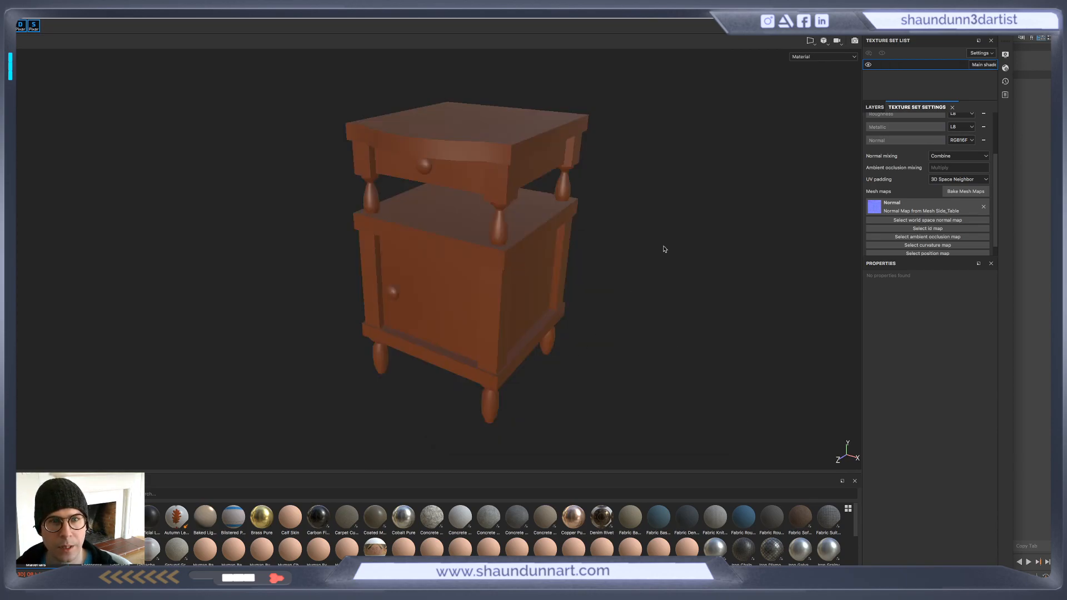
Remove the existing normal mesh map and bake a new normal map for the reloaded side table
{"action": "left_click_drag", "start_coordinate": [636, 183], "coordinate": [662, 202], "text": "alt"}
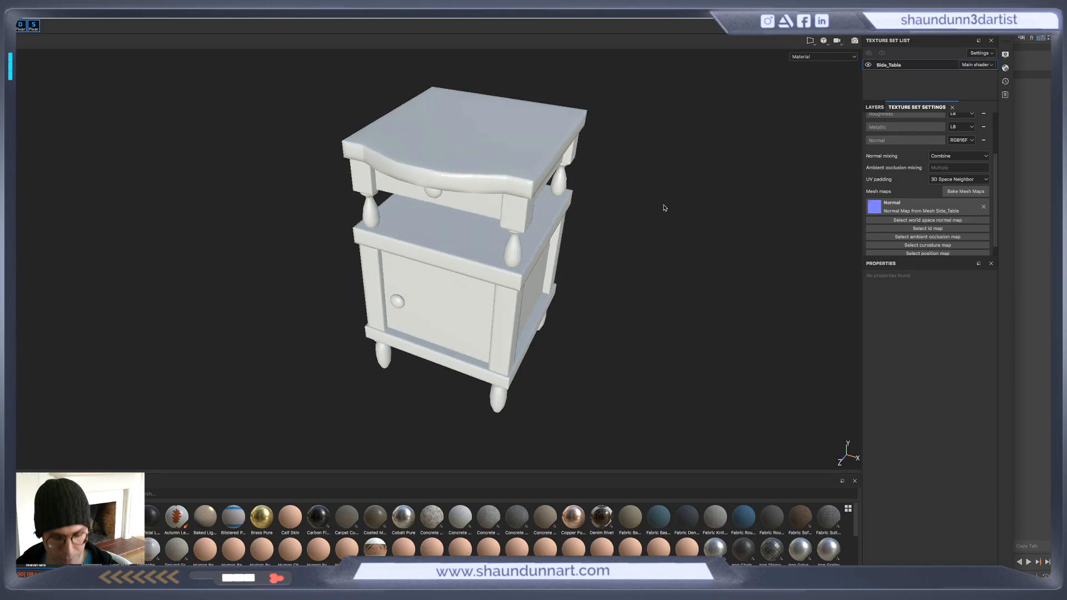
{"action": "left_click_drag", "start_coordinate": [731, 207], "coordinate": [658, 252], "text": "alt"}
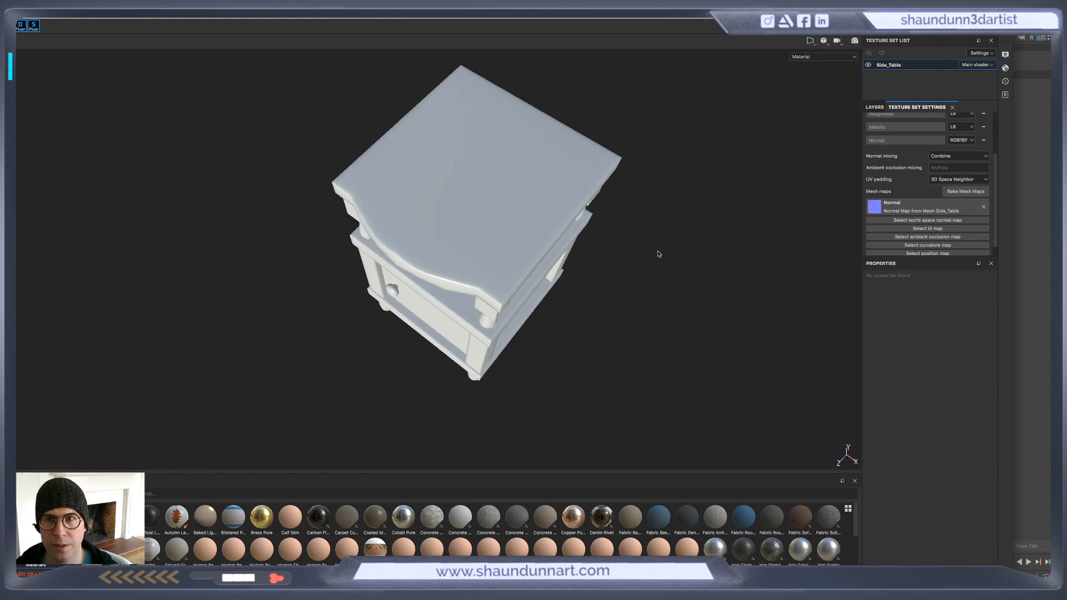
{"action": "left_click_drag", "start_coordinate": [775, 244], "coordinate": [781, 153], "text": "alt"}
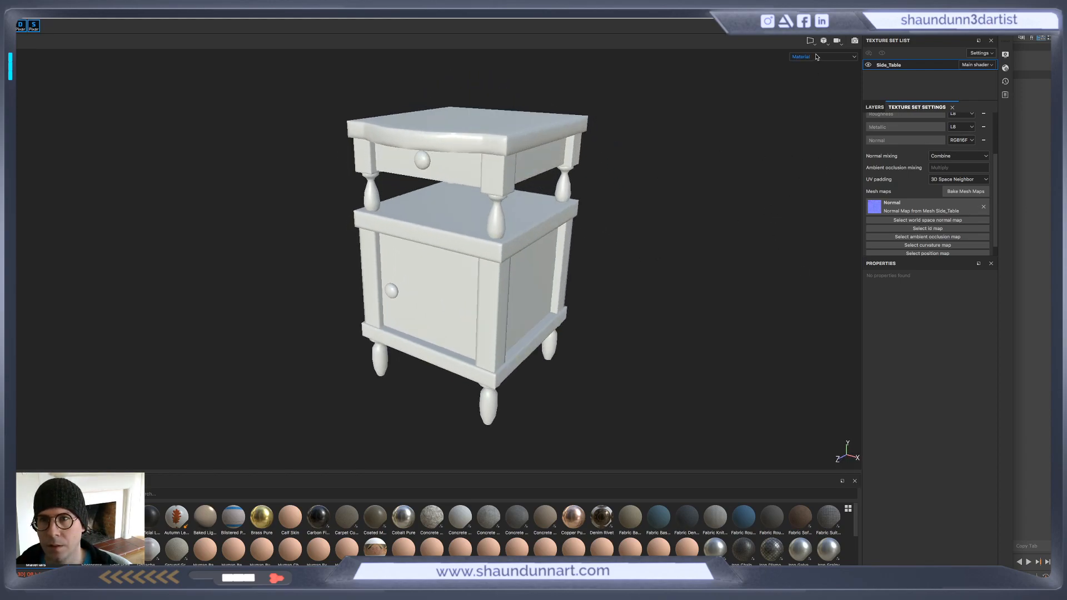
{"action": "left_click_drag", "start_coordinate": [622, 264], "coordinate": [631, 159], "text": "alt"}
{"action": "left_click_drag", "start_coordinate": [646, 286], "coordinate": [717, 324], "text": "alt"}
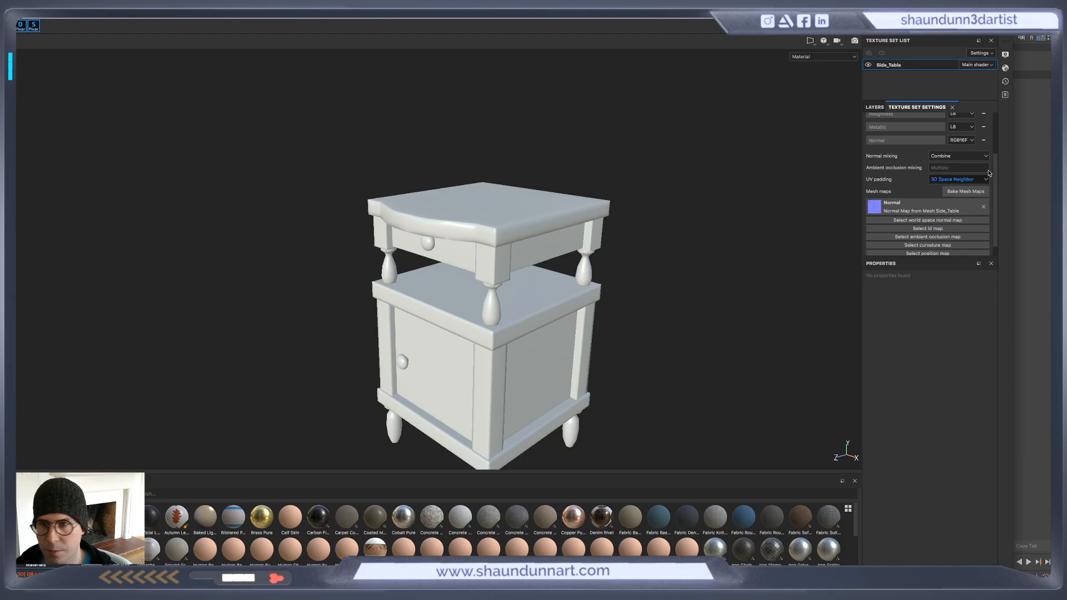
{"action": "left_click", "coordinate": [983, 207]}
{"action": "left_click", "coordinate": [965, 192]}
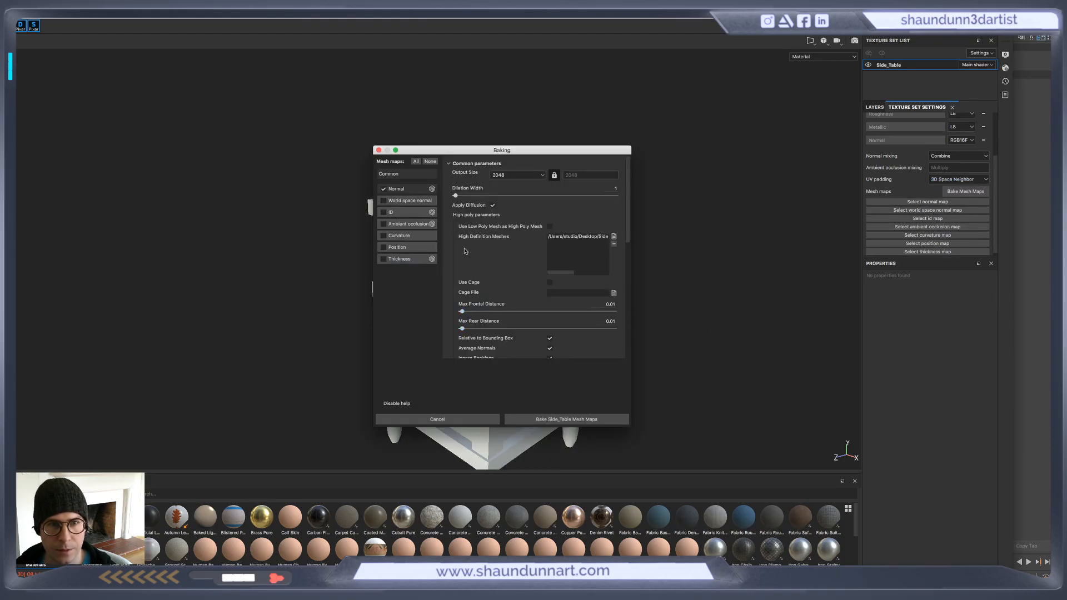
{"action": "left_click", "coordinate": [562, 419]}
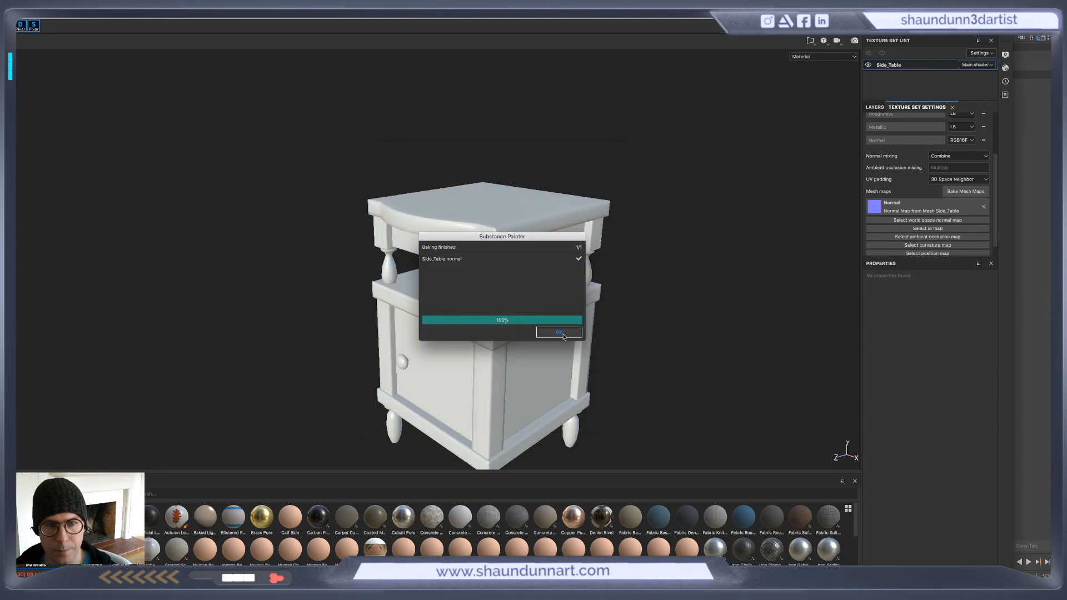
{"action": "left_click", "coordinate": [559, 332]}
Preview the side table with its rebaked normal map in an Iray render, and return to painting mode
{"action": "left_click_drag", "start_coordinate": [638, 328], "coordinate": [614, 285], "text": "alt"}
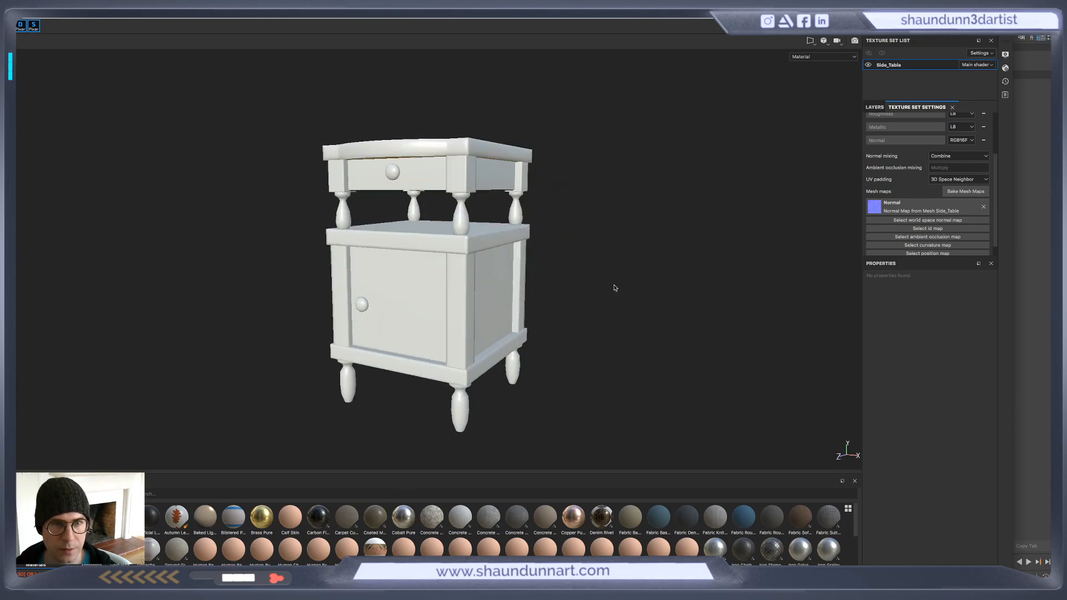
{"action": "key", "text": "F10"}
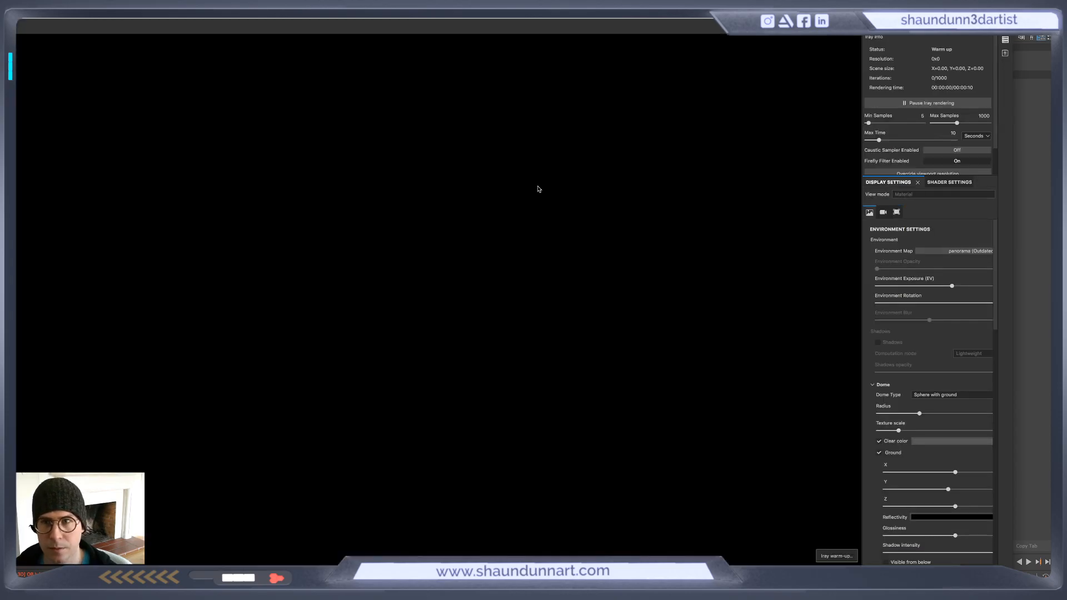
{"action": "left_click_drag", "start_coordinate": [713, 234], "coordinate": [672, 253], "text": "alt"}
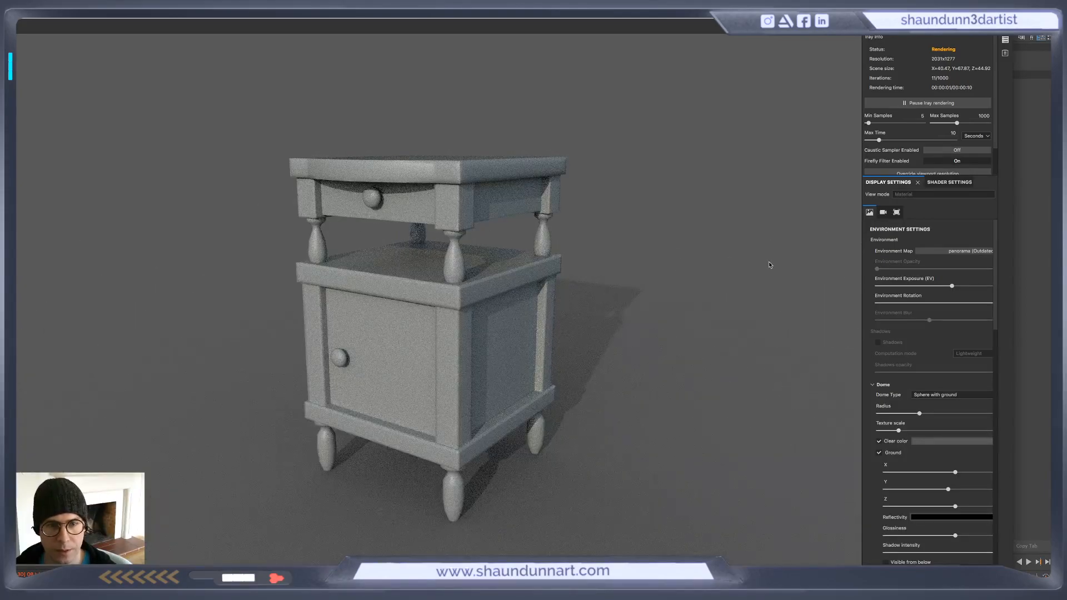
{"action": "key", "text": "F10"}
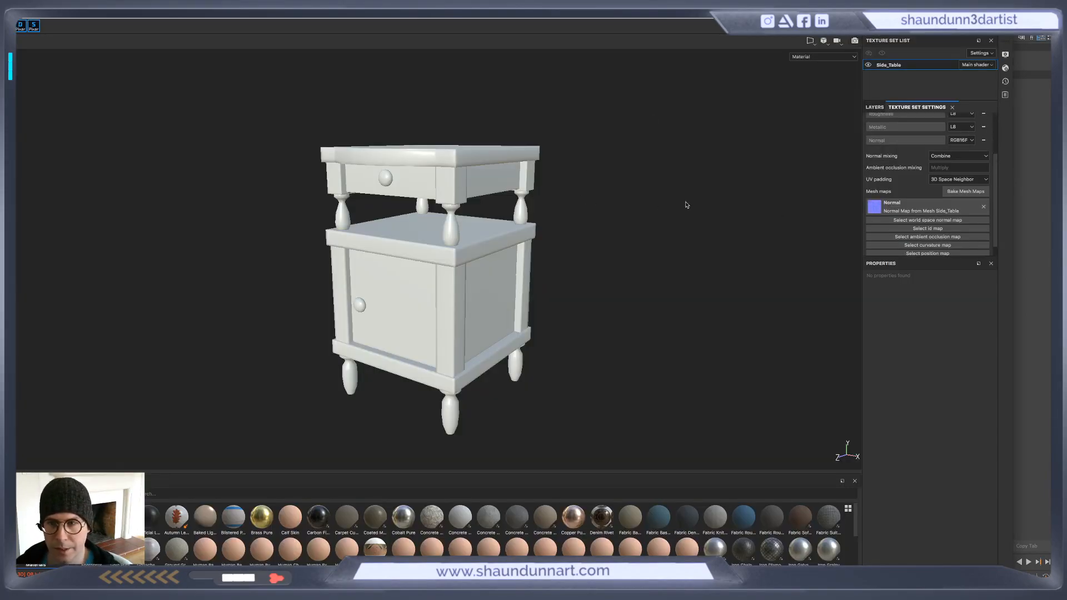
Bake the ambient occlusion, curvature and position maps for Side_Table, excluding the normal map
{"action": "left_click", "coordinate": [965, 191]}
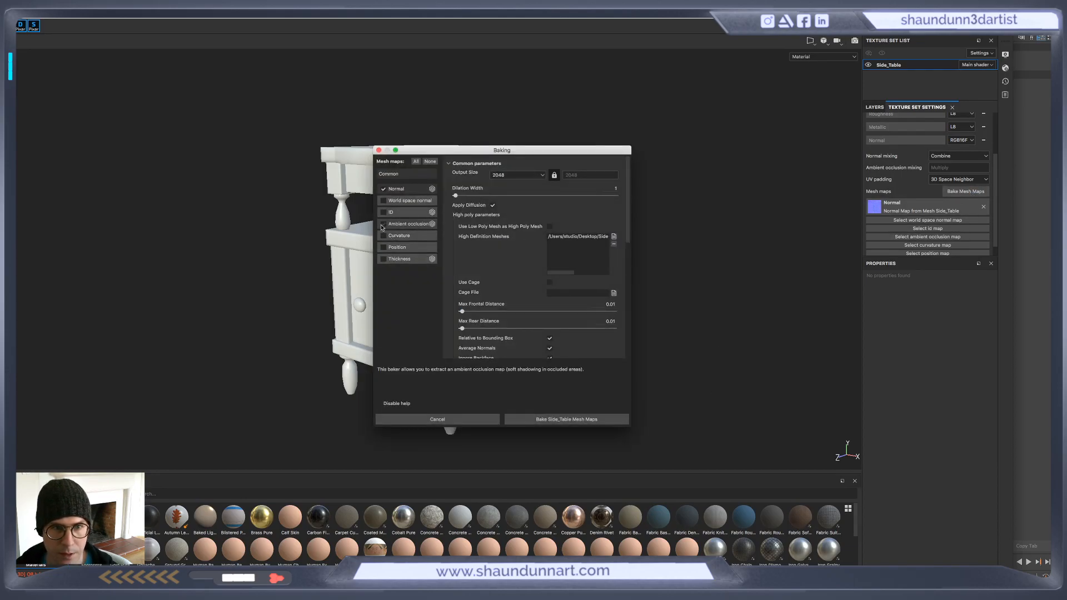
{"action": "left_click", "coordinate": [383, 189]}
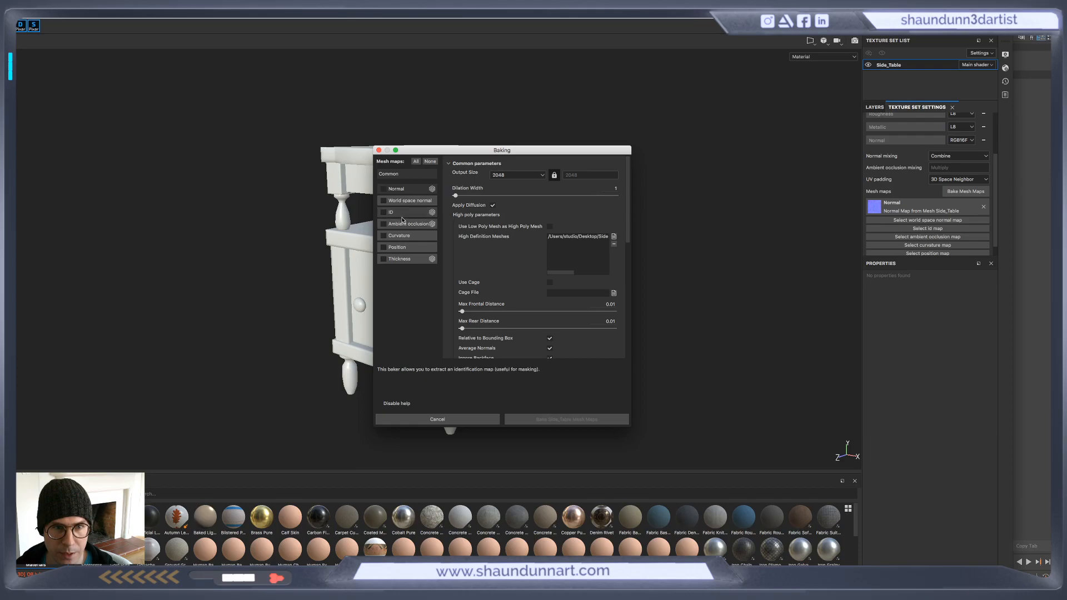
{"action": "left_click", "coordinate": [383, 224]}
{"action": "left_click", "coordinate": [383, 235]}
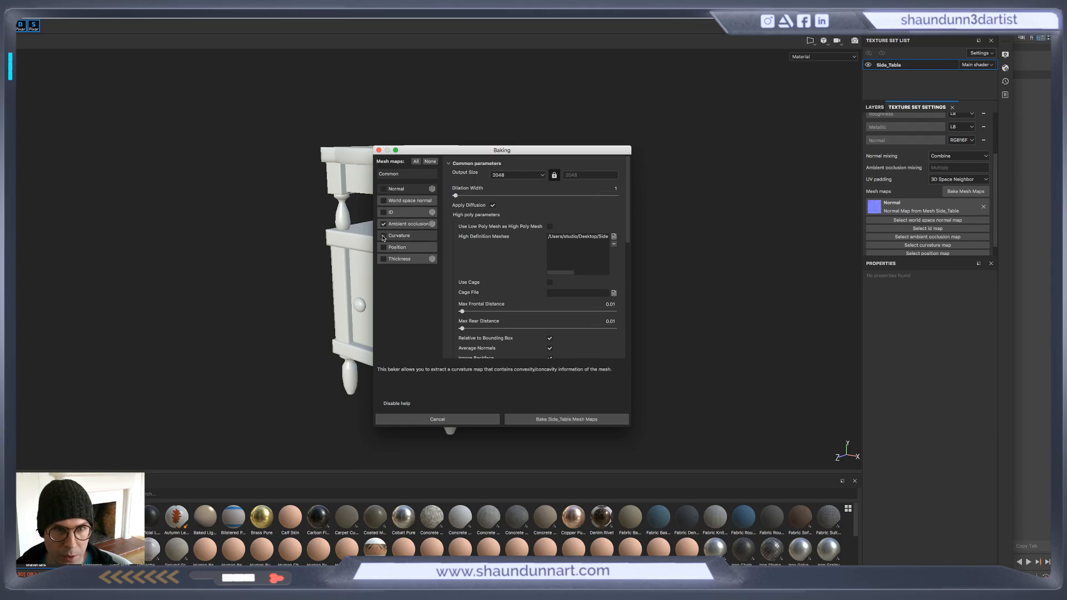
{"action": "left_click", "coordinate": [383, 247]}
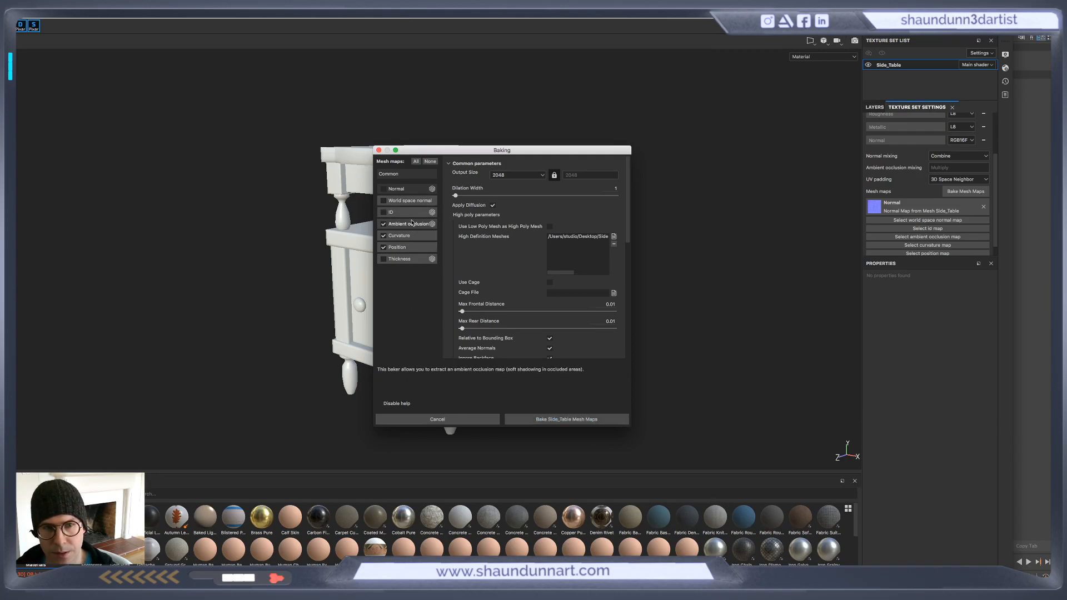
{"action": "left_click", "coordinate": [549, 419]}
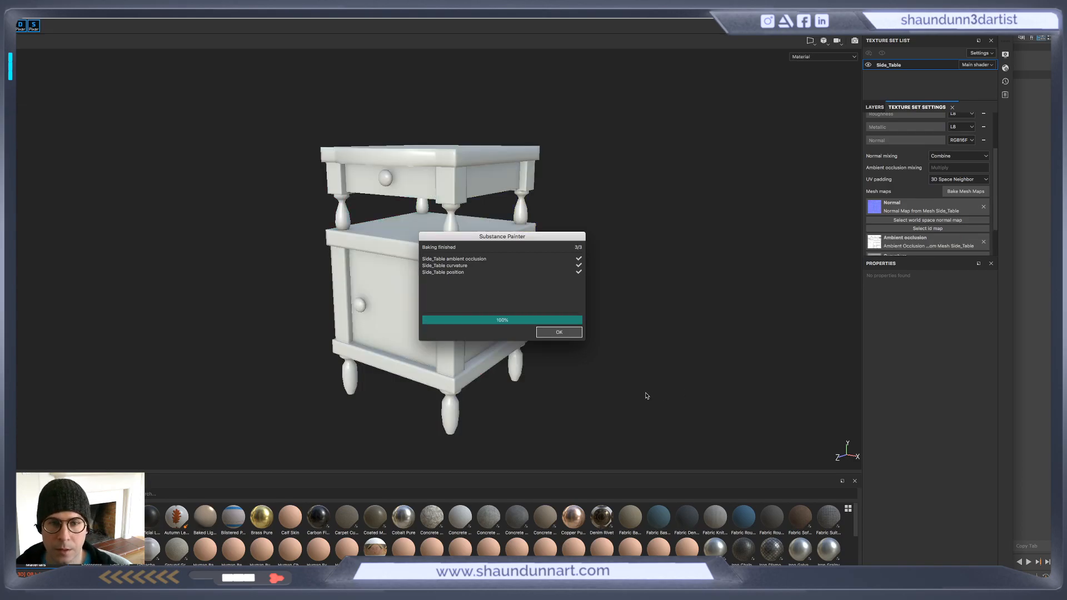
{"action": "left_click", "coordinate": [556, 333]}
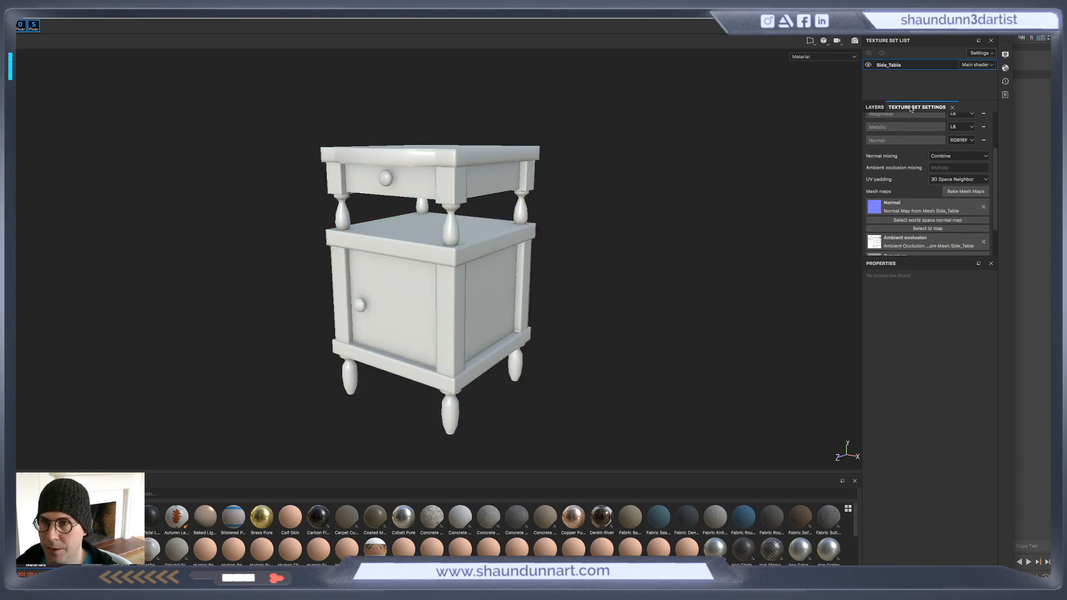
Show the layer stack, bring up the PureRef reference board and narrow the Substance Painter window to make room for it
{"action": "left_click", "coordinate": [874, 107]}
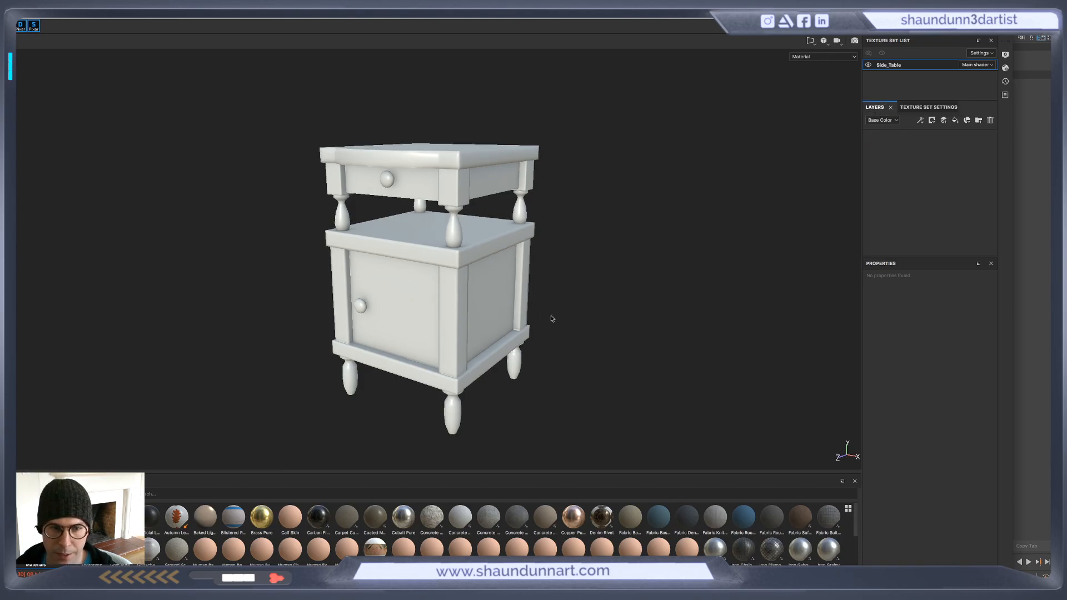
{"action": "left_click_drag", "start_coordinate": [550, 315], "coordinate": [596, 304], "text": "alt"}
{"action": "key", "text": "super+Tab"}
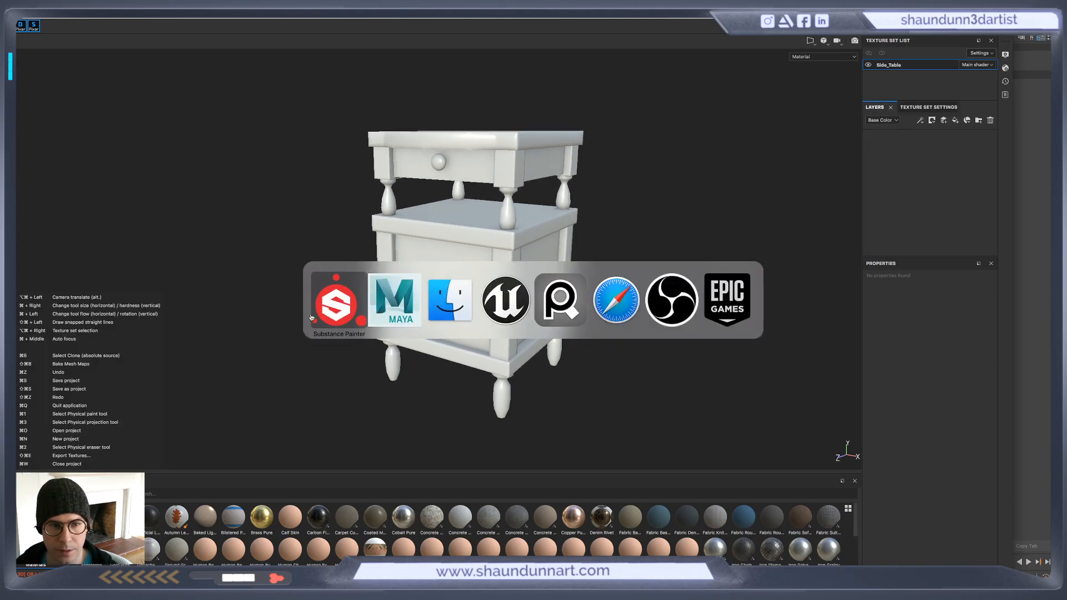
{"action": "left_click", "coordinate": [562, 314]}
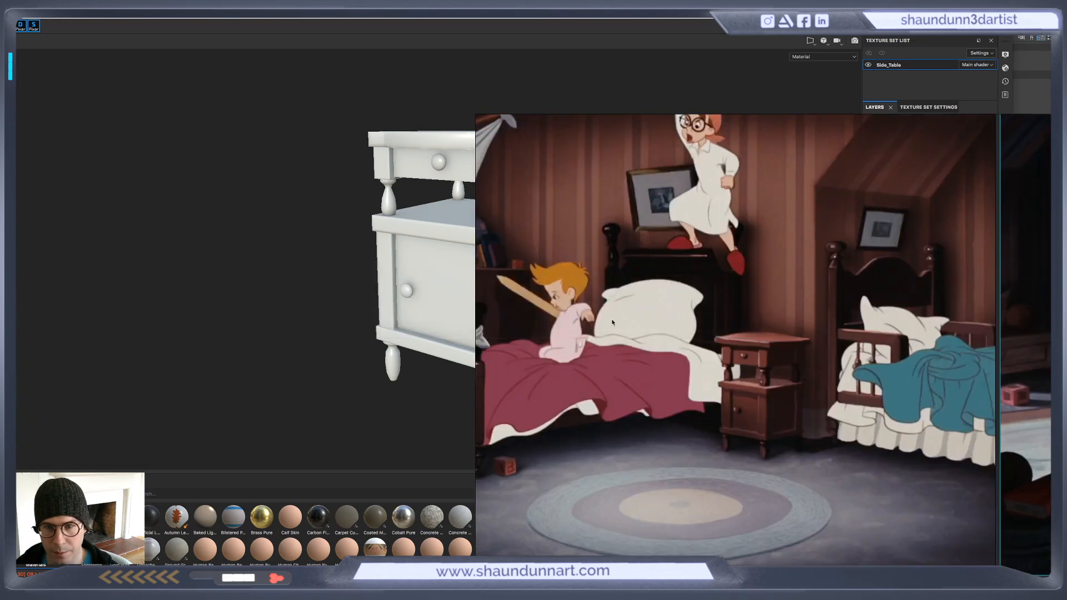
{"action": "left_click", "coordinate": [434, 81]}
{"action": "left_click_drag", "start_coordinate": [1013, 578], "coordinate": [903, 581]}
Place the PureRef board beside the 3D model and enlarge the bedroom reference around its side table
{"action": "left_click", "coordinate": [1032, 342]}
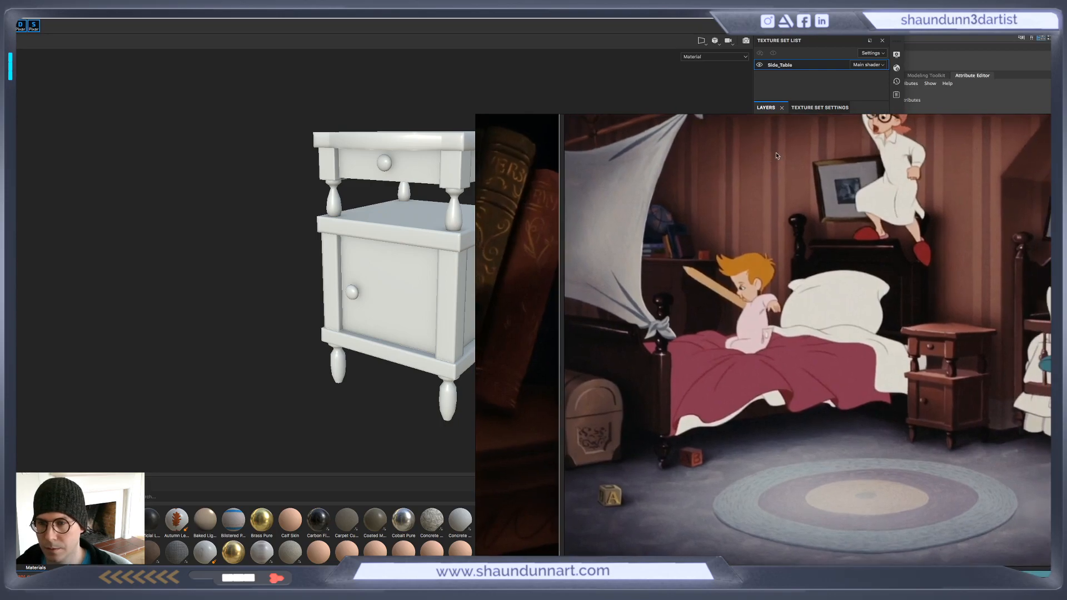
{"action": "right_click_drag", "start_coordinate": [683, 176], "coordinate": [740, 182]}
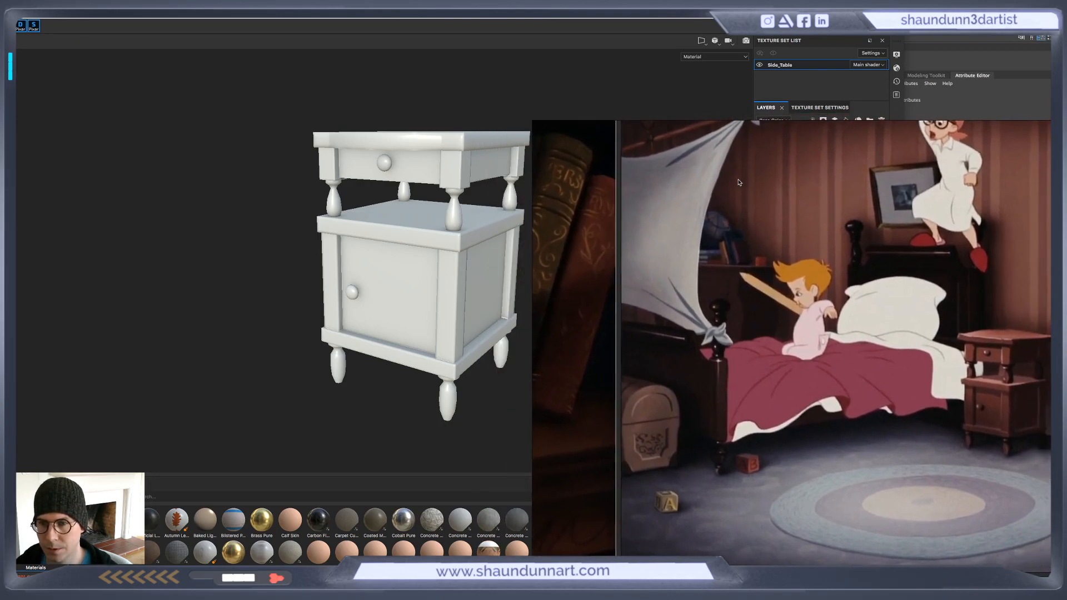
{"action": "scroll", "coordinate": [739, 182], "scroll_direction": "down", "scroll_amount": 2}
{"action": "scroll", "coordinate": [955, 326], "scroll_direction": "up", "scroll_amount": 4}
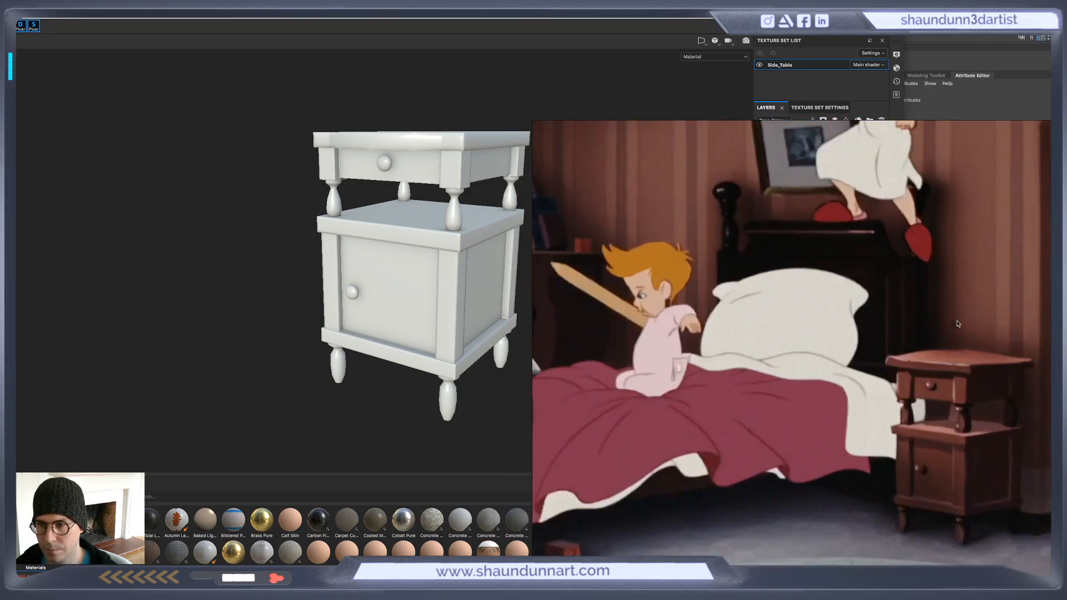
{"action": "scroll", "coordinate": [957, 324], "scroll_direction": "down", "scroll_amount": 1}
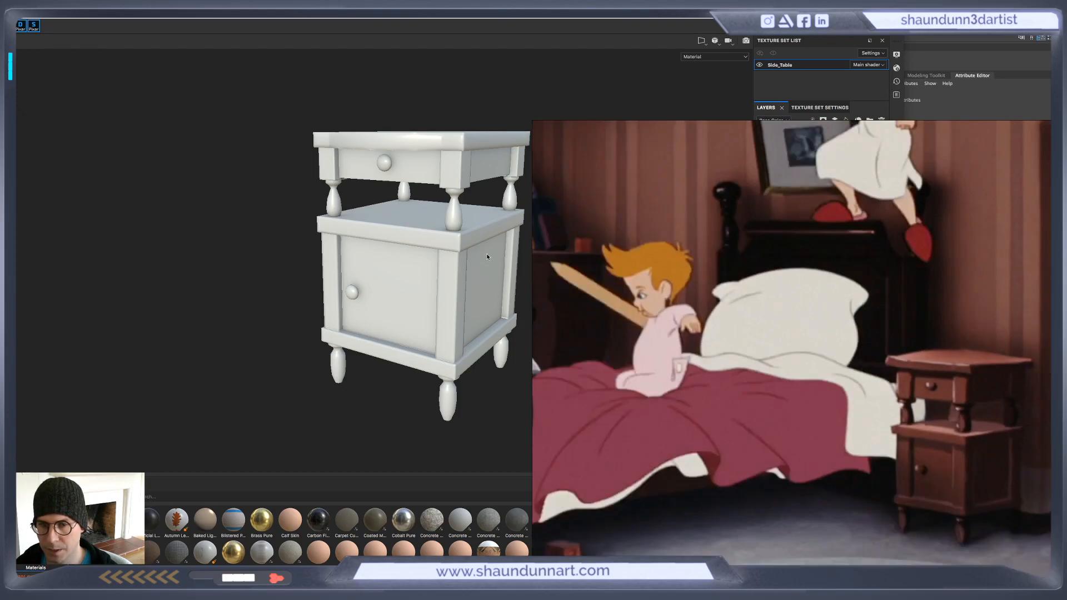
Return to Substance Painter, add a fill layer and set its base color to a dark reddish brown
{"action": "left_click", "coordinate": [480, 365]}
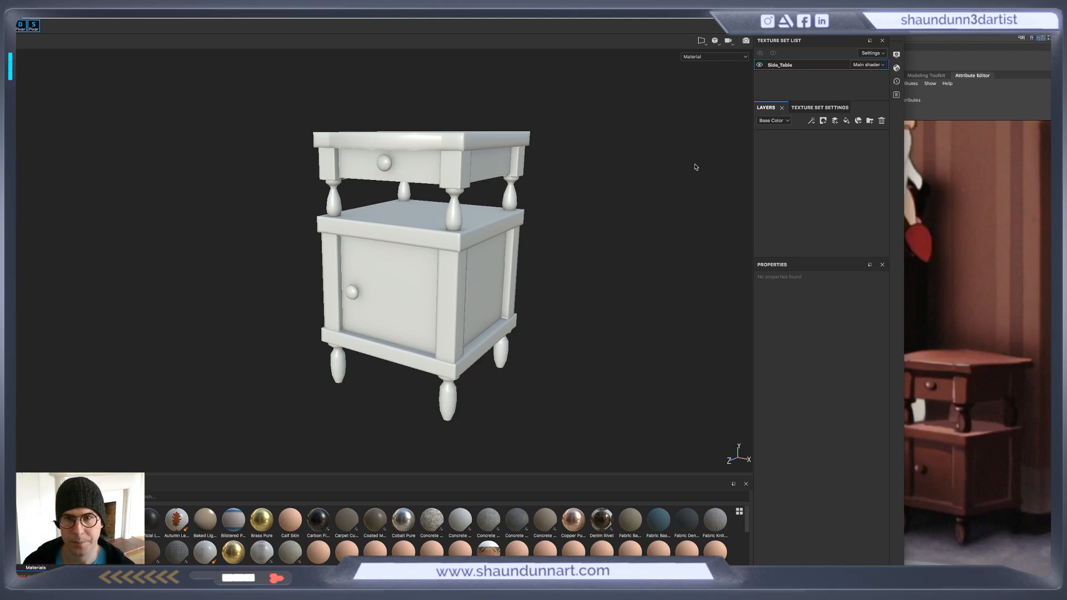
{"action": "left_click", "coordinate": [846, 121]}
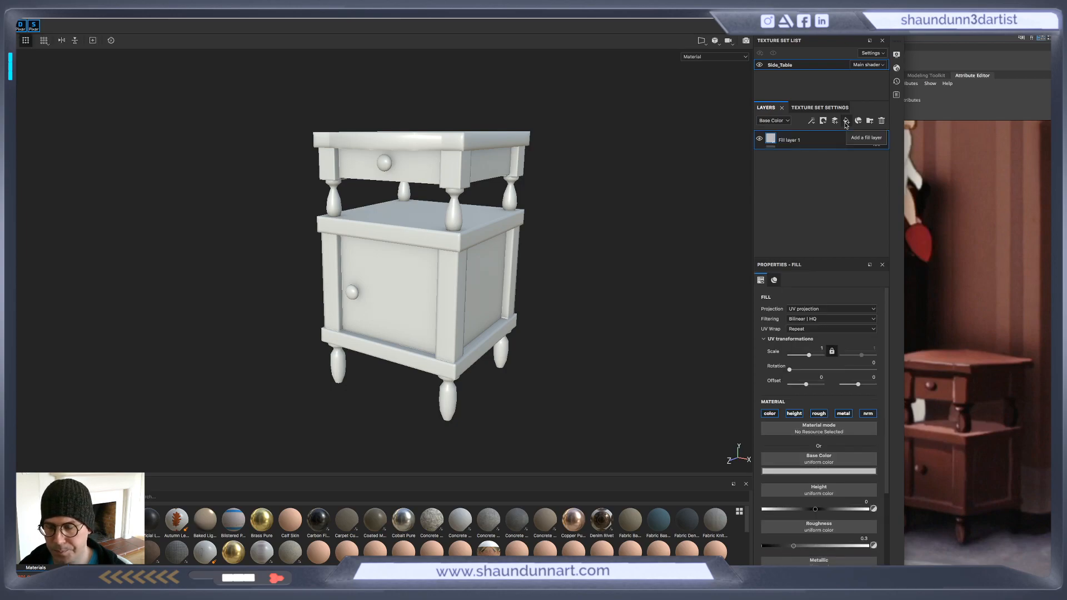
{"action": "left_click", "coordinate": [831, 472]}
{"action": "left_click_drag", "start_coordinate": [860, 514], "coordinate": [875, 532]}
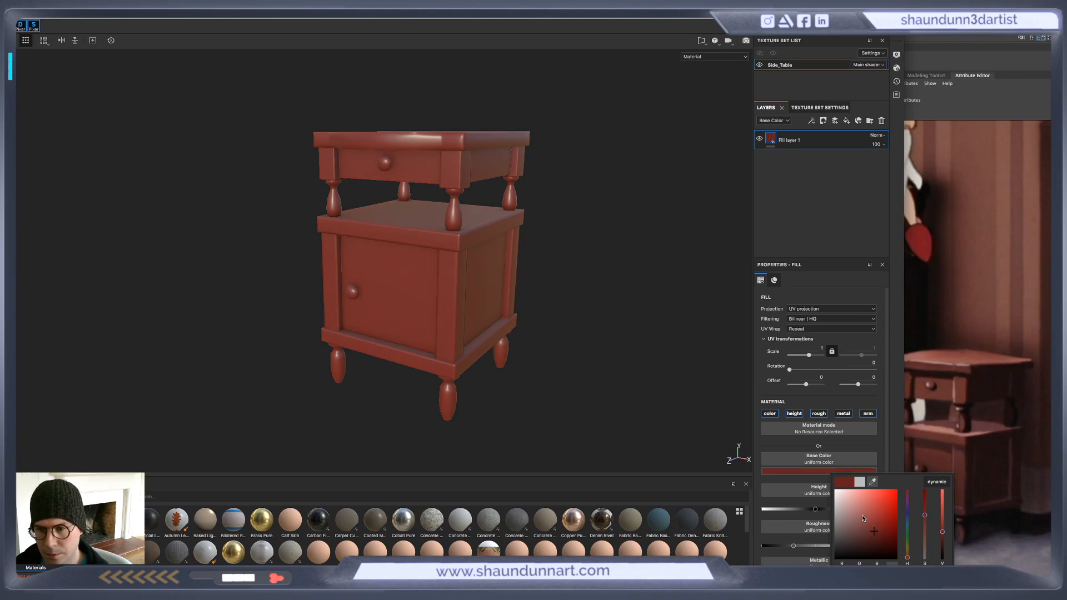
Try to sample the side table's color from the reference image, and set the fill's base color to a muted reddish brown
{"action": "left_click_drag", "start_coordinate": [872, 484], "coordinate": [959, 437]}
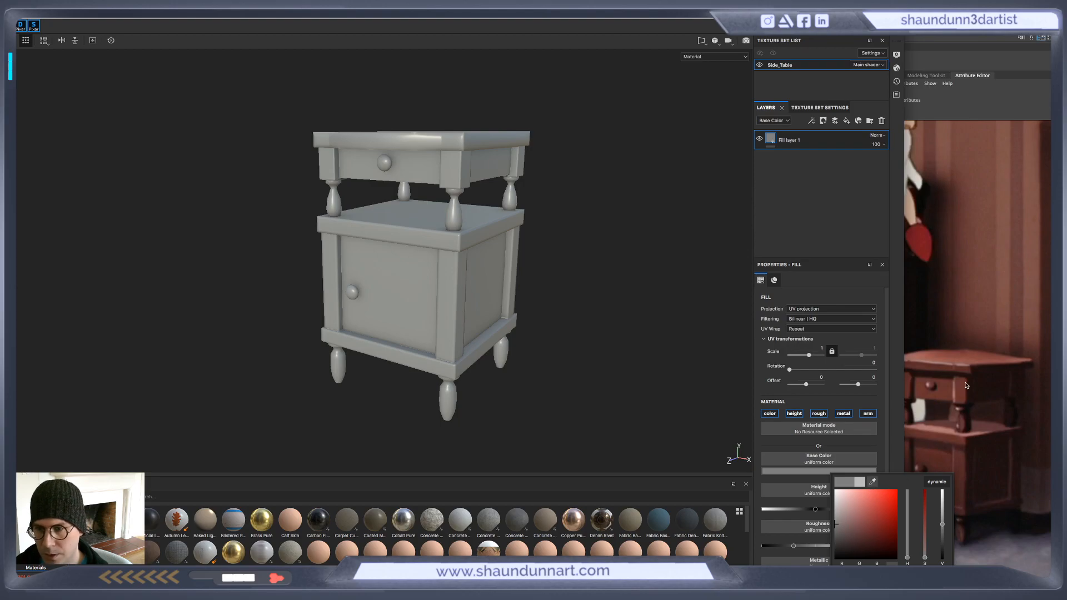
{"action": "left_click", "coordinate": [988, 371]}
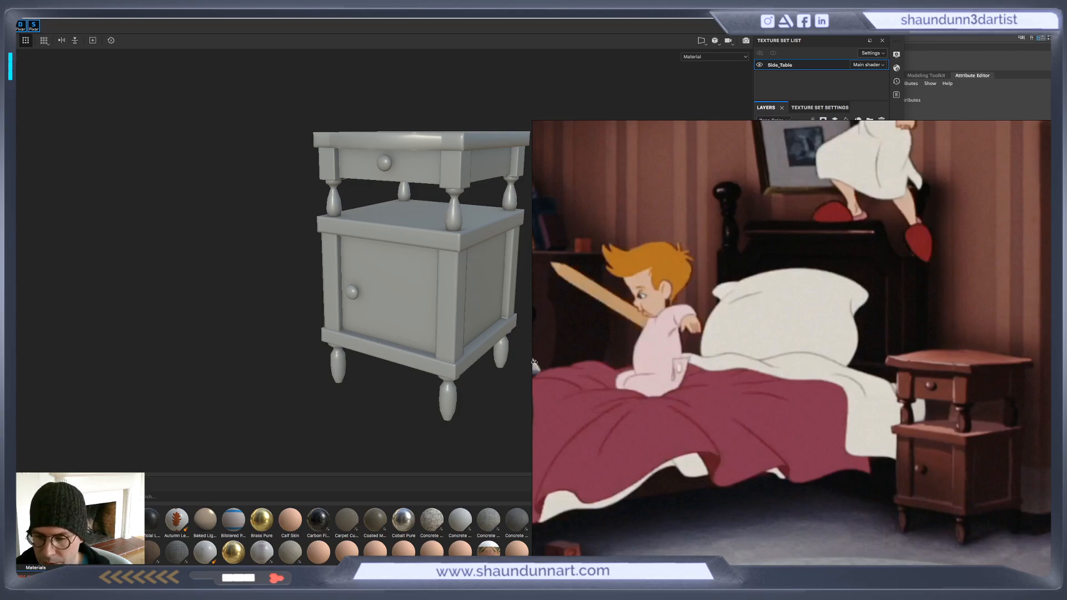
{"action": "left_click", "coordinate": [623, 367]}
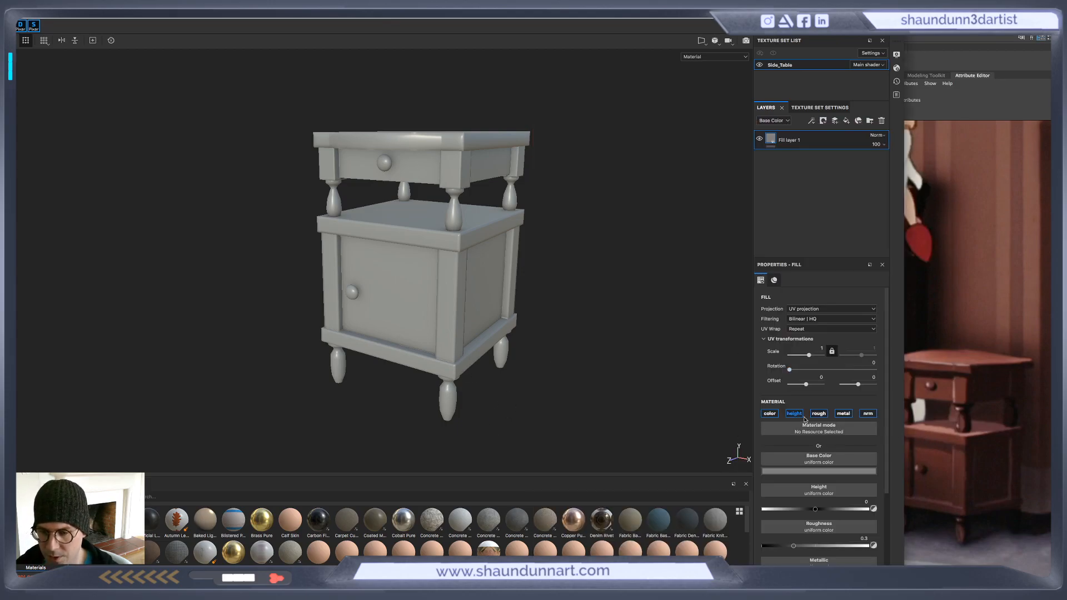
{"action": "left_click", "coordinate": [843, 472]}
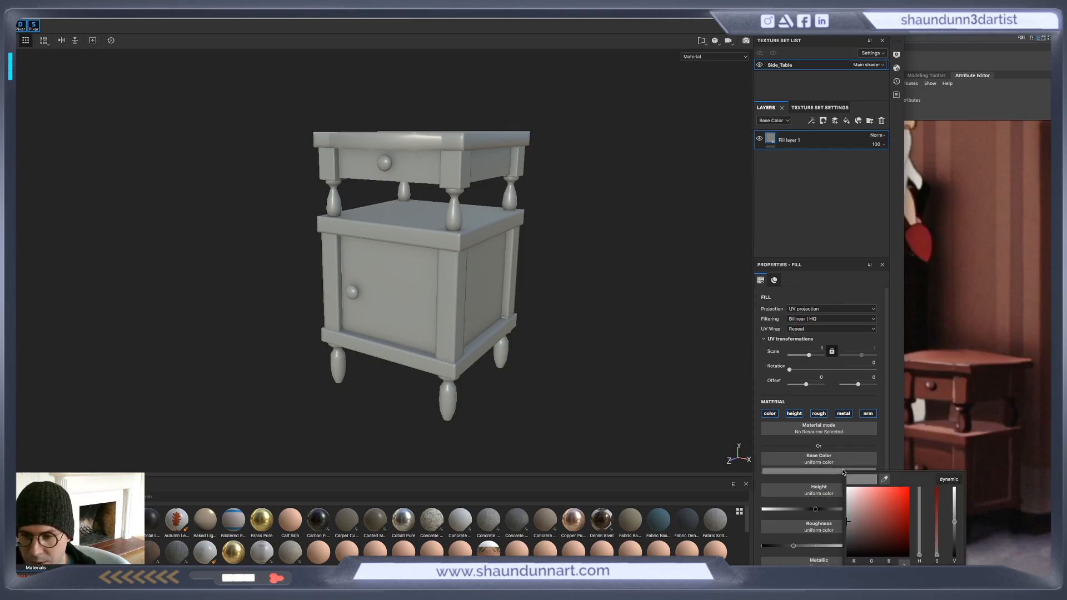
{"action": "left_click_drag", "start_coordinate": [881, 517], "coordinate": [877, 530]}
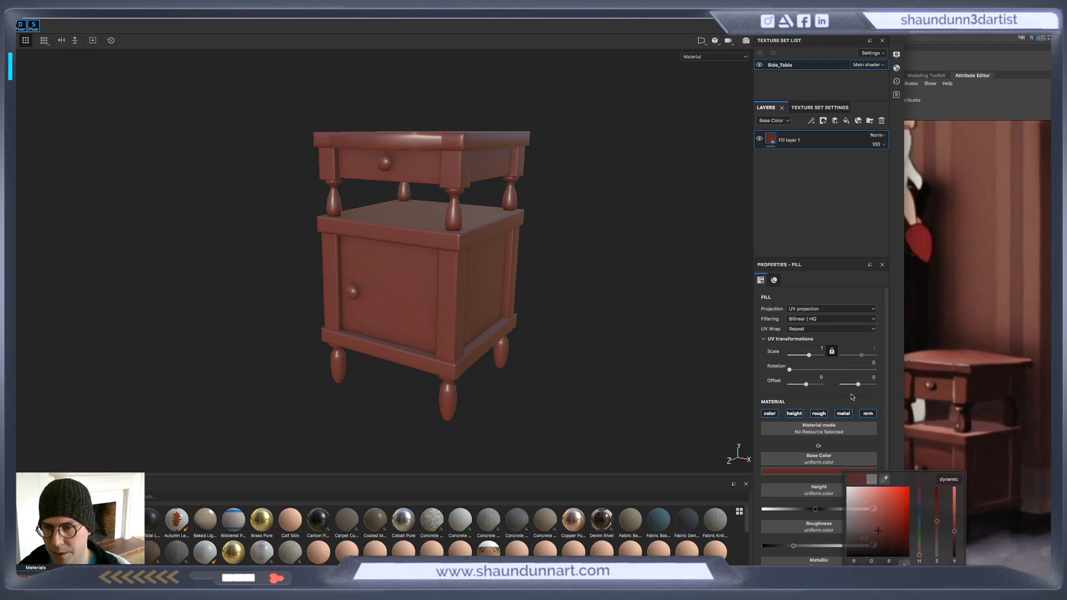
Limit Fill layer 1 to the color and roughness channels and set its roughness to about 0.82
{"action": "left_click", "coordinate": [868, 414]}
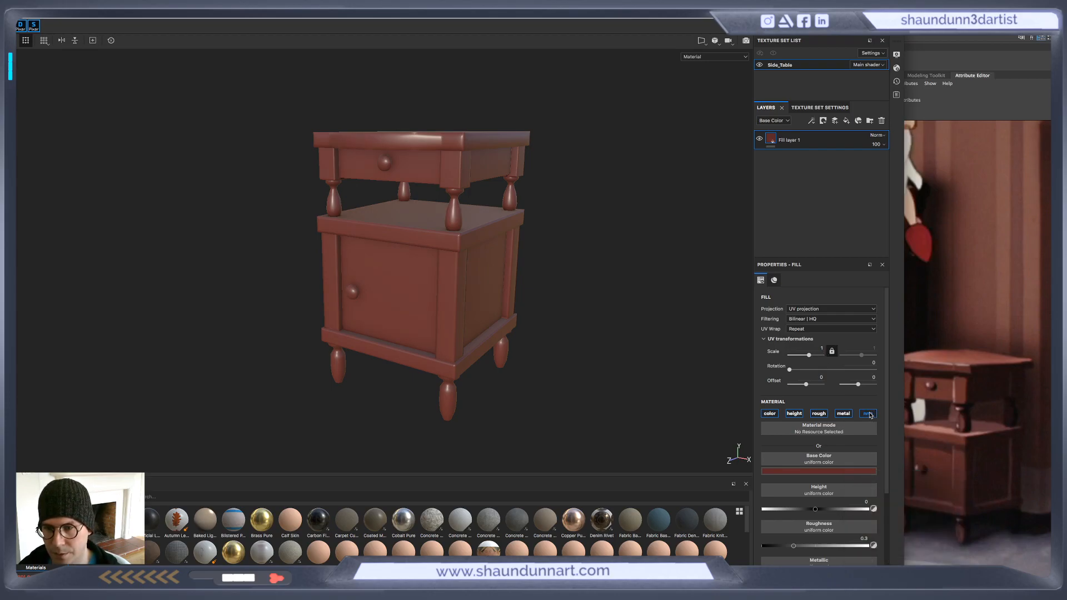
{"action": "left_click", "coordinate": [841, 414]}
{"action": "left_click", "coordinate": [819, 415]}
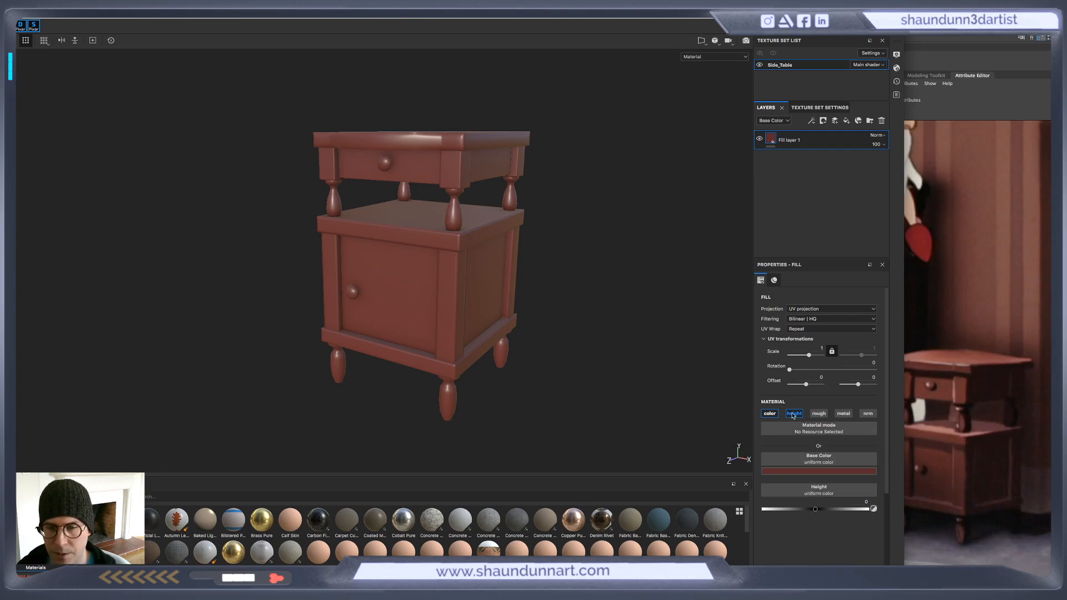
{"action": "left_click", "coordinate": [794, 414]}
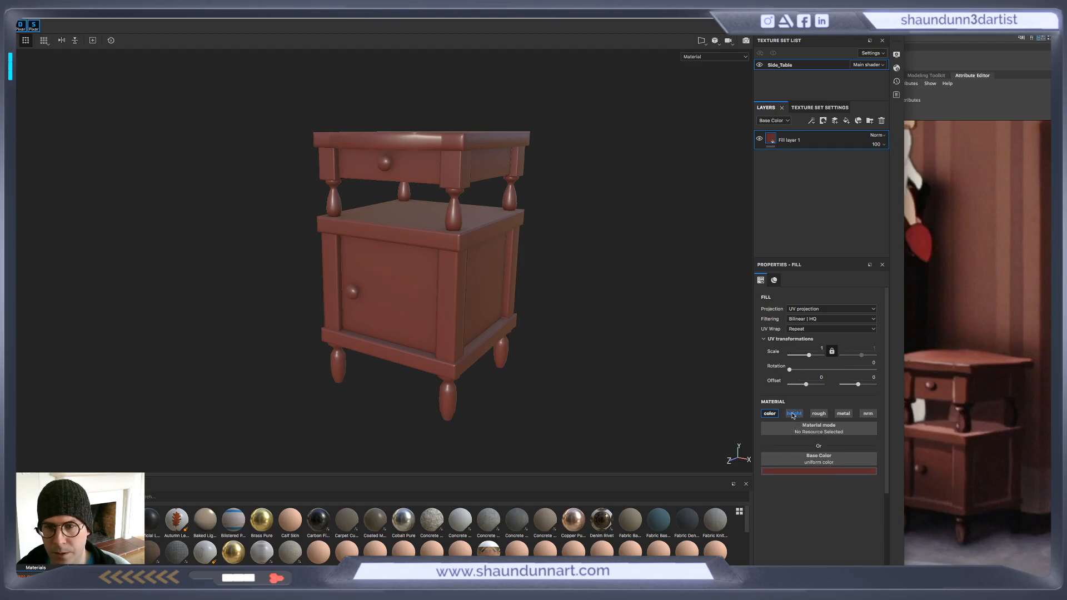
{"action": "left_click", "coordinate": [818, 414]}
{"action": "left_click_drag", "start_coordinate": [820, 510], "coordinate": [849, 508]}
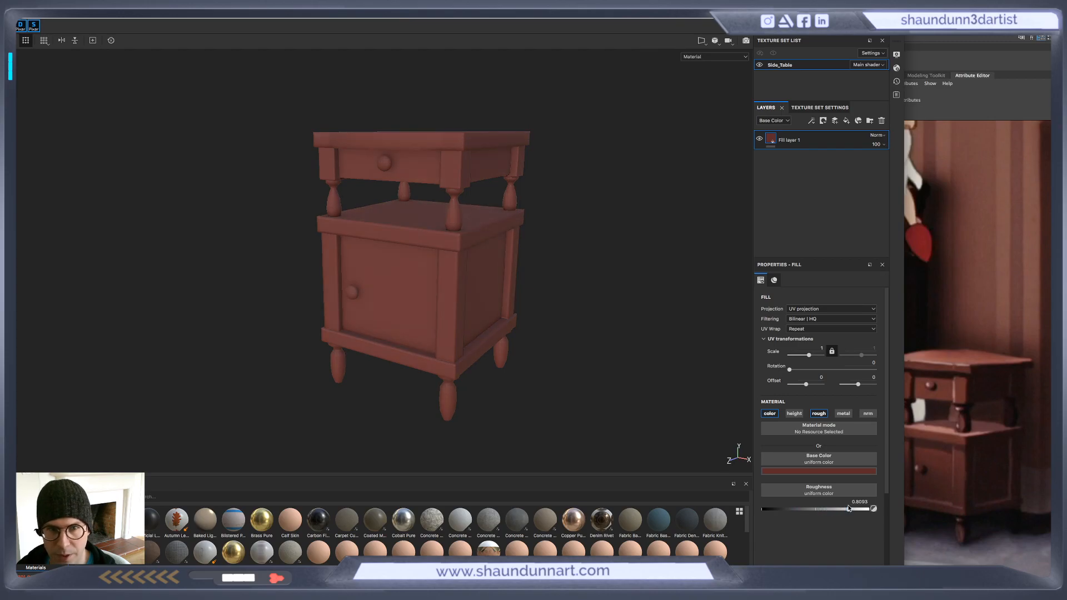
Fine-tune the hue and saturation of the fill's base color to a warmer reddish brown
{"action": "left_click", "coordinate": [849, 477]}
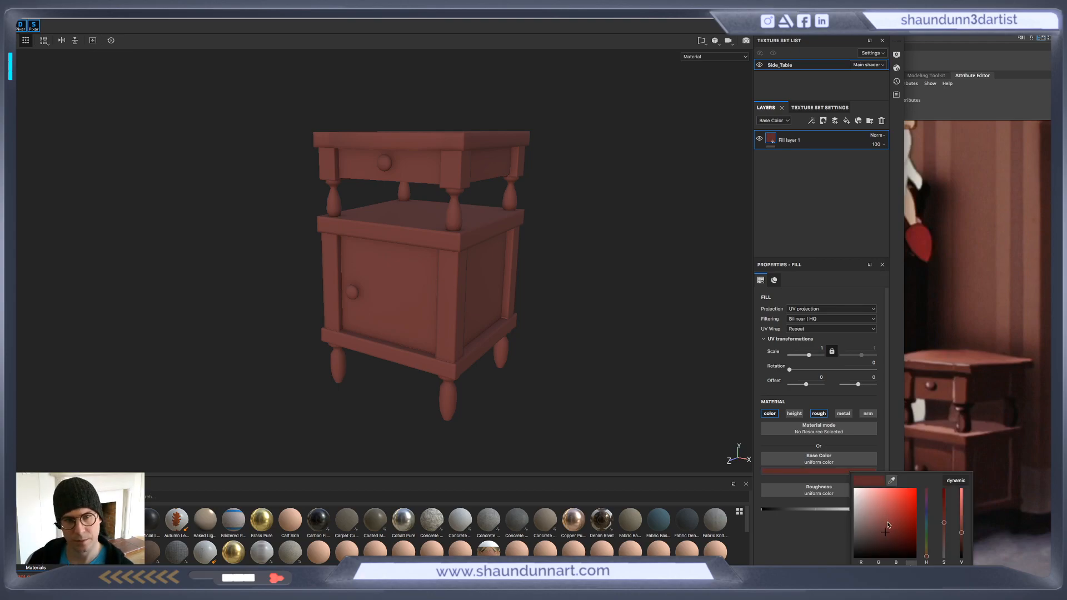
{"action": "left_click_drag", "start_coordinate": [945, 523], "coordinate": [944, 527]}
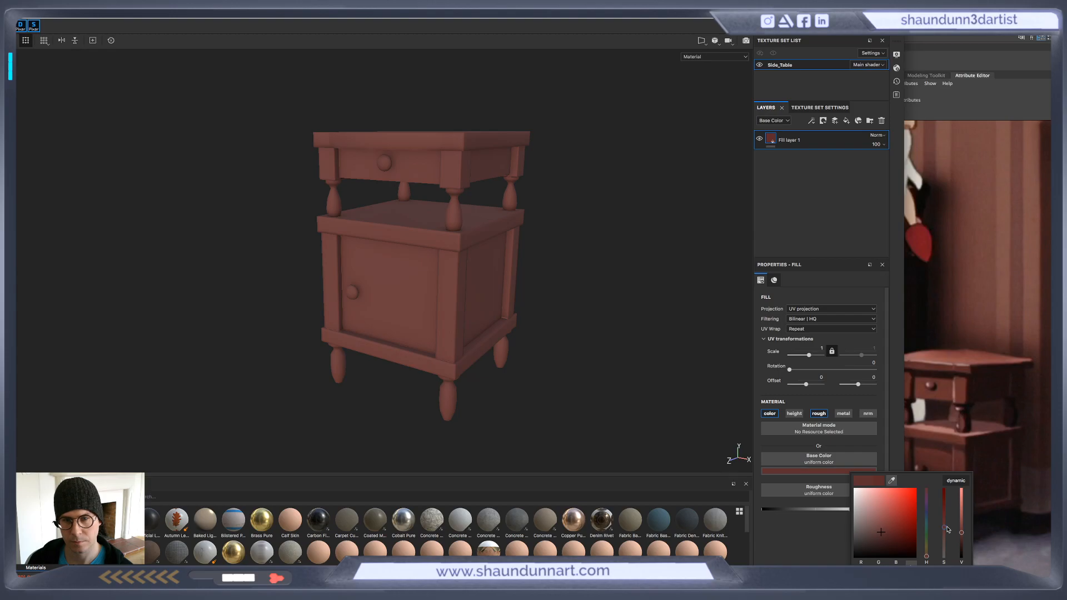
{"action": "left_click", "coordinate": [924, 556]}
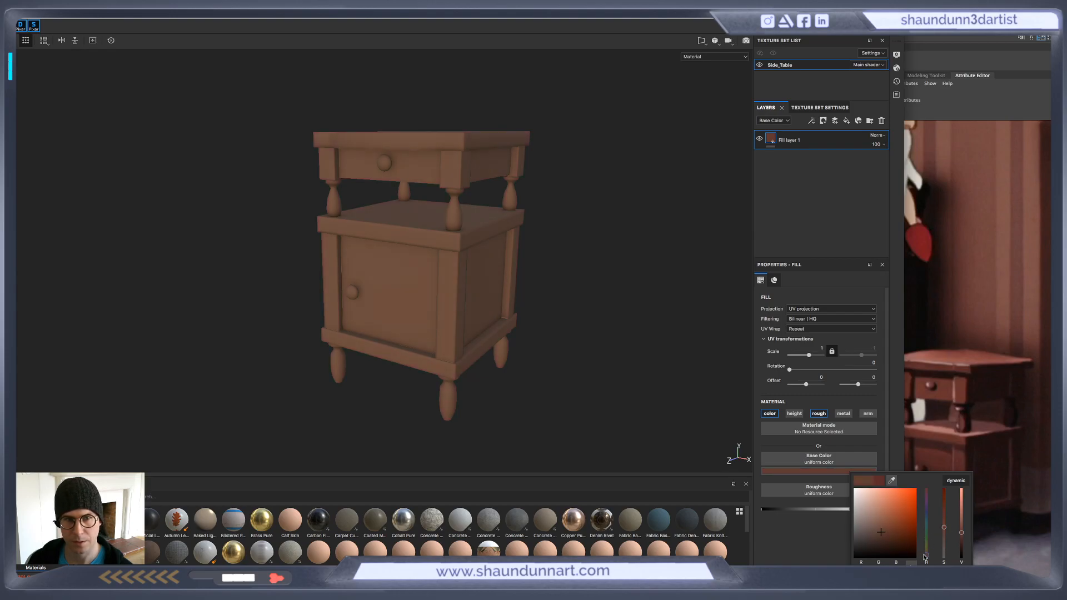
{"action": "left_click_drag", "start_coordinate": [925, 556], "coordinate": [927, 556]}
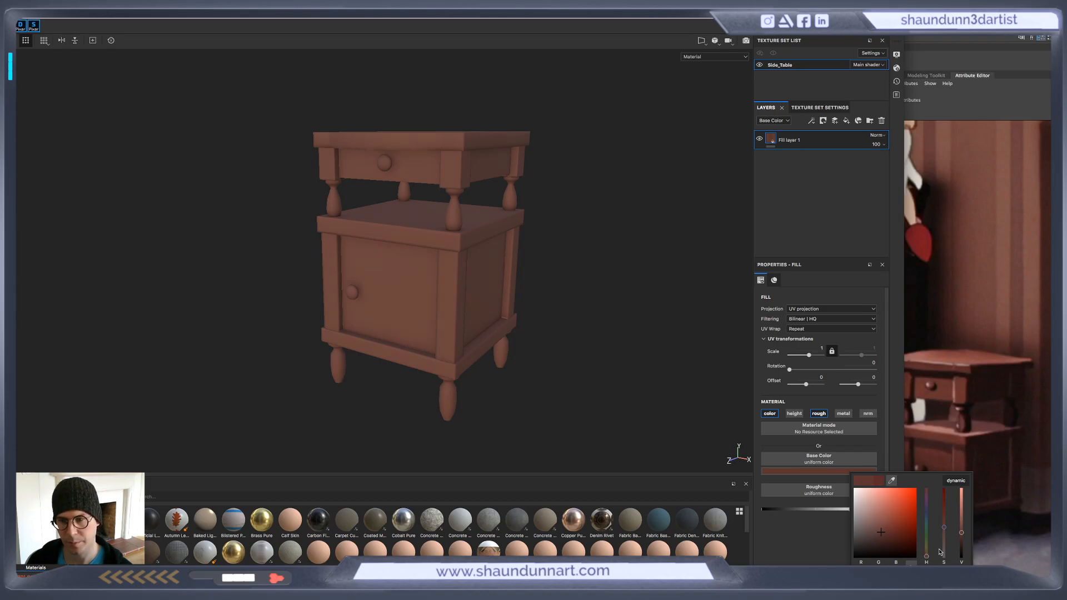
{"action": "left_click_drag", "start_coordinate": [944, 526], "coordinate": [945, 522]}
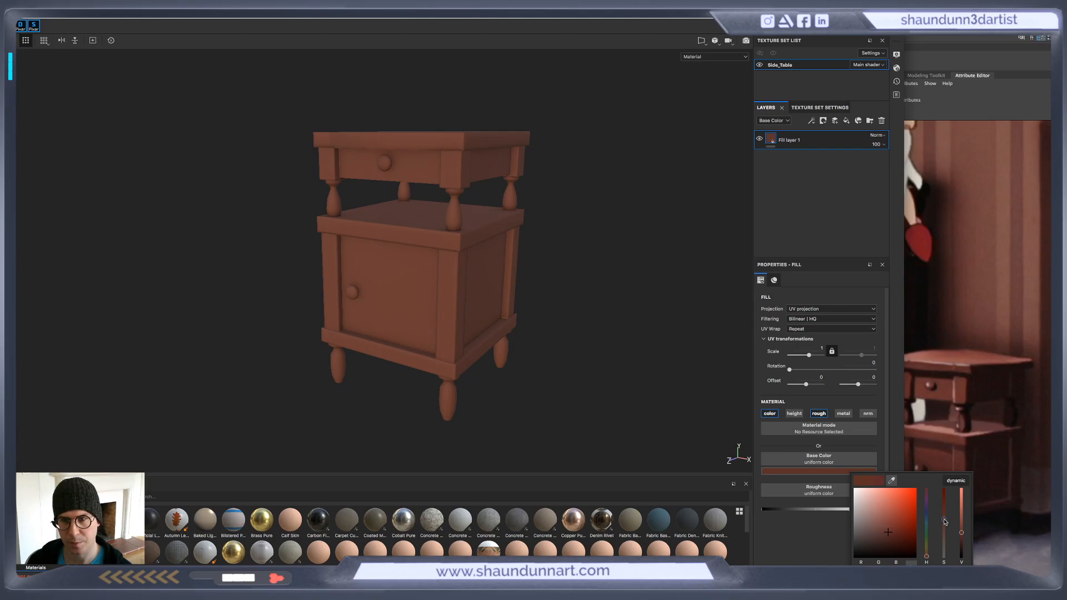
{"action": "left_click", "coordinate": [593, 301]}
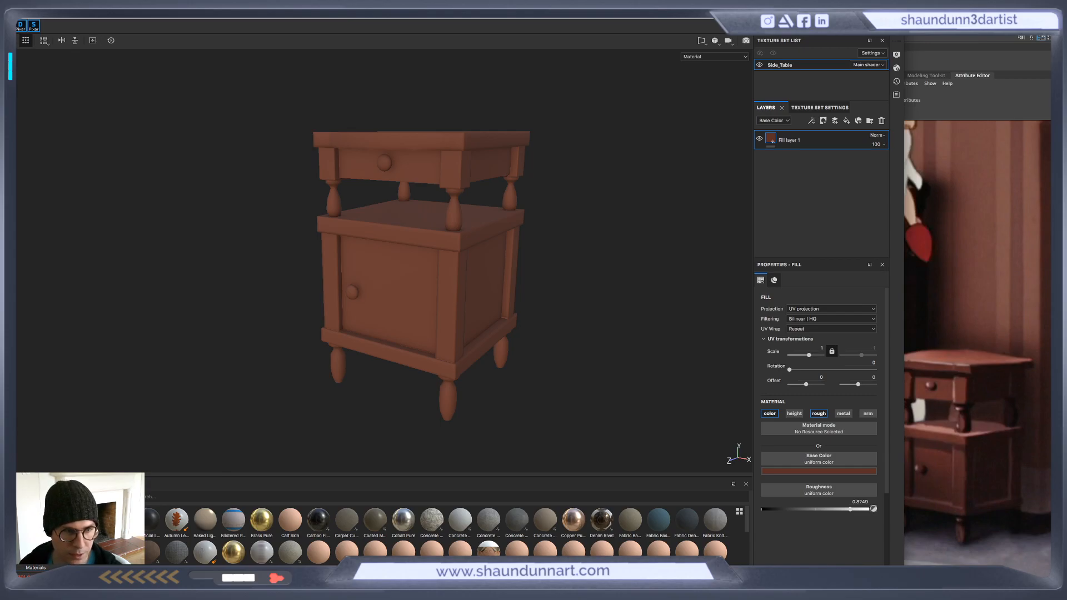
Find the wood materials in the asset library and try Wood Acajou beneath Fill layer 1, hiding that fill layer
{"action": "left_click", "coordinate": [183, 494]}
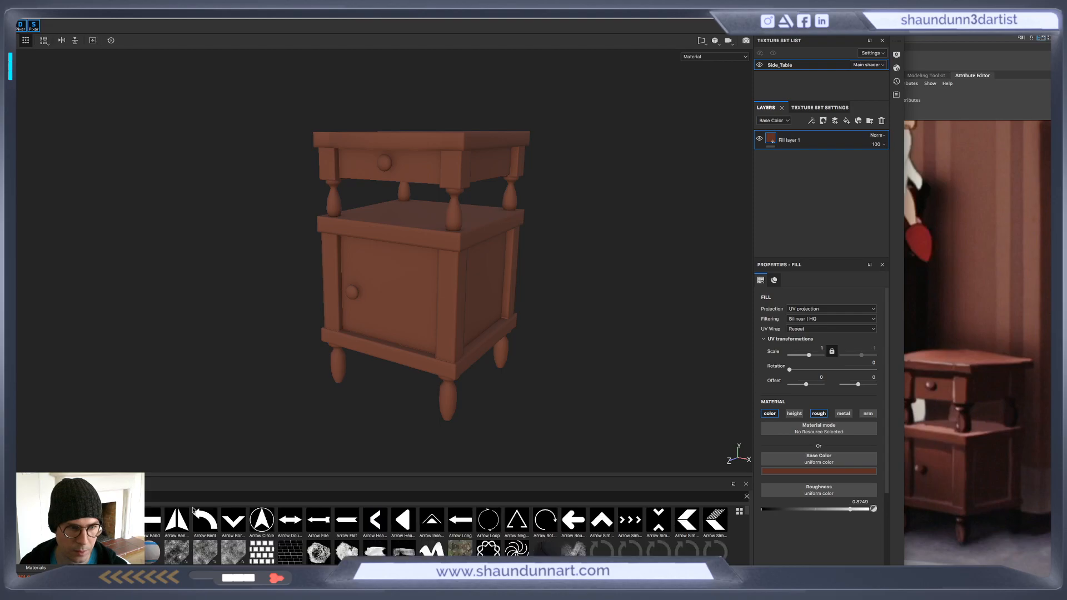
{"action": "scroll", "coordinate": [193, 510], "scroll_direction": "down", "scroll_amount": 2}
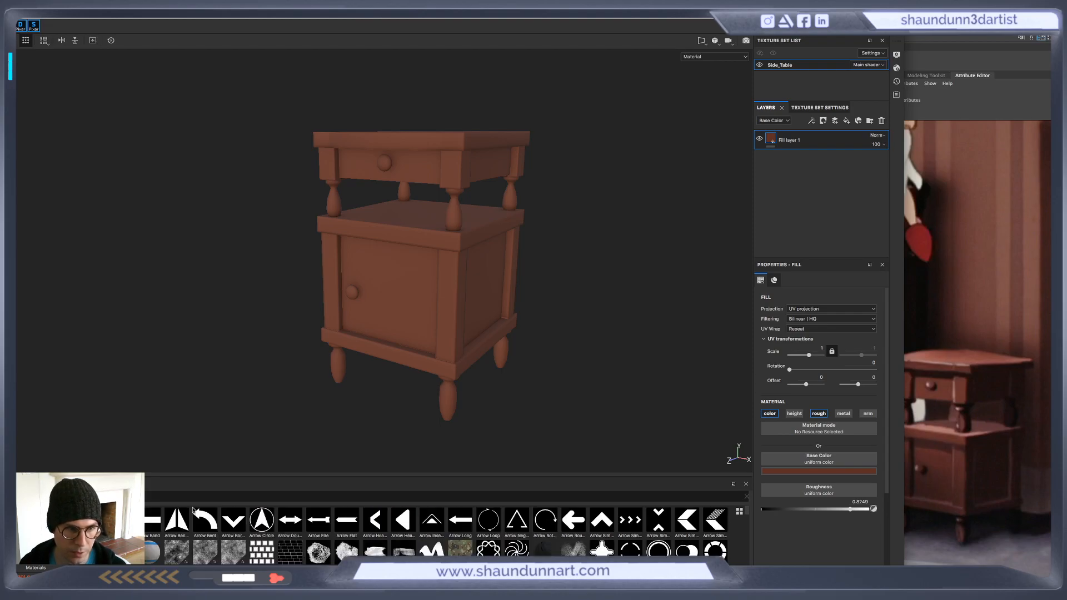
{"action": "scroll", "coordinate": [193, 510], "scroll_direction": "down", "scroll_amount": 5}
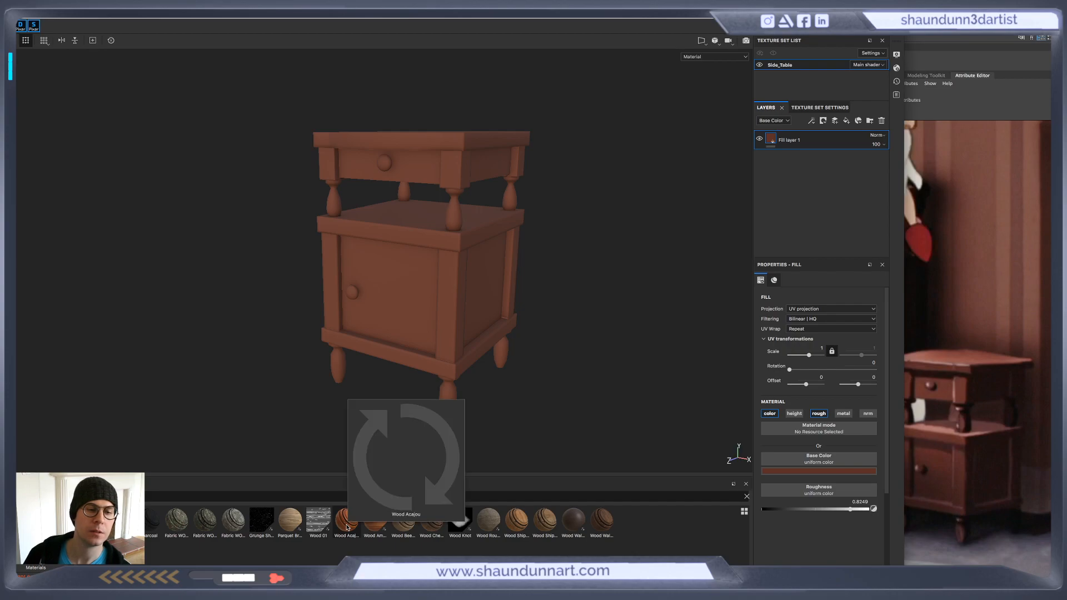
{"action": "left_click_drag", "start_coordinate": [347, 519], "coordinate": [811, 189]}
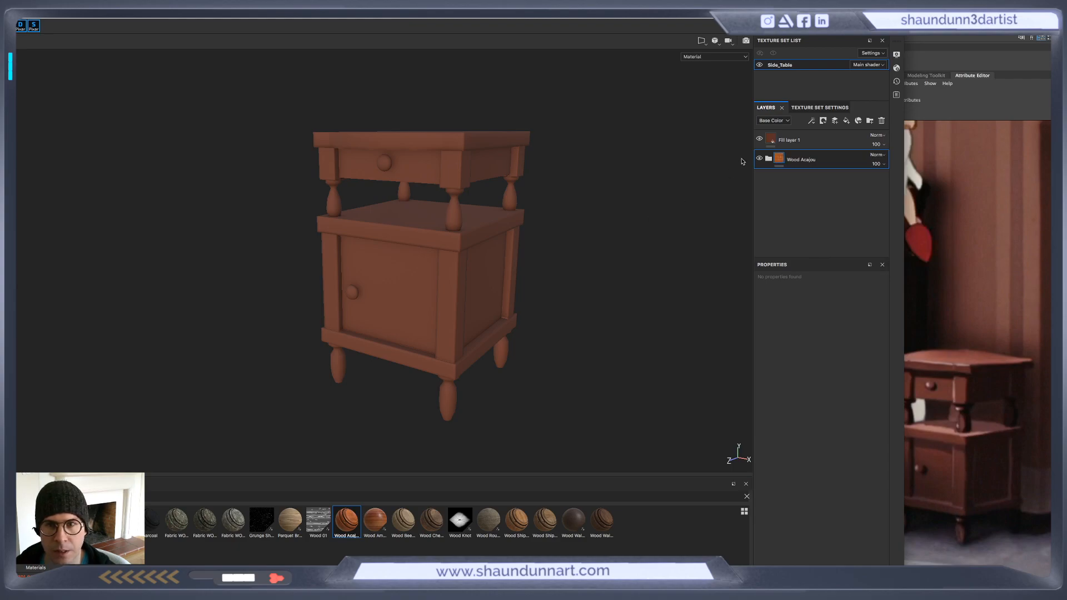
{"action": "left_click", "coordinate": [759, 140]}
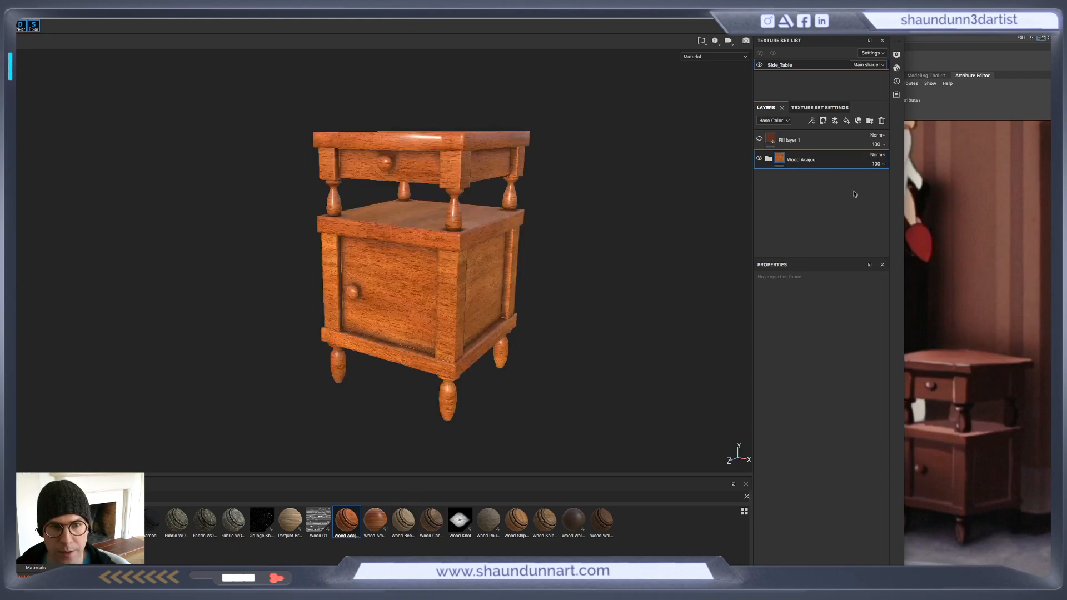
Replace the Wood Acajou layer with Wood American Cherry beneath Fill layer 1 and inspect the grain on the table
{"action": "left_click", "coordinate": [882, 121]}
{"action": "left_click_drag", "start_coordinate": [375, 520], "coordinate": [818, 174]}
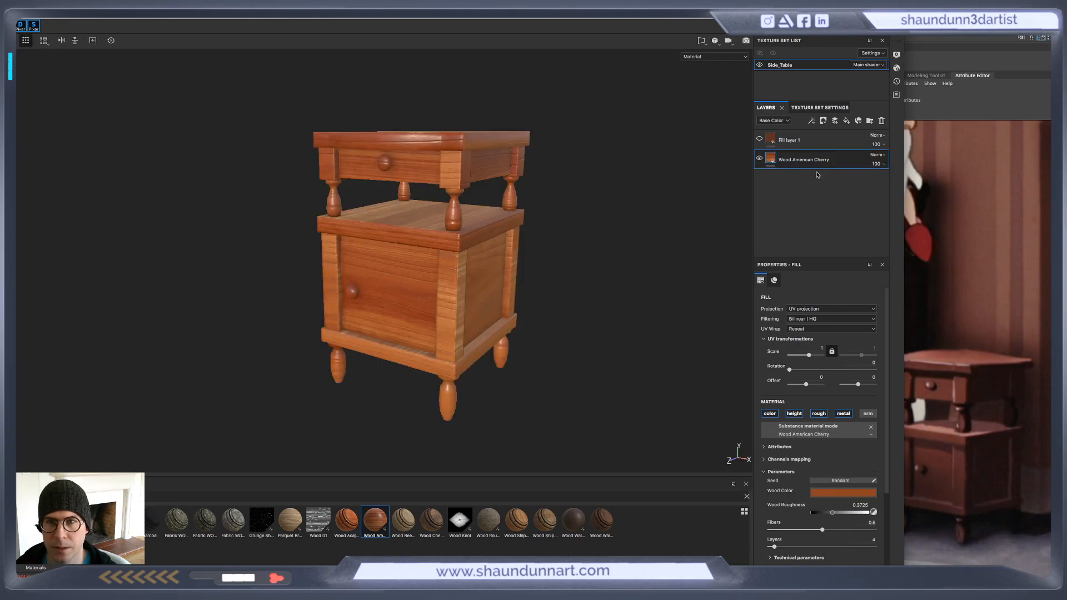
{"action": "scroll", "coordinate": [550, 206], "scroll_direction": "up", "scroll_amount": 1}
{"action": "scroll", "coordinate": [550, 207], "scroll_direction": "down", "scroll_amount": 2}
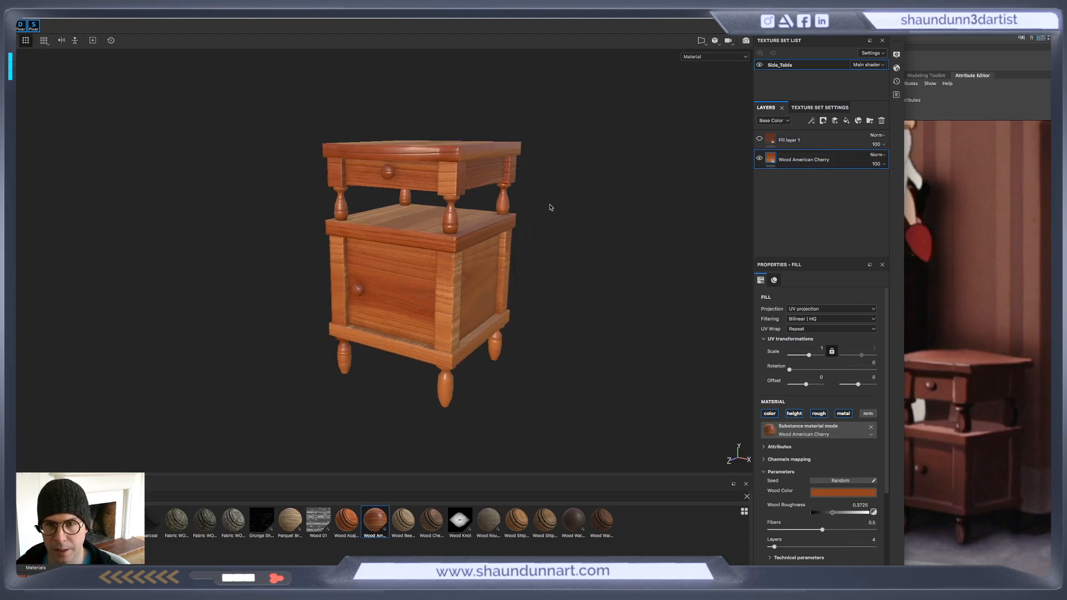
{"action": "left_click_drag", "start_coordinate": [624, 208], "coordinate": [679, 189], "text": "alt"}
{"action": "scroll", "coordinate": [561, 257], "scroll_direction": "up", "scroll_amount": 3}
{"action": "left_click_drag", "start_coordinate": [561, 257], "coordinate": [594, 220], "text": "alt"}
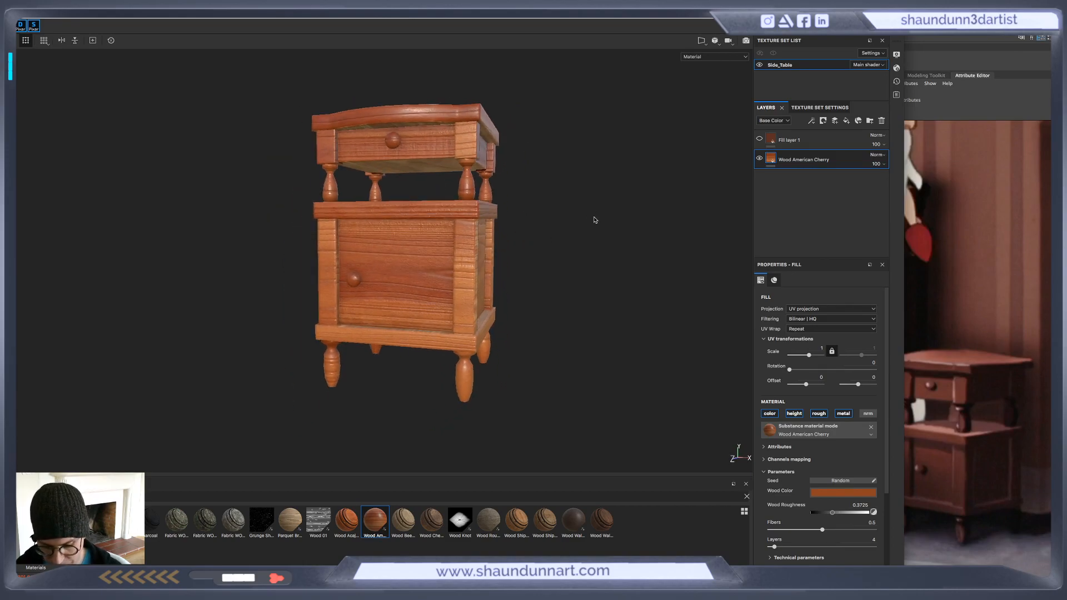
Frame the full UV layout and show it side by side with the 3D model
{"action": "key", "text": "F2"}
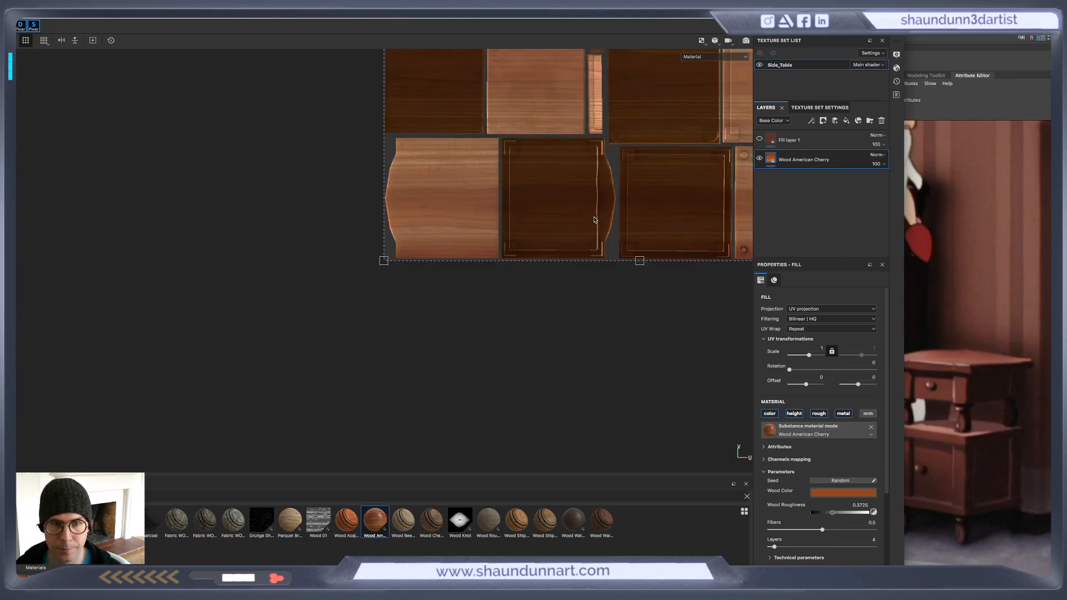
{"action": "key", "text": "F1"}
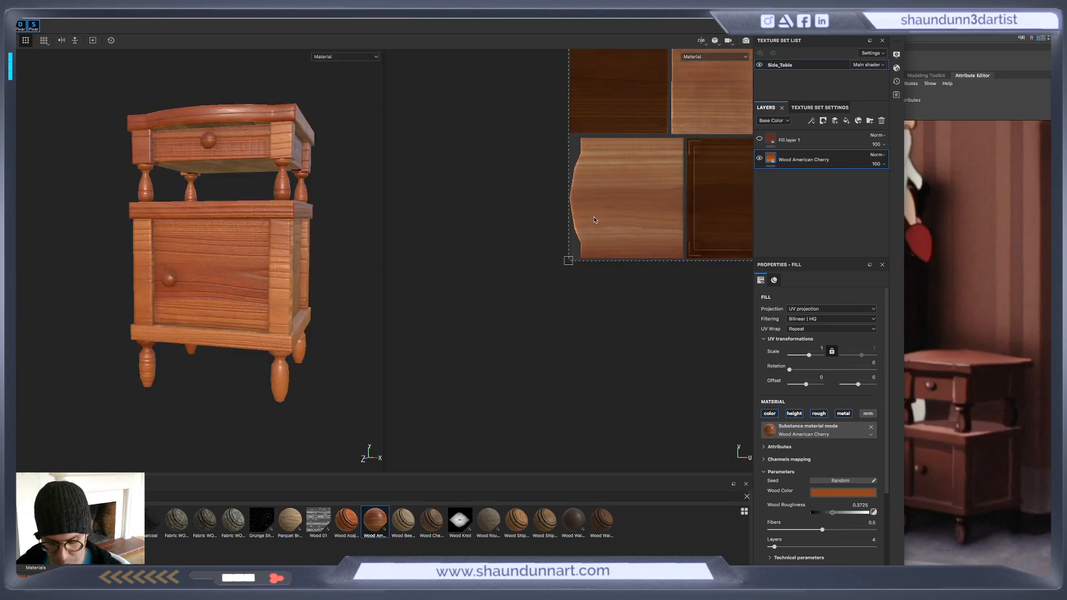
{"action": "key", "text": "F3"}
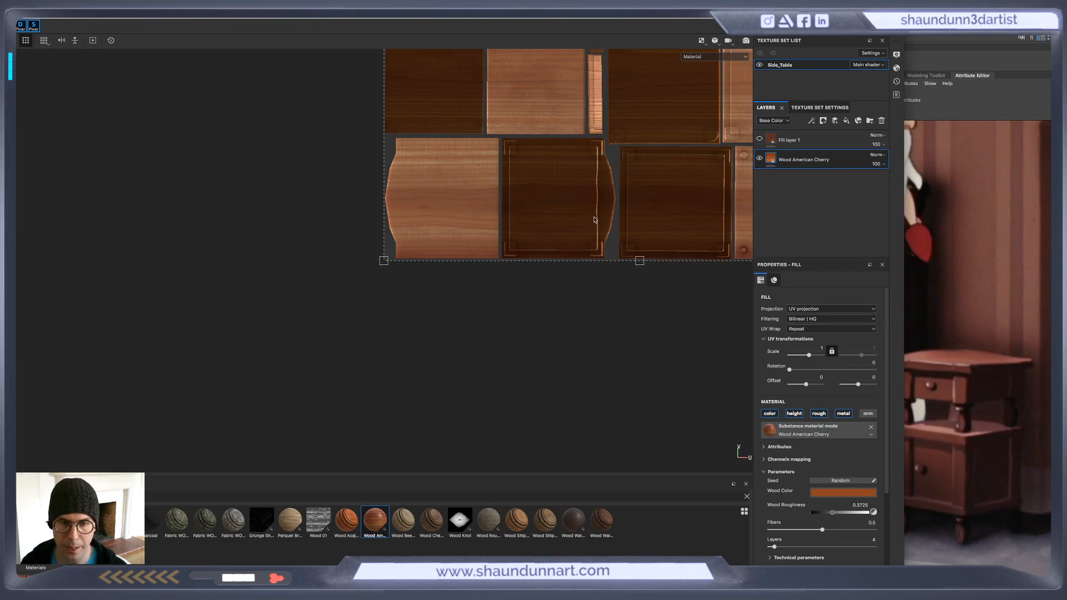
{"action": "key", "text": "f"}
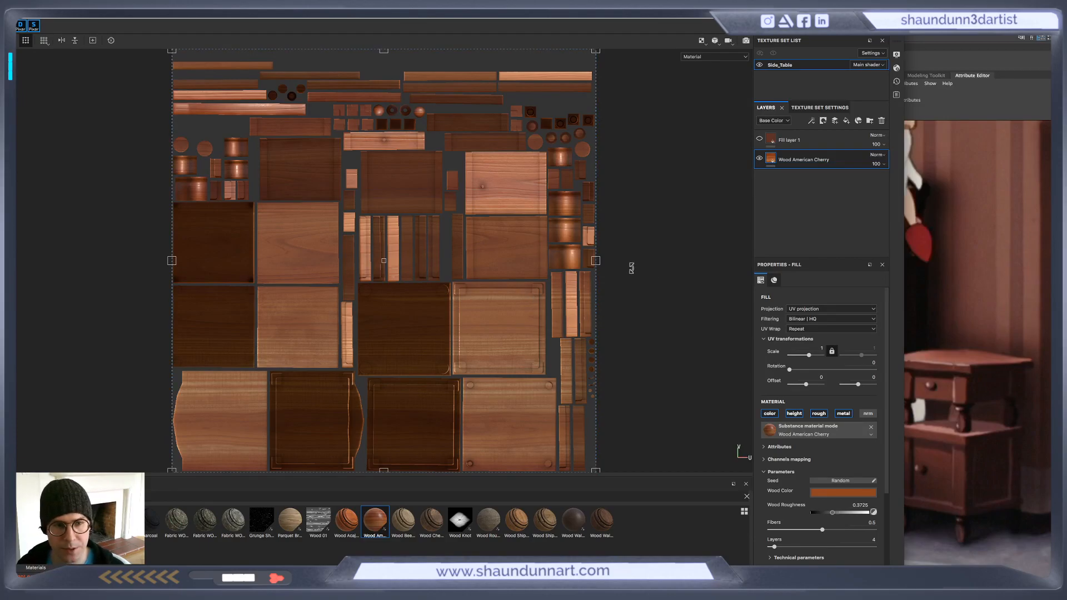
{"action": "key", "text": "F1"}
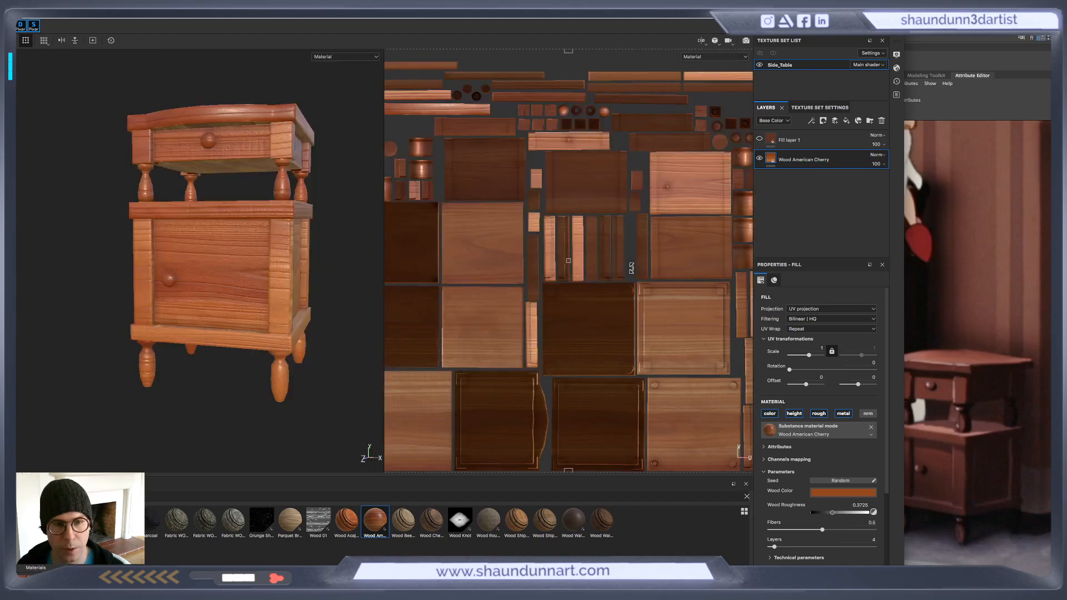
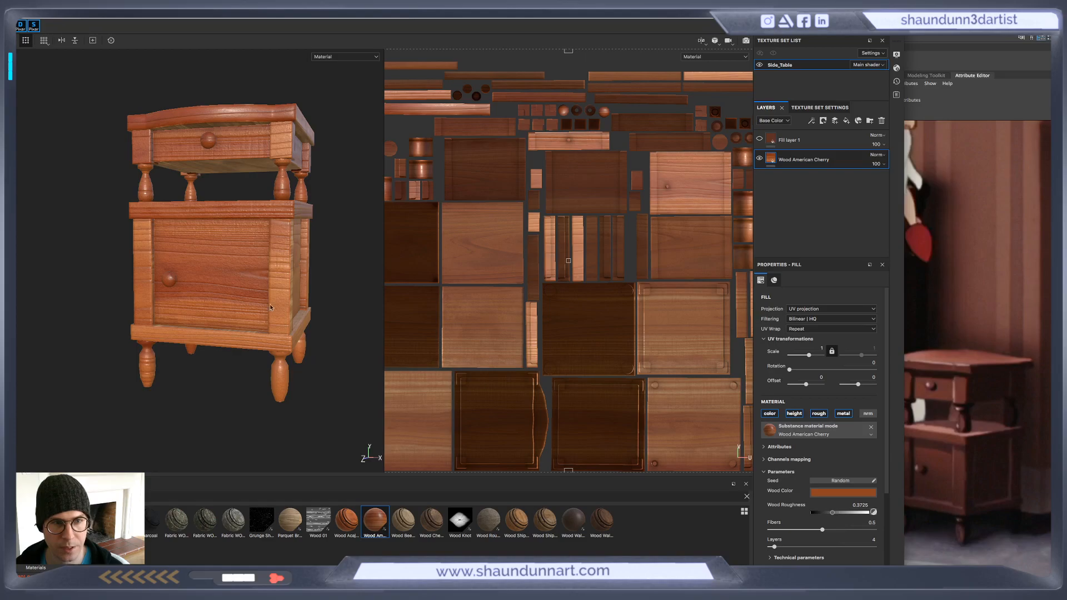
Set the UV rotation of the Wood American Cherry layer to 90 and check the grain direction on the model
{"action": "left_click_drag", "start_coordinate": [790, 370], "coordinate": [811, 370]}
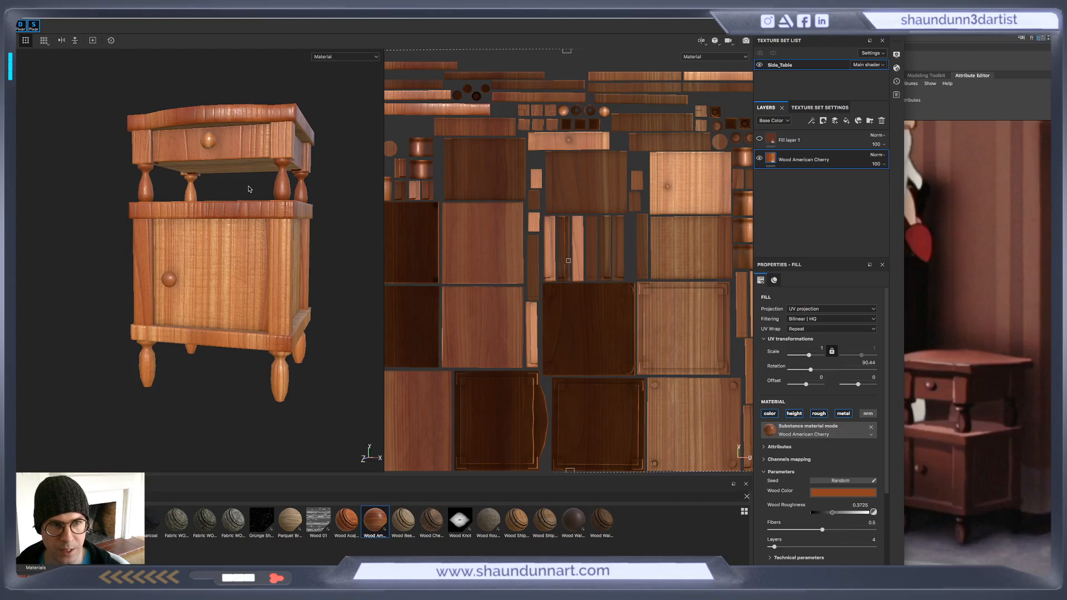
{"action": "scroll", "coordinate": [248, 186], "scroll_direction": "down", "scroll_amount": 3}
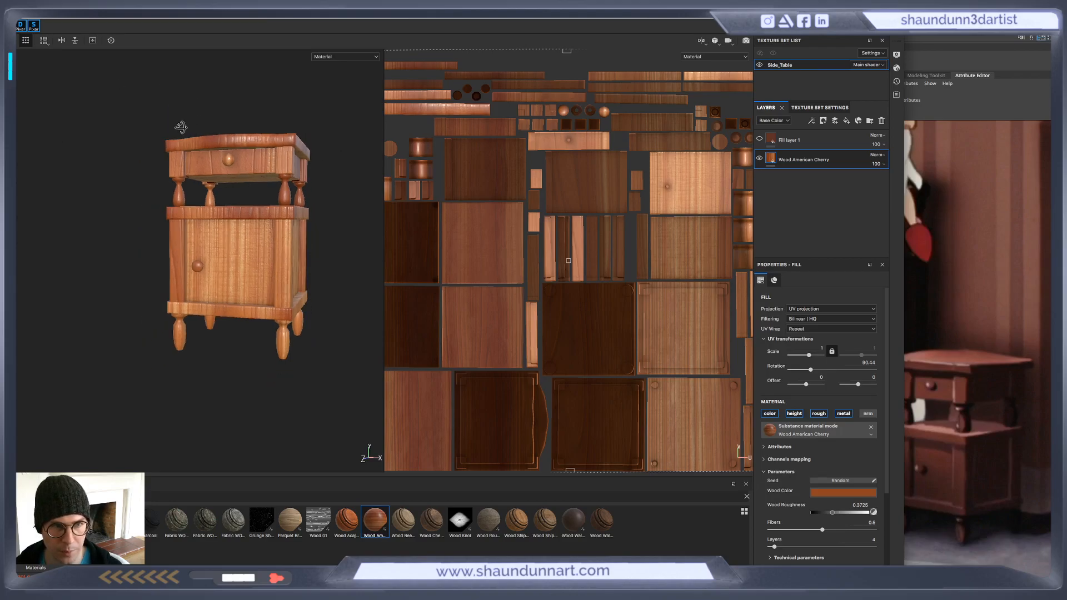
{"action": "left_click_drag", "start_coordinate": [176, 119], "coordinate": [188, 218], "text": "alt"}
{"action": "left_click_drag", "start_coordinate": [283, 251], "coordinate": [331, 188], "text": "alt"}
{"action": "scroll", "coordinate": [332, 188], "scroll_direction": "up", "scroll_amount": 3}
{"action": "middle_click_drag", "start_coordinate": [329, 217], "coordinate": [337, 239], "text": "alt"}
{"action": "left_click_drag", "start_coordinate": [343, 228], "coordinate": [328, 207], "text": "alt"}
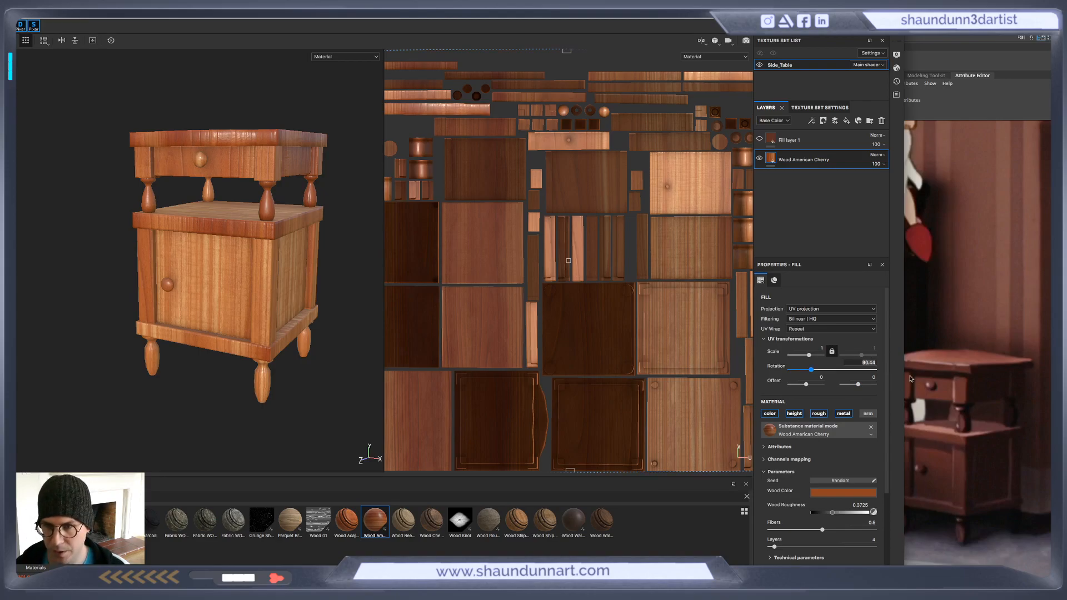
{"action": "key", "text": "Return"}
Set the UV scale of the Wood American Cherry layer to 3 and check the tiling around the side table
{"action": "left_click_drag", "start_coordinate": [307, 281], "coordinate": [305, 332], "text": "alt"}
{"action": "left_click", "coordinate": [821, 354]}
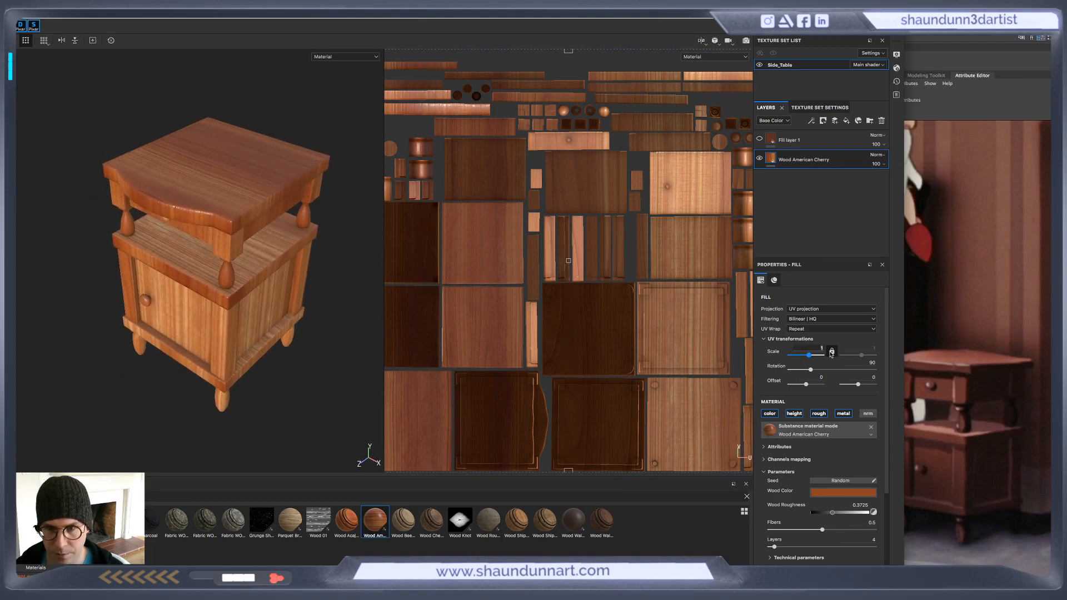
{"action": "key", "text": "Return"}
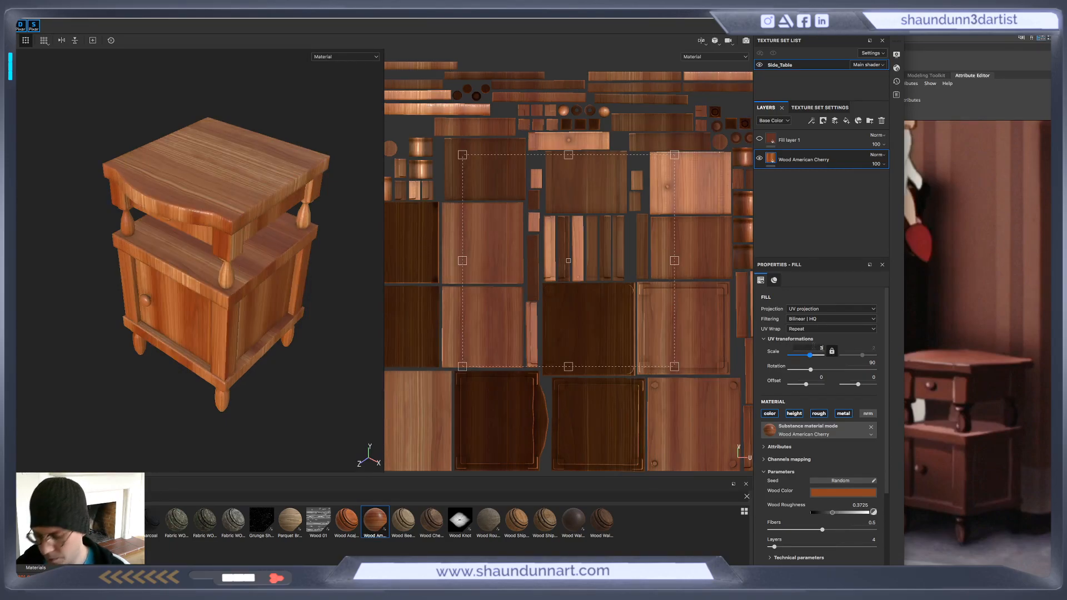
{"action": "key", "text": "Return"}
{"action": "scroll", "coordinate": [253, 372], "scroll_direction": "down", "scroll_amount": 3}
{"action": "left_click_drag", "start_coordinate": [276, 378], "coordinate": [302, 347], "text": "alt"}
{"action": "middle_click_drag", "start_coordinate": [302, 347], "coordinate": [256, 380], "text": "alt"}
{"action": "scroll", "coordinate": [256, 371], "scroll_direction": "up", "scroll_amount": 3}
{"action": "mouse_move", "coordinate": [264, 368]}
{"action": "left_mouse_down", "text": "alt"}
{"action": "mouse_move", "coordinate": [293, 361]}
{"action": "mouse_move", "coordinate": [240, 421]}
{"action": "mouse_move", "coordinate": [164, 354]}
{"action": "mouse_move", "coordinate": [259, 366]}
{"action": "left_mouse_up", "text": "alt"}
{"action": "scroll", "coordinate": [214, 361], "scroll_direction": "down", "scroll_amount": 3}
{"action": "middle_click_drag", "start_coordinate": [177, 357], "coordinate": [245, 334], "text": "alt"}
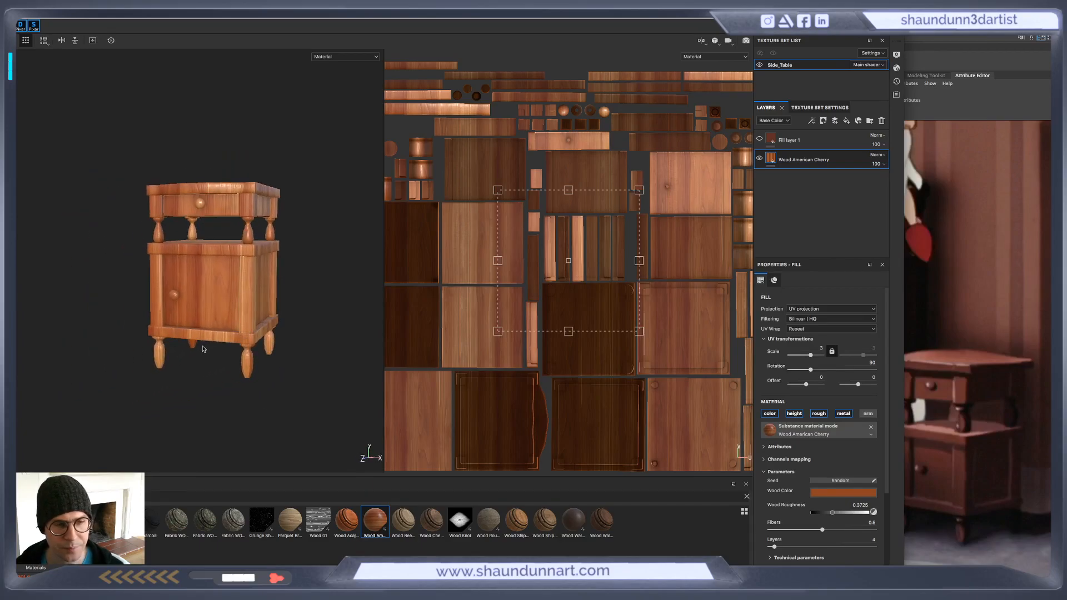
Inspect the Wood American Cherry grain on the side table's front, side, underside and legs
{"action": "left_click_drag", "start_coordinate": [100, 333], "coordinate": [182, 265], "text": "alt"}
{"action": "middle_click_drag", "start_coordinate": [218, 311], "coordinate": [258, 276], "text": "alt"}
{"action": "scroll", "coordinate": [260, 335], "scroll_direction": "up", "scroll_amount": 3}
{"action": "left_click_drag", "start_coordinate": [258, 275], "coordinate": [227, 330], "text": "alt"}
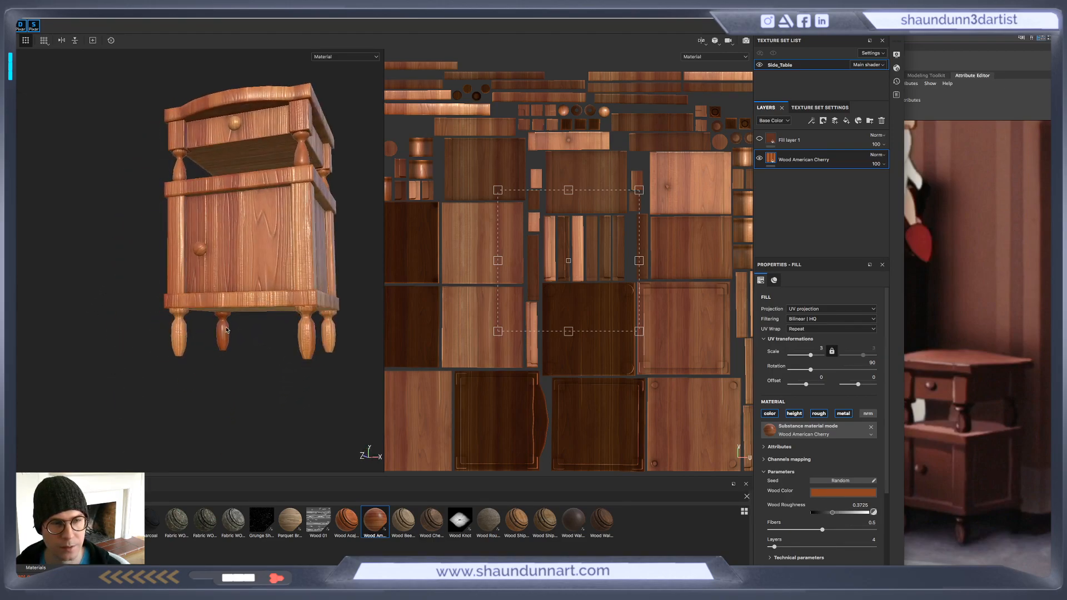
{"action": "middle_click_drag", "start_coordinate": [226, 330], "coordinate": [109, 354], "text": "alt"}
{"action": "middle_click_drag", "start_coordinate": [240, 303], "coordinate": [301, 335], "text": "alt"}
{"action": "mouse_move", "coordinate": [300, 379]}
{"action": "left_mouse_down", "text": "alt"}
{"action": "mouse_move", "coordinate": [263, 372]}
{"action": "mouse_move", "coordinate": [238, 409]}
{"action": "mouse_move", "coordinate": [262, 429]}
{"action": "mouse_move", "coordinate": [257, 389]}
{"action": "mouse_move", "coordinate": [291, 362]}
{"action": "left_mouse_up", "text": "alt"}
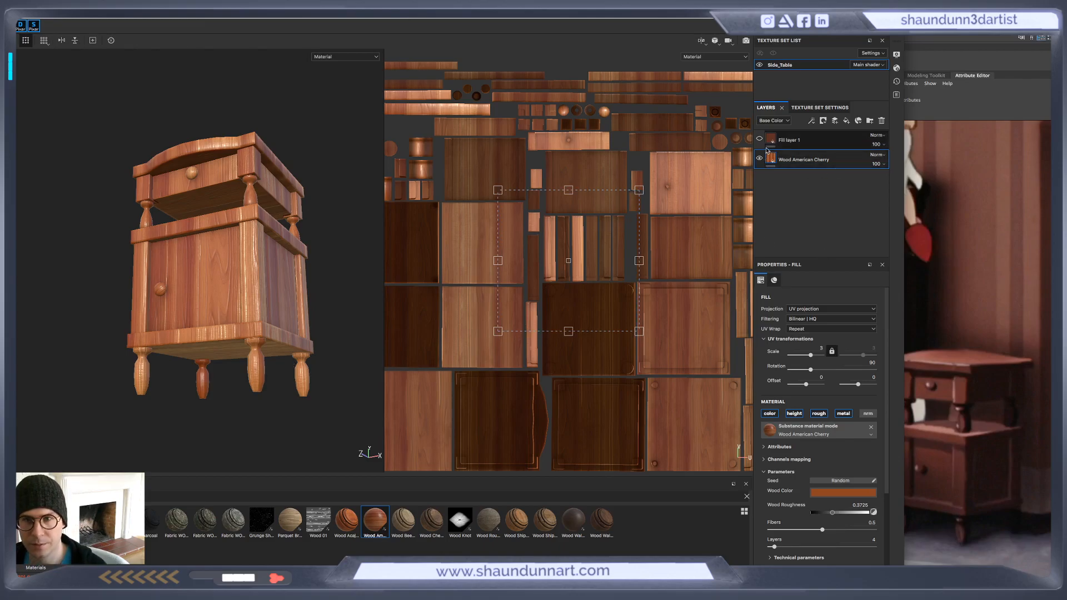
Set the Height Range in the Wood American Cherry layer's technical parameters to 0.07
{"action": "scroll", "coordinate": [817, 534], "scroll_direction": "down", "scroll_amount": 1}
{"action": "left_click", "coordinate": [788, 506]}
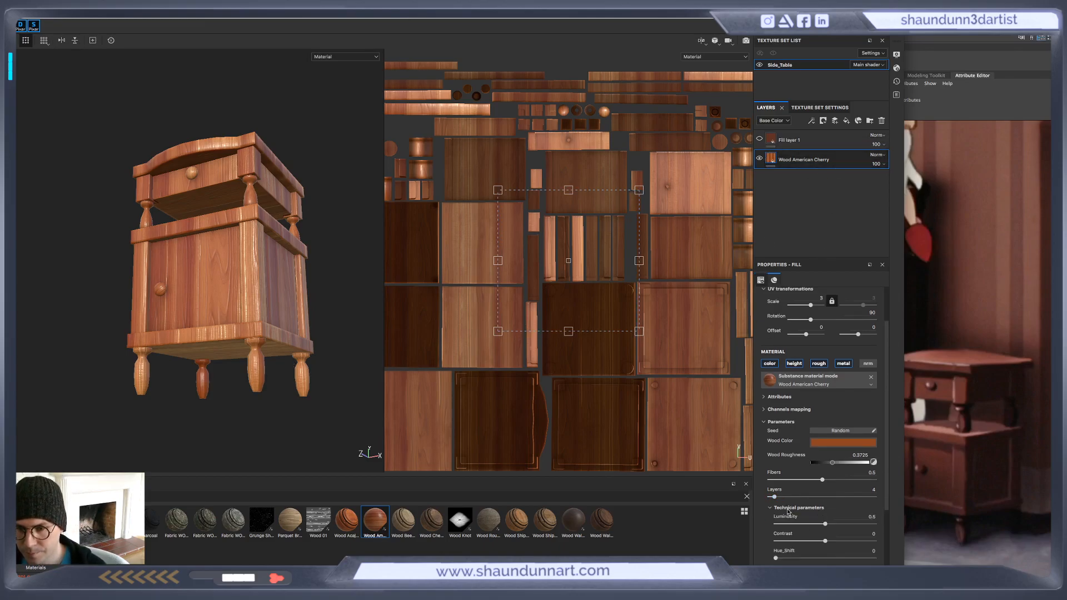
{"action": "scroll", "coordinate": [799, 517], "scroll_direction": "down", "scroll_amount": 2}
{"action": "scroll", "coordinate": [787, 540], "scroll_direction": "down", "scroll_amount": 1}
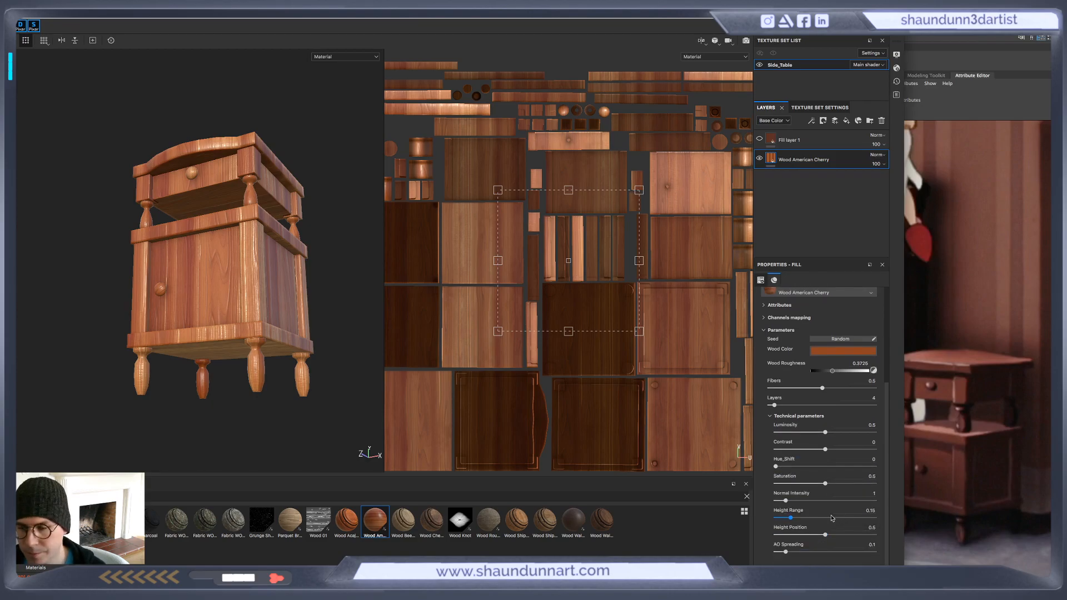
{"action": "scroll", "coordinate": [832, 518], "scroll_direction": "up", "scroll_amount": 3}
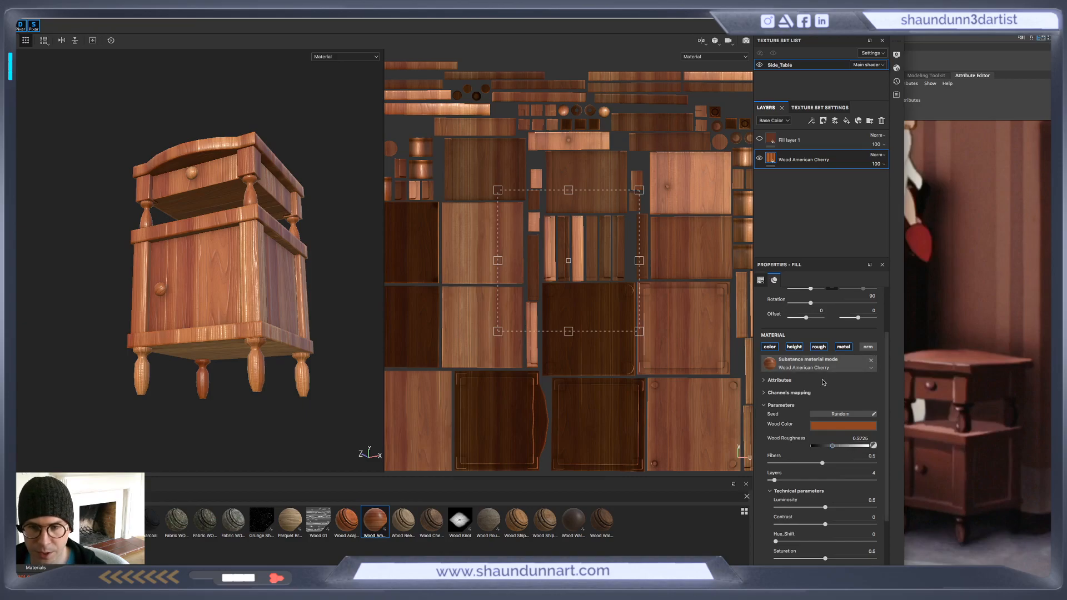
{"action": "scroll", "coordinate": [789, 451], "scroll_direction": "down", "scroll_amount": 3}
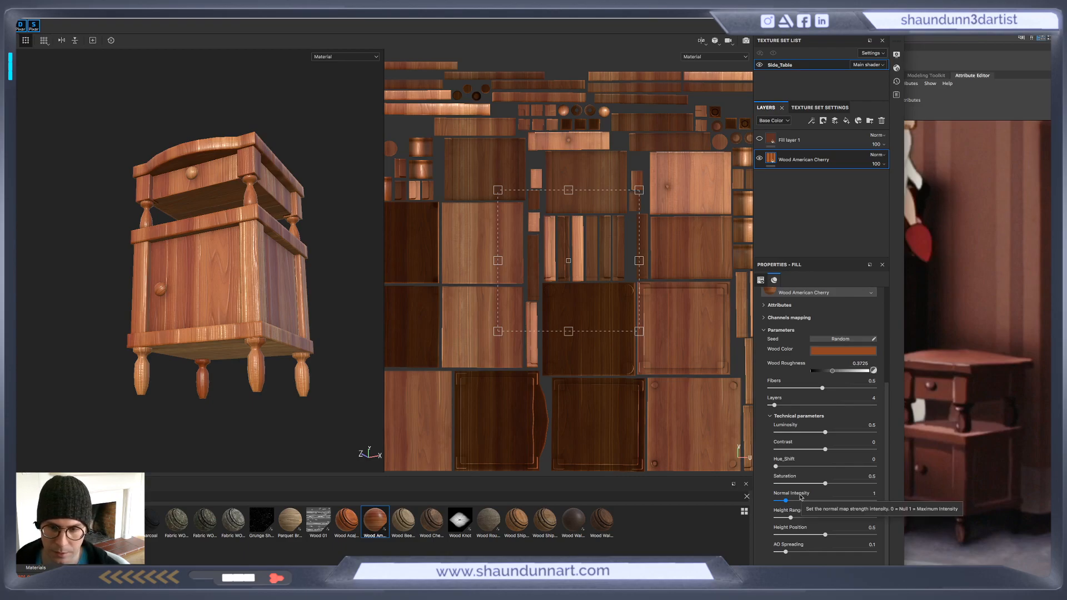
{"action": "left_click_drag", "start_coordinate": [792, 519], "coordinate": [783, 519]}
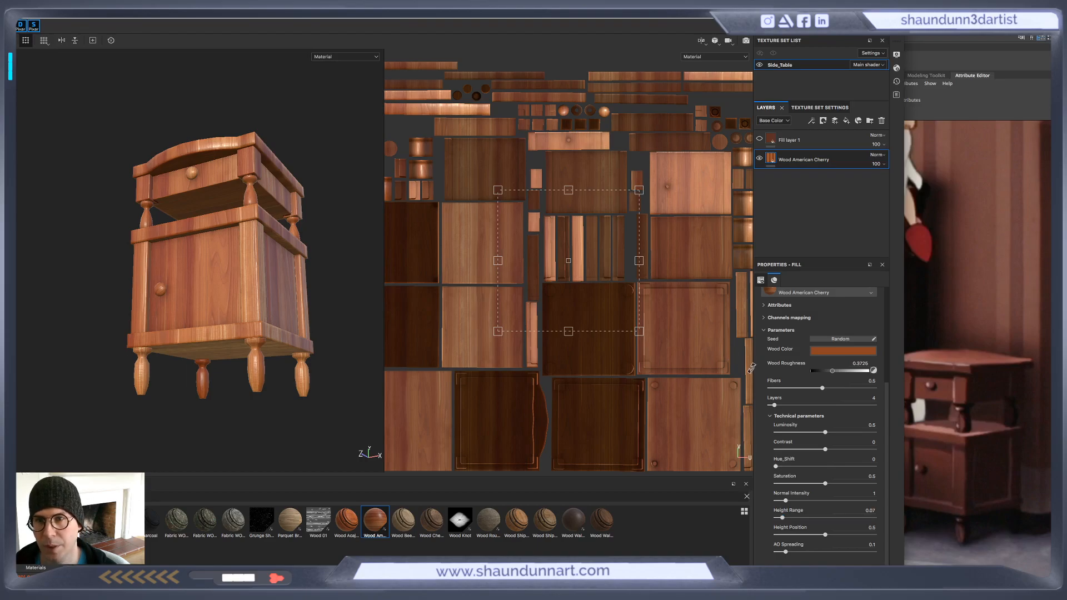
Show Fill layer 1 again and look through its Base Color blend modes, keeping Normal
{"action": "left_click", "coordinate": [759, 139]}
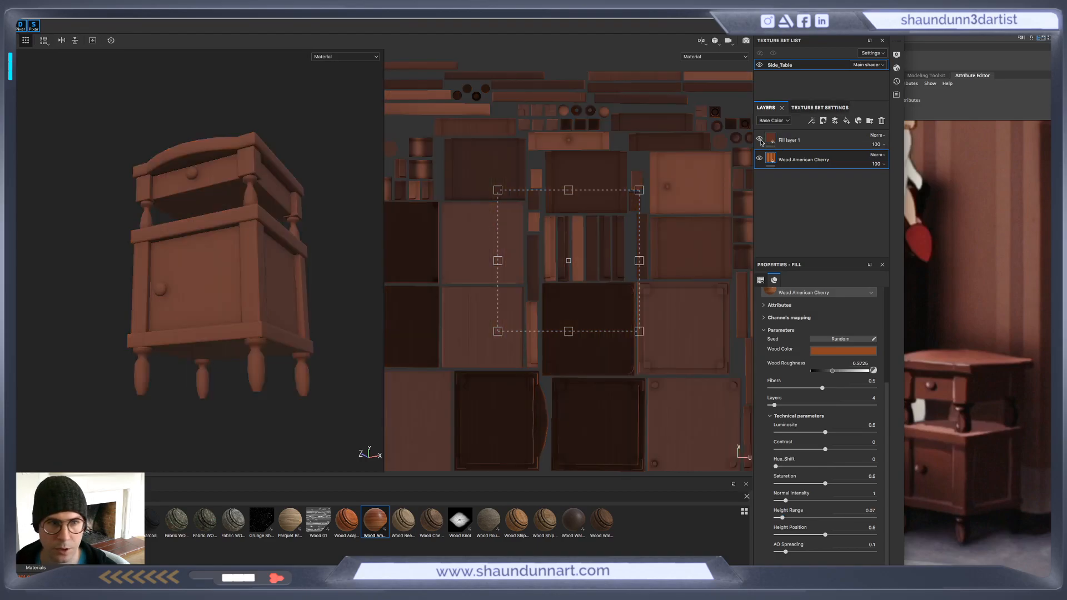
{"action": "left_click", "coordinate": [849, 140]}
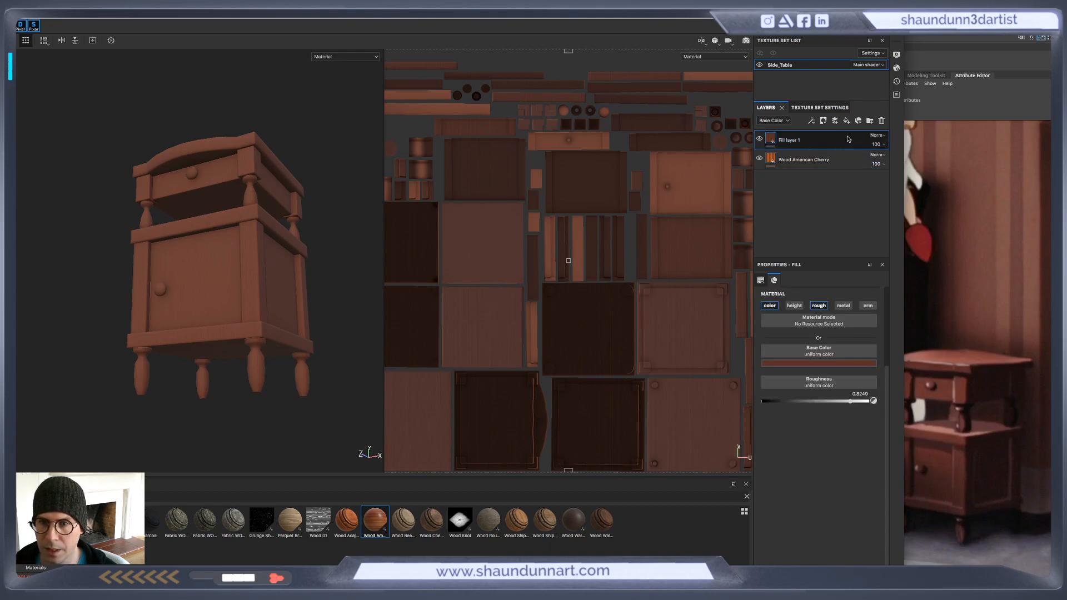
{"action": "left_click", "coordinate": [873, 136]}
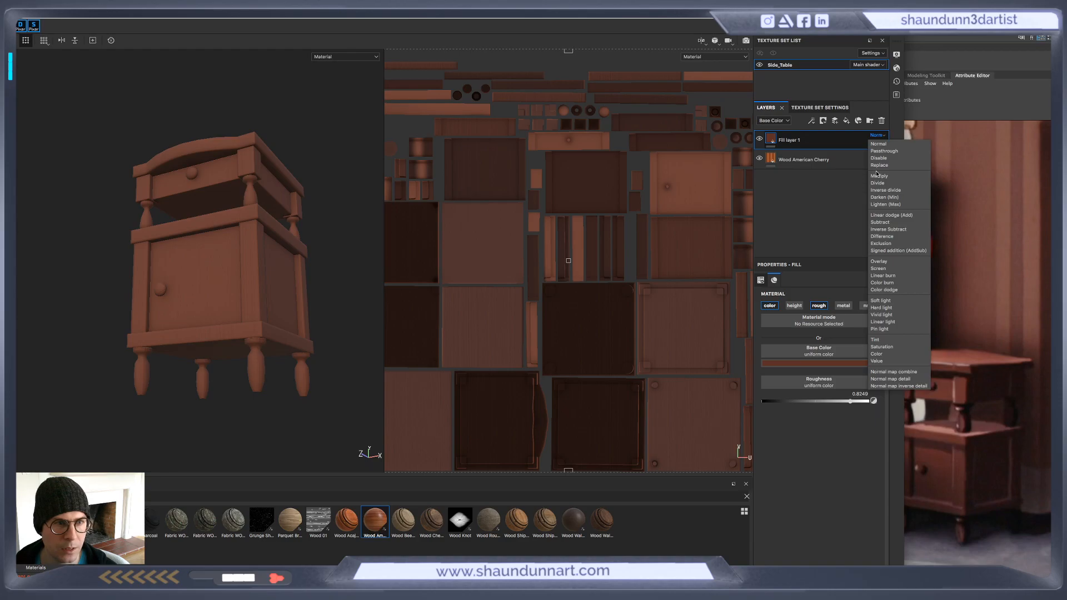
{"action": "left_click", "coordinate": [826, 192]}
{"action": "left_click_drag", "start_coordinate": [280, 350], "coordinate": [317, 369], "text": "alt"}
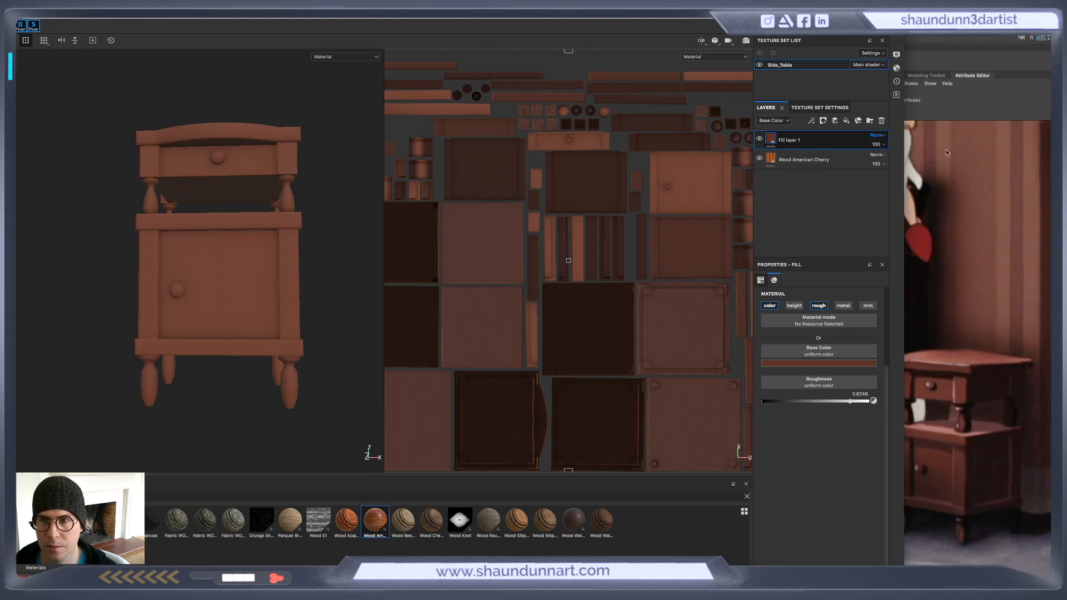
Set the Base Color opacity of Fill layer 1 to 81 and check how the wood grain blends on the table
{"action": "left_click", "coordinate": [880, 138]}
{"action": "left_click", "coordinate": [877, 143]}
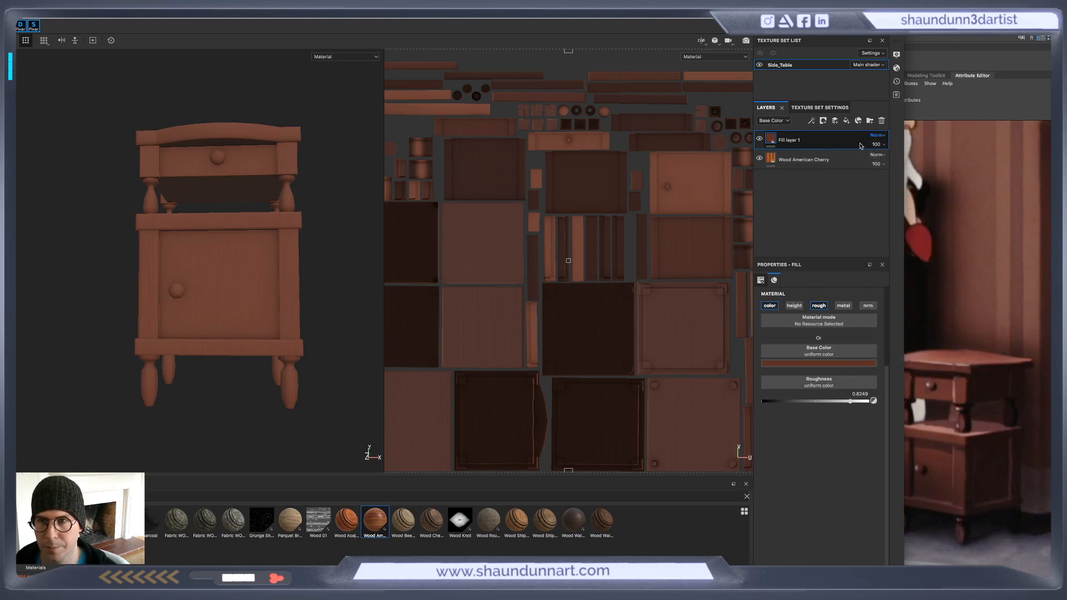
{"action": "left_click", "coordinate": [880, 136]}
{"action": "left_click", "coordinate": [877, 145]}
{"action": "left_click", "coordinate": [876, 145]}
{"action": "left_click_drag", "start_coordinate": [908, 160], "coordinate": [901, 162]}
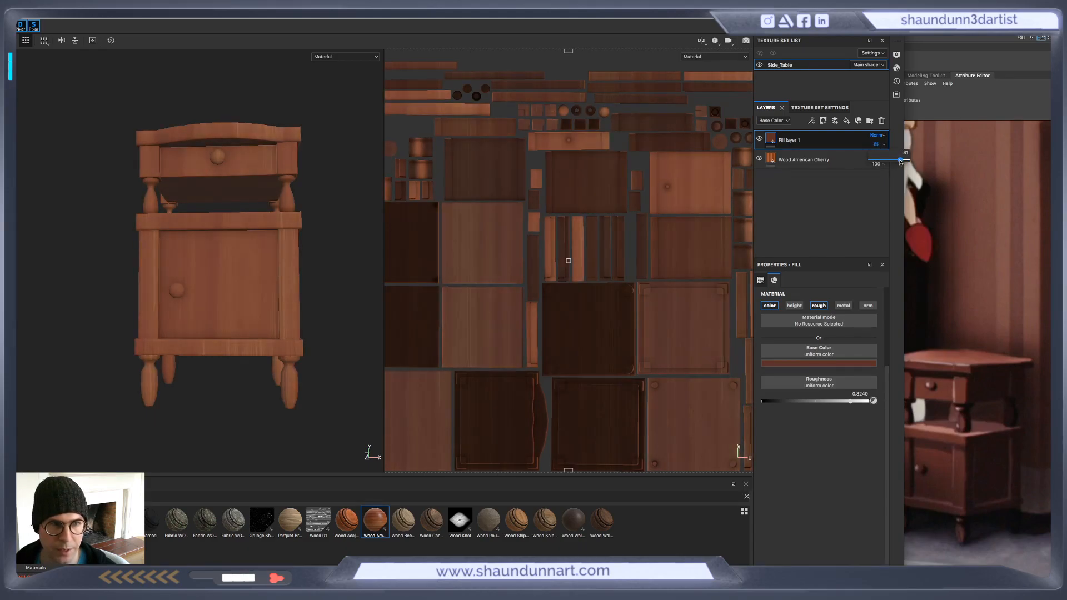
{"action": "left_click_drag", "start_coordinate": [302, 305], "coordinate": [305, 369], "text": "alt"}
{"action": "left_click_drag", "start_coordinate": [355, 240], "coordinate": [289, 232], "text": "alt"}
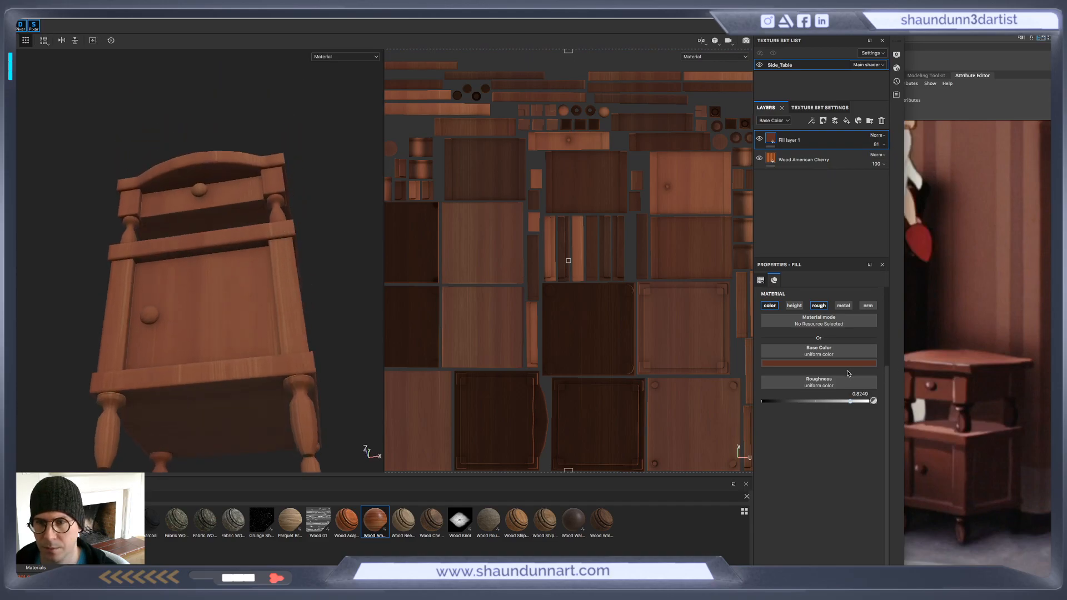
Disable the roughness channel of Fill layer 1 and inspect the wood's surface shine
{"action": "left_click", "coordinate": [820, 306]}
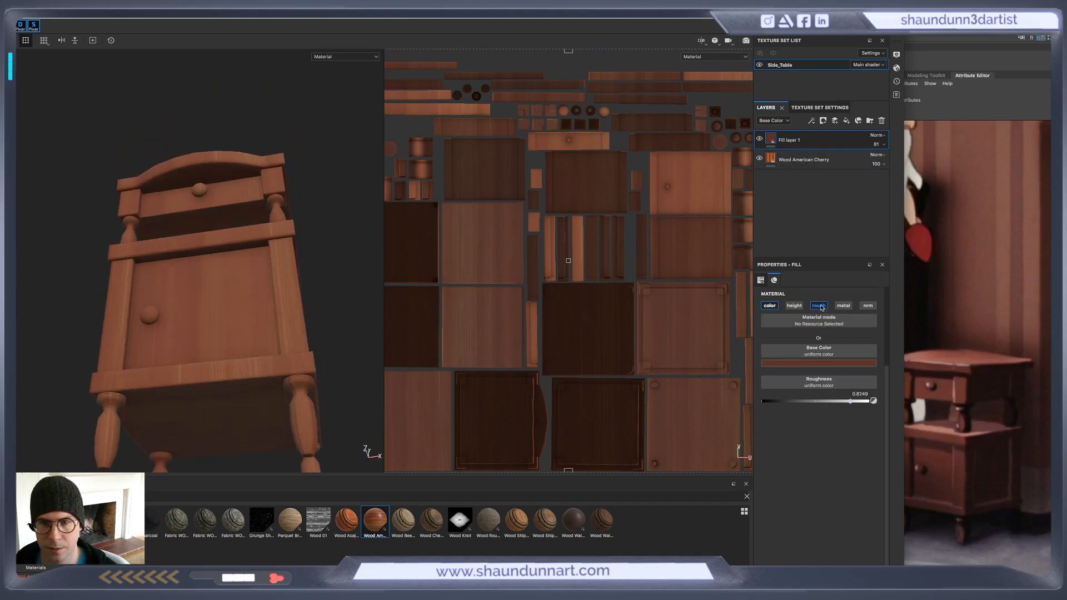
{"action": "left_click", "coordinate": [820, 305]}
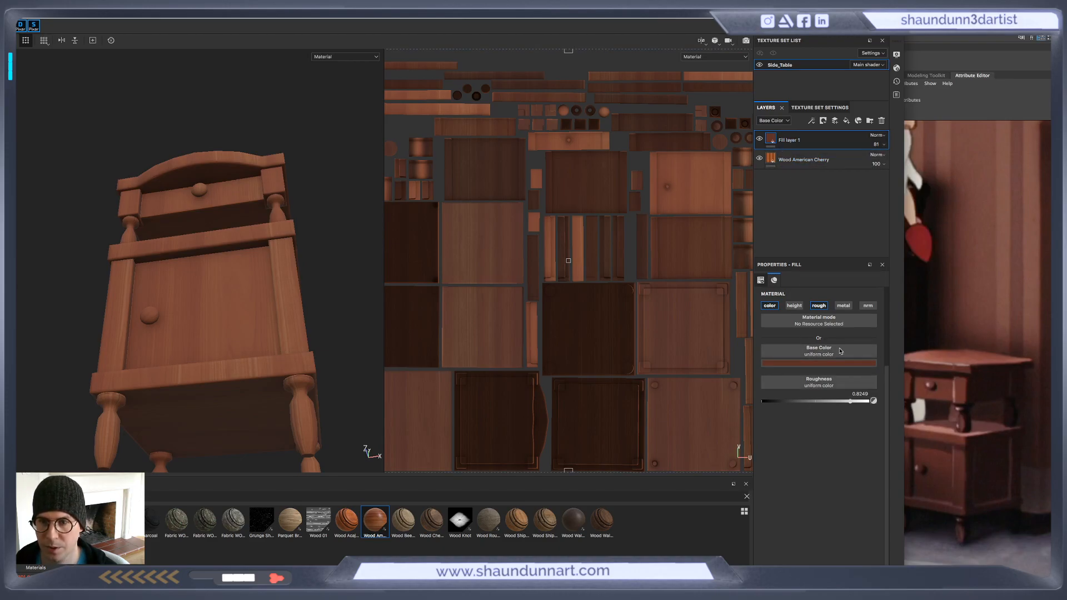
{"action": "left_click", "coordinate": [820, 306]}
{"action": "left_click_drag", "start_coordinate": [280, 260], "coordinate": [272, 291], "text": "alt"}
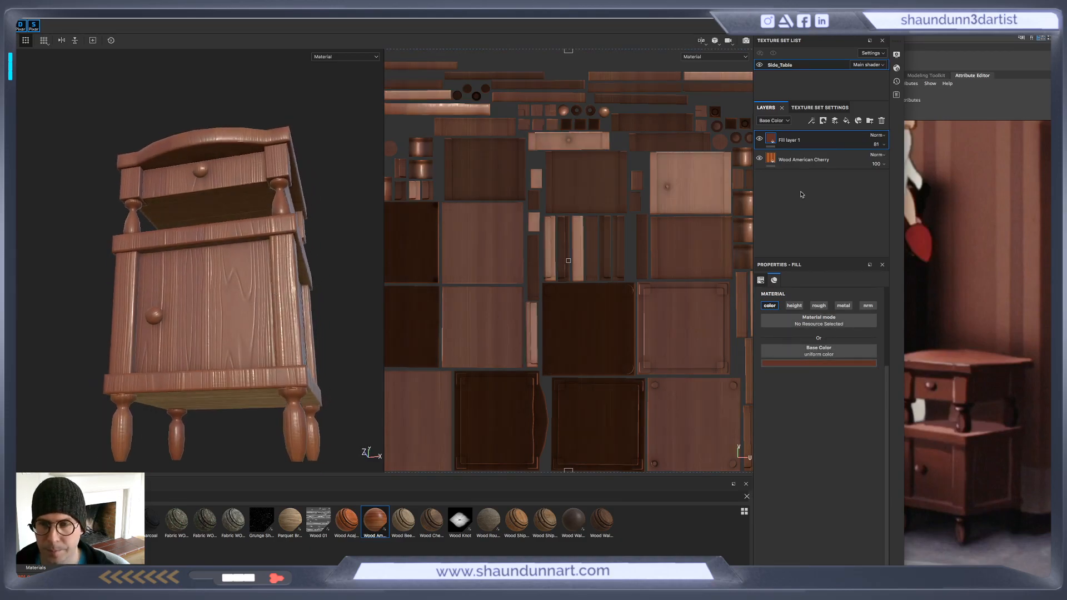
Set the Height Range of the Wood American Cherry layer to 0.03 and check the grain relief on the whole table
{"action": "left_click", "coordinate": [797, 163]}
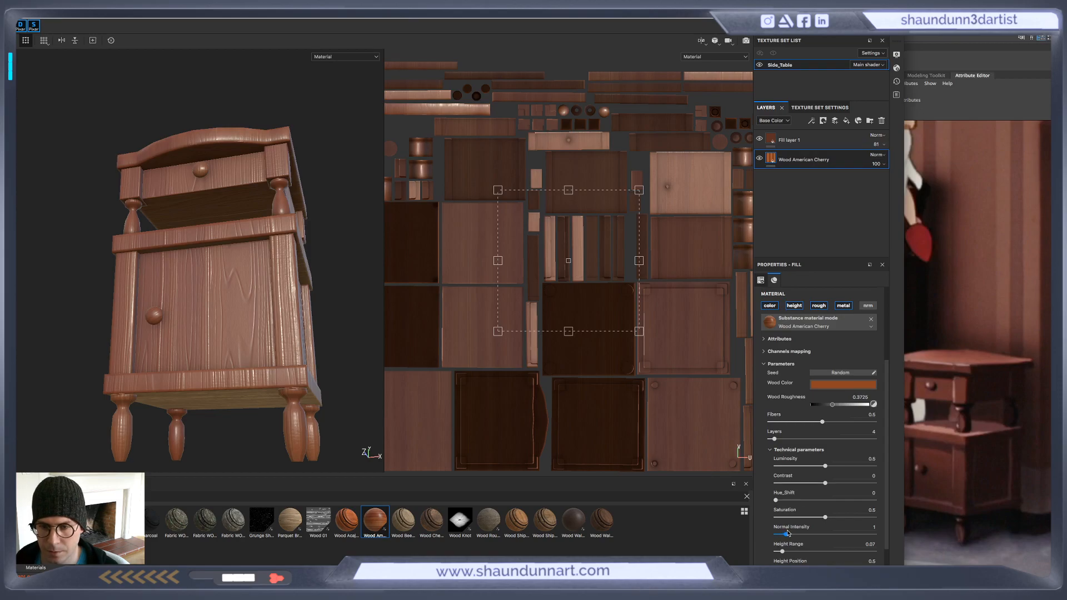
{"action": "left_click_drag", "start_coordinate": [783, 551], "coordinate": [777, 552]}
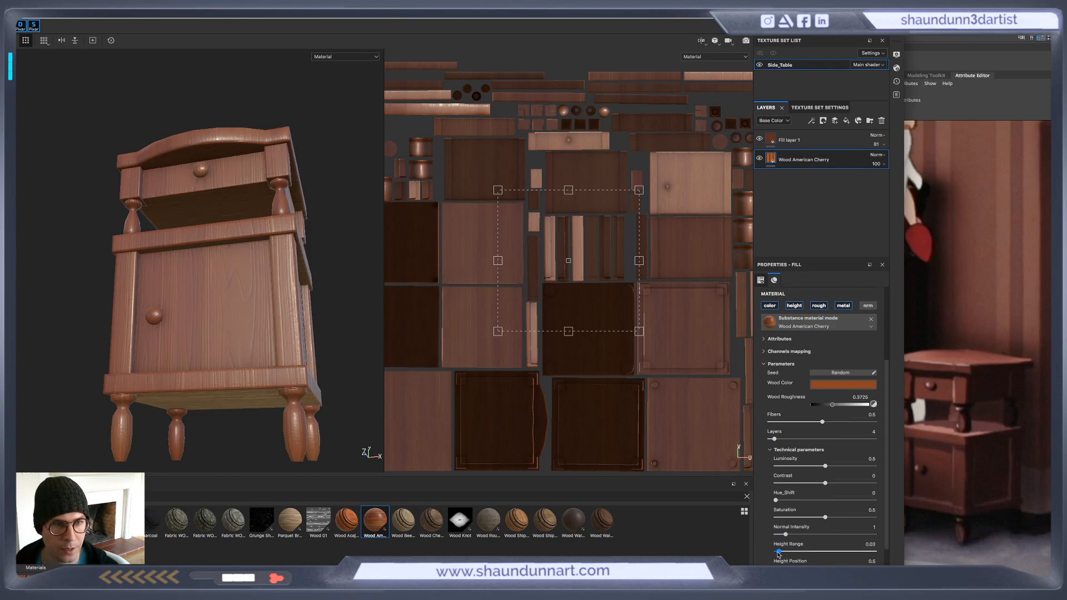
{"action": "mouse_move", "coordinate": [324, 285]}
{"action": "left_mouse_down", "text": "alt"}
{"action": "mouse_move", "coordinate": [287, 281]}
{"action": "mouse_move", "coordinate": [290, 419]}
{"action": "mouse_move", "coordinate": [213, 332]}
{"action": "mouse_move", "coordinate": [326, 330]}
{"action": "mouse_move", "coordinate": [352, 230]}
{"action": "mouse_move", "coordinate": [357, 281]}
{"action": "mouse_move", "coordinate": [431, 340]}
{"action": "mouse_move", "coordinate": [340, 281]}
{"action": "left_mouse_up", "text": "alt"}
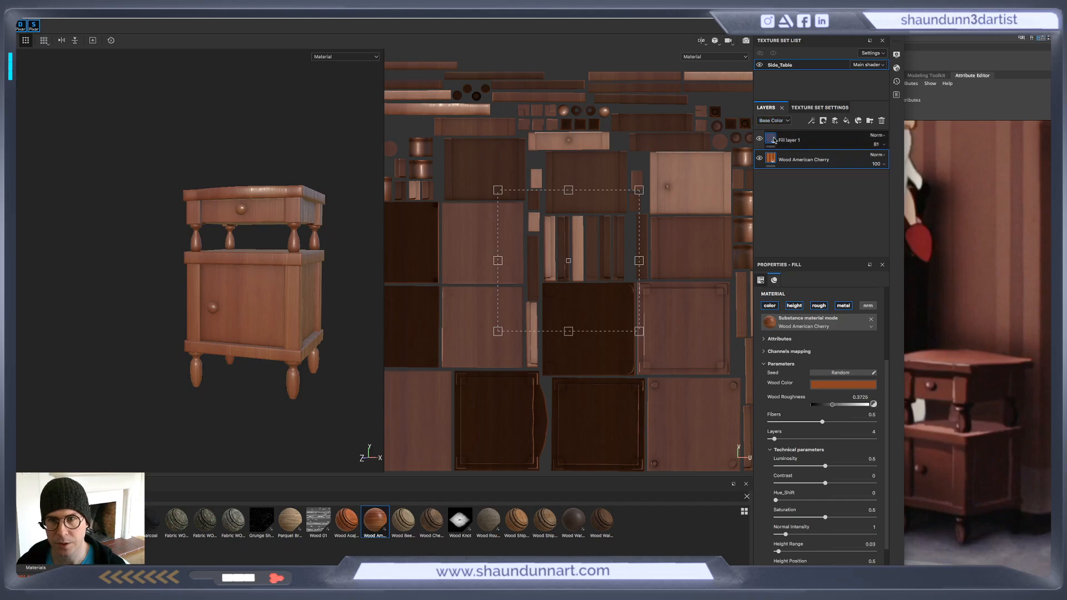
{"action": "left_click", "coordinate": [776, 141]}
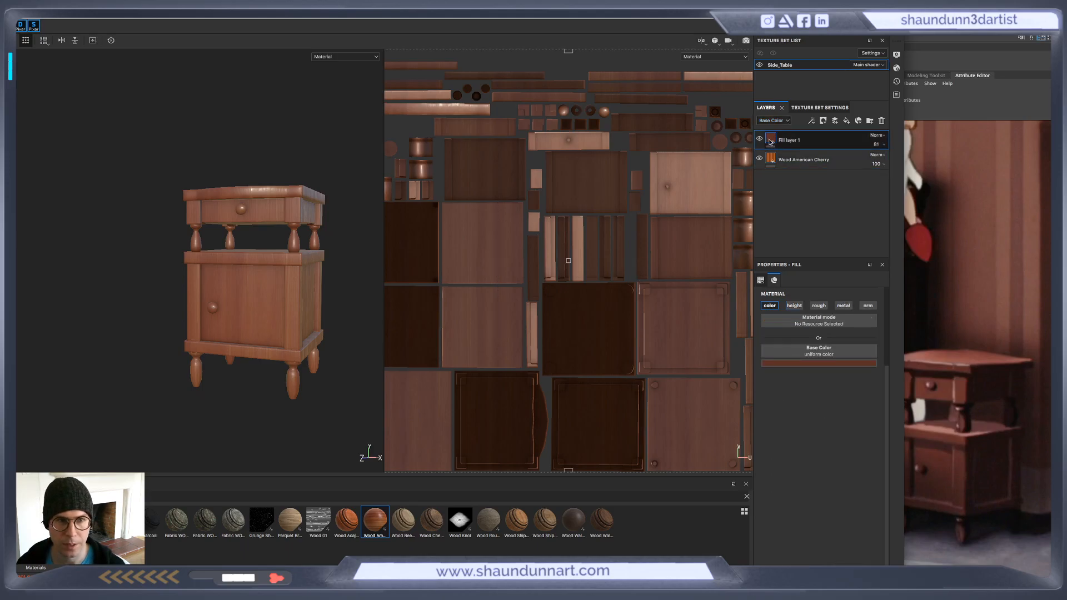
{"action": "right_click", "coordinate": [770, 143]}
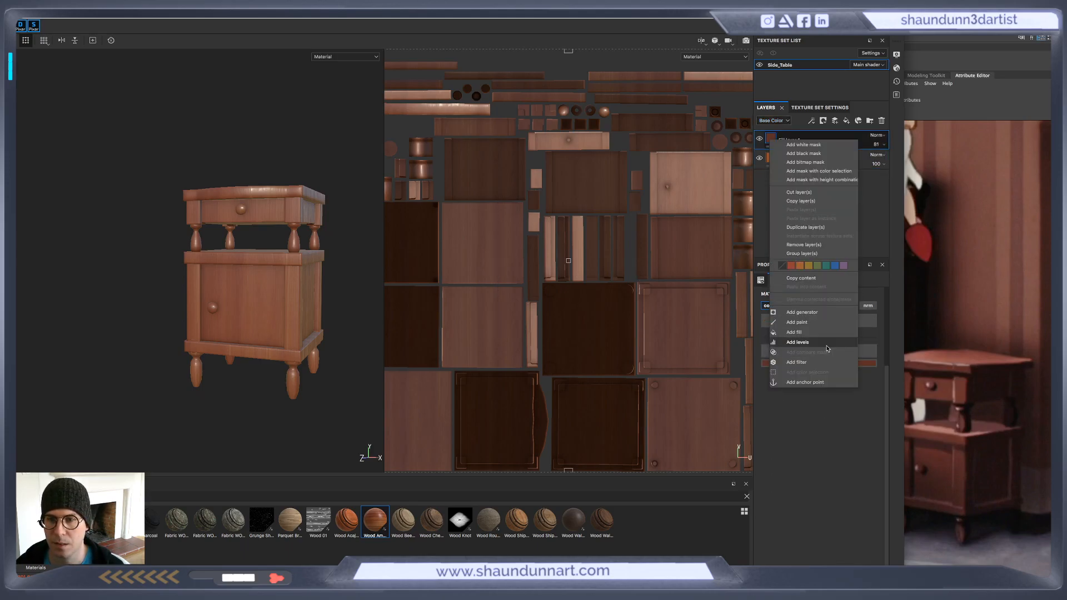
{"action": "left_click", "coordinate": [827, 342]}
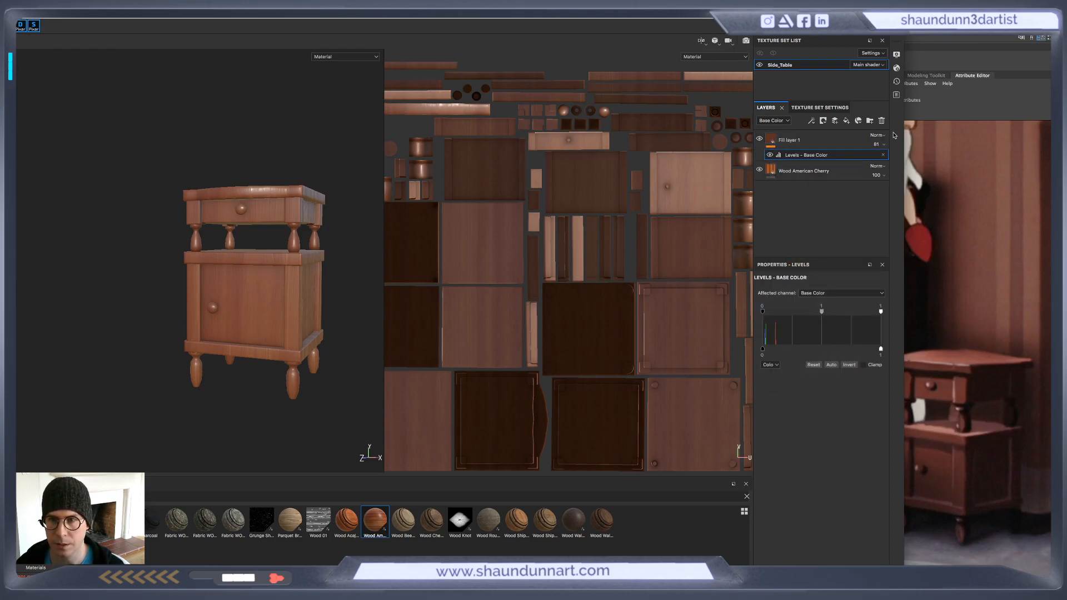
{"action": "left_click", "coordinate": [883, 155]}
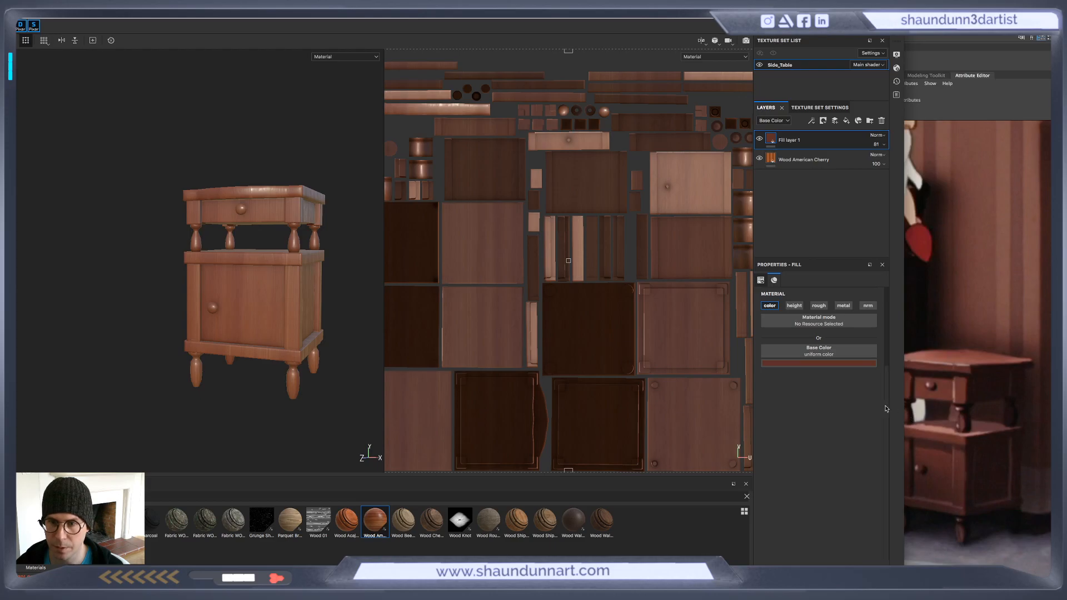
Shift the base color of Fill layer 1 to pure red with hue 0.000 and raise its saturation
{"action": "left_click", "coordinate": [850, 363]}
{"action": "left_click", "coordinate": [888, 423]}
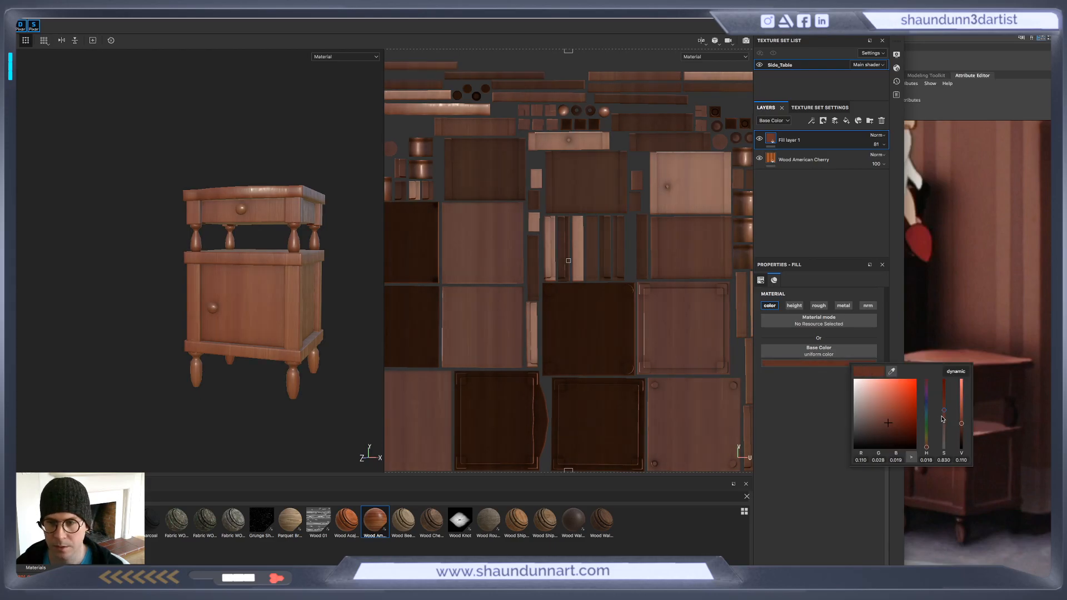
{"action": "left_click_drag", "start_coordinate": [943, 407], "coordinate": [929, 451]}
{"action": "key", "text": "ctrl+z"}
{"action": "key", "text": "ctrl+z"}
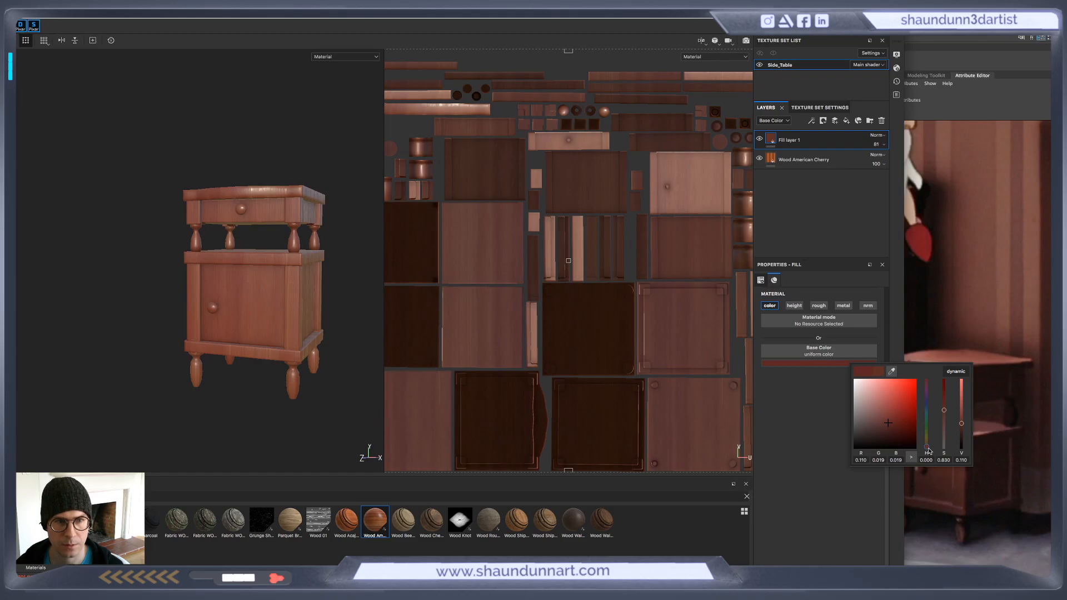
{"action": "left_click_drag", "start_coordinate": [943, 410], "coordinate": [949, 404]}
{"action": "right_click_drag", "start_coordinate": [280, 446], "coordinate": [309, 420], "text": "alt"}
{"action": "middle_click_drag", "start_coordinate": [309, 420], "coordinate": [287, 420], "text": "alt"}
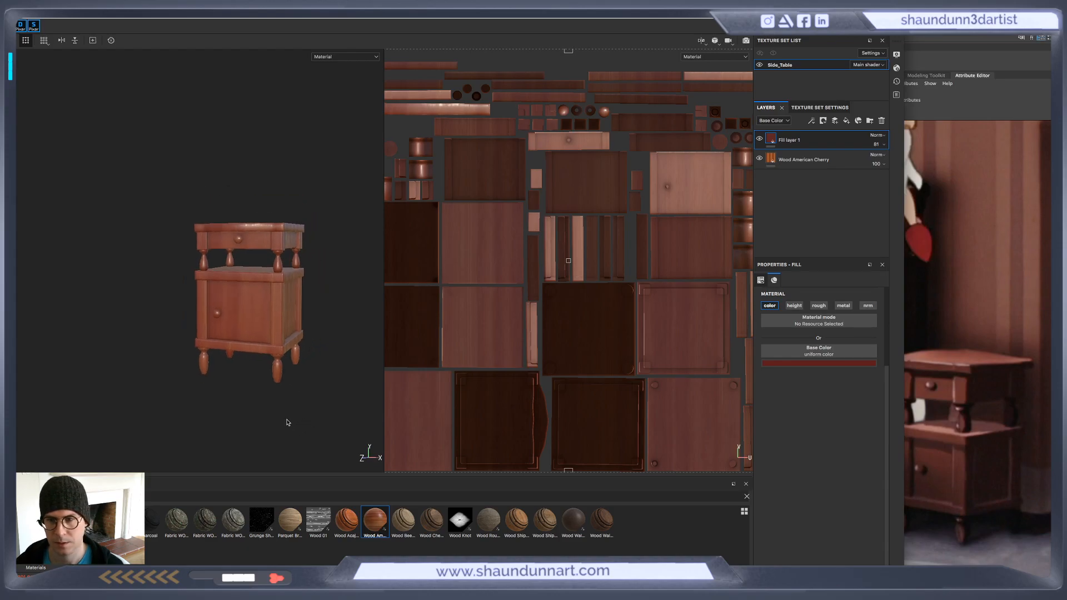
Change the Wood American Cherry layer's wood color to a dark red with hue 0.003, saturation 0.947 and value 0.305
{"action": "left_click", "coordinate": [826, 159]}
{"action": "left_click", "coordinate": [850, 384]}
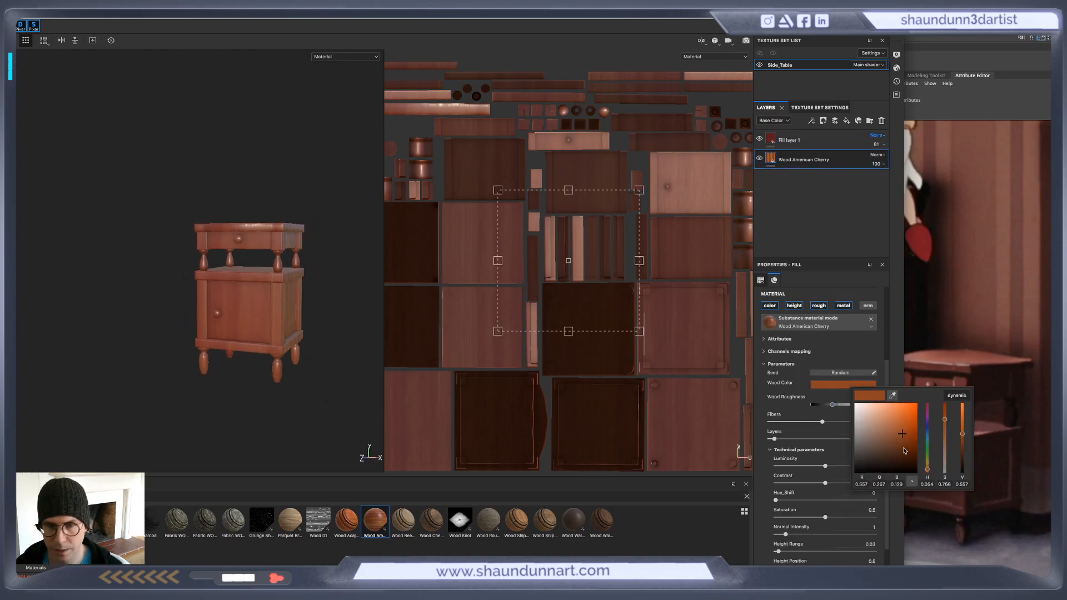
{"action": "left_click", "coordinate": [892, 395]}
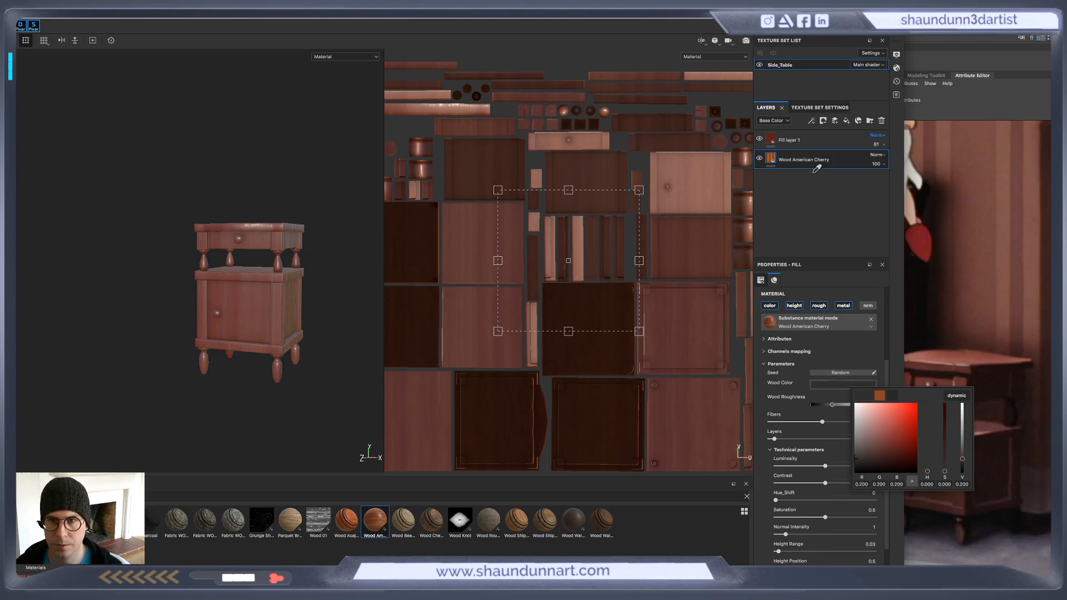
{"action": "left_click", "coordinate": [907, 449]}
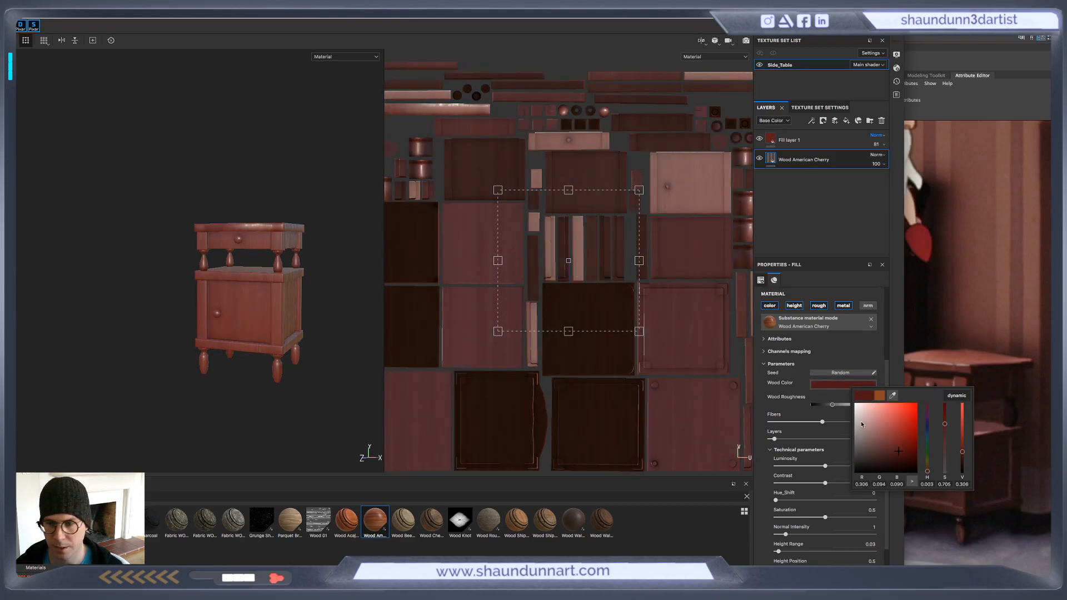
{"action": "mouse_move", "coordinate": [901, 455]}
{"action": "left_mouse_down"}
{"action": "mouse_move", "coordinate": [886, 474]}
{"action": "mouse_move", "coordinate": [910, 446]}
{"action": "mouse_move", "coordinate": [915, 454]}
{"action": "left_mouse_up"}
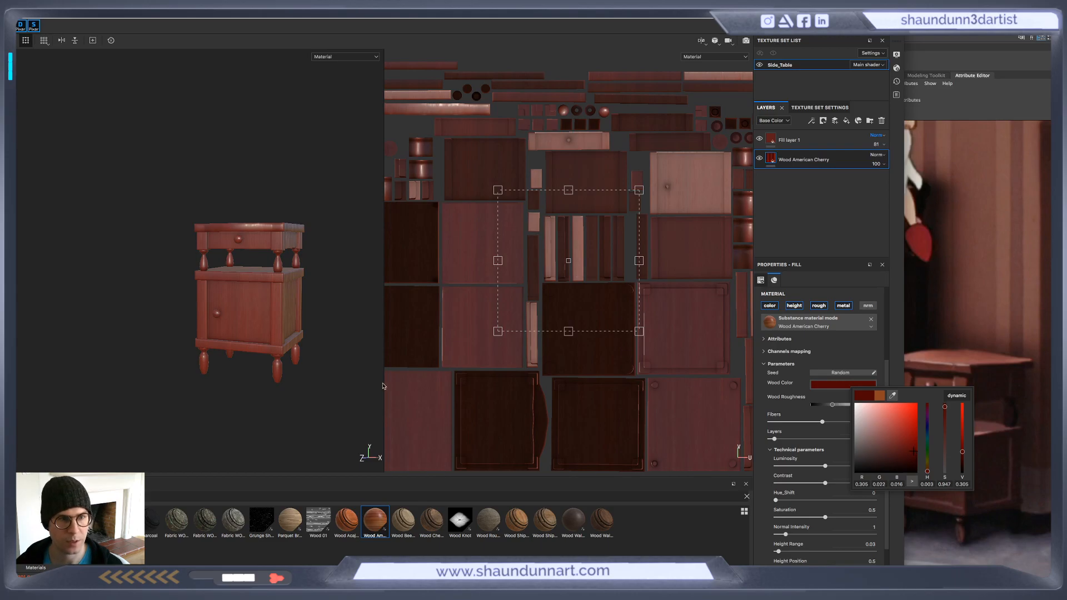
{"action": "left_click", "coordinate": [336, 388]}
{"action": "left_click_drag", "start_coordinate": [335, 388], "coordinate": [340, 352], "text": "alt"}
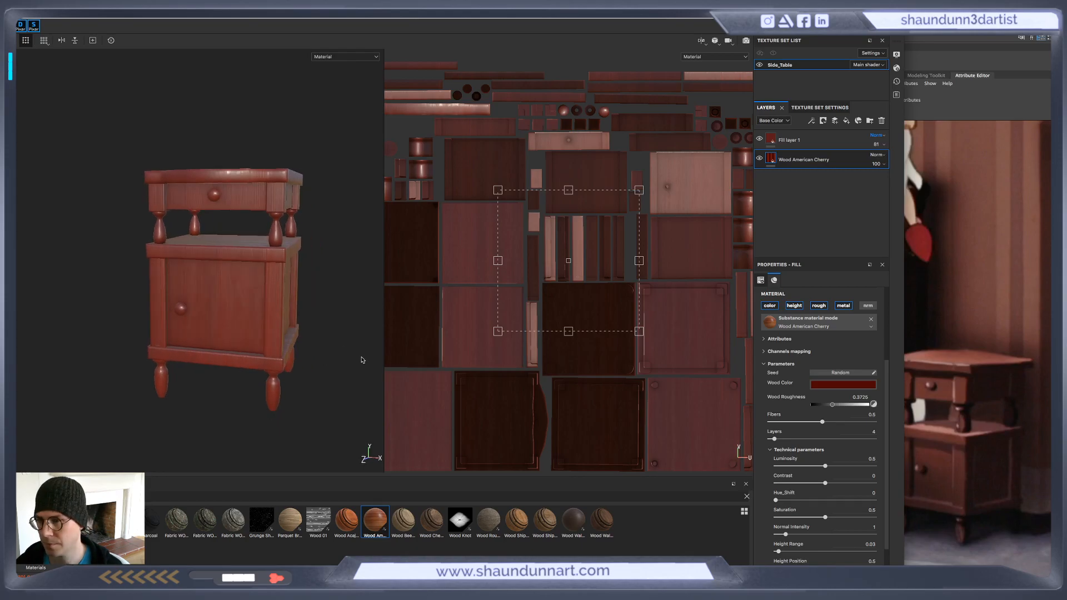
Warm Fill layer 1's base color to a reddish brown with hue 0.019, saturation 0.908 and value 0.110
{"action": "left_click", "coordinate": [771, 140]}
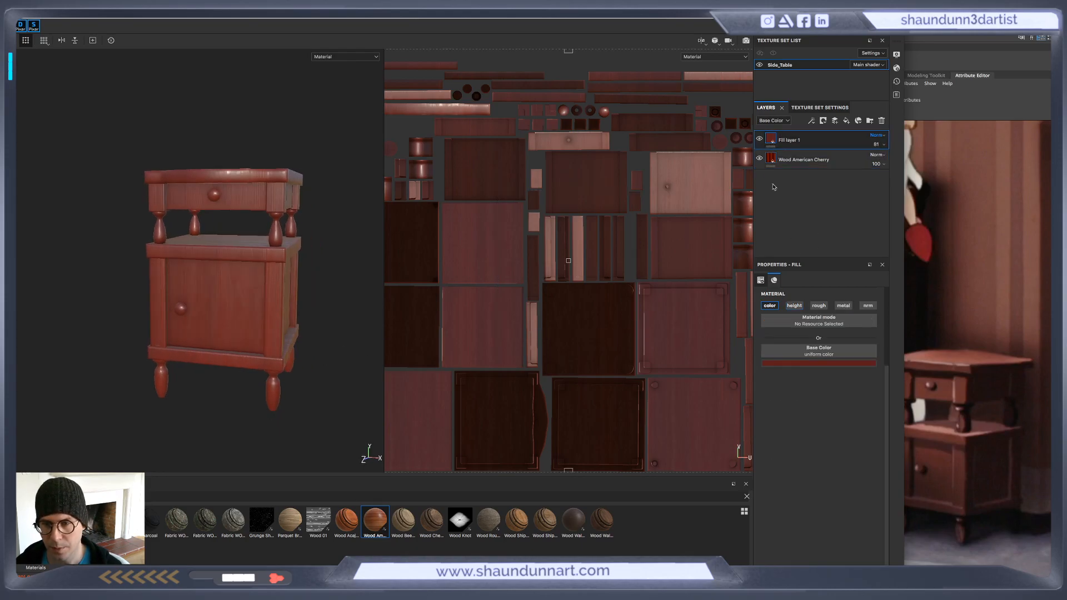
{"action": "left_click", "coordinate": [831, 367]}
{"action": "left_click_drag", "start_coordinate": [882, 428], "coordinate": [880, 434]}
{"action": "left_click", "coordinate": [942, 424]}
{"action": "left_click_drag", "start_coordinate": [926, 403], "coordinate": [942, 422]}
{"action": "left_click", "coordinate": [943, 424]}
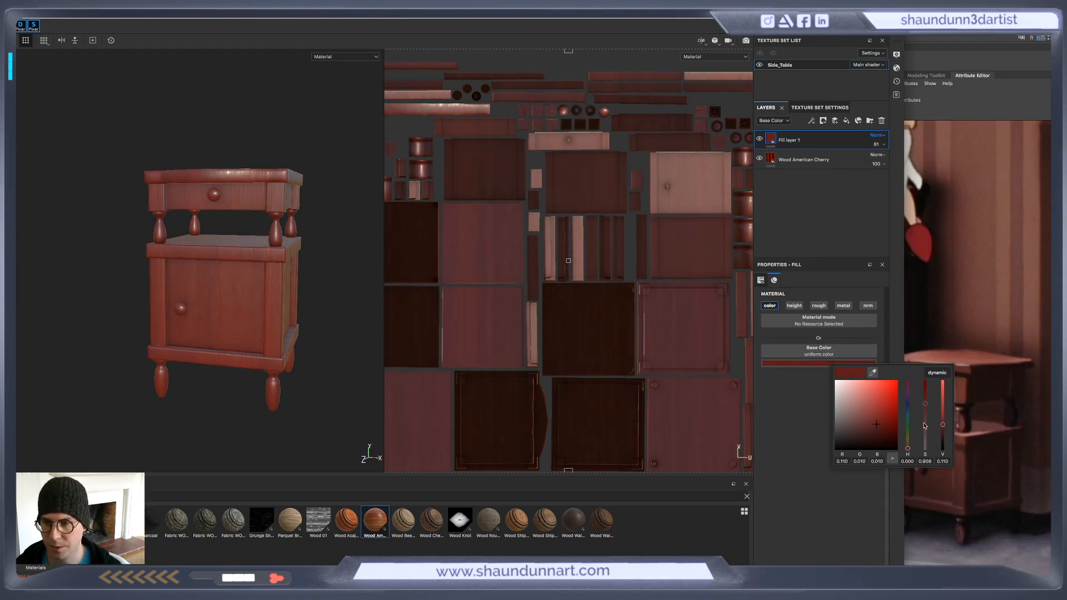
{"action": "left_click", "coordinate": [908, 451]}
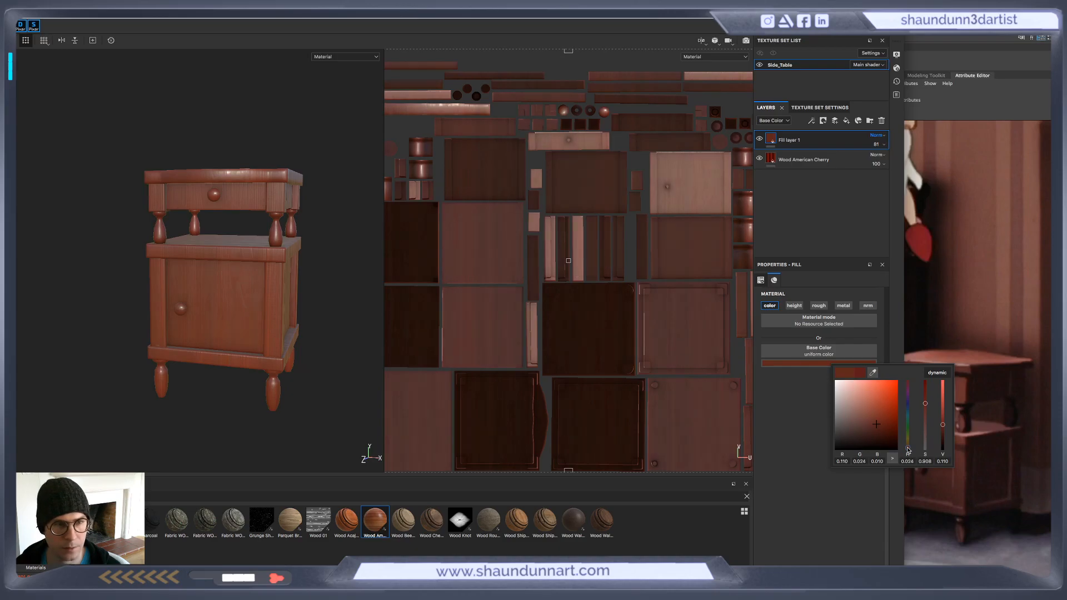
{"action": "left_click_drag", "start_coordinate": [908, 450], "coordinate": [909, 451]}
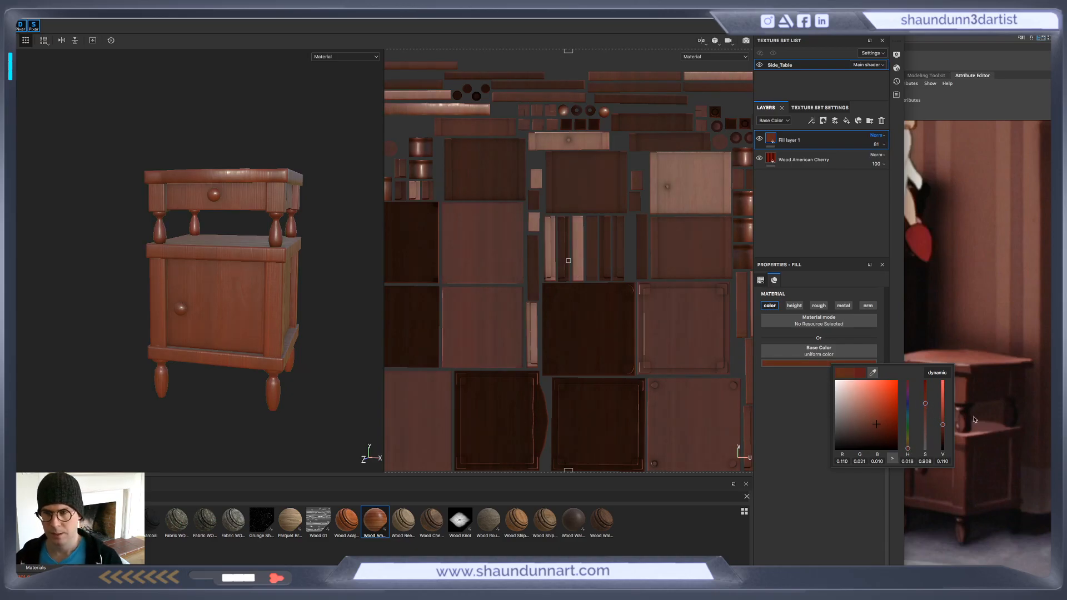
{"action": "left_click", "coordinate": [779, 537]}
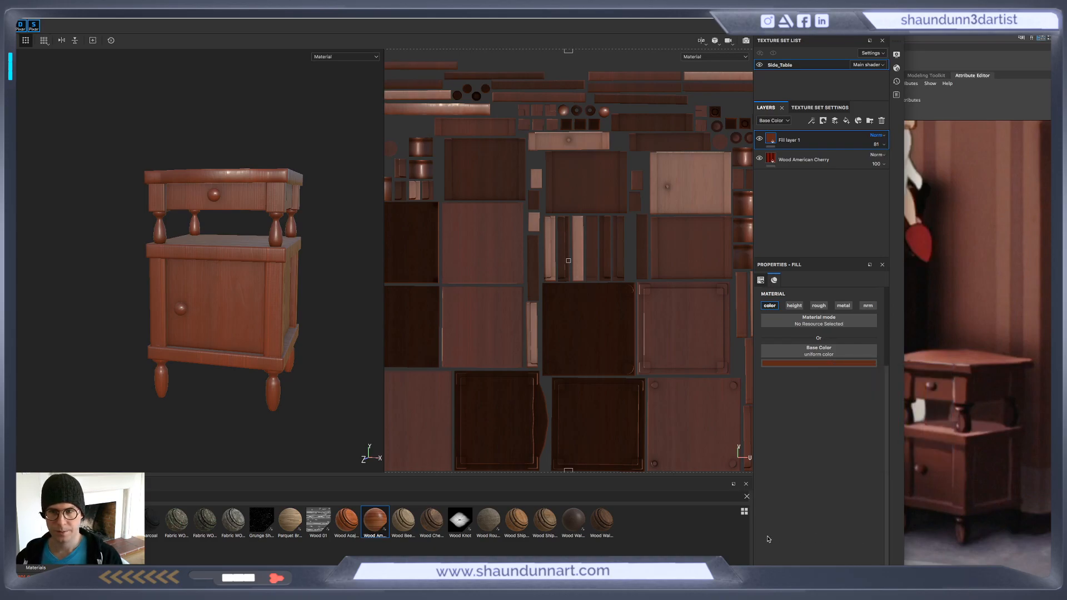
Render the side table in Iray, examine the wood material from several angles, and return to the 3D and UV painting views
{"action": "left_click_drag", "start_coordinate": [108, 366], "coordinate": [183, 361], "text": "alt"}
{"action": "scroll", "coordinate": [109, 381], "scroll_direction": "down", "scroll_amount": 5}
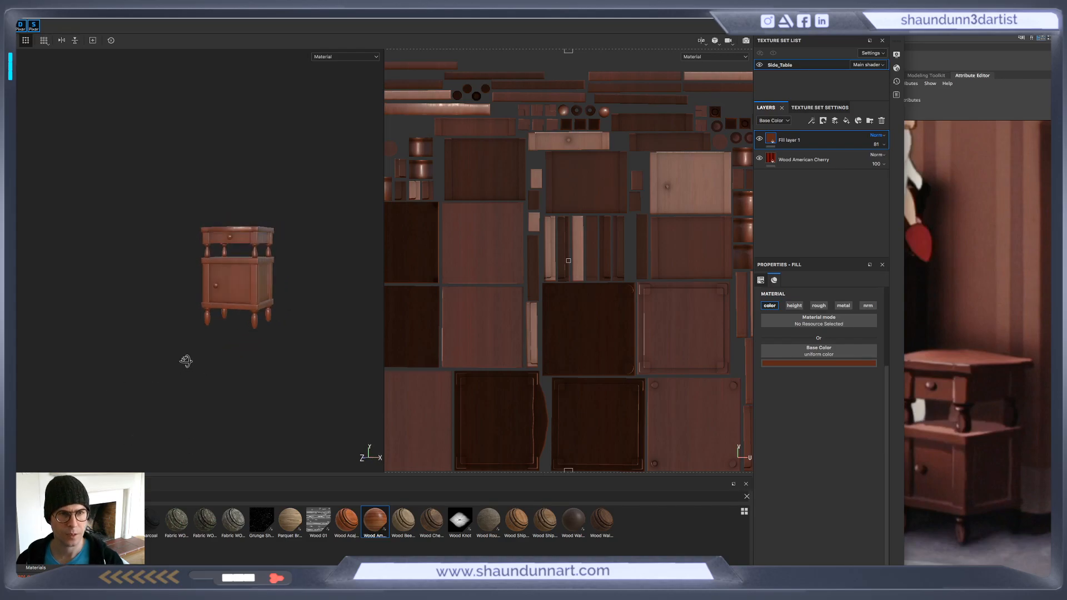
{"action": "left_click", "coordinate": [748, 43]}
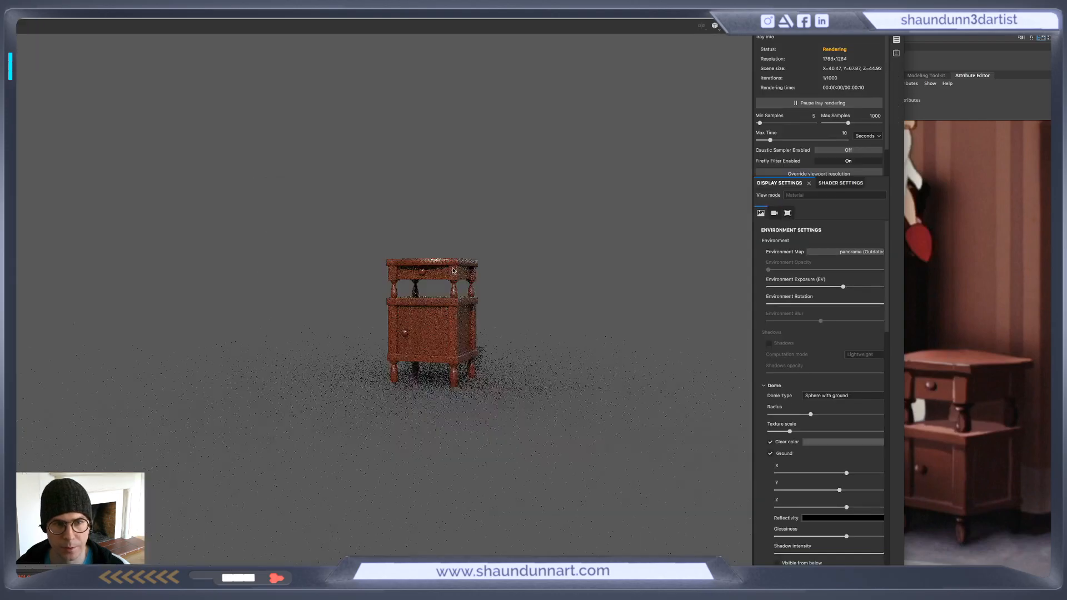
{"action": "scroll", "coordinate": [539, 331], "scroll_direction": "up", "scroll_amount": 8}
{"action": "middle_click_drag", "start_coordinate": [539, 330], "coordinate": [519, 313], "text": "alt"}
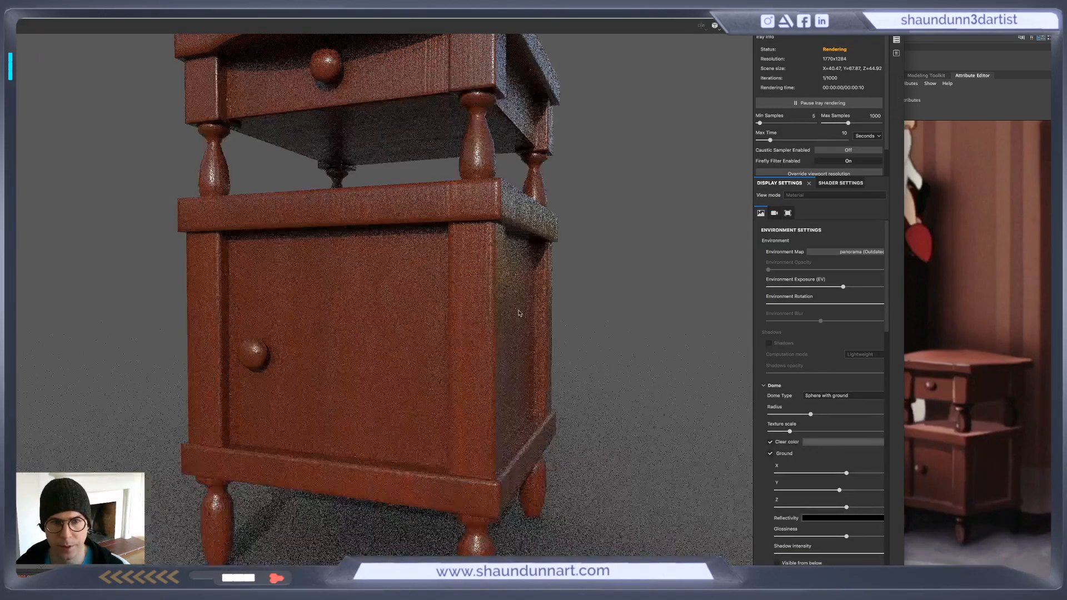
{"action": "scroll", "coordinate": [519, 313], "scroll_direction": "down", "scroll_amount": 3}
{"action": "scroll", "coordinate": [519, 314], "scroll_direction": "down", "scroll_amount": 2}
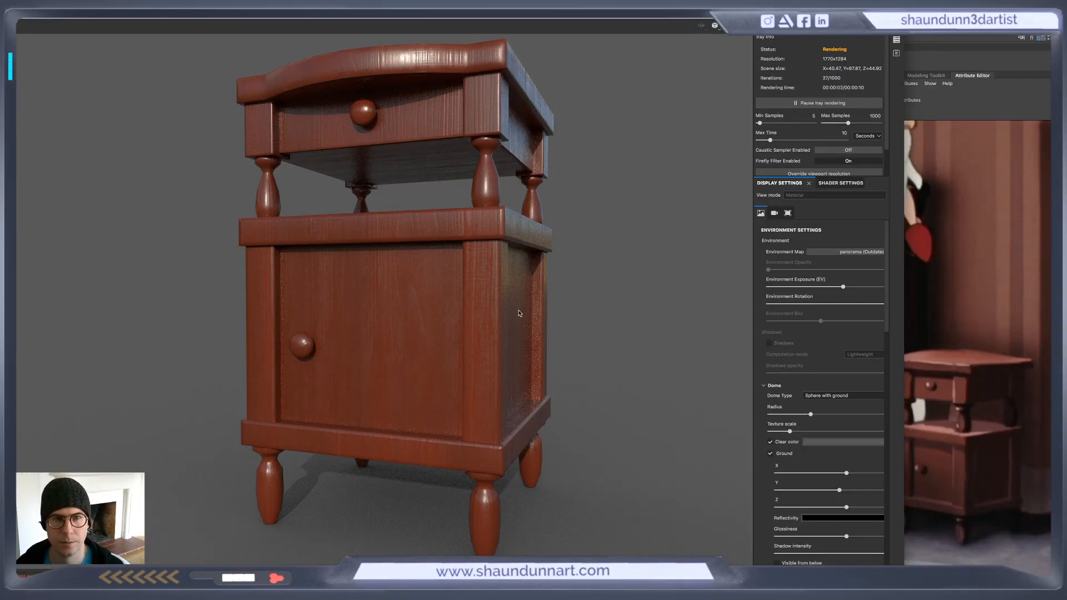
{"action": "scroll", "coordinate": [619, 316], "scroll_direction": "down", "scroll_amount": 2}
{"action": "scroll", "coordinate": [612, 322], "scroll_direction": "down", "scroll_amount": 2}
{"action": "left_click_drag", "start_coordinate": [519, 363], "coordinate": [558, 351], "text": "alt"}
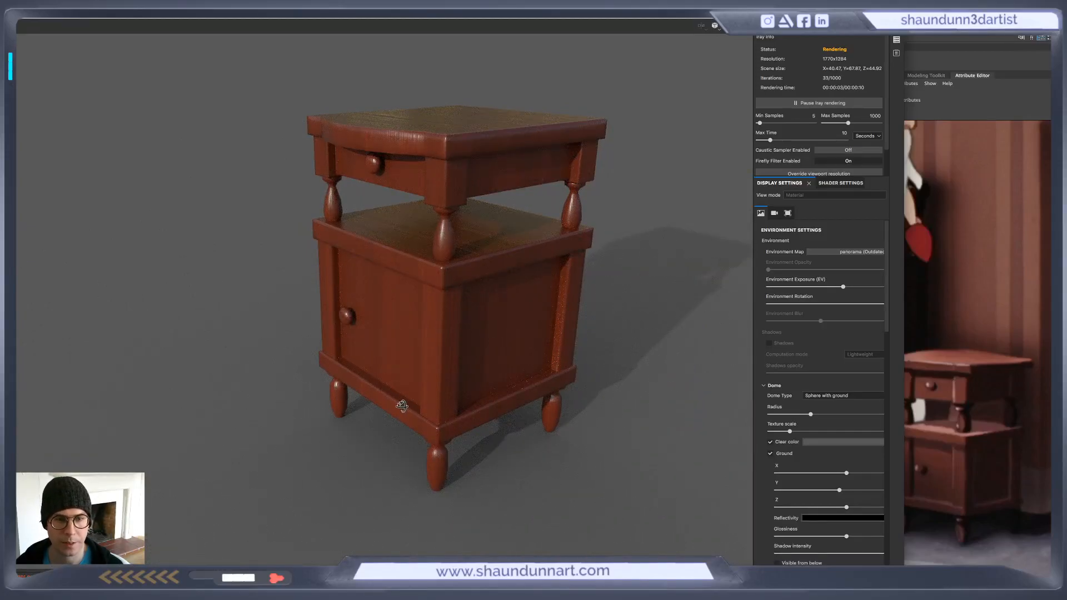
{"action": "left_click_drag", "start_coordinate": [397, 405], "coordinate": [409, 403], "text": "alt"}
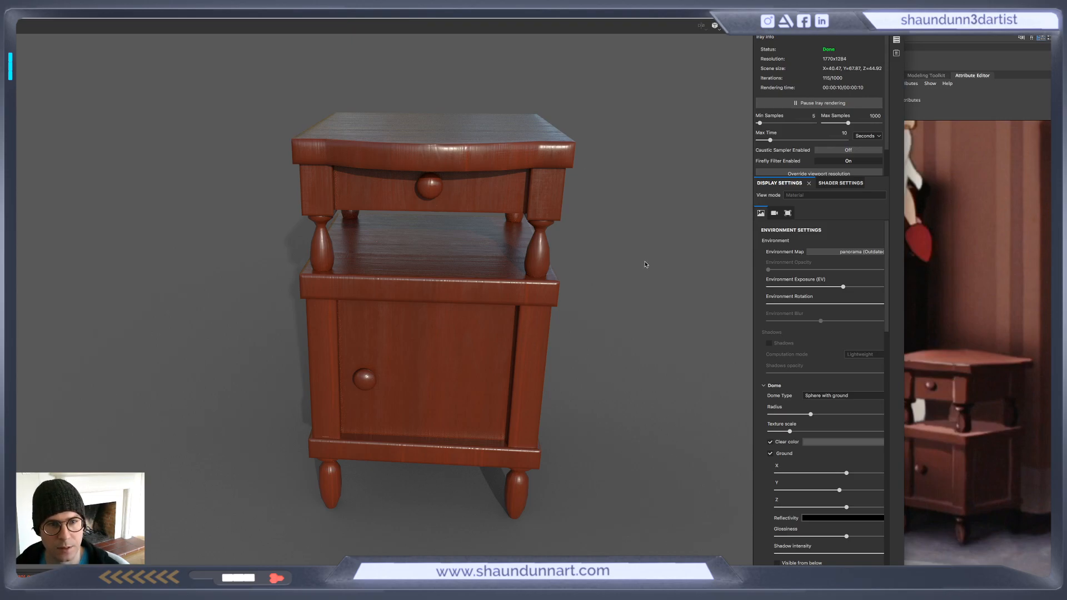
{"action": "left_click_drag", "start_coordinate": [698, 248], "coordinate": [608, 223], "text": "alt"}
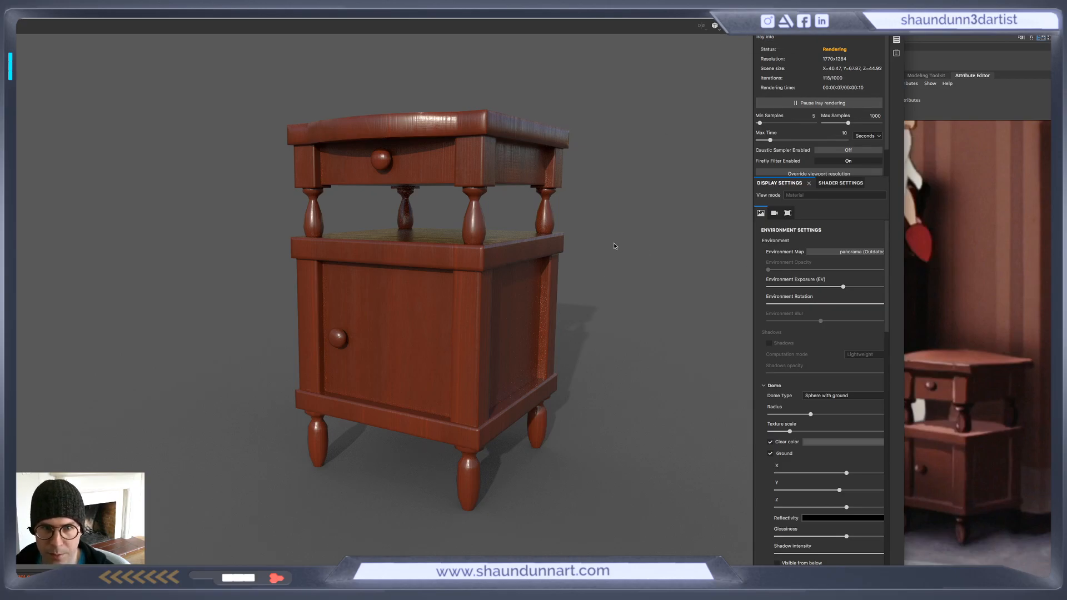
{"action": "key", "text": "F1"}
{"action": "left_click", "coordinate": [343, 389]}
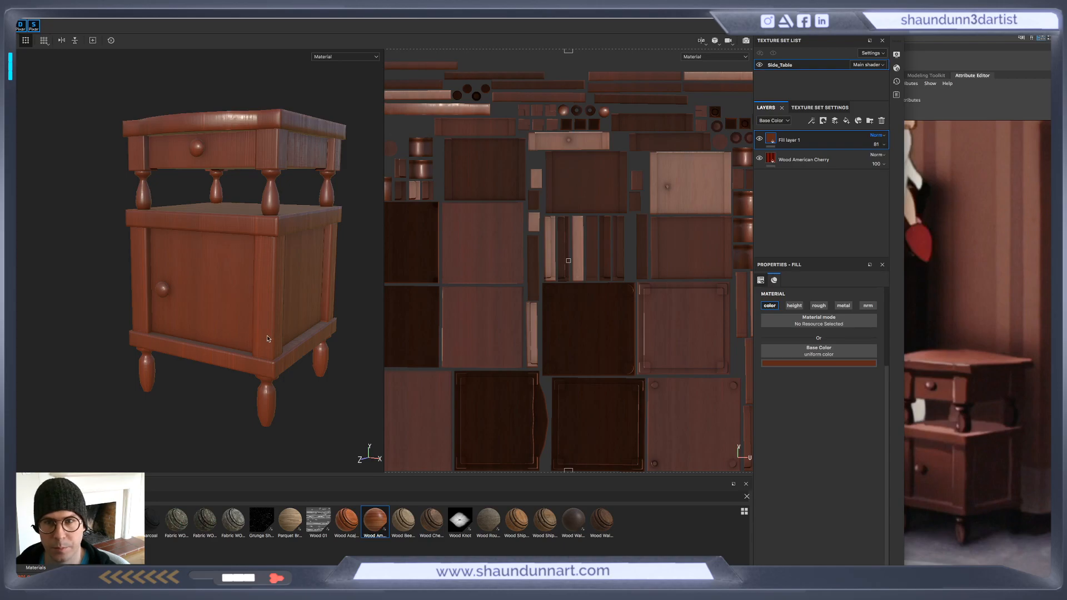
Open the texture export, choose the Unreal Engine 4 (Packed) configuration, and review the maps listed for the Side_Table texture set
{"action": "left_click", "coordinate": [89, 12]}
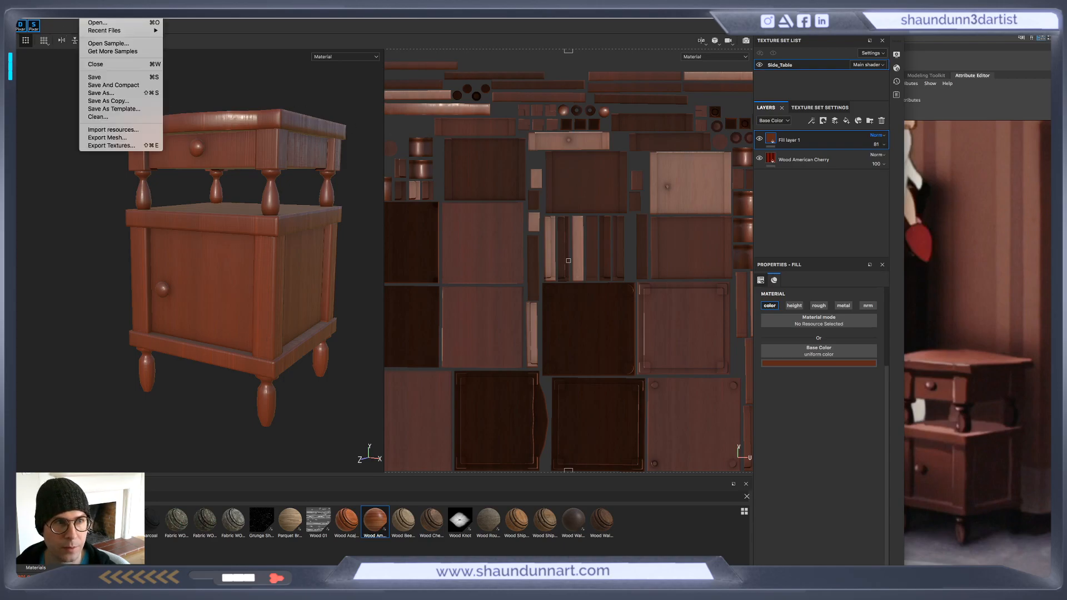
{"action": "left_click", "coordinate": [151, 145]}
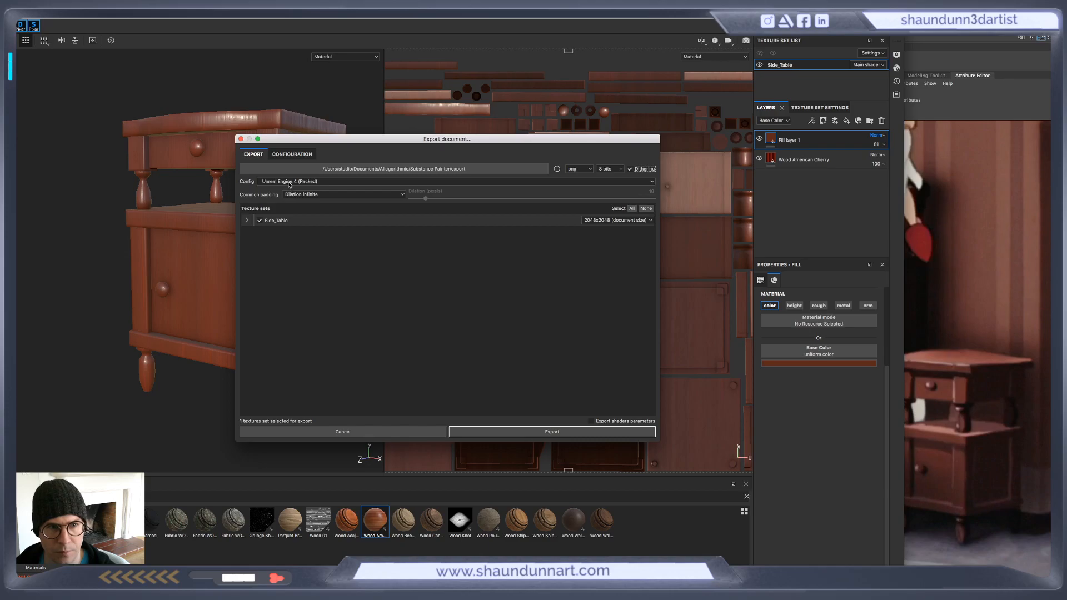
{"action": "left_click", "coordinate": [290, 182]}
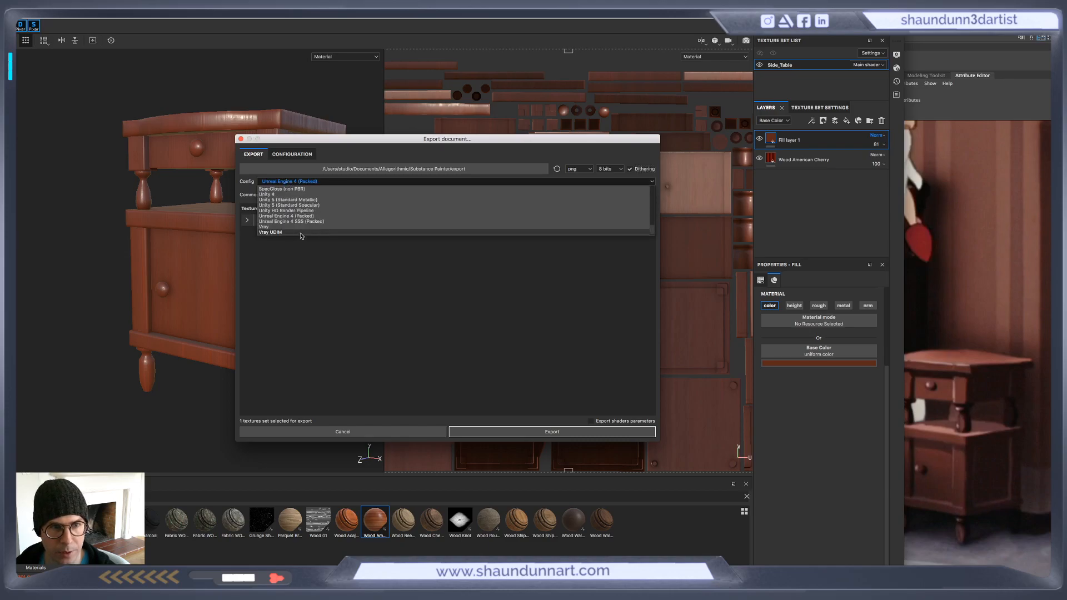
{"action": "left_click", "coordinate": [296, 216]}
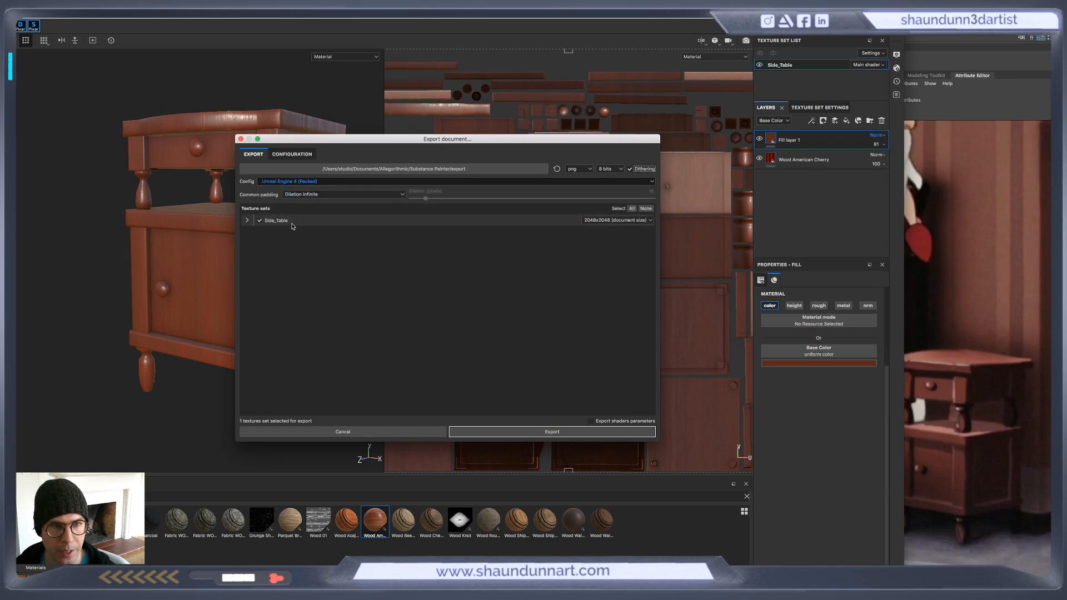
{"action": "left_click", "coordinate": [299, 220]}
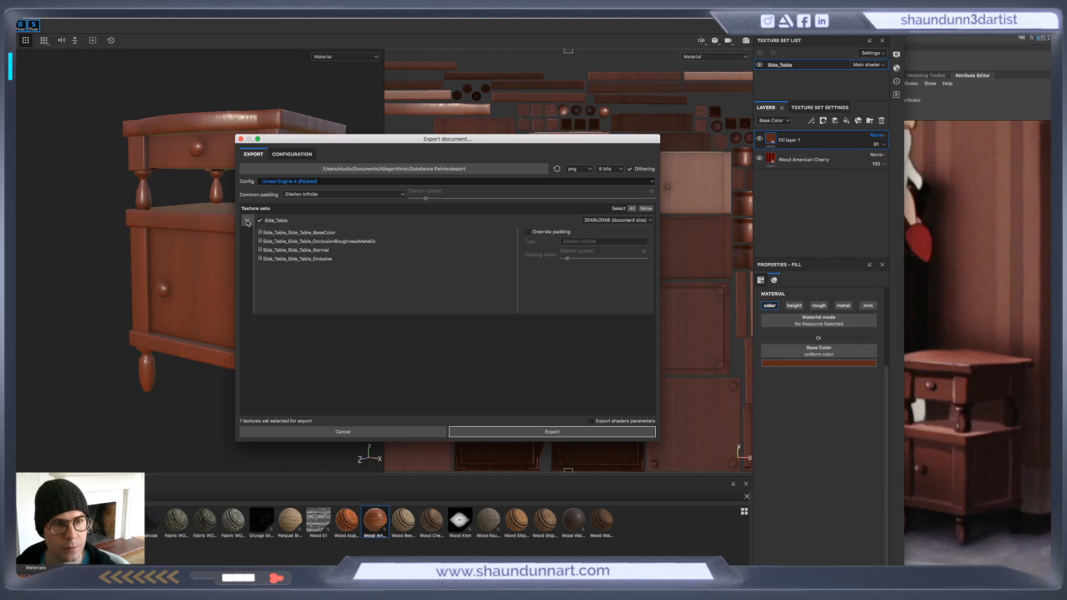
{"action": "left_click", "coordinate": [247, 221]}
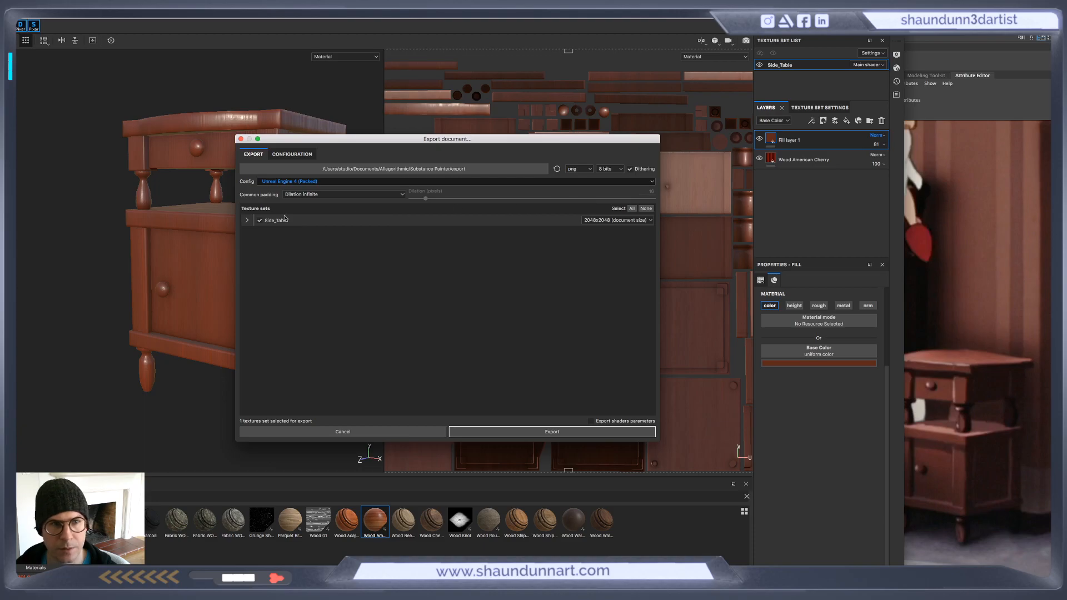
Export the textures into a new Side_Table_Textures folder inside the Side Table folder on the Desktop
{"action": "triple_click", "coordinate": [465, 170]}
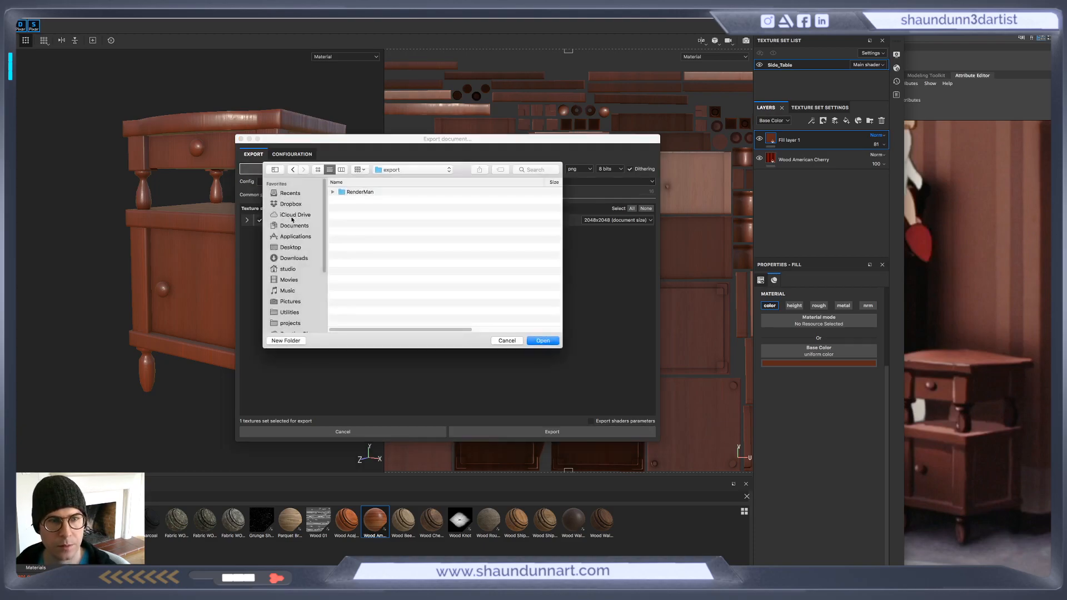
{"action": "left_click", "coordinate": [291, 248]}
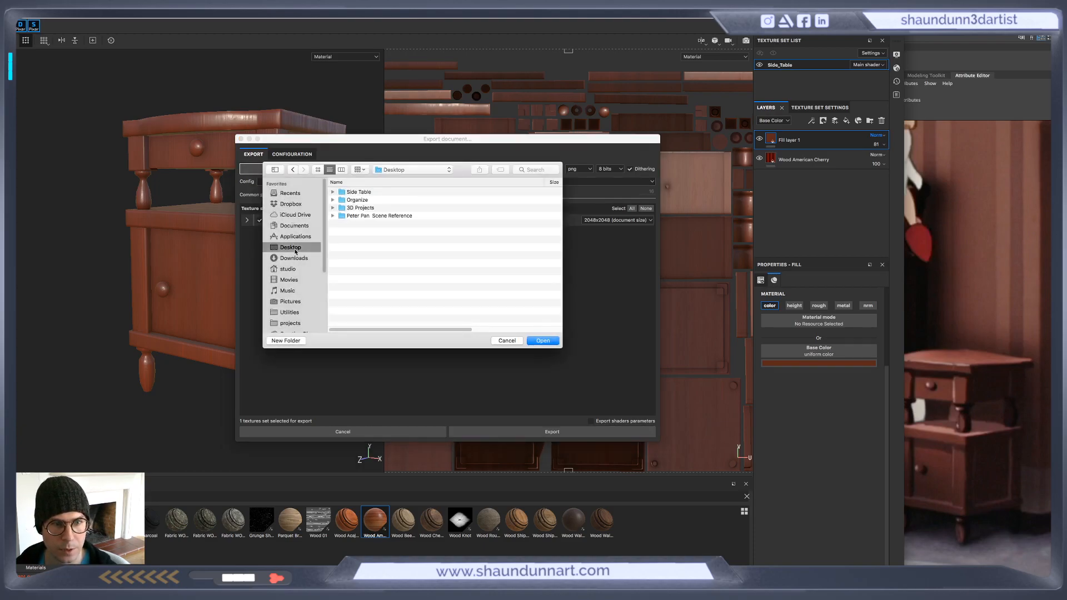
{"action": "double_click", "coordinate": [360, 193]}
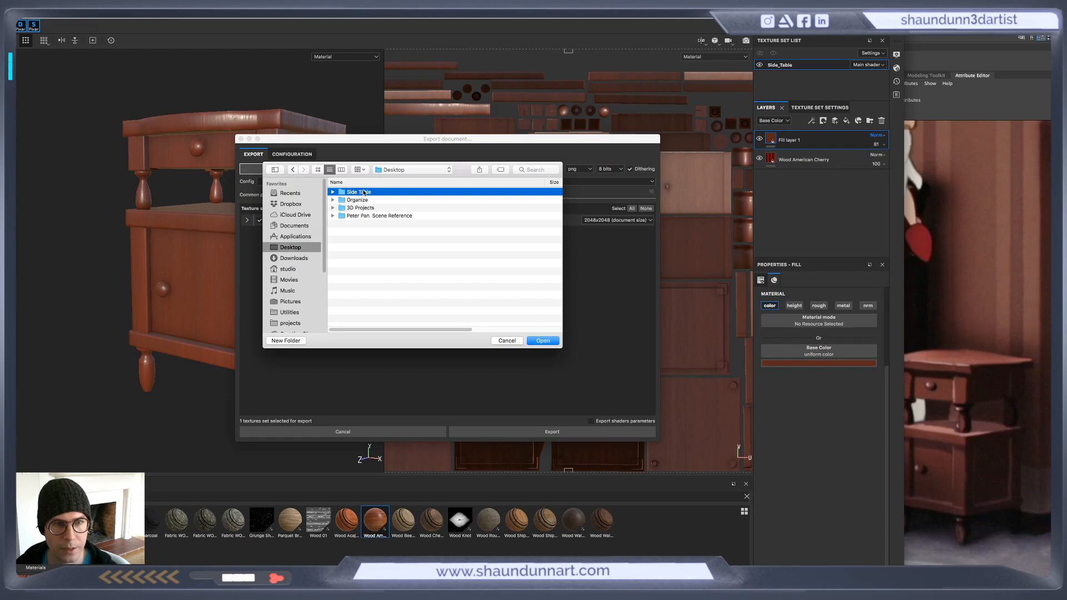
{"action": "left_click", "coordinate": [281, 342]}
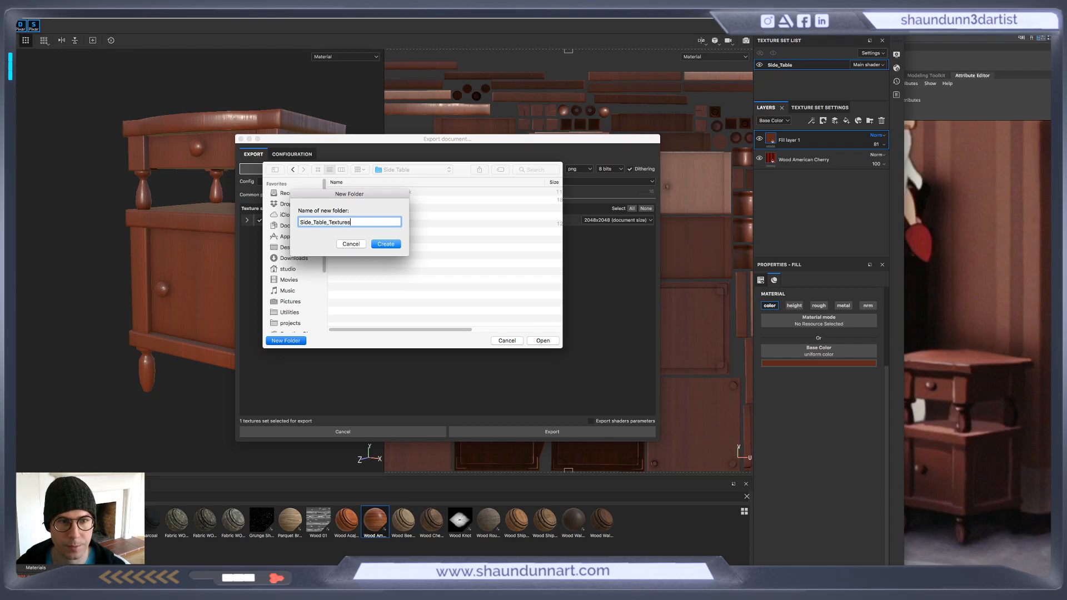
{"action": "left_click", "coordinate": [395, 245]}
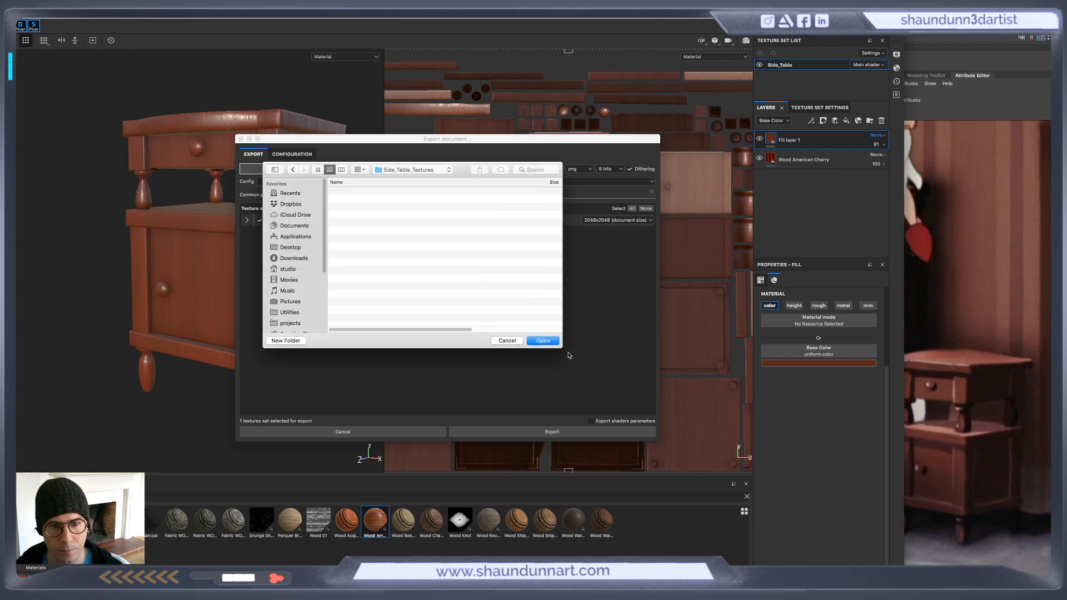
{"action": "left_click", "coordinate": [543, 341]}
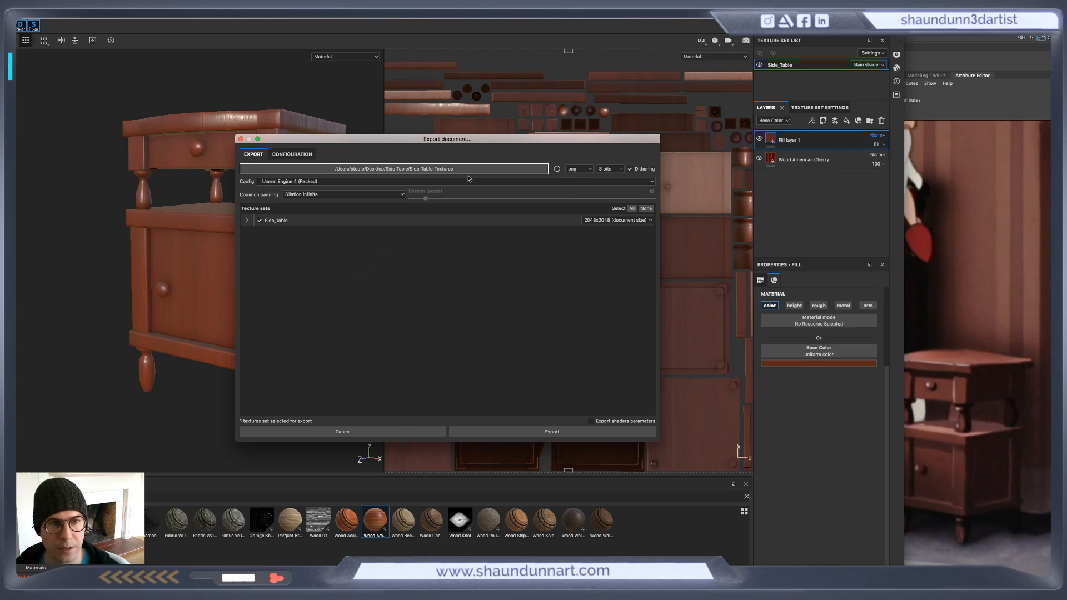
{"action": "left_click", "coordinate": [566, 434]}
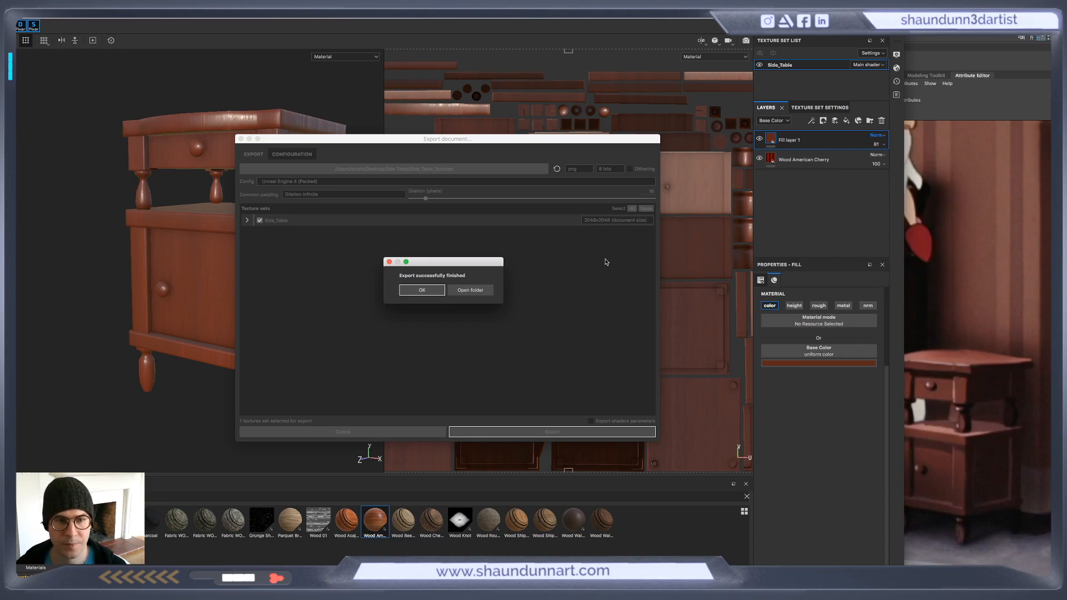
{"action": "left_click", "coordinate": [422, 290]}
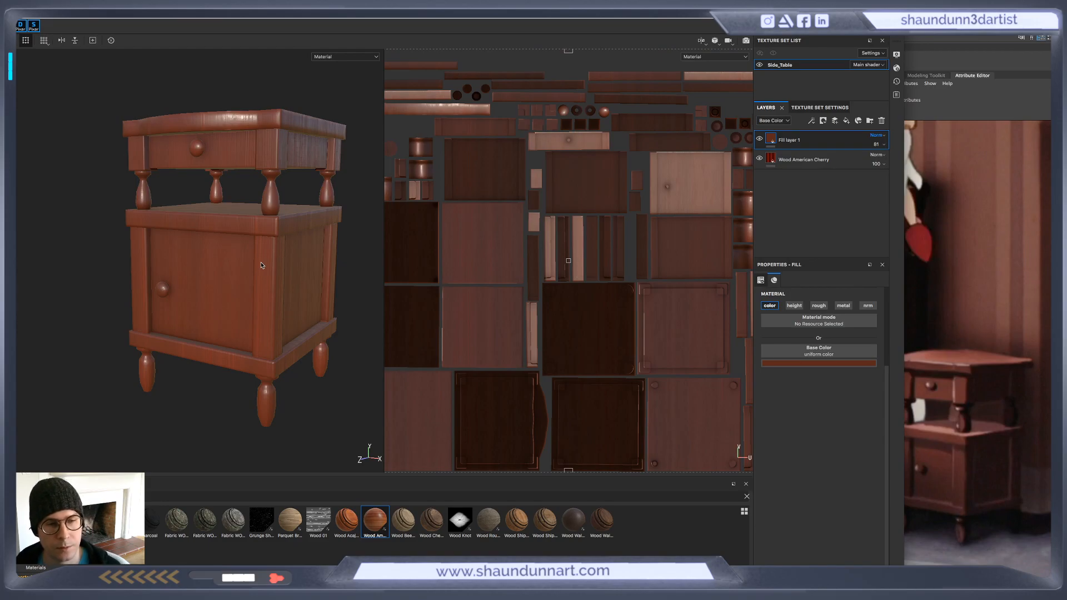
Switch to the Unreal Editor, locate Side_Table.fbx in the Finder, and open the project's Geometry content folder
{"action": "key", "text": "super+Tab"}
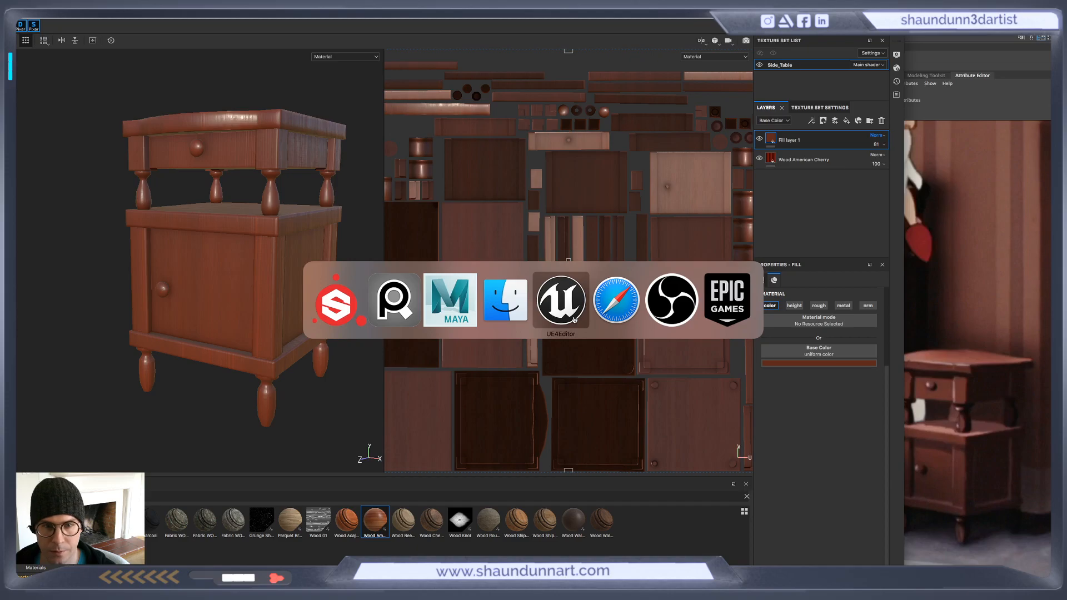
{"action": "left_click", "coordinate": [574, 320]}
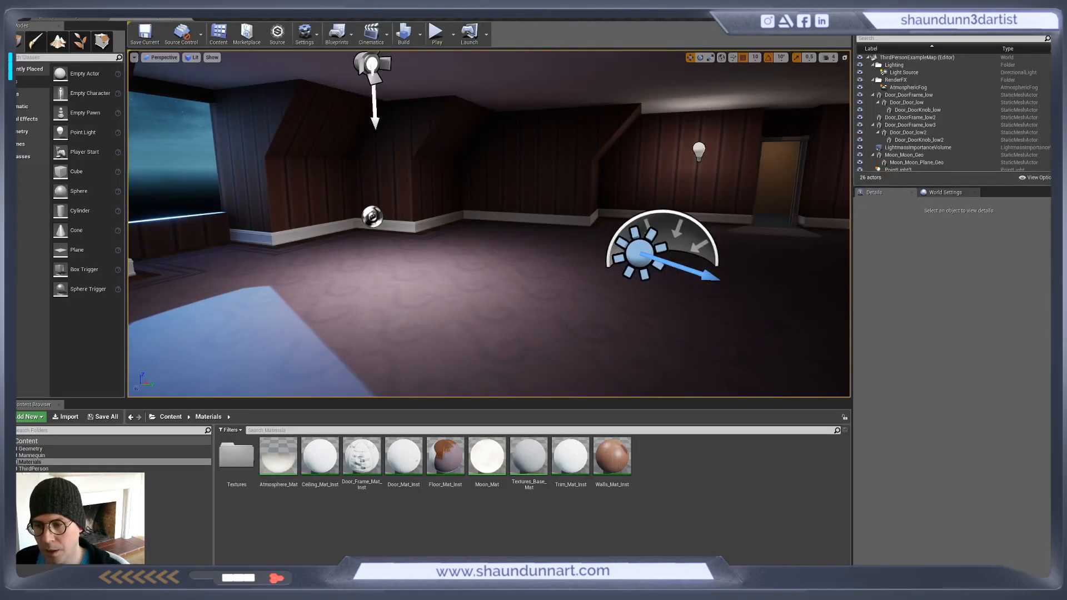
{"action": "key", "text": "super+Tab"}
{"action": "left_click", "coordinate": [571, 309]}
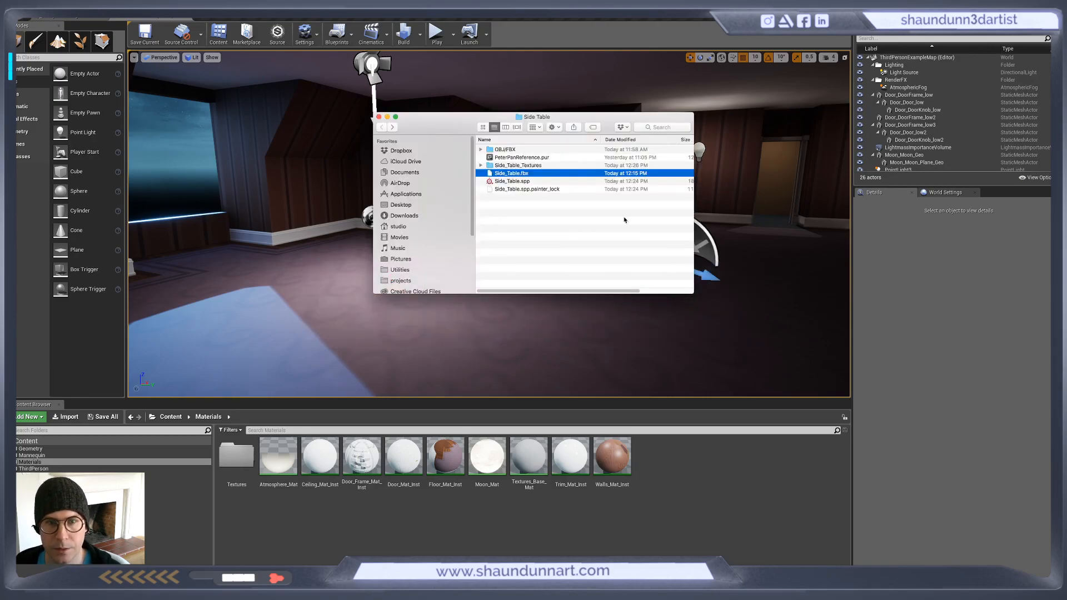
{"action": "left_click", "coordinate": [513, 174]}
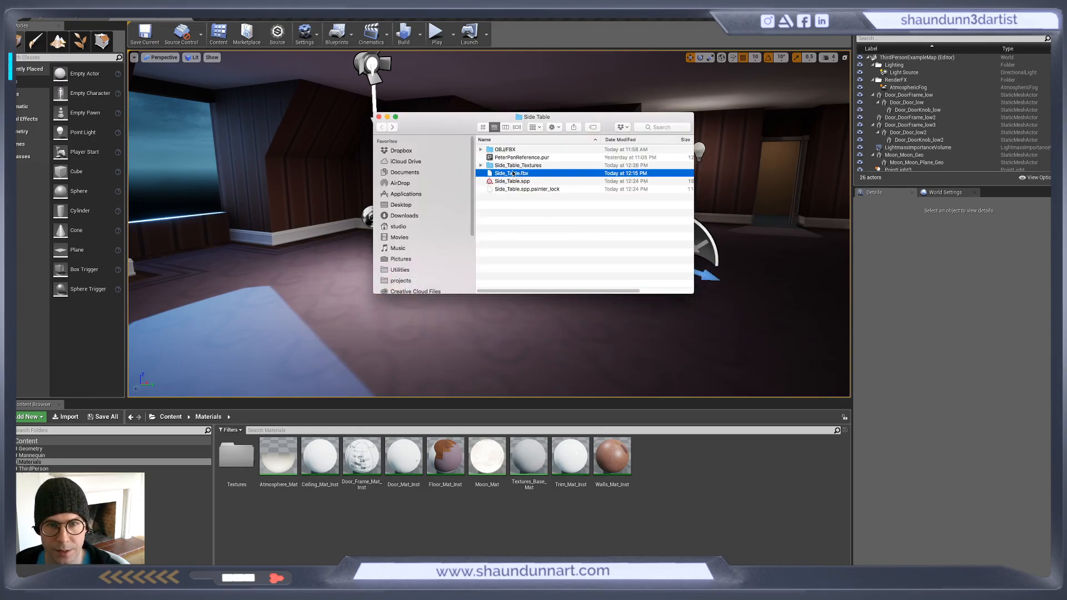
{"action": "left_click", "coordinate": [313, 517]}
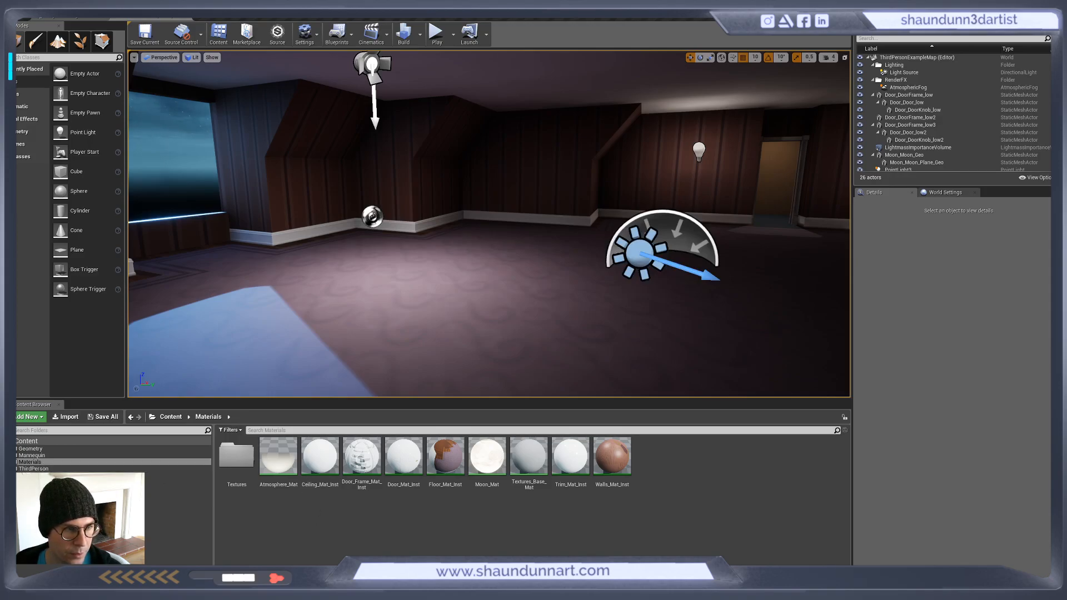
{"action": "left_click", "coordinate": [32, 449]}
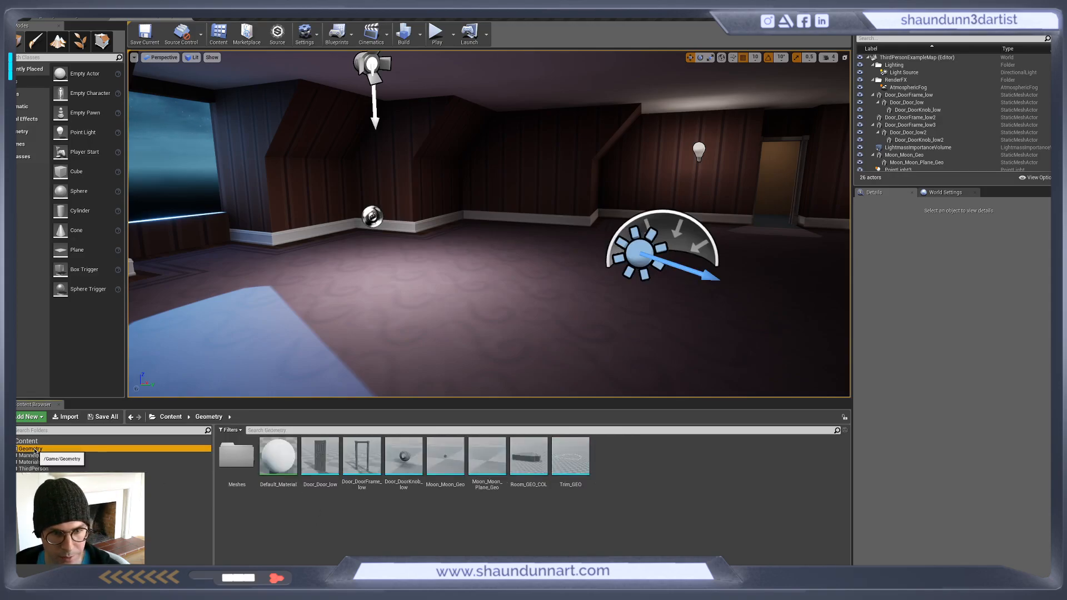
Import Side_Table.fbx from the Finder into the Geometry folder as a static mesh with Auto Generate Collision enabled
{"action": "key", "text": "super+Tab"}
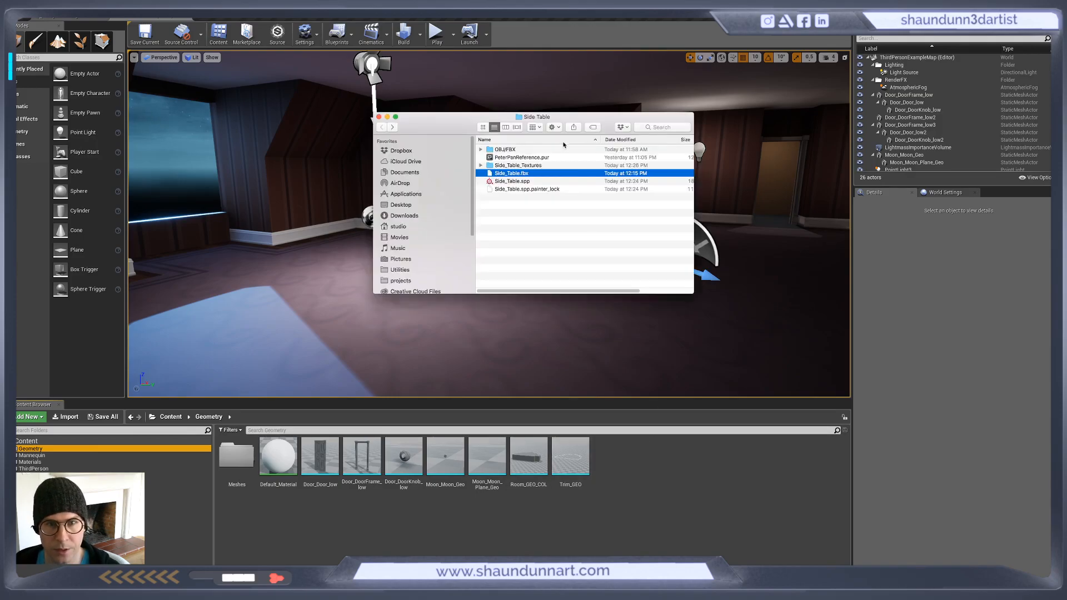
{"action": "left_click_drag", "start_coordinate": [500, 178], "coordinate": [658, 484]}
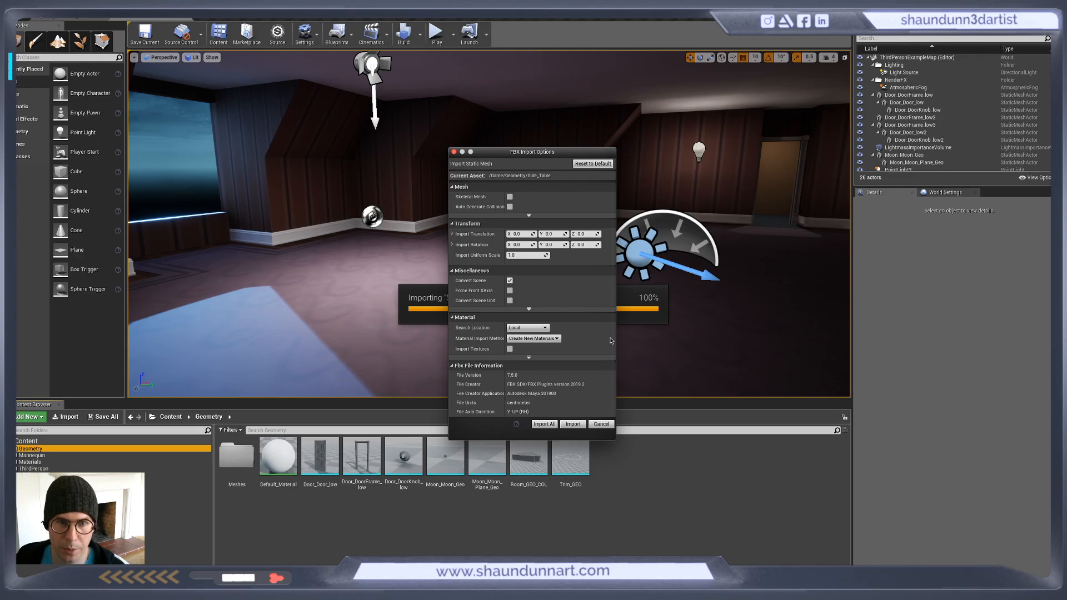
{"action": "left_click", "coordinate": [510, 207]}
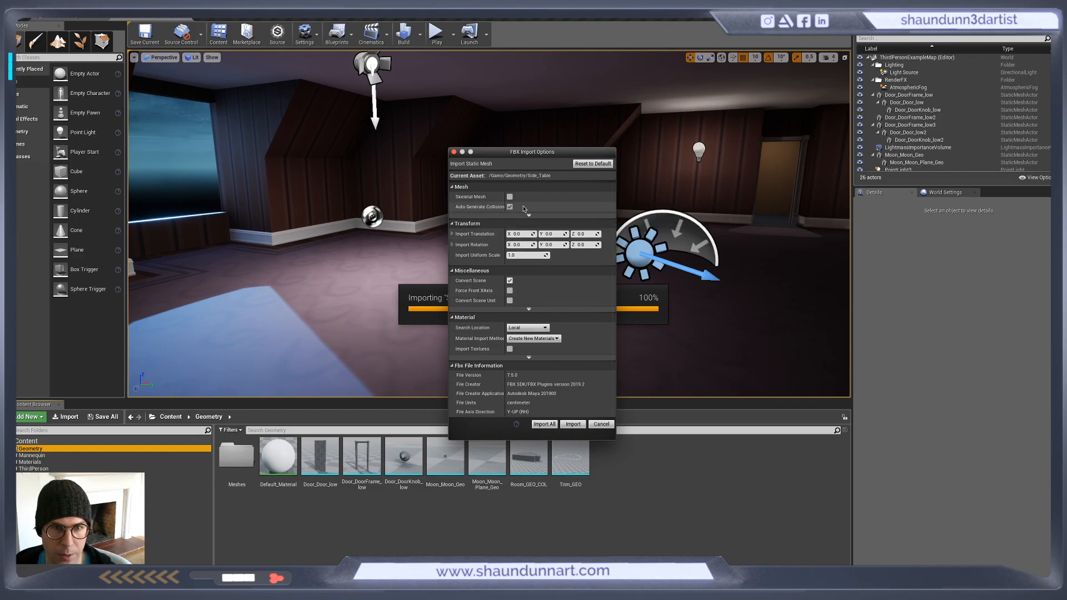
{"action": "left_click", "coordinate": [572, 424]}
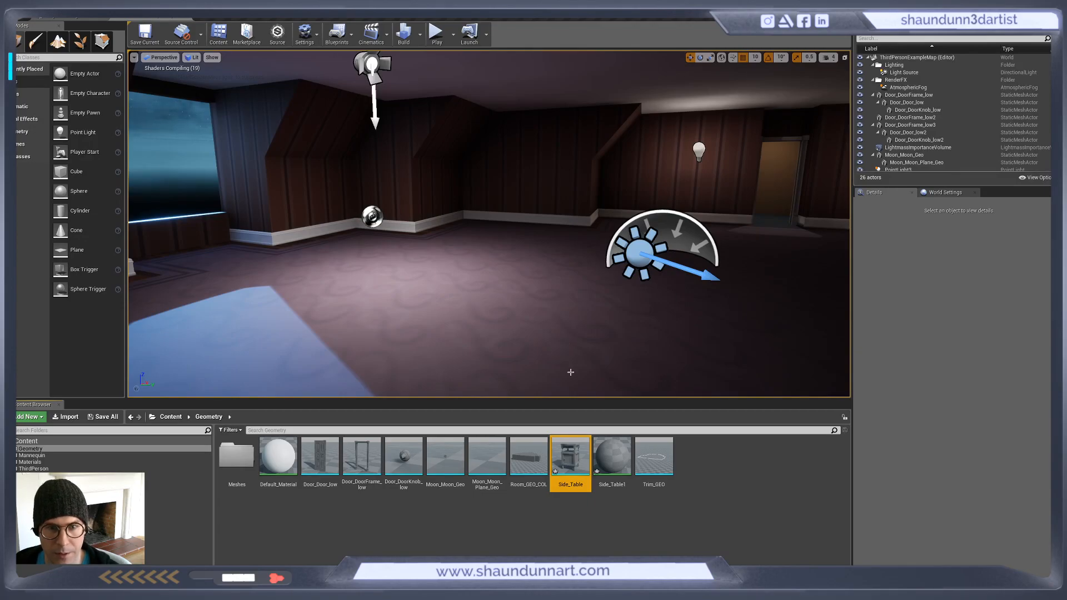
Place the Side_Table mesh in the room and set its X and Y location to 0
{"action": "left_click_drag", "start_coordinate": [570, 458], "coordinate": [563, 347]}
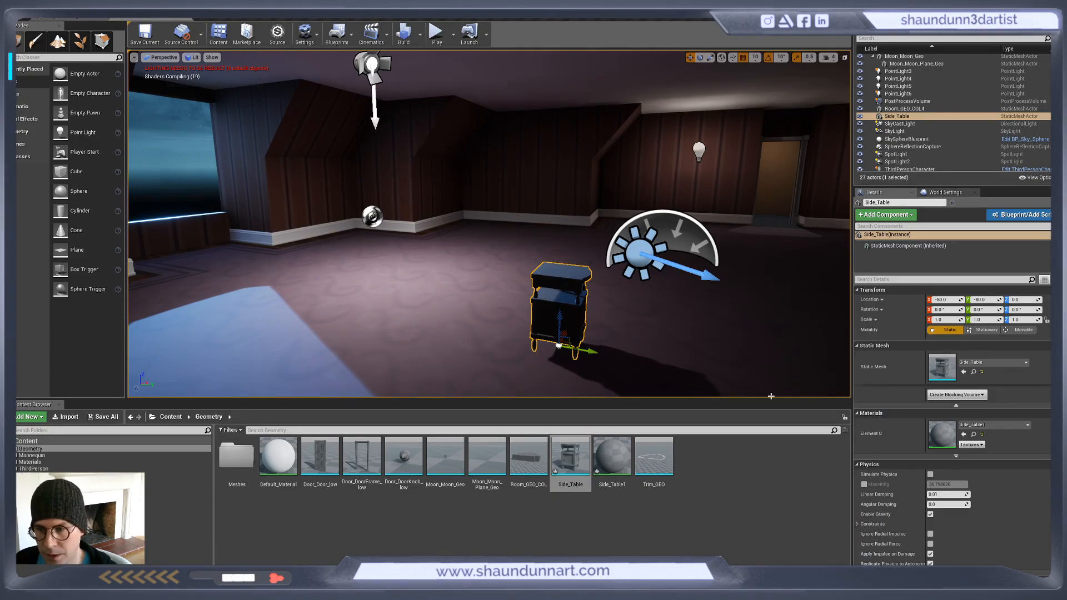
{"action": "left_click", "coordinate": [941, 300]}
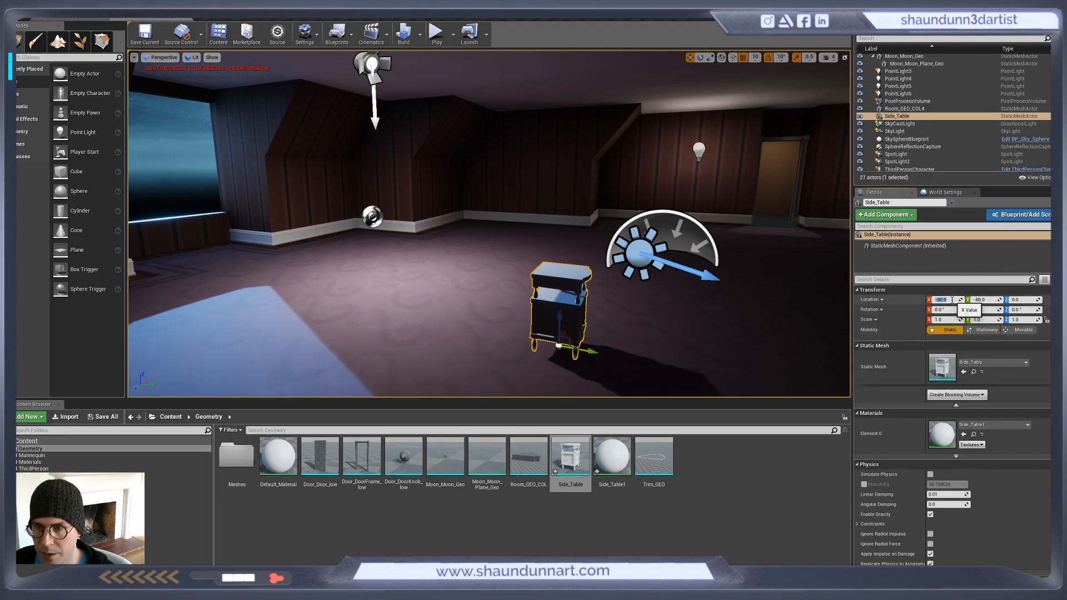
{"action": "type", "text": "0"}
{"action": "key", "text": "Tab"}
{"action": "type", "text": "0"}
{"action": "key", "text": "Tab"}
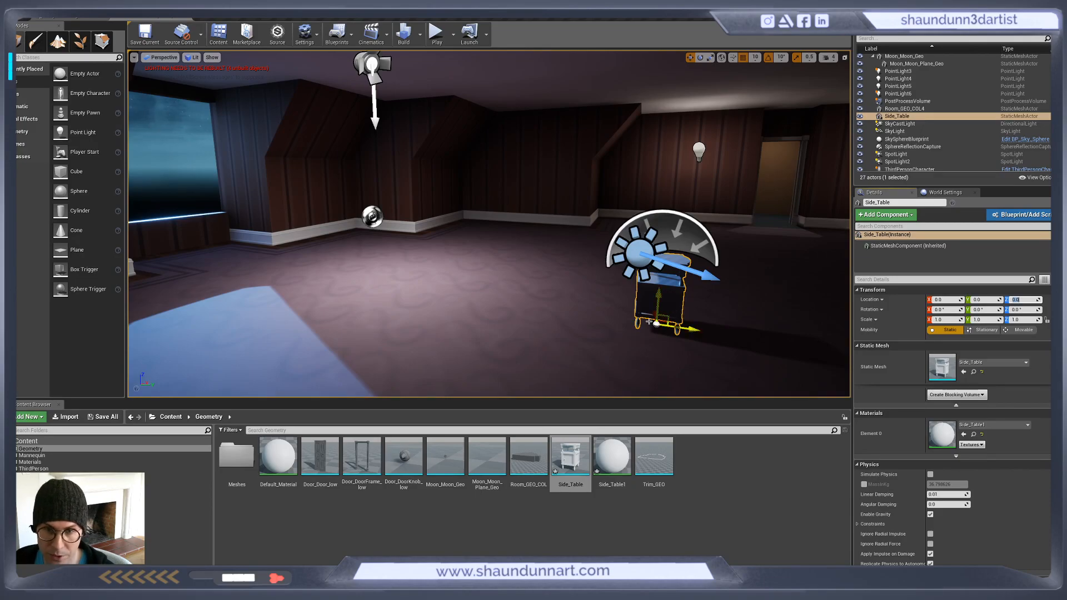
Move the side table along the Y axis to about -160
{"action": "left_click_drag", "start_coordinate": [696, 329], "coordinate": [538, 328]}
{"action": "key", "text": "f"}
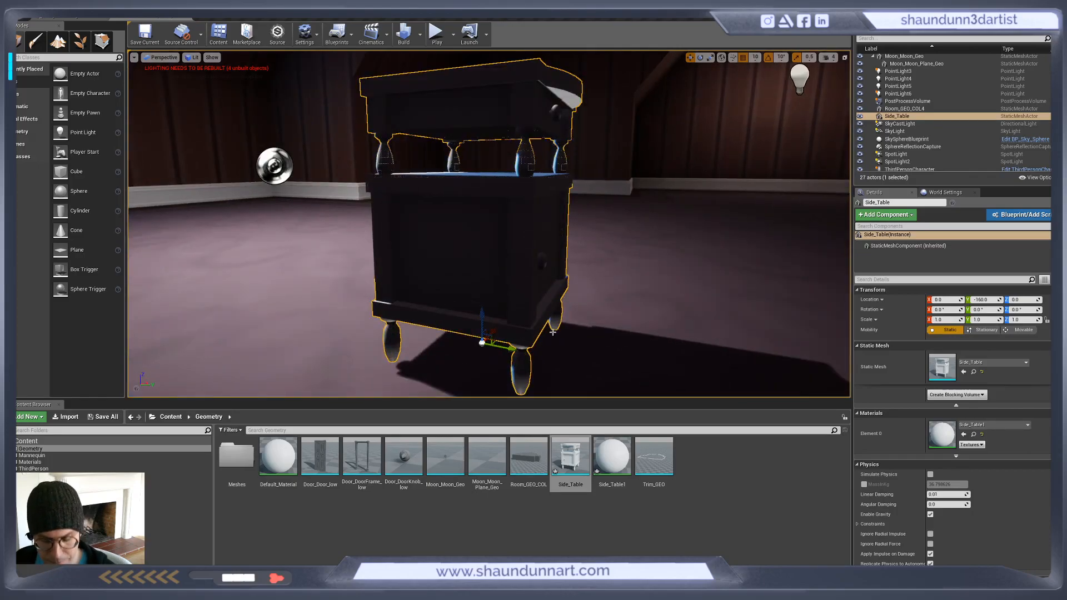
{"action": "scroll", "coordinate": [576, 336], "scroll_direction": "down", "scroll_amount": 5}
{"action": "left_click_drag", "start_coordinate": [576, 336], "coordinate": [378, 372], "text": "alt"}
{"action": "middle_click_drag", "start_coordinate": [628, 251], "coordinate": [708, 140], "text": "alt"}
{"action": "key", "text": "f"}
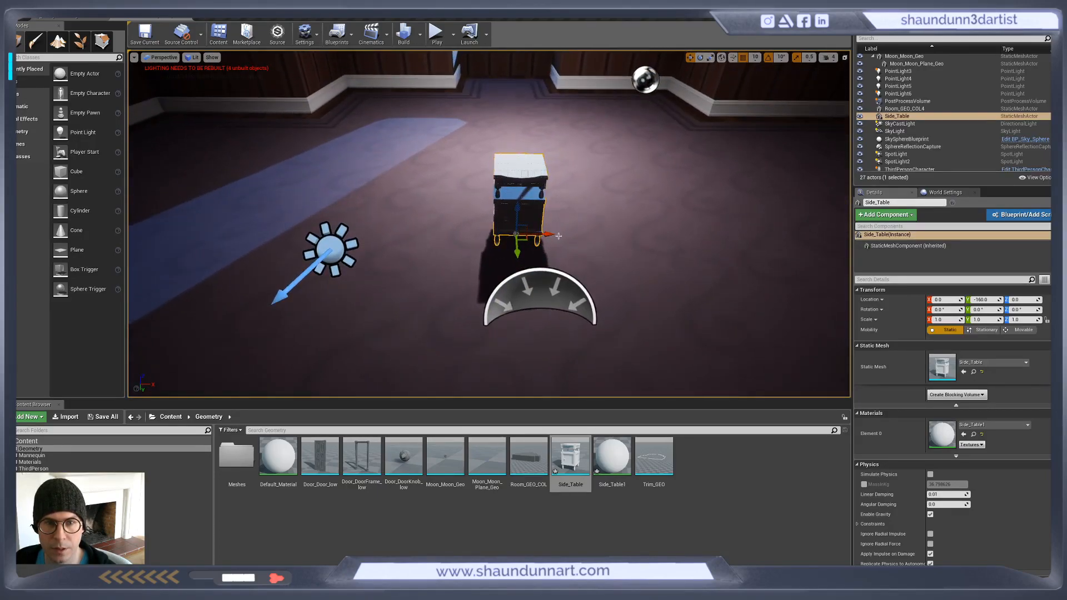
Move the side table along the X axis to about 550, close to the room's wall
{"action": "left_click_drag", "start_coordinate": [558, 236], "coordinate": [782, 238]}
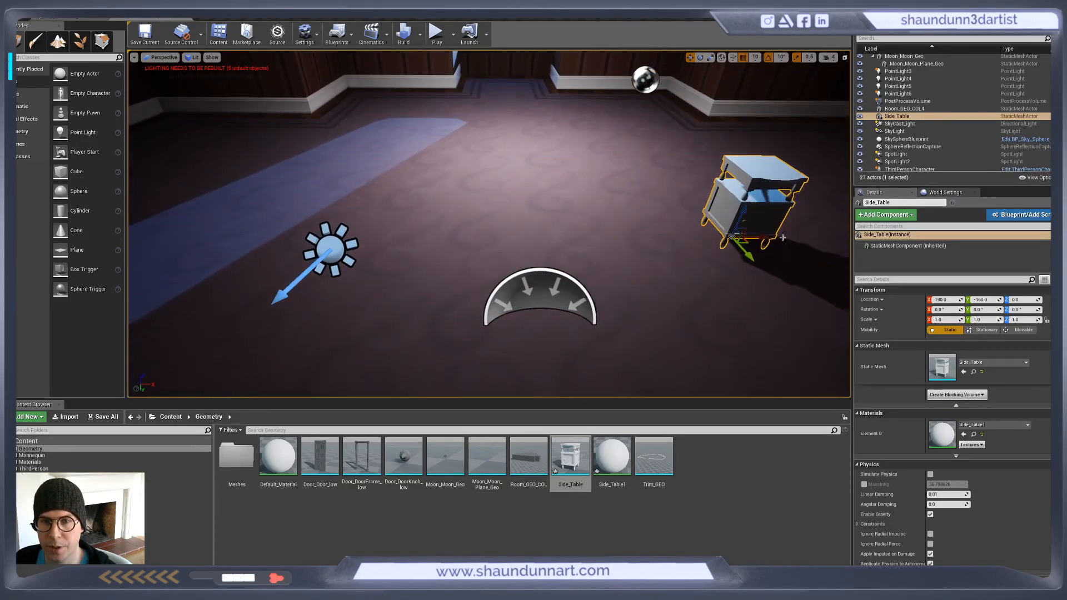
{"action": "key", "text": "f"}
{"action": "scroll", "coordinate": [652, 250], "scroll_direction": "down", "scroll_amount": 6}
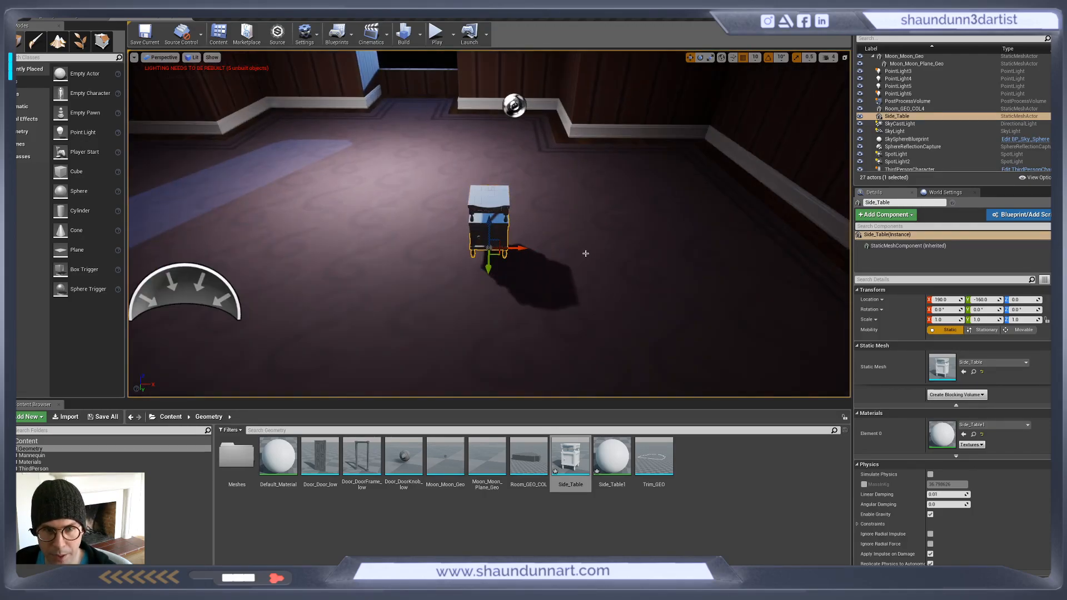
{"action": "key", "text": "e"}
{"action": "key", "text": "w"}
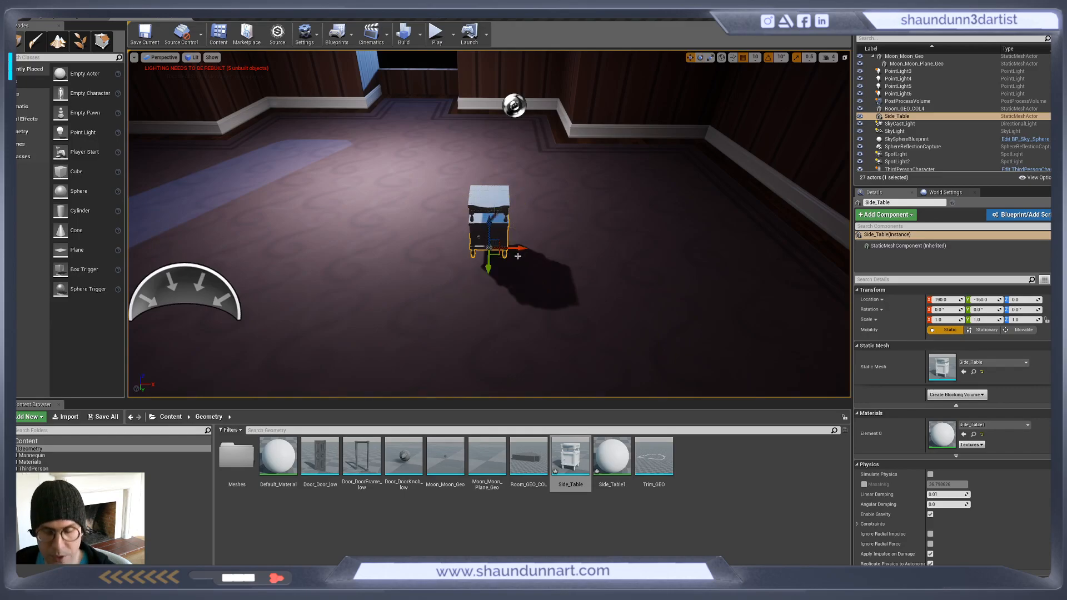
{"action": "mouse_move", "coordinate": [521, 249]}
{"action": "left_mouse_down"}
{"action": "mouse_move", "coordinate": [533, 249]}
{"action": "mouse_move", "coordinate": [521, 252]}
{"action": "left_mouse_up"}
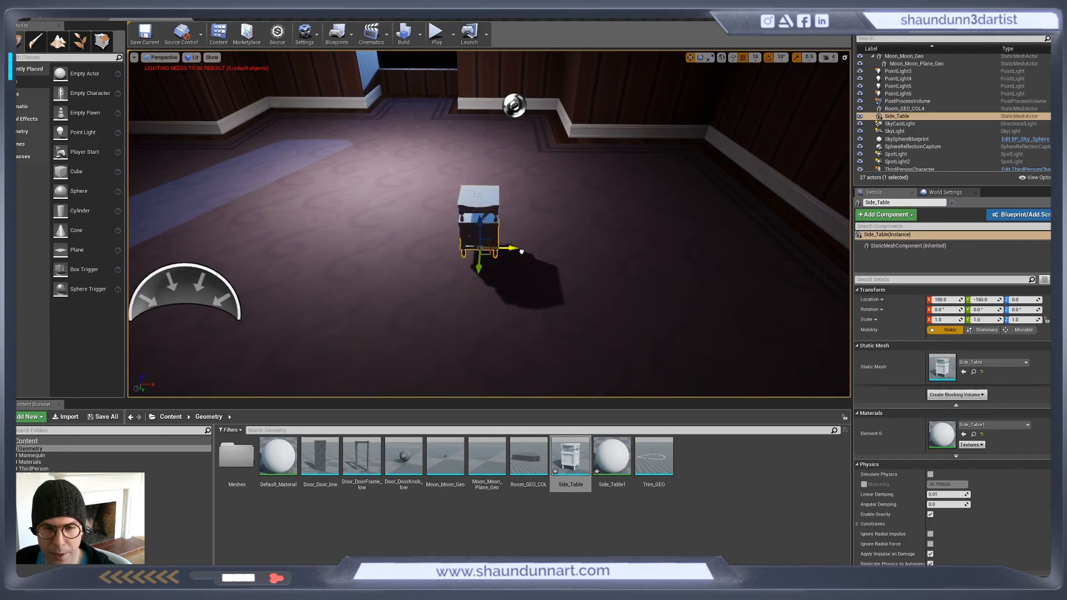
{"action": "key", "text": "e"}
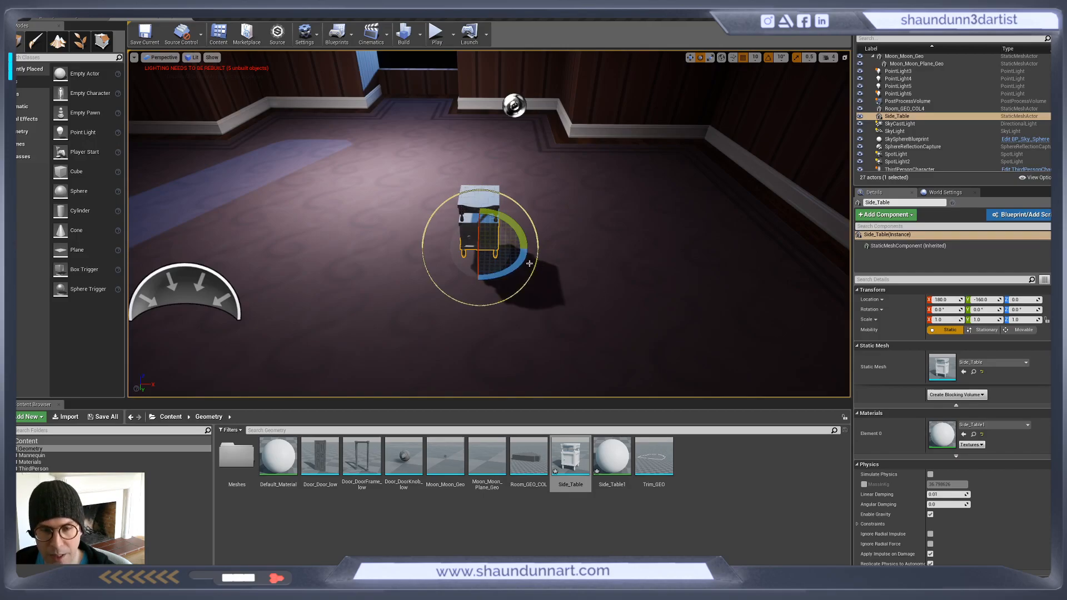
{"action": "key", "text": "r"}
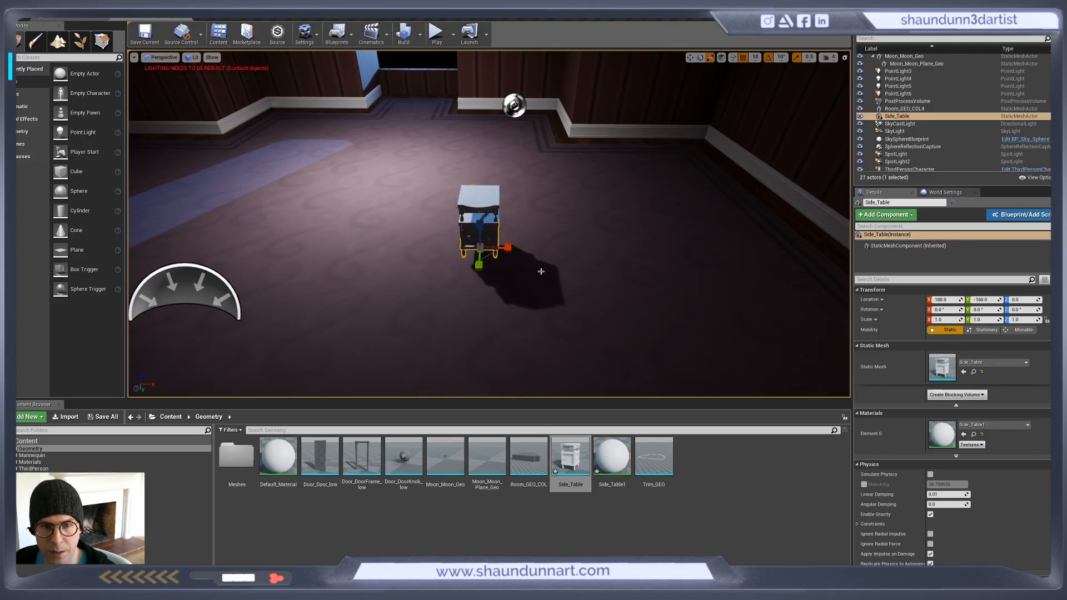
{"action": "key", "text": "w"}
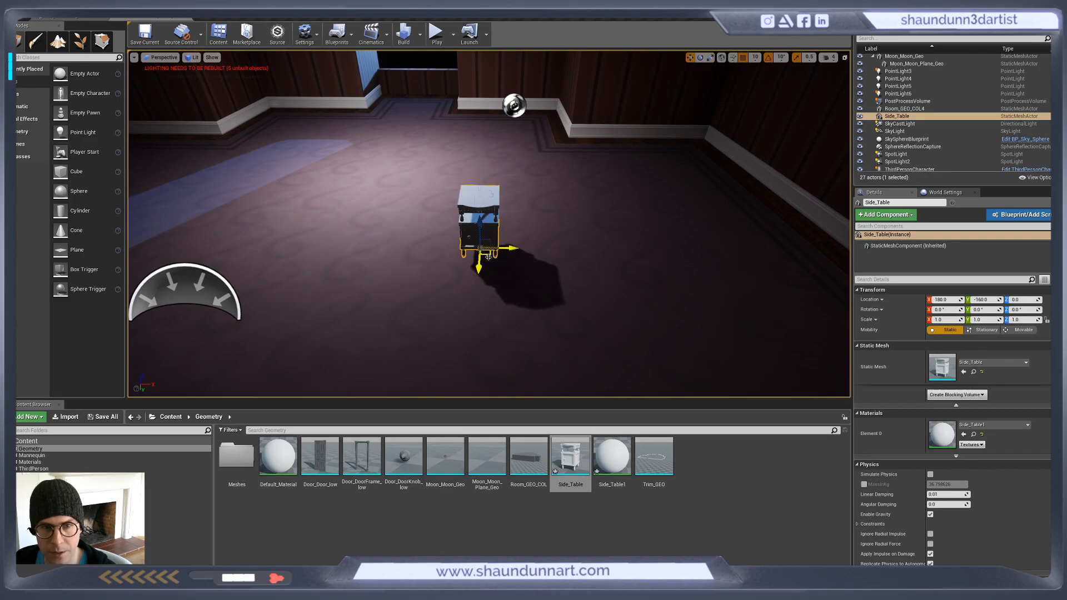
{"action": "left_click_drag", "start_coordinate": [489, 260], "coordinate": [842, 260]}
{"action": "key", "text": "f"}
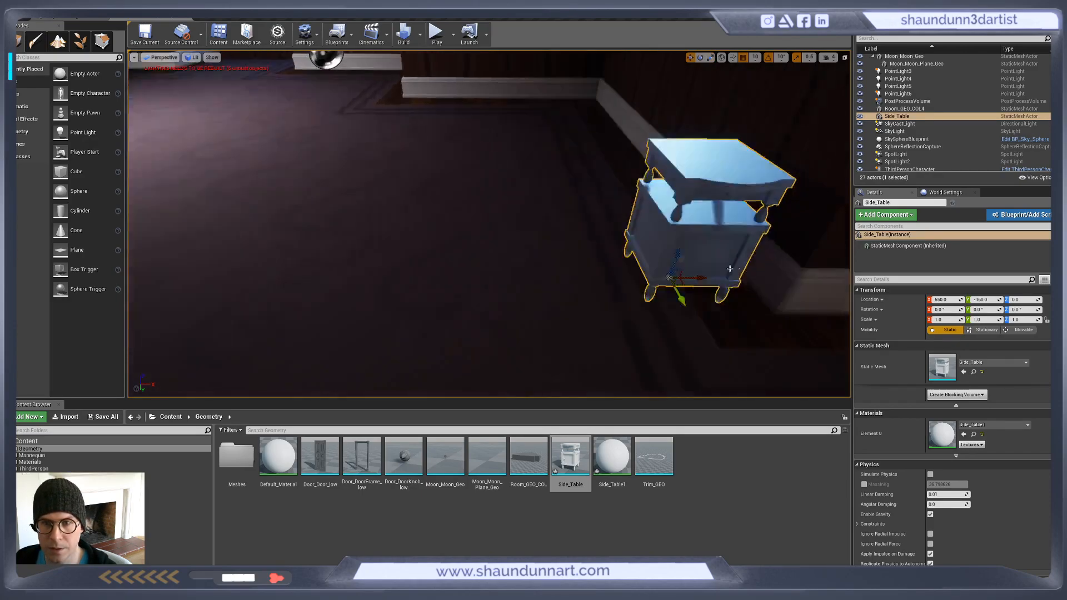
Set the rotation snap angle to 90° and rotate the side table 90° around its Z axis
{"action": "scroll", "coordinate": [537, 289], "scroll_direction": "down", "scroll_amount": 5}
{"action": "left_click_drag", "start_coordinate": [536, 290], "coordinate": [545, 287], "text": "alt"}
{"action": "key", "text": "e"}
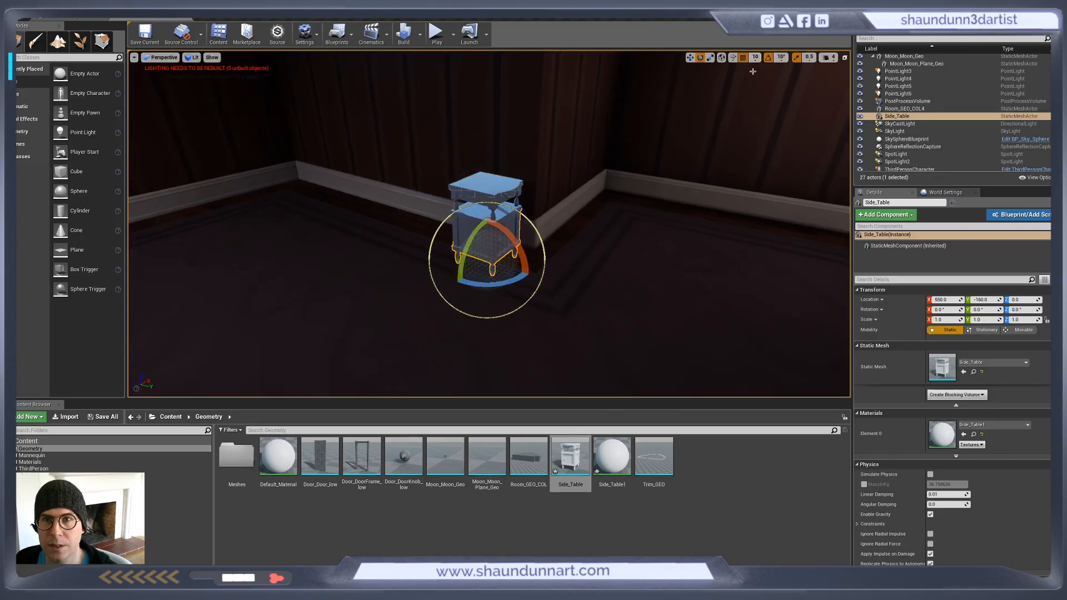
{"action": "left_click", "coordinate": [780, 59]}
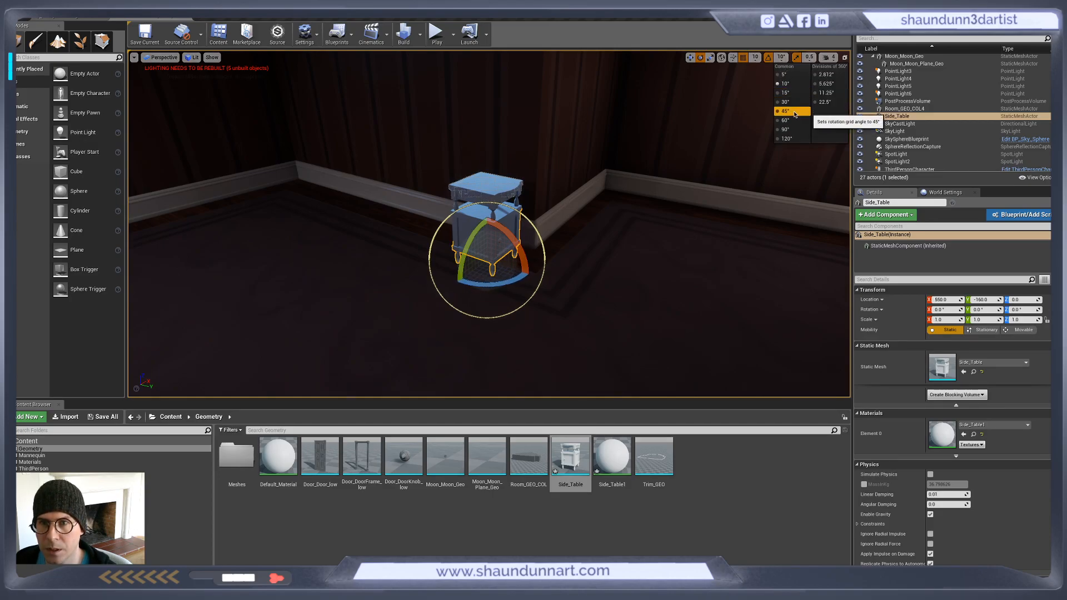
{"action": "left_click", "coordinate": [785, 129]}
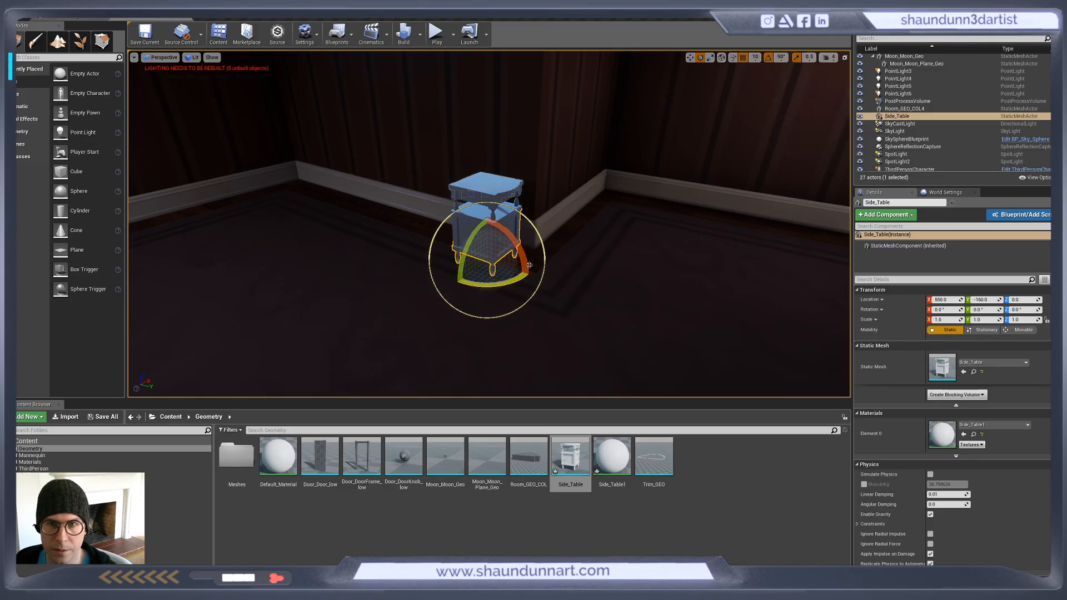
{"action": "left_click", "coordinate": [781, 59]}
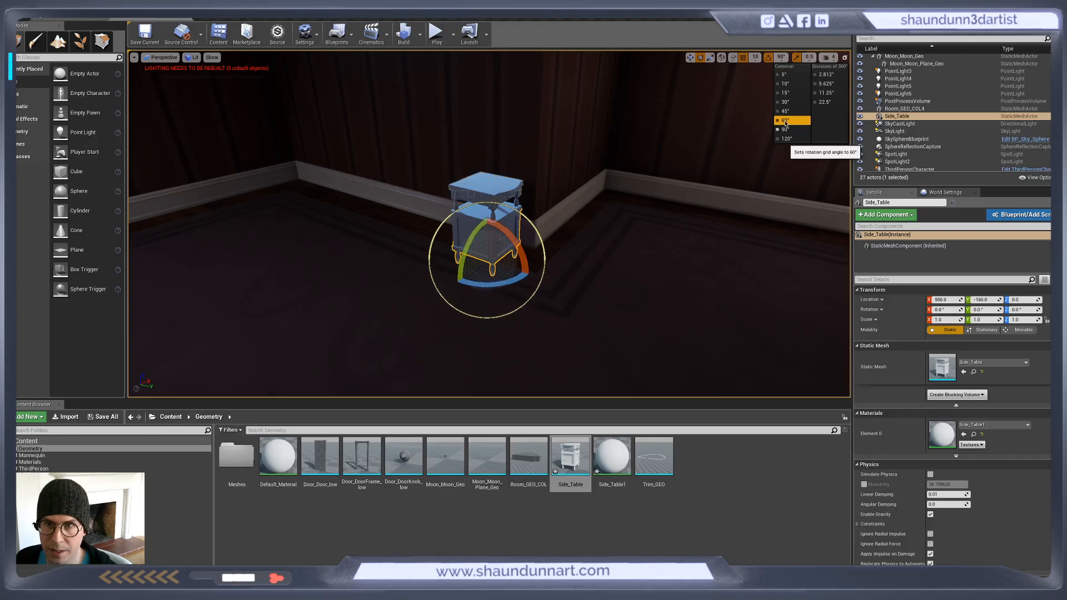
{"action": "left_click", "coordinate": [783, 59]}
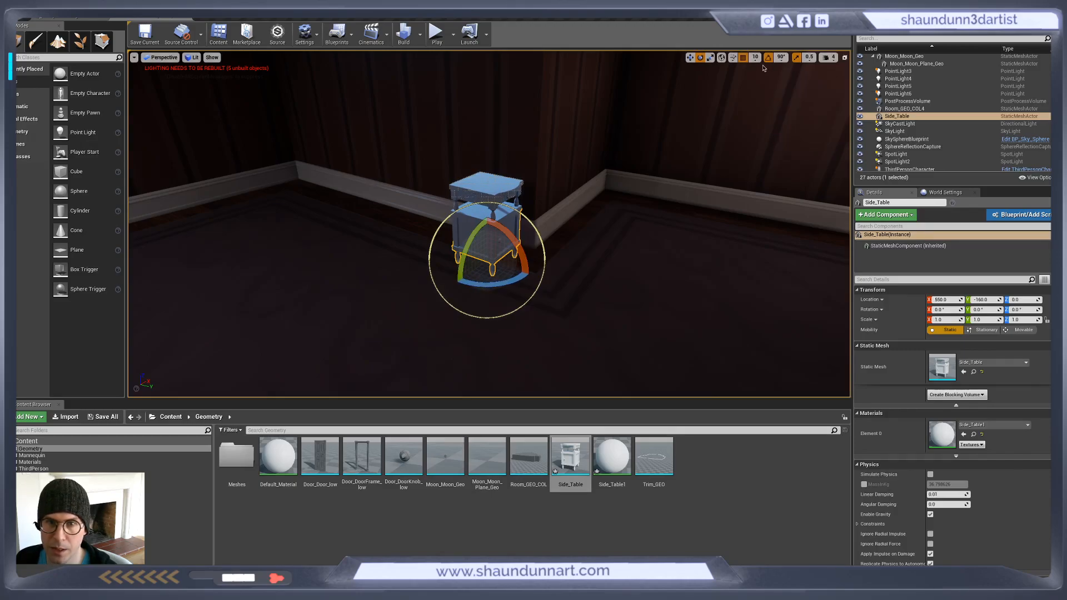
{"action": "left_click_drag", "start_coordinate": [515, 279], "coordinate": [532, 274]}
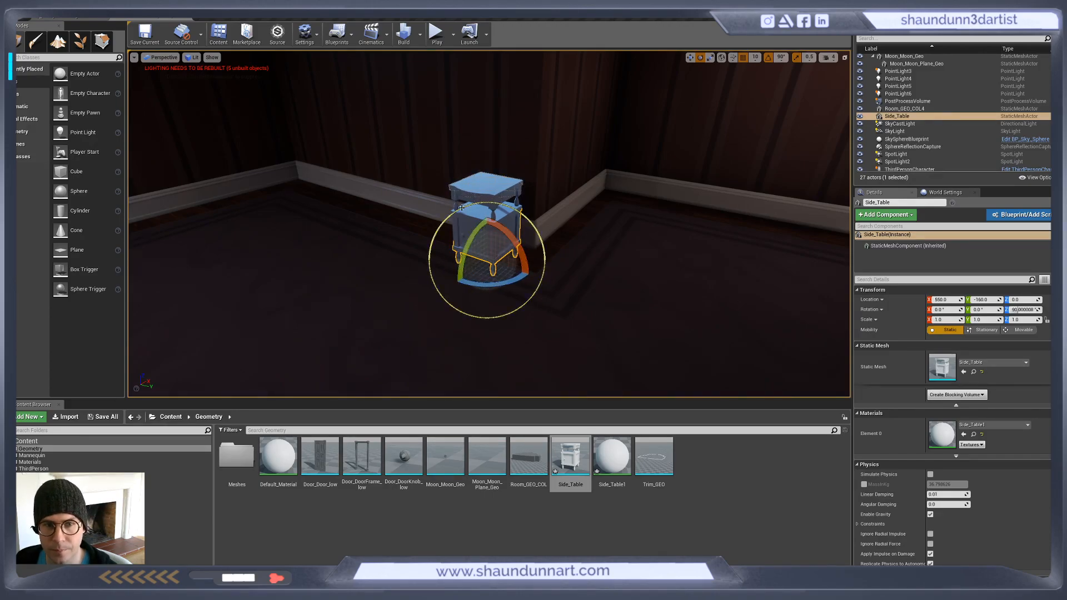
Move the side table along the X axis to 570, closer to the wall, and keep it selected
{"action": "key", "text": "w"}
{"action": "key", "text": "f"}
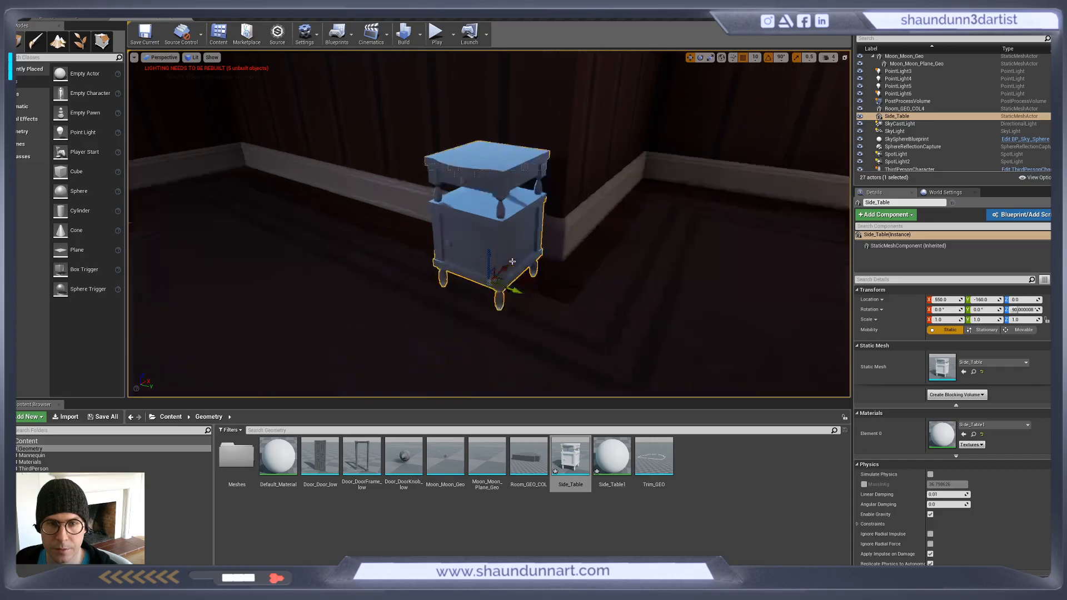
{"action": "scroll", "coordinate": [512, 261], "scroll_direction": "down", "scroll_amount": 4}
{"action": "left_click_drag", "start_coordinate": [512, 261], "coordinate": [428, 245], "text": "alt"}
{"action": "left_click_drag", "start_coordinate": [517, 275], "coordinate": [667, 304]}
{"action": "scroll", "coordinate": [538, 305], "scroll_direction": "down", "scroll_amount": 4}
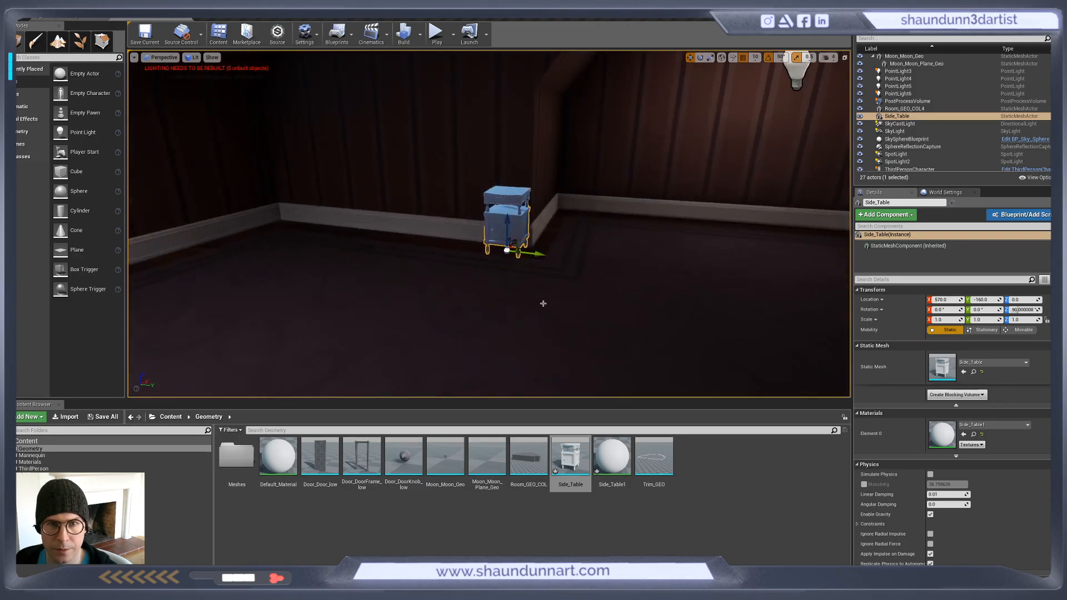
{"action": "left_click", "coordinate": [652, 321]}
{"action": "right_click_drag", "start_coordinate": [653, 321], "coordinate": [622, 323]}
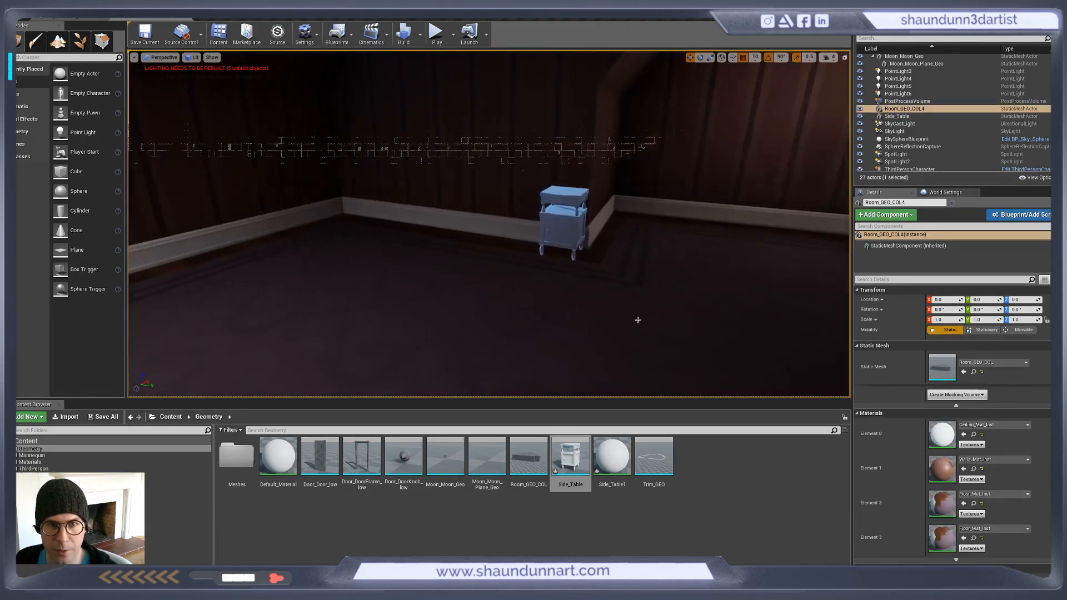
{"action": "left_click", "coordinate": [566, 239]}
{"action": "key", "text": "f"}
{"action": "scroll", "coordinate": [545, 252], "scroll_direction": "down", "scroll_amount": 4}
{"action": "left_click_drag", "start_coordinate": [545, 252], "coordinate": [556, 252], "text": "alt"}
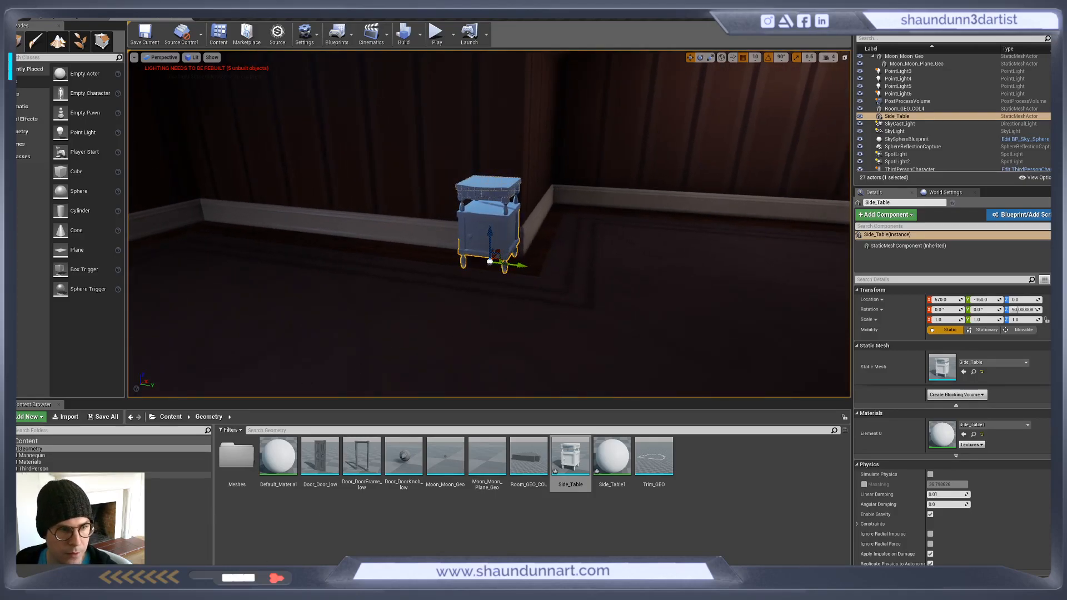
Import the BaseColor, Normal and OcclusionRoughnessMetallic PNGs from the Finder's Side_Table_Textures folder into Materials/Textures
{"action": "left_click", "coordinate": [52, 463]}
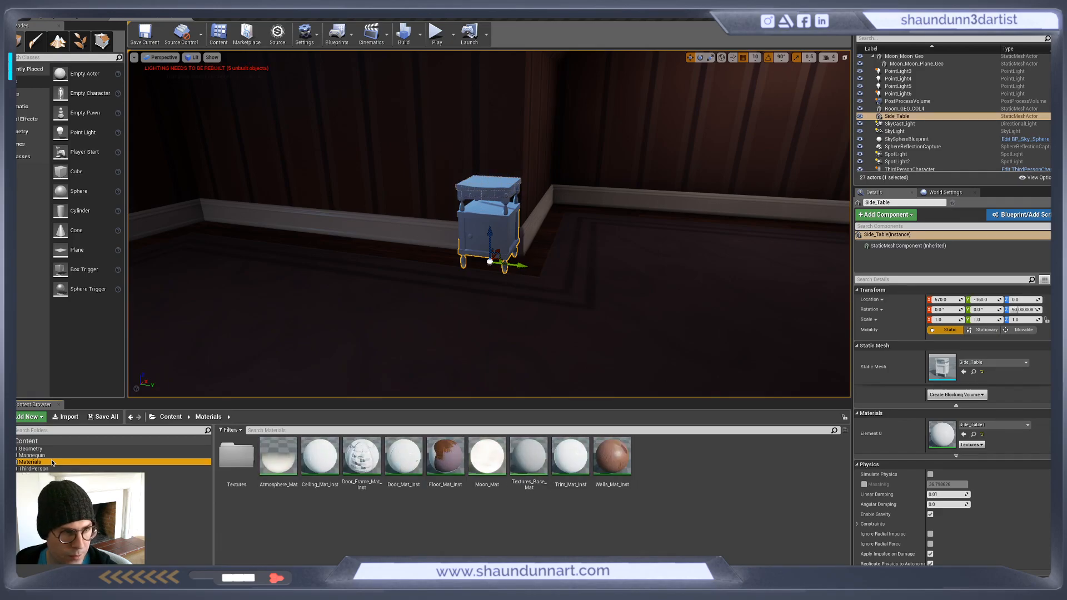
{"action": "double_click", "coordinate": [243, 475]}
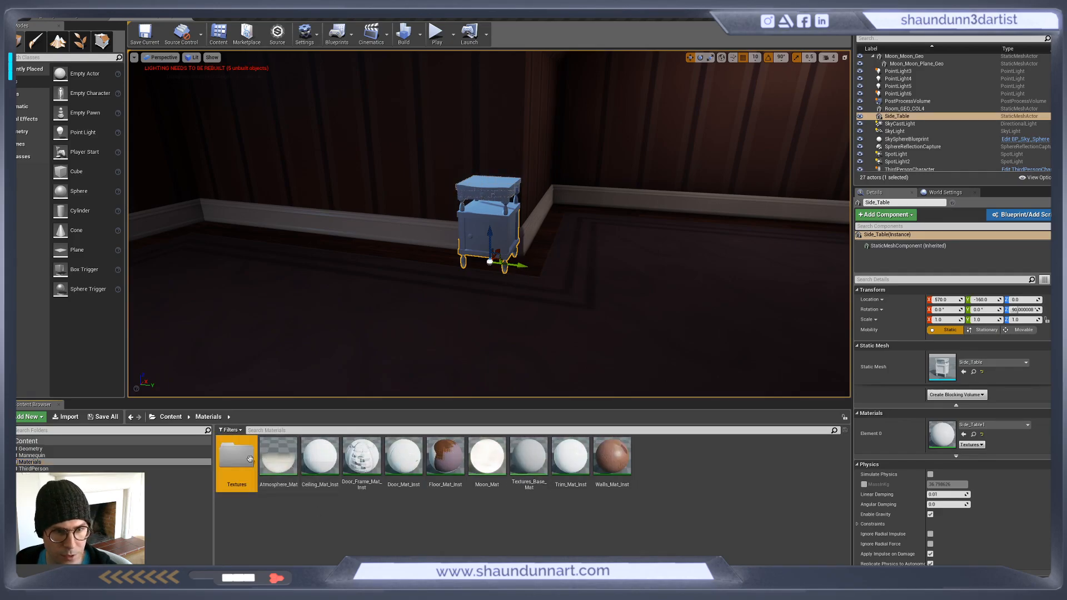
{"action": "key", "text": "super+Tab"}
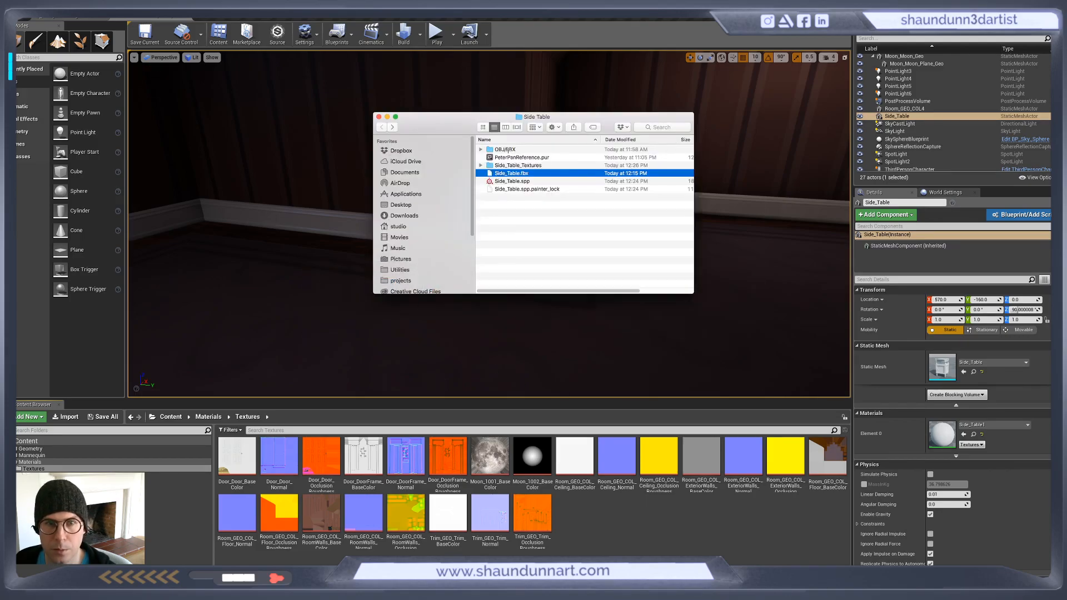
{"action": "double_click", "coordinate": [528, 166]}
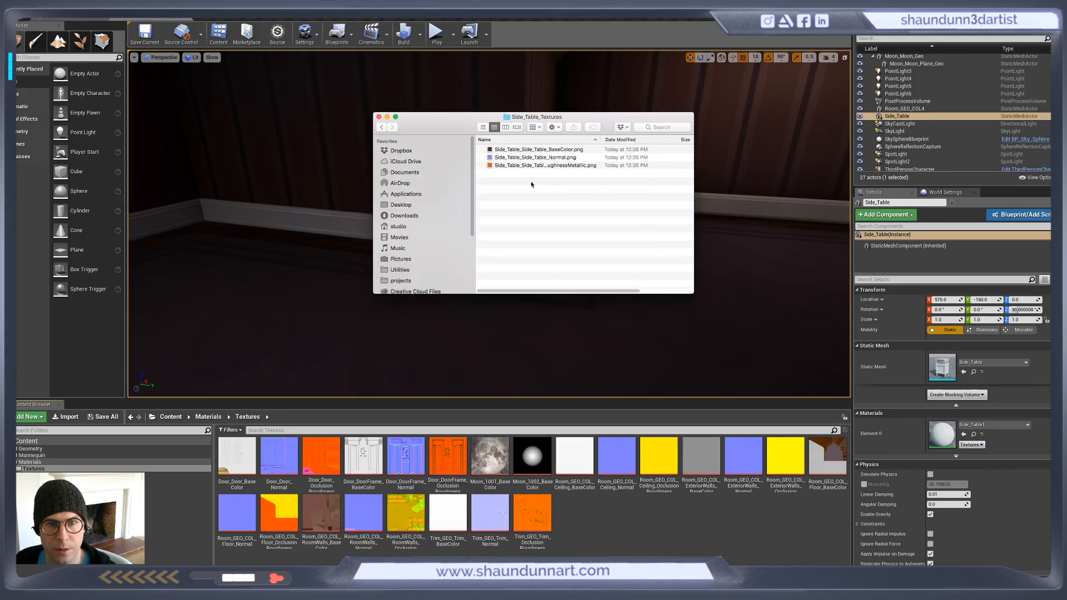
{"action": "key", "text": "super+a"}
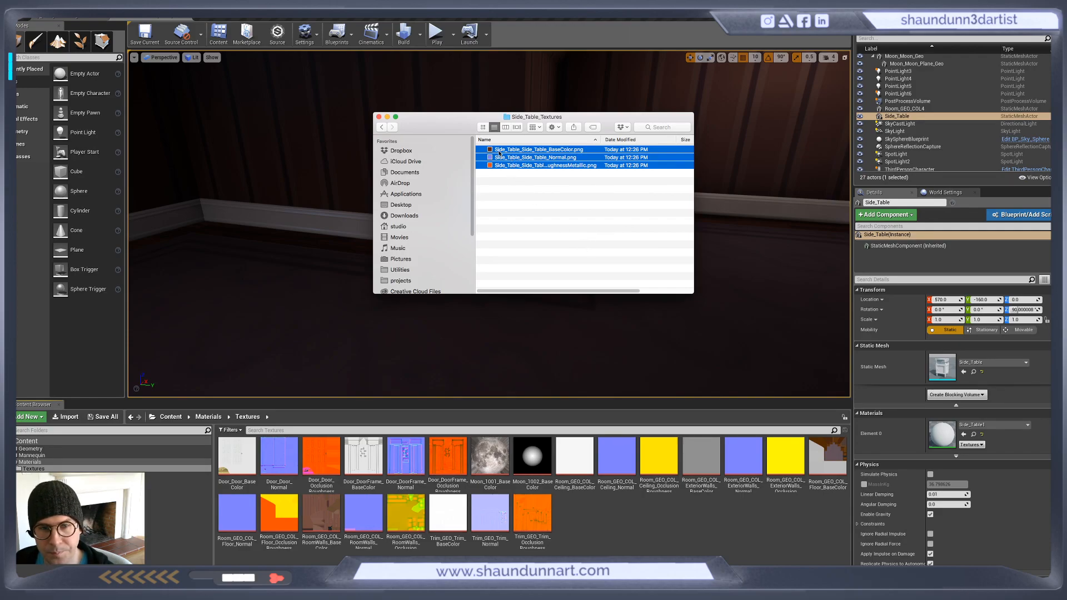
{"action": "left_click_drag", "start_coordinate": [481, 150], "coordinate": [598, 527]}
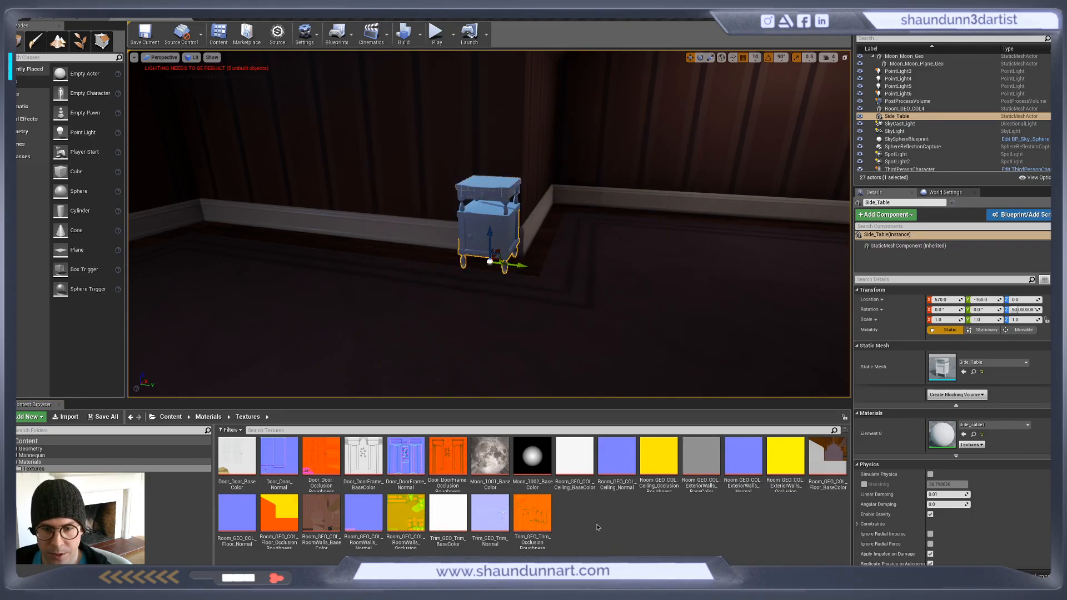
{"action": "left_click", "coordinate": [1022, 588]}
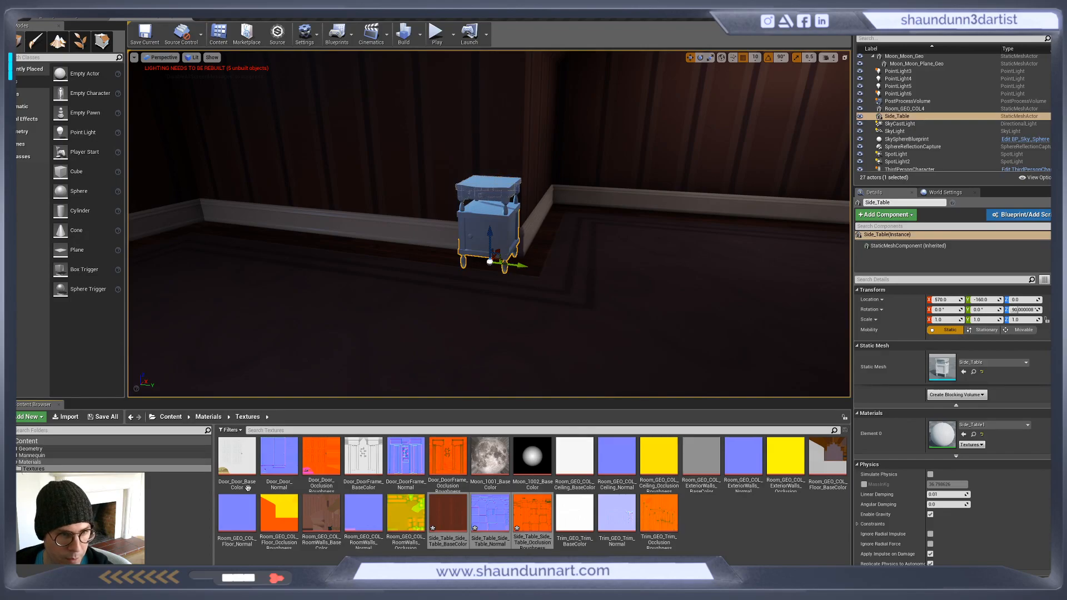
Open the Textures_Base_Mat material from the Materials folder and enlarge its editor window
{"action": "left_click", "coordinate": [42, 462]}
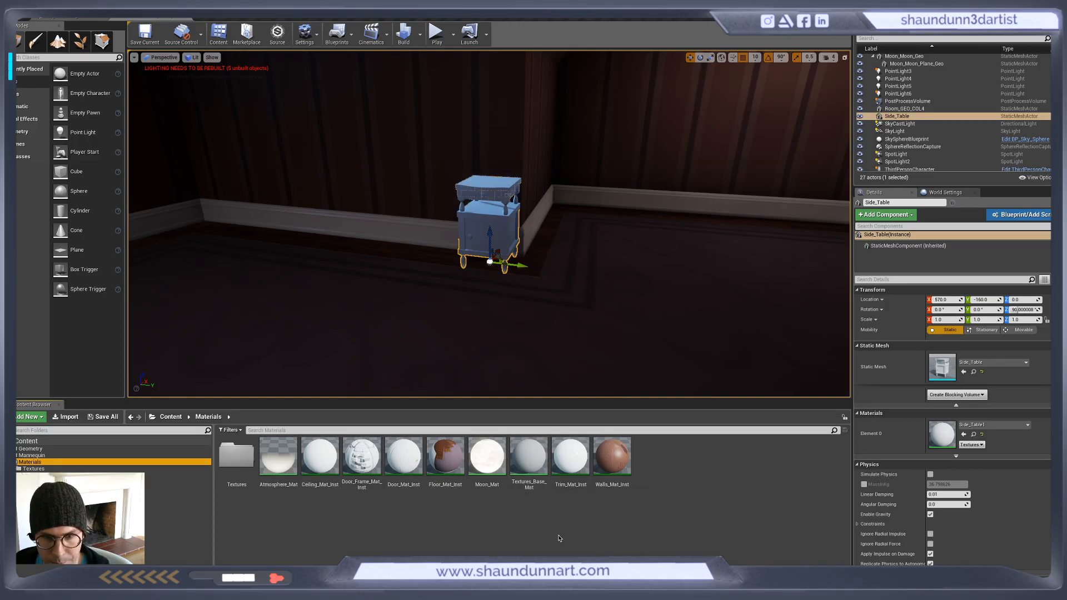
{"action": "double_click", "coordinate": [542, 466]}
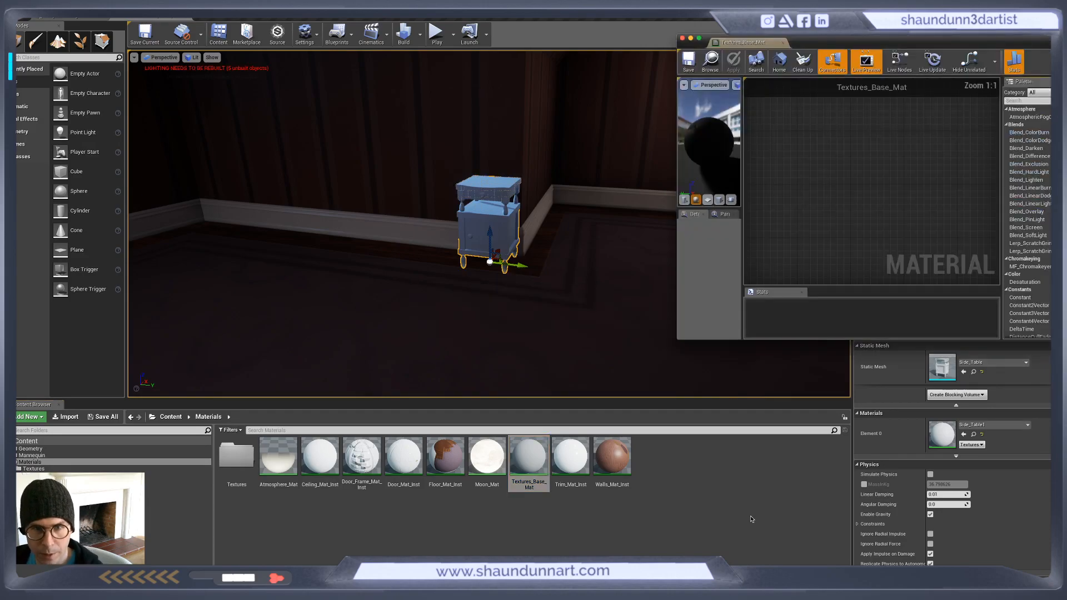
{"action": "left_click_drag", "start_coordinate": [833, 42], "coordinate": [328, 18]}
{"action": "left_click_drag", "start_coordinate": [558, 315], "coordinate": [831, 496]}
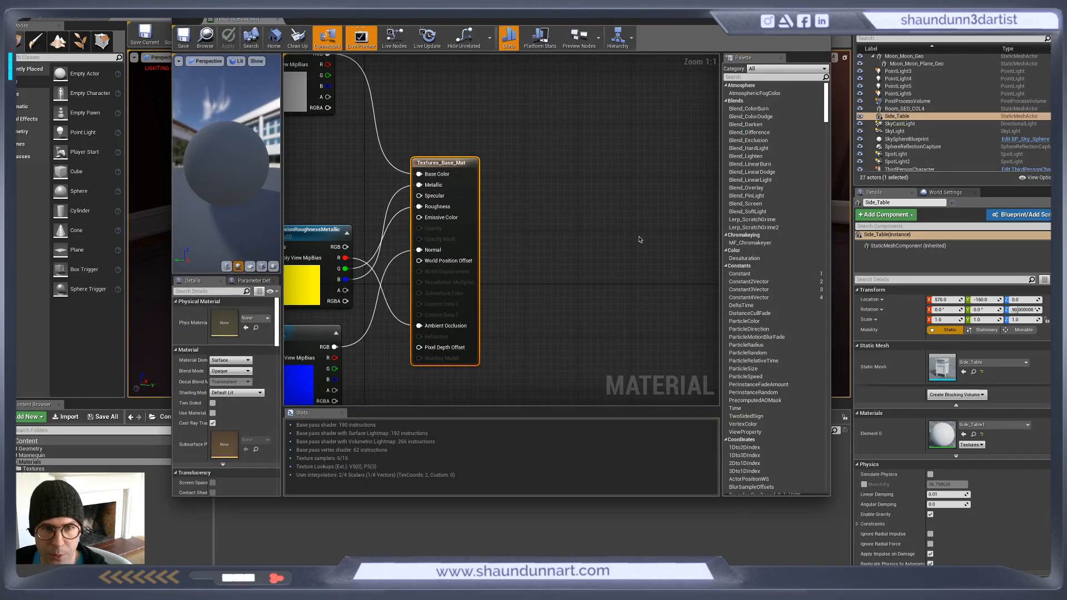
Move the OcclusionRoughnessMetallic node up in the graph, midway between the Base Color and Normal nodes
{"action": "scroll", "coordinate": [394, 236], "scroll_direction": "down", "scroll_amount": 1}
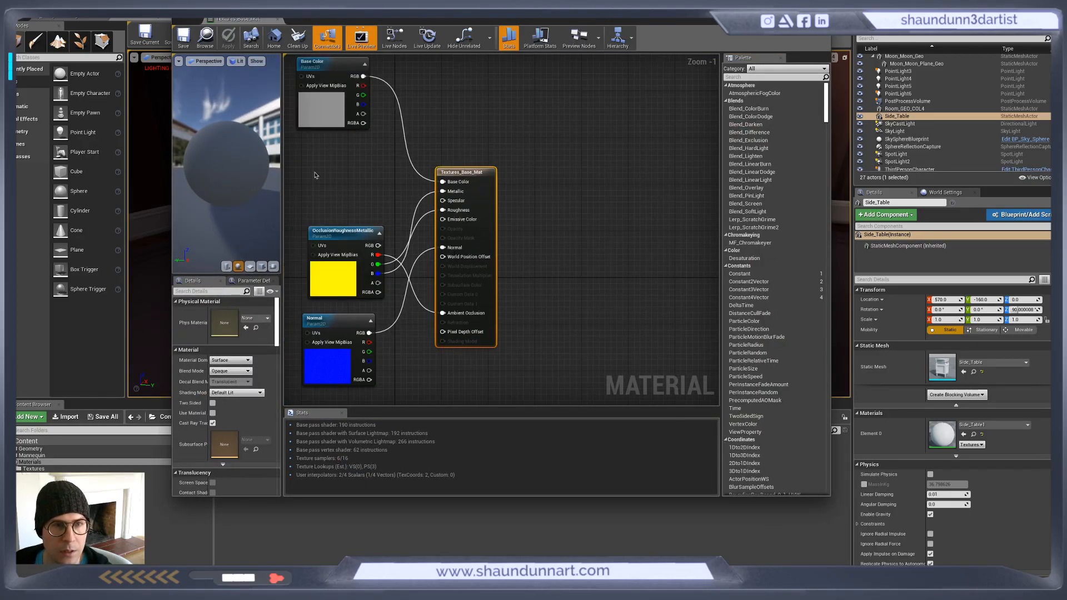
{"action": "scroll", "coordinate": [313, 164], "scroll_direction": "down", "scroll_amount": 1}
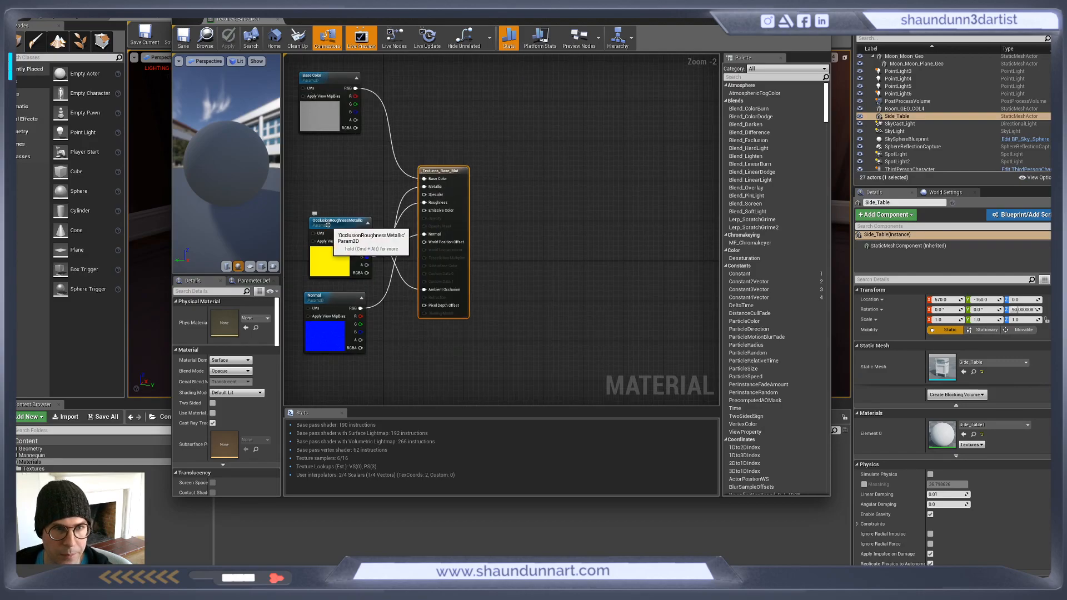
{"action": "left_click_drag", "start_coordinate": [330, 224], "coordinate": [325, 200]}
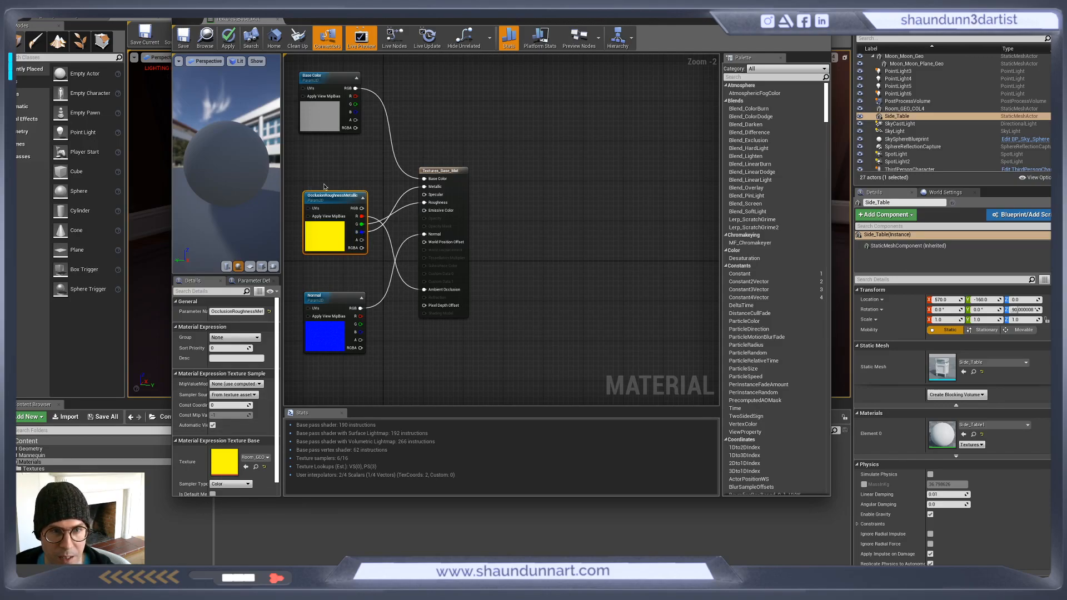
{"action": "left_click", "coordinate": [328, 299]}
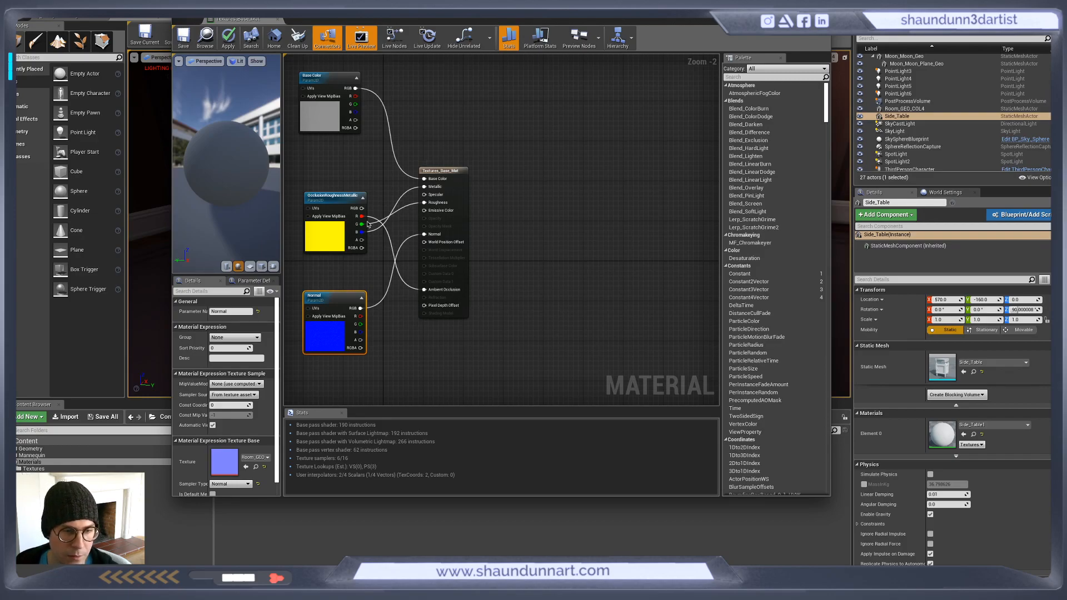
Reopen Textures_Base_Mat from the Materials folder and dock its editor as a tab in the main editor window
{"action": "left_click", "coordinate": [483, 548]}
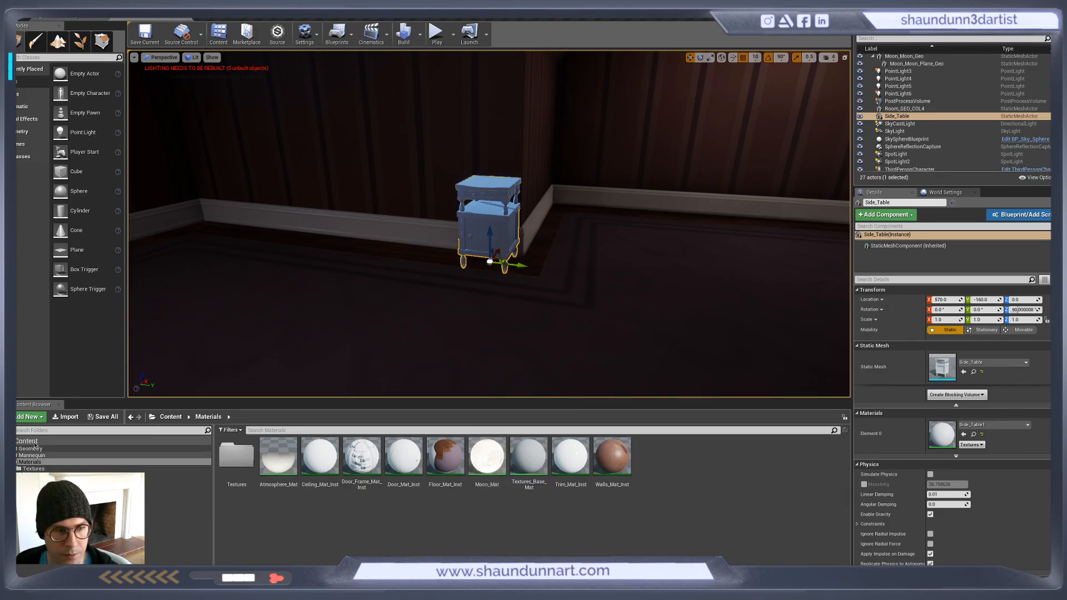
{"action": "left_click", "coordinate": [237, 456]}
{"action": "double_click", "coordinate": [237, 457]}
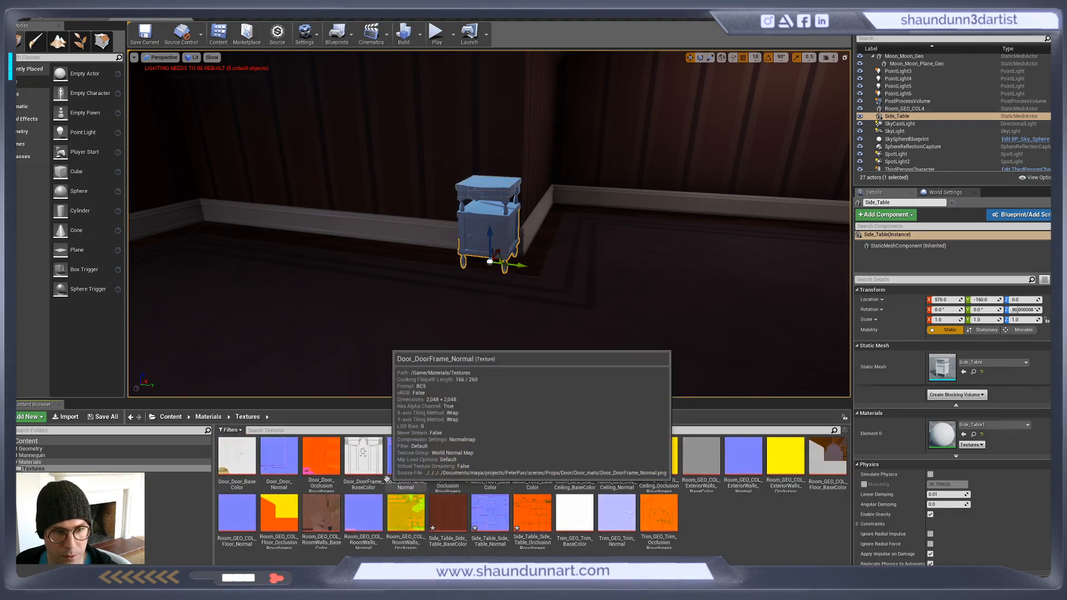
{"action": "left_click", "coordinate": [74, 461]}
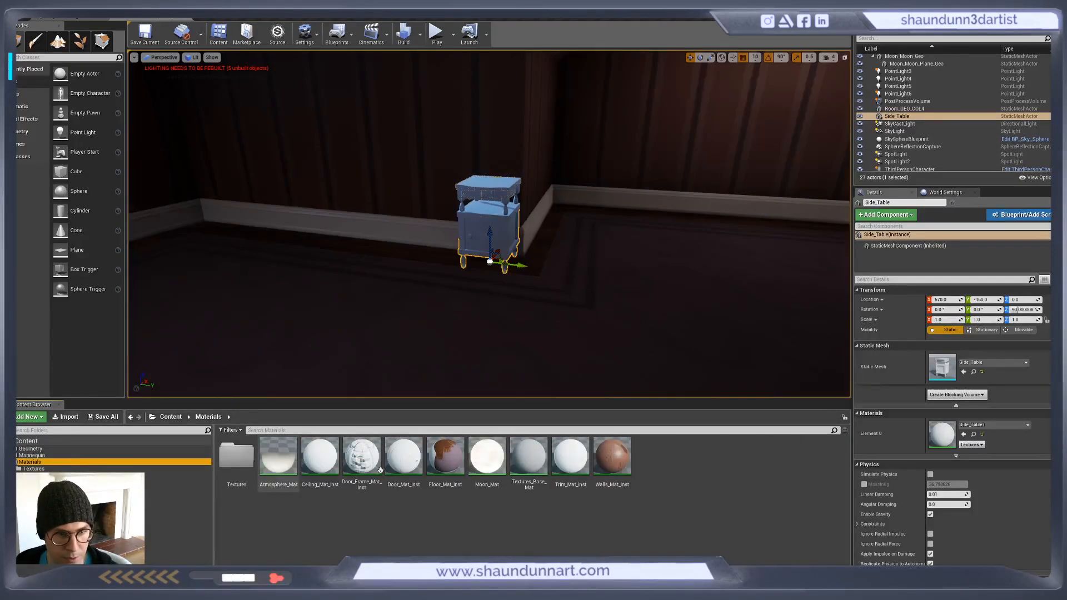
{"action": "left_click", "coordinate": [541, 467]}
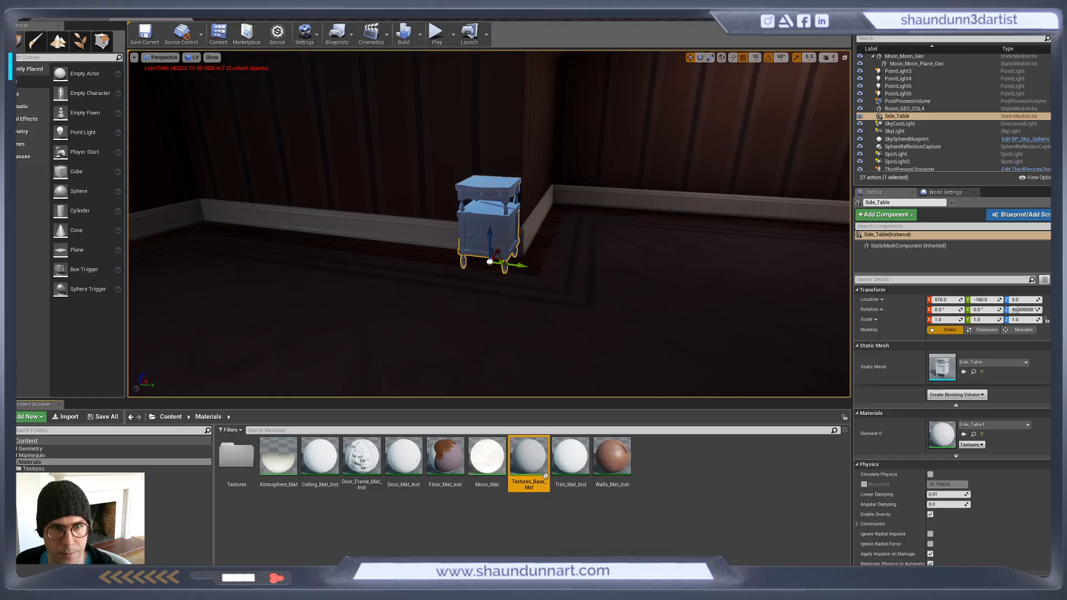
{"action": "double_click", "coordinate": [534, 466]}
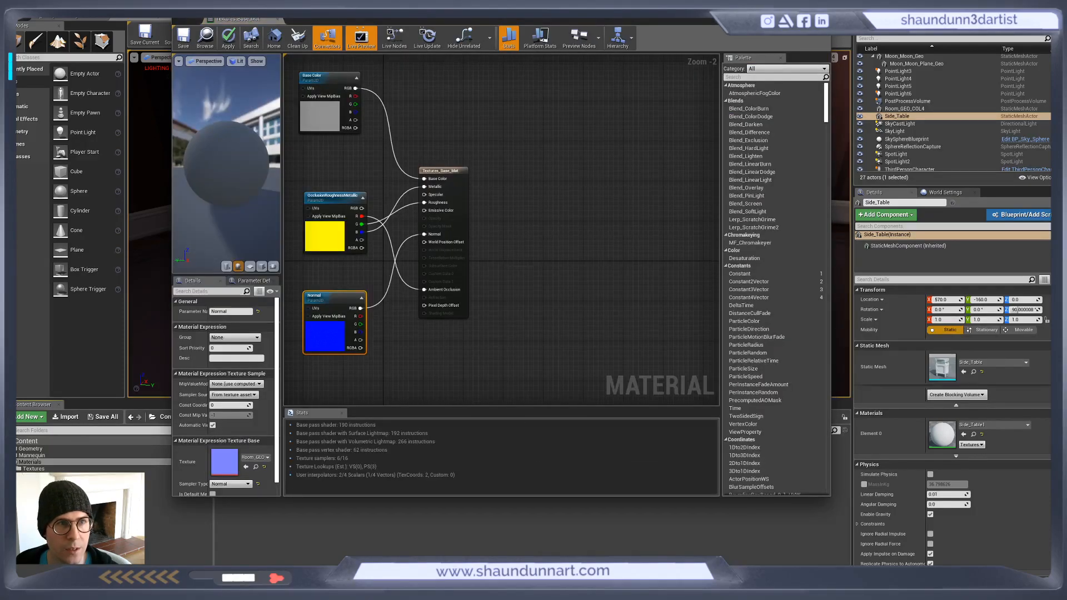
{"action": "left_click_drag", "start_coordinate": [230, 19], "coordinate": [236, 17]}
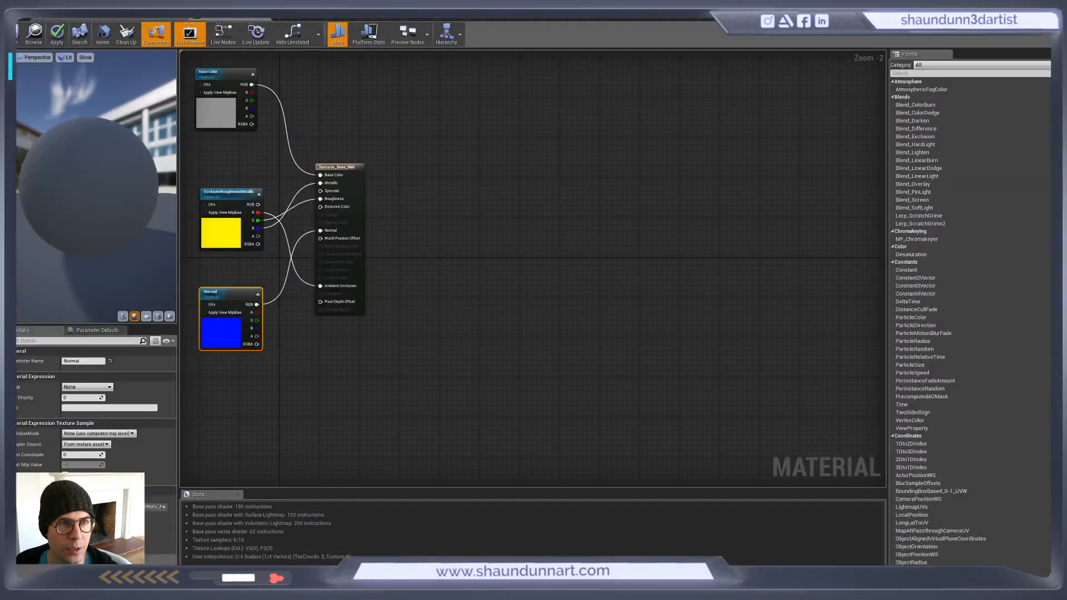
Try adding the side table's BaseColor texture to the Textures_Base_Mat graph as a Texture Sample node, and delete that node
{"action": "left_click", "coordinate": [159, 18]}
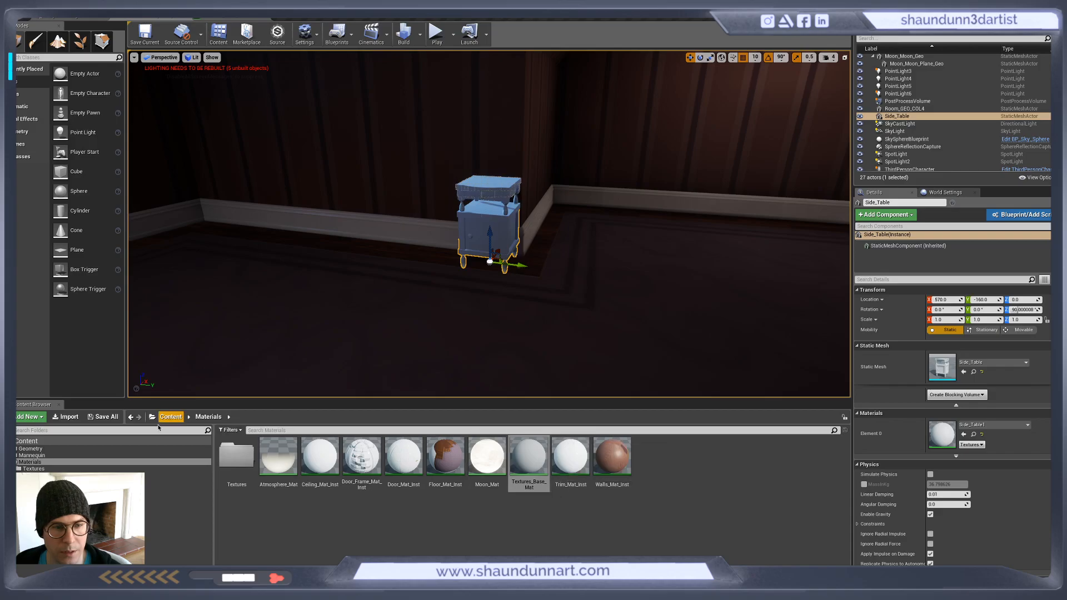
{"action": "double_click", "coordinate": [236, 455]}
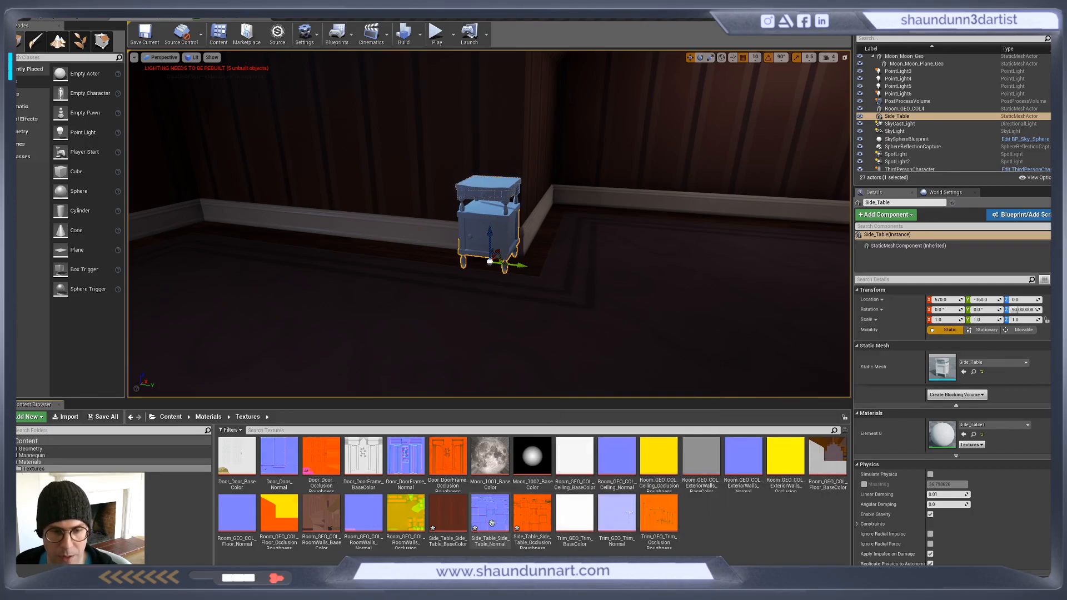
{"action": "left_click_drag", "start_coordinate": [448, 519], "coordinate": [506, 269]}
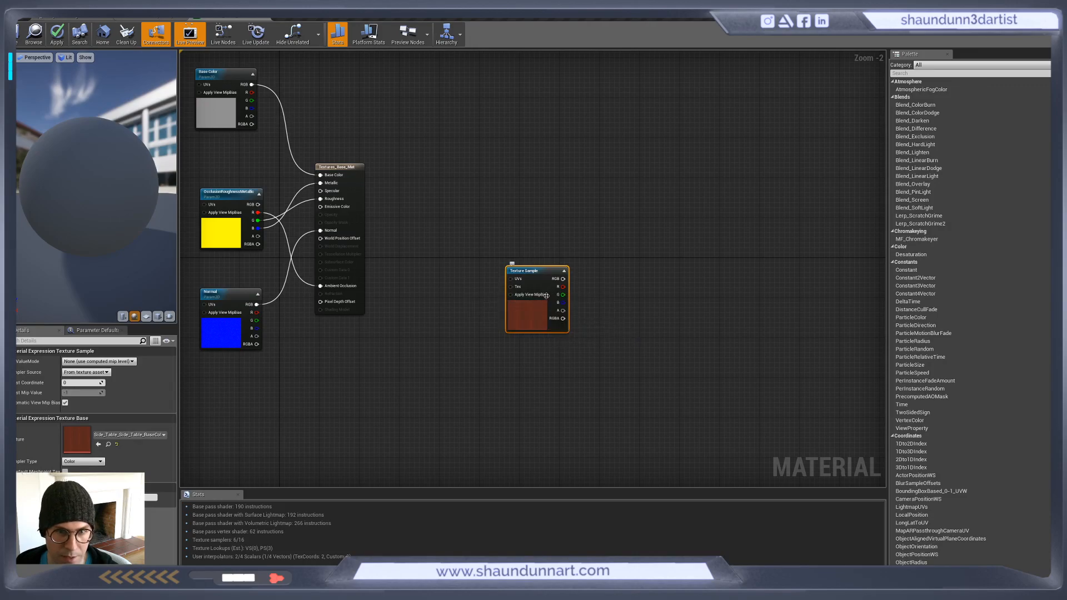
{"action": "left_click_drag", "start_coordinate": [534, 271], "coordinate": [457, 257]}
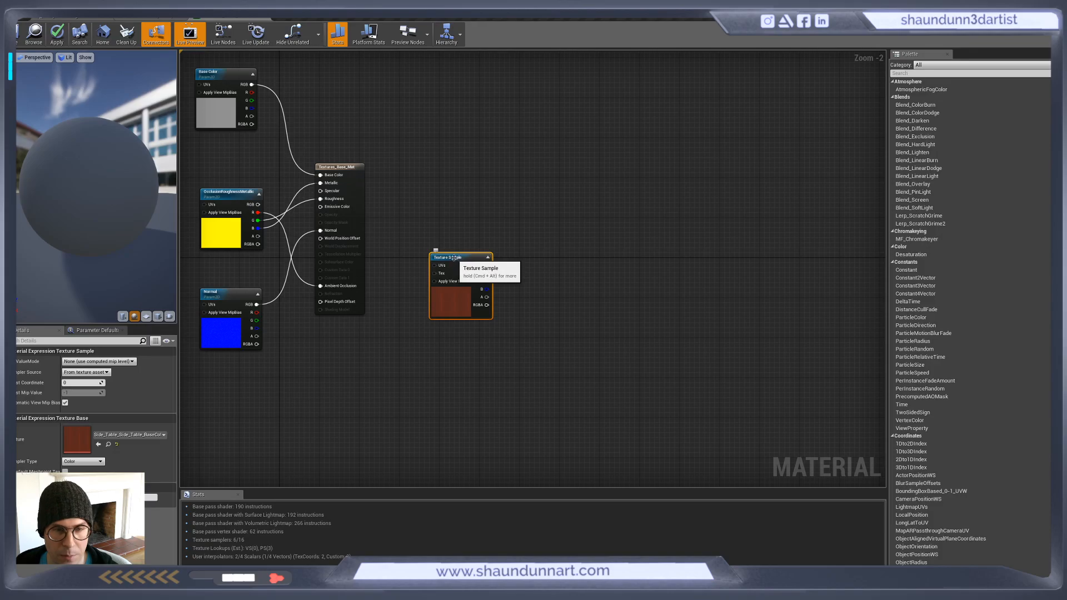
{"action": "key", "text": "Delete"}
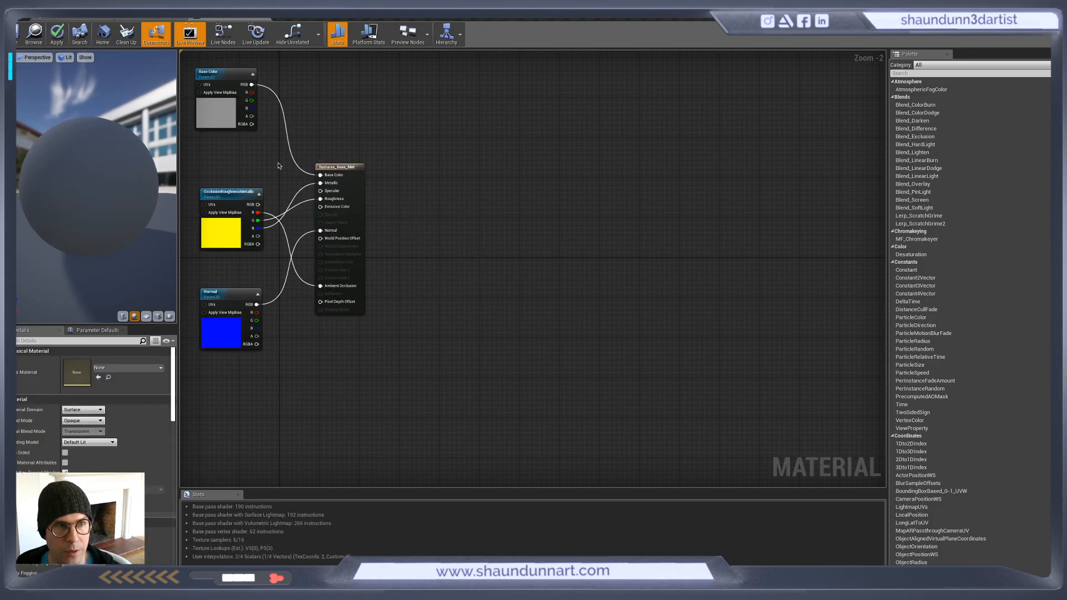
Create a material instance of Textures_Base_Mat in the Materials folder
{"action": "left_click", "coordinate": [338, 168]}
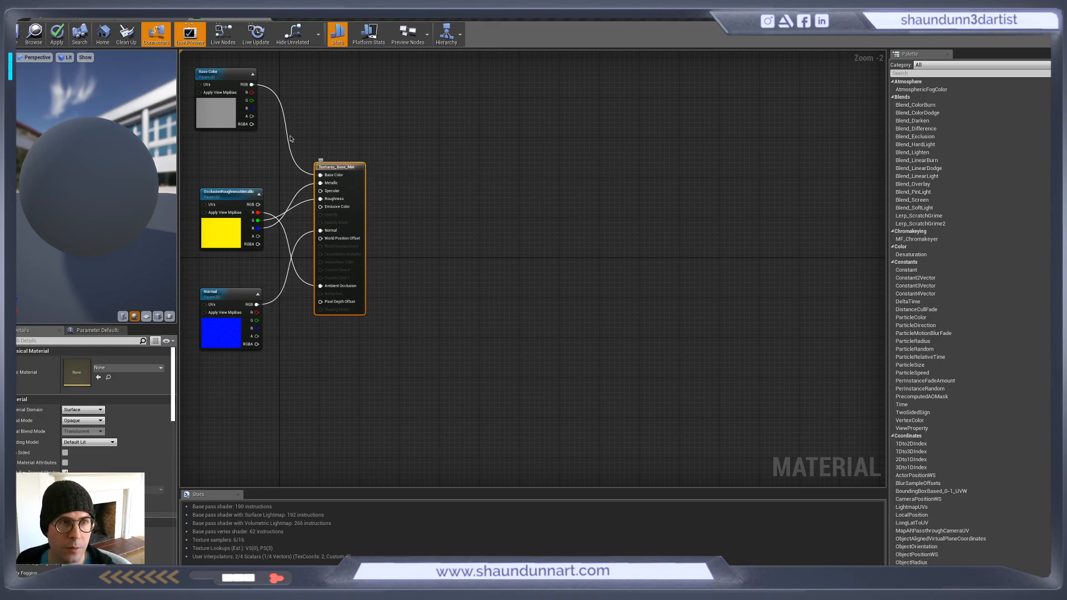
{"action": "left_click", "coordinate": [146, 17]}
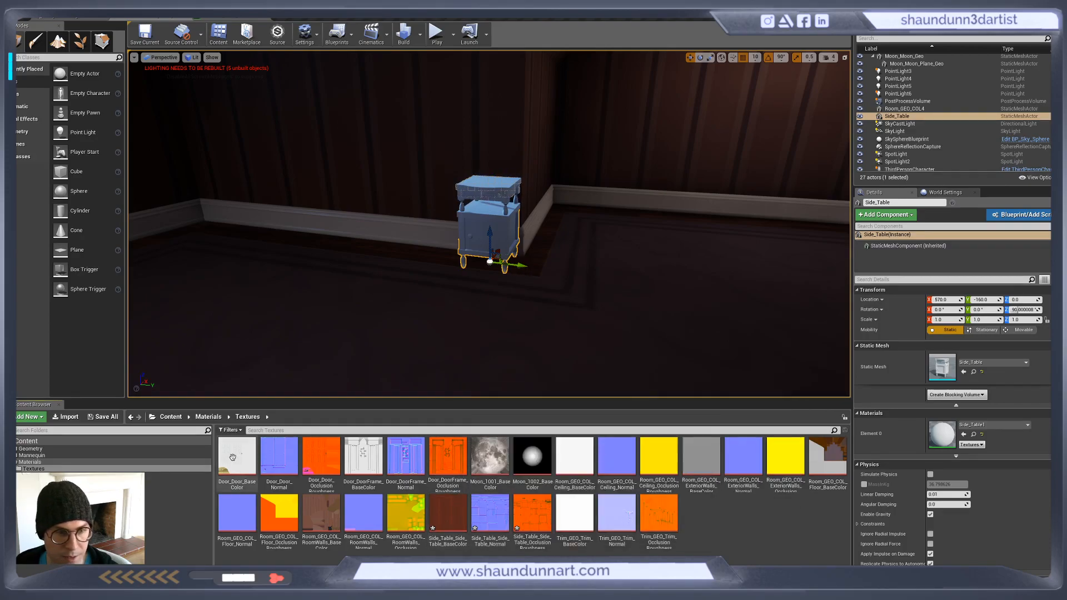
{"action": "left_click", "coordinate": [49, 462]}
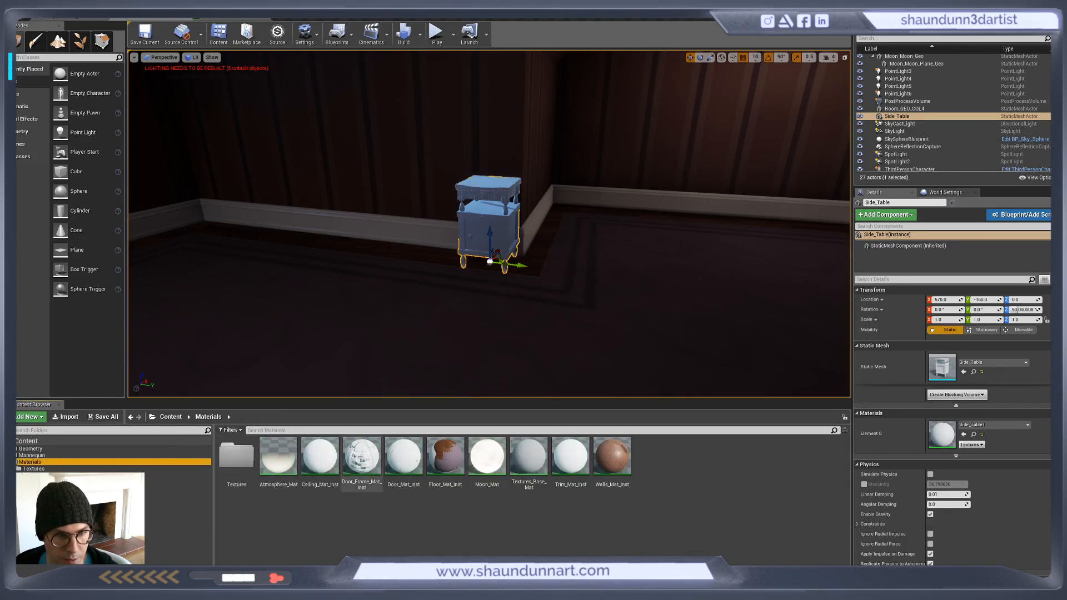
{"action": "left_click", "coordinate": [608, 446]}
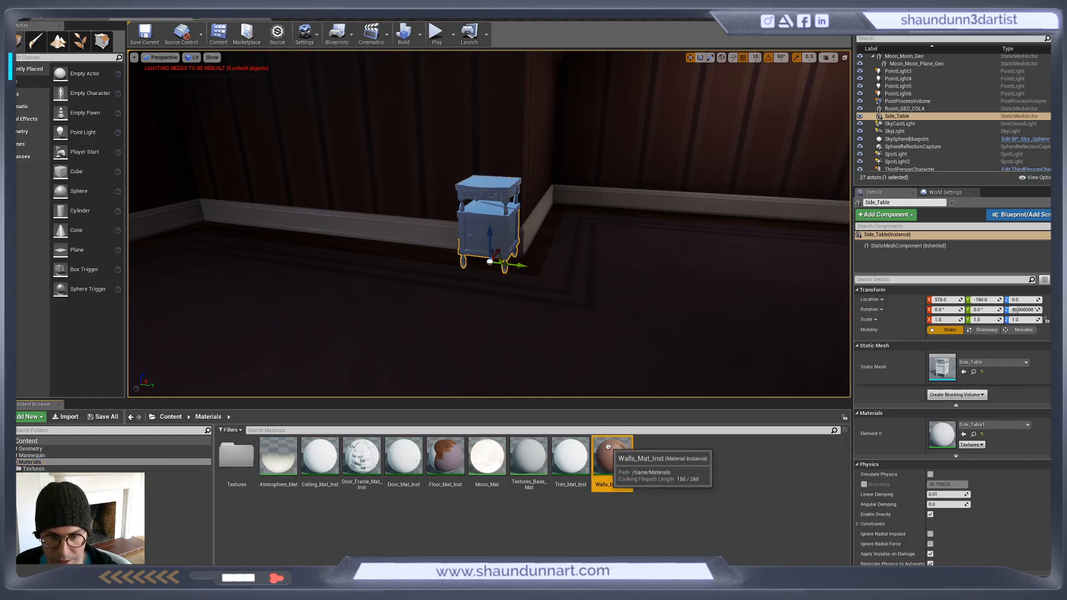
{"action": "left_click", "coordinate": [528, 456]}
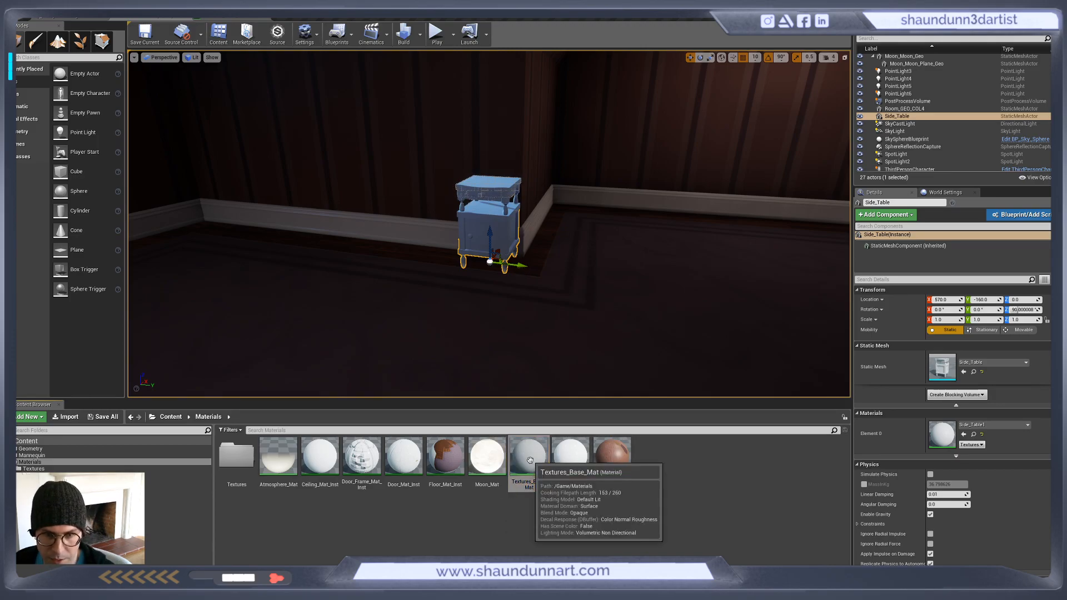
{"action": "right_click", "coordinate": [529, 459]}
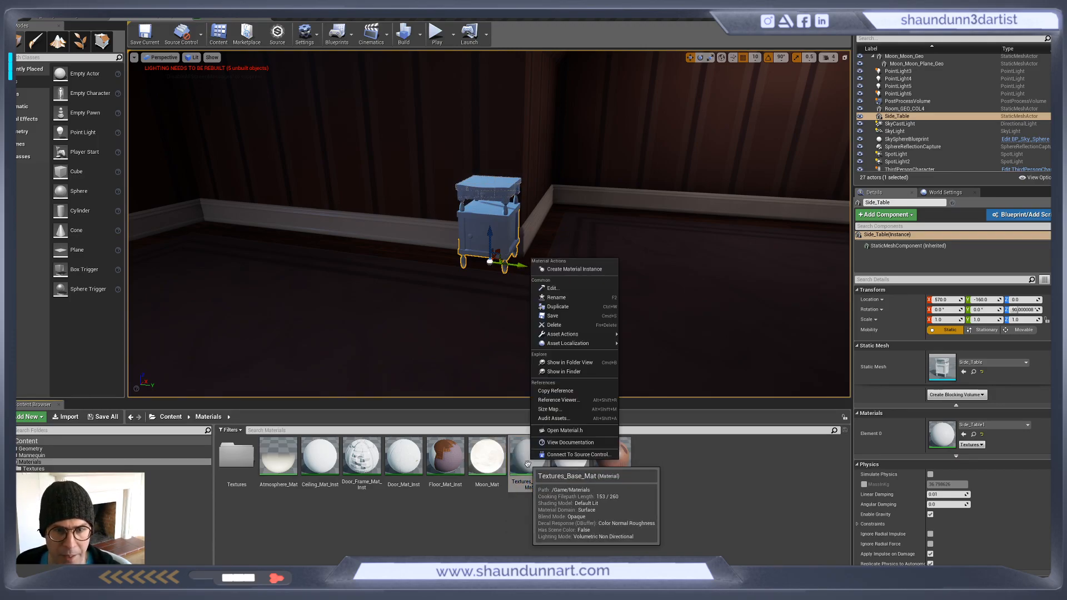
{"action": "left_click", "coordinate": [588, 269]}
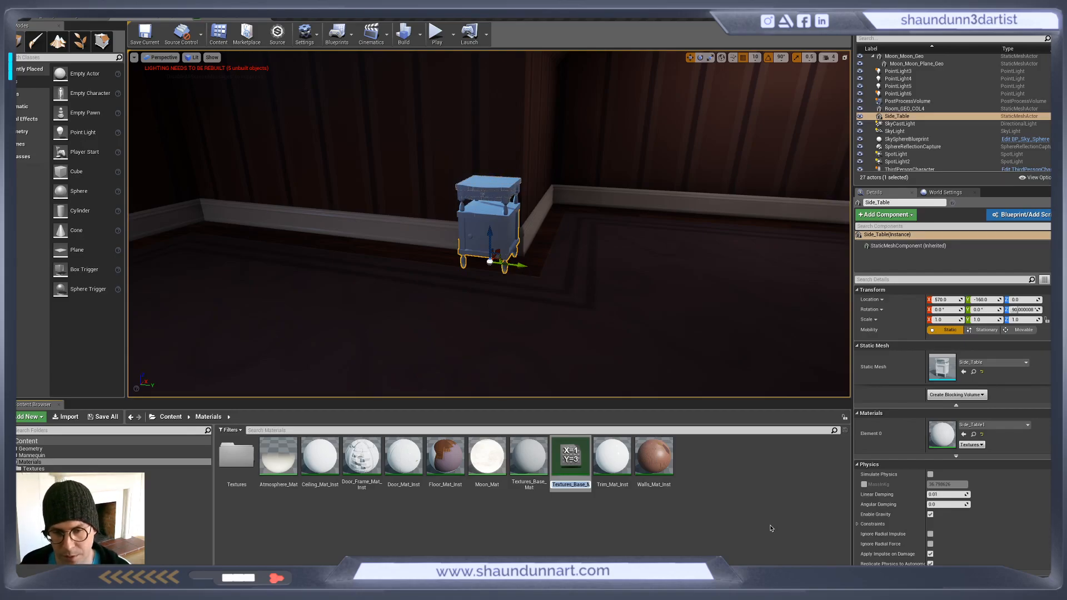
Name the new material instance Side_Table_Mat_Inst
{"action": "type", "text": "Side_"}
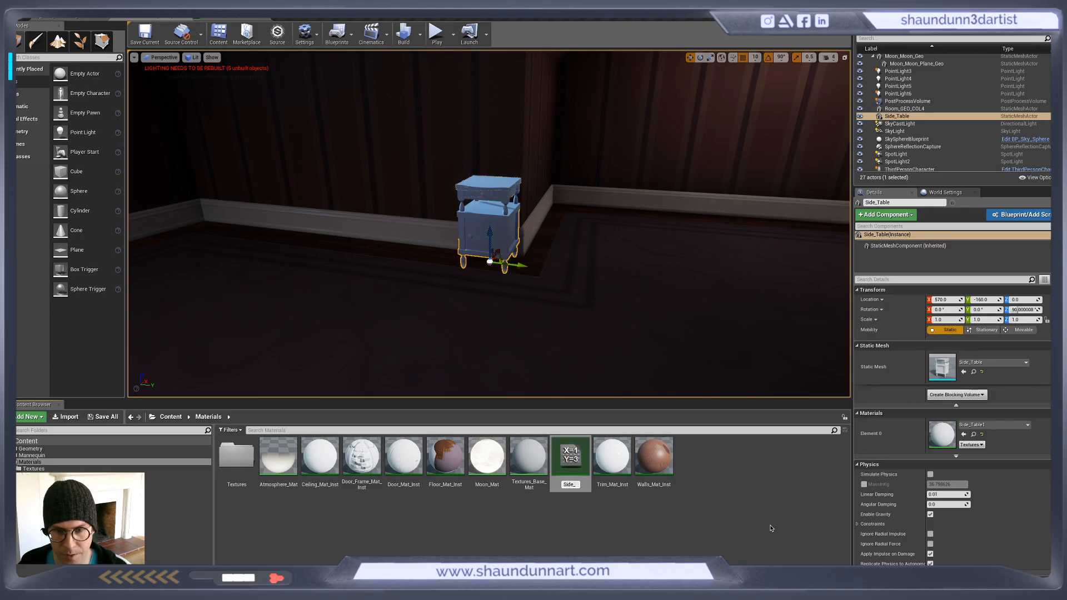
{"action": "type", "text": "Table"}
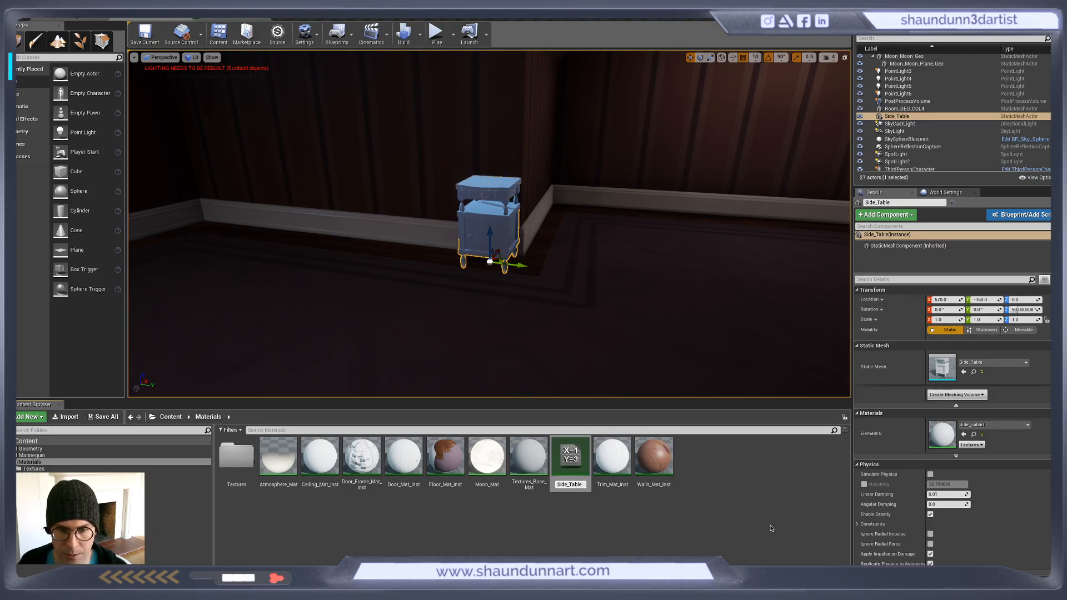
{"action": "type", "text": "_Mat"}
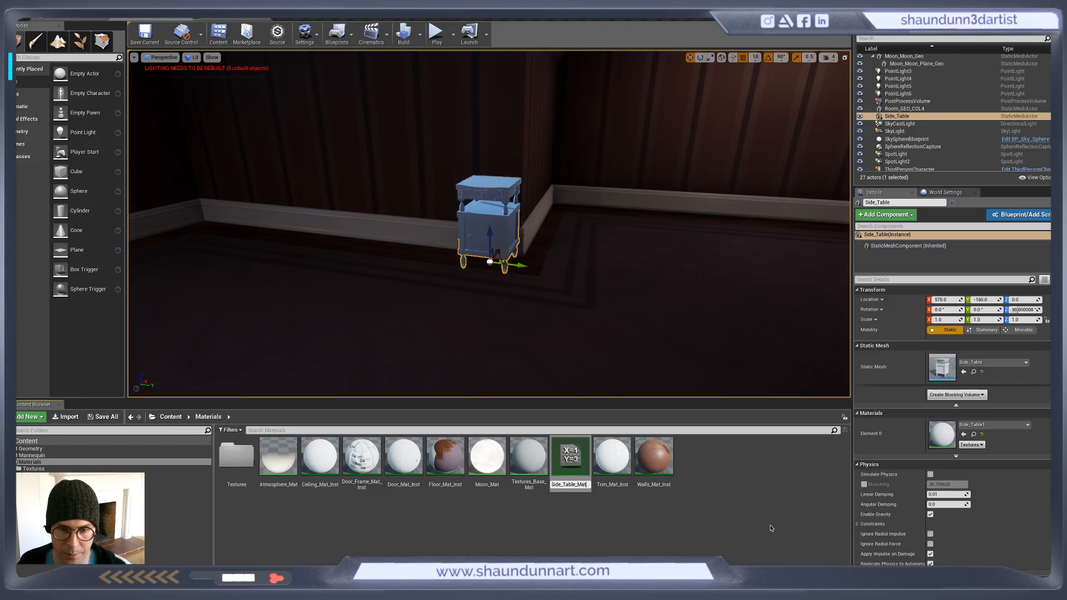
{"action": "type", "text": "_"}
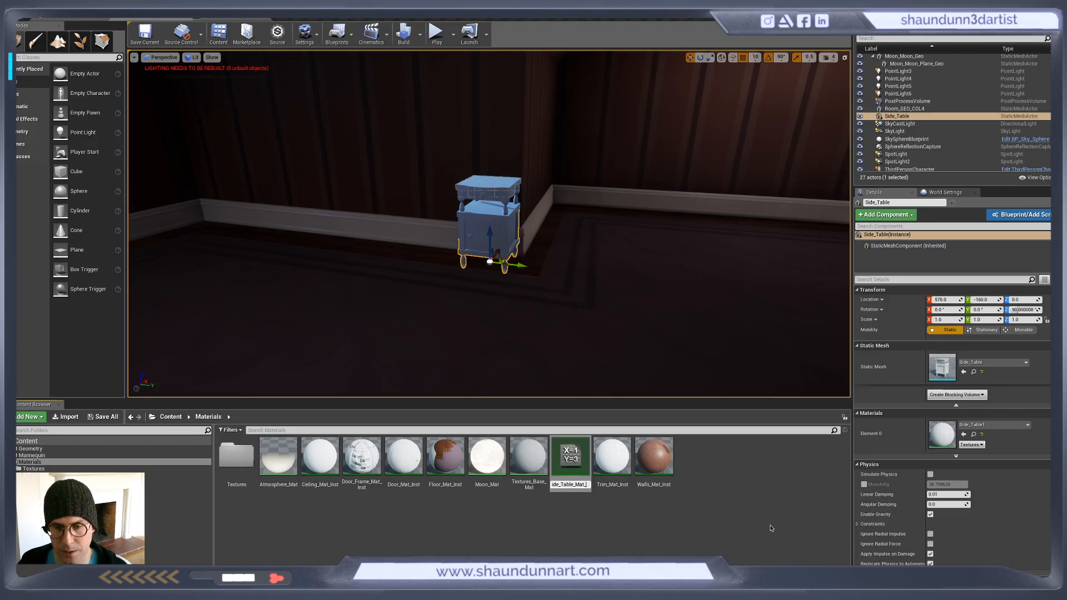
{"action": "type", "text": "Inst"}
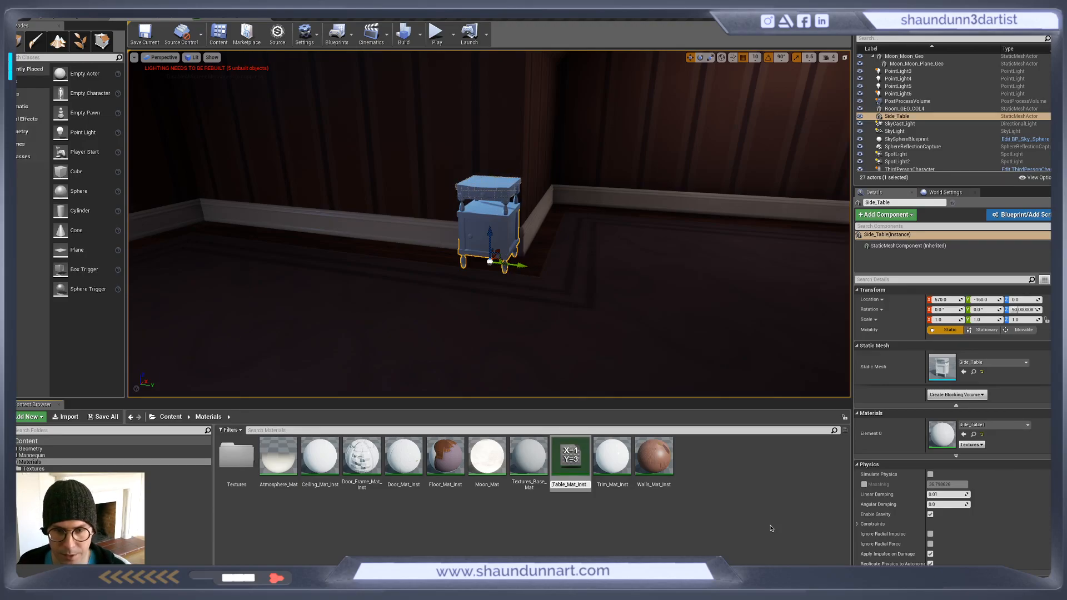
{"action": "key", "text": "Return"}
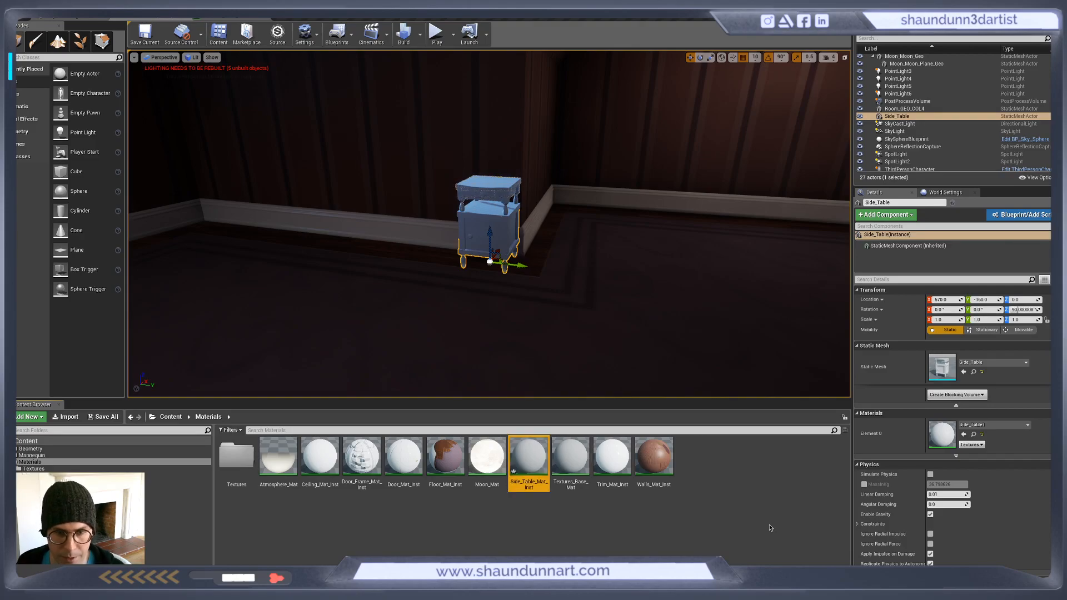
Open Side_Table_Mat_Inst and enable its Base Color, Normal and OcclusionRoughnessMetallic texture parameters for overriding
{"action": "double_click", "coordinate": [531, 451]}
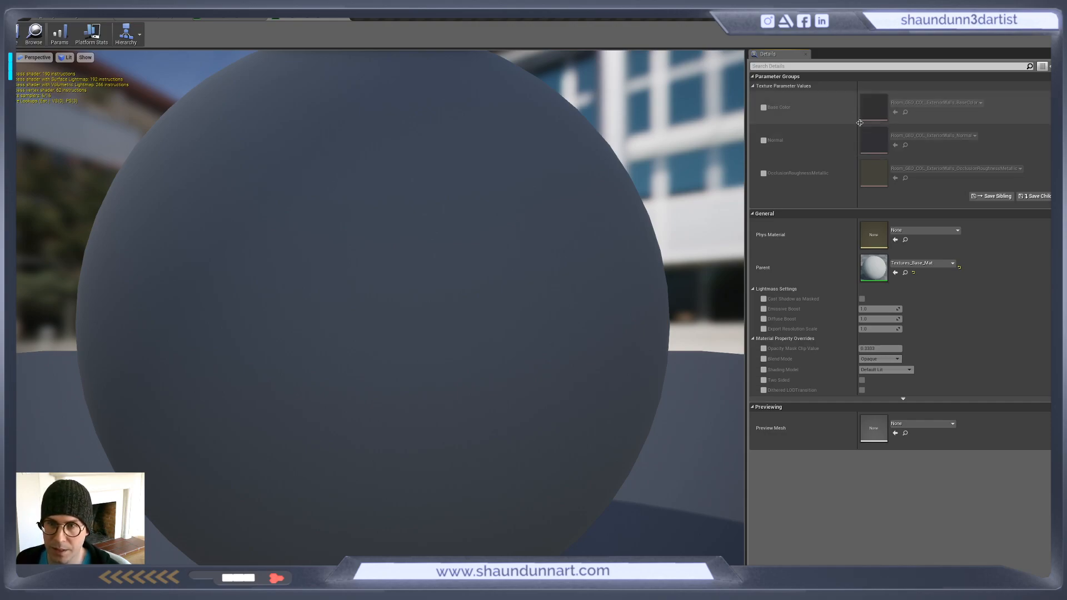
{"action": "left_click", "coordinate": [764, 107]}
{"action": "left_click", "coordinate": [764, 140]}
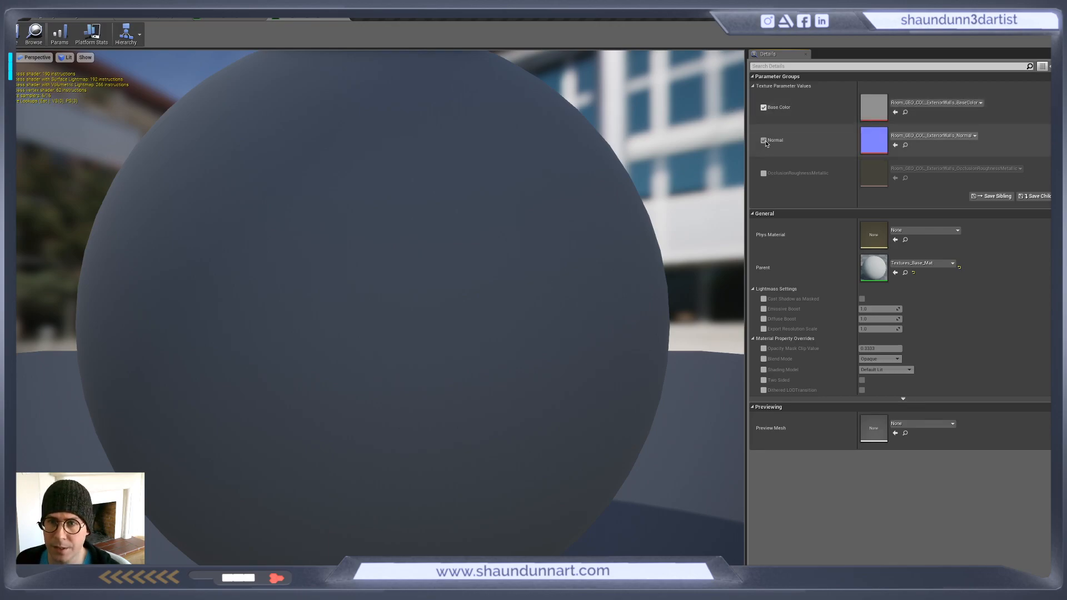
{"action": "left_click", "coordinate": [763, 173]}
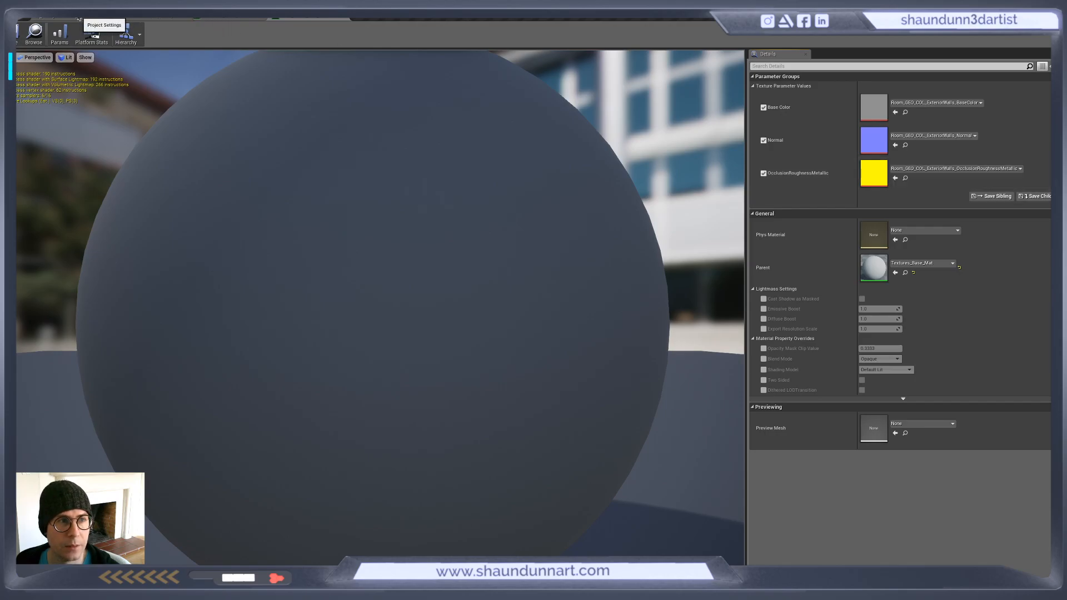
Close the Textures_Base_Mat editor without applying its changes to the original material
{"action": "left_click", "coordinate": [260, 19]}
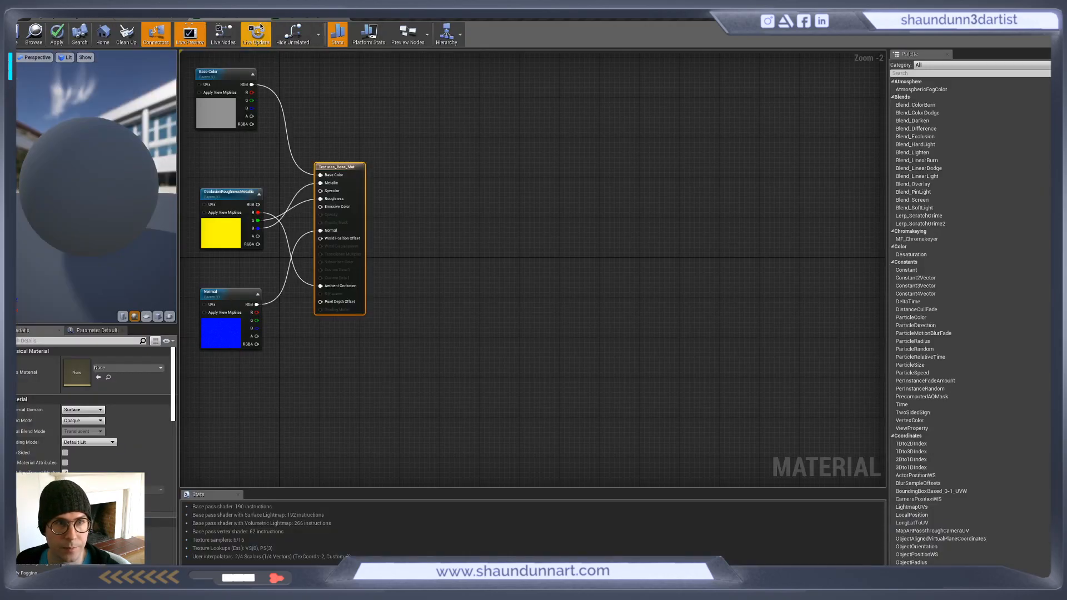
{"action": "left_click", "coordinate": [142, 20]}
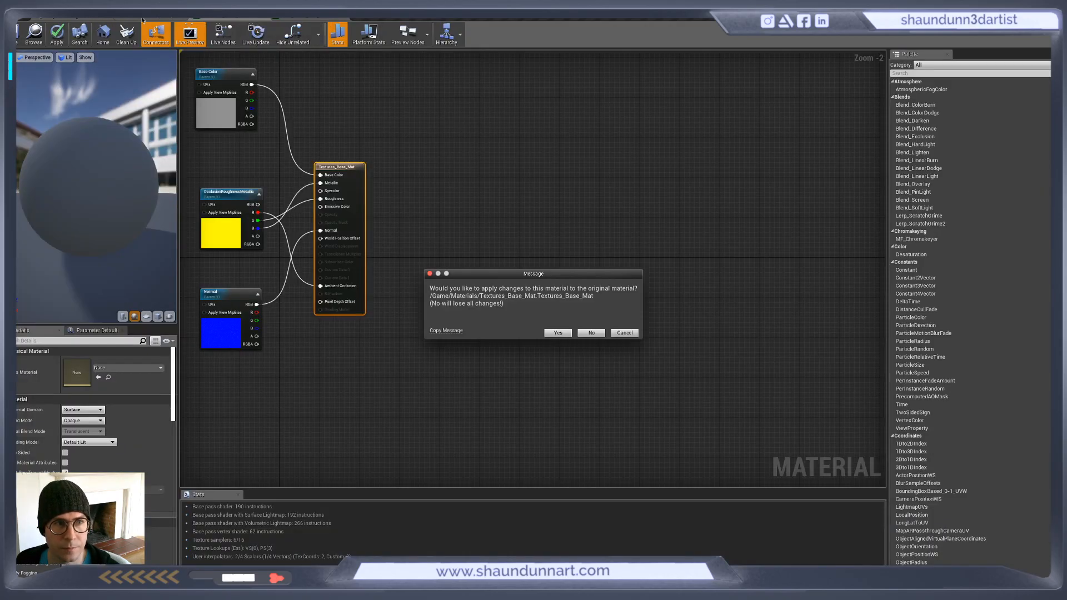
{"action": "left_click", "coordinate": [591, 333]}
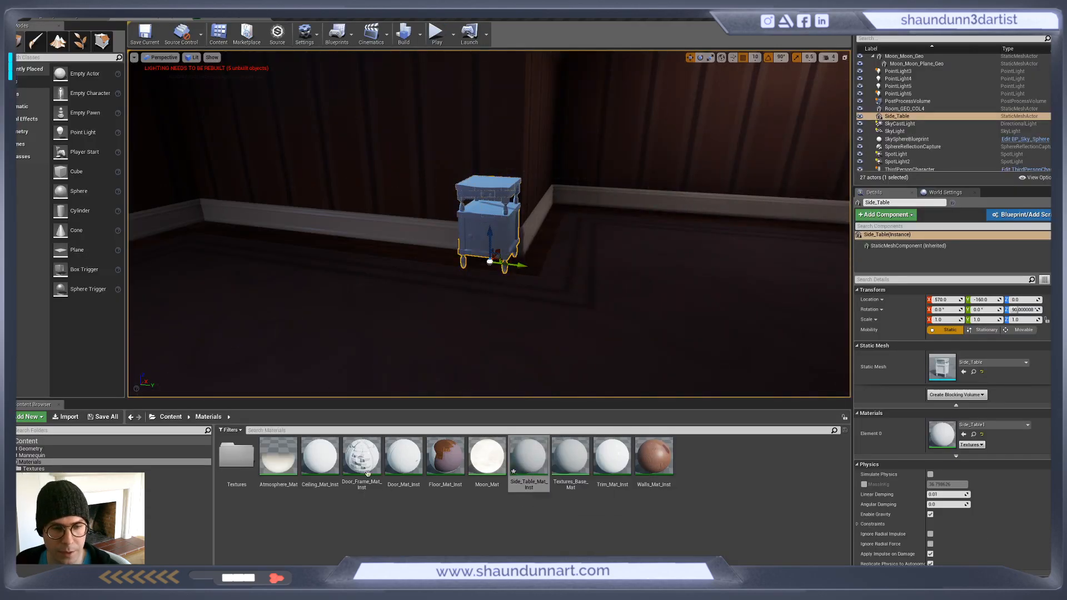
Assign the side table's BaseColor, Normal and OcclusionRoughnessMetallic textures from the Textures folder to the matching parameters of Side_Table_Mat_Inst
{"action": "double_click", "coordinate": [236, 454]}
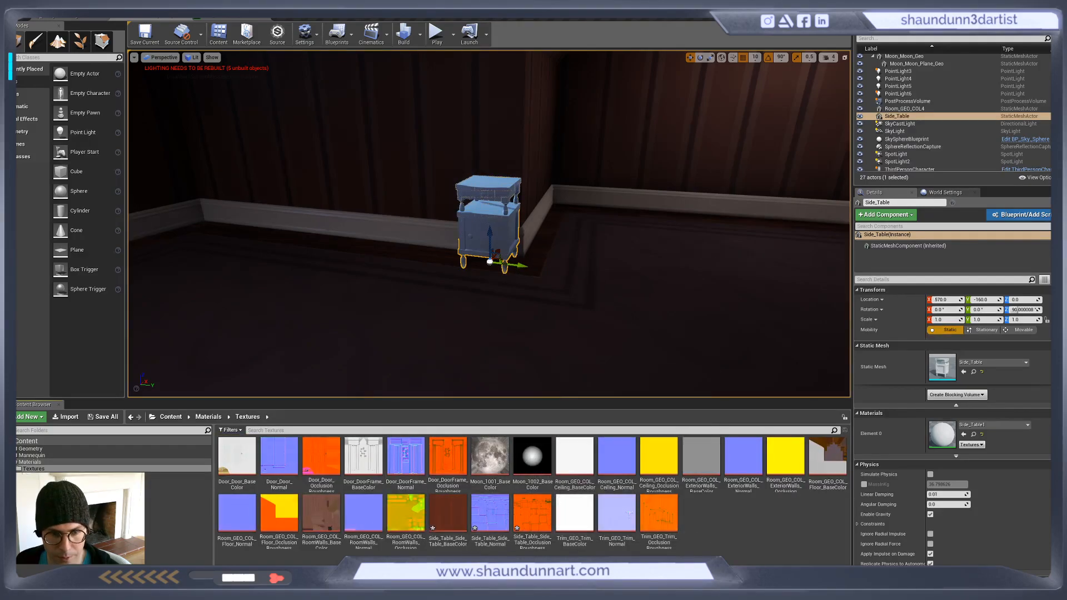
{"action": "left_click", "coordinate": [222, 15]}
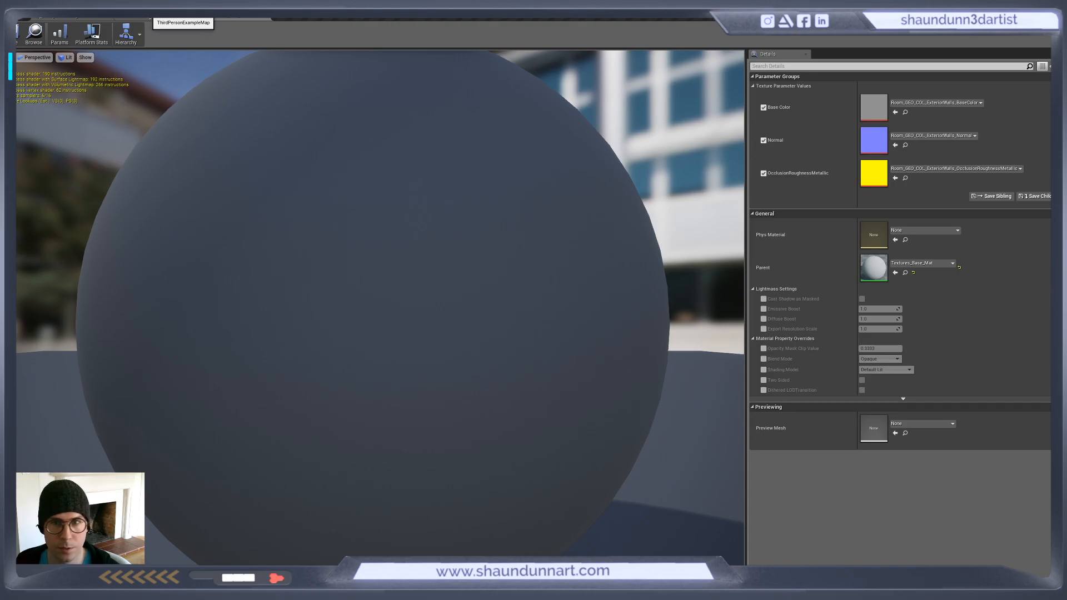
{"action": "left_click", "coordinate": [155, 15]}
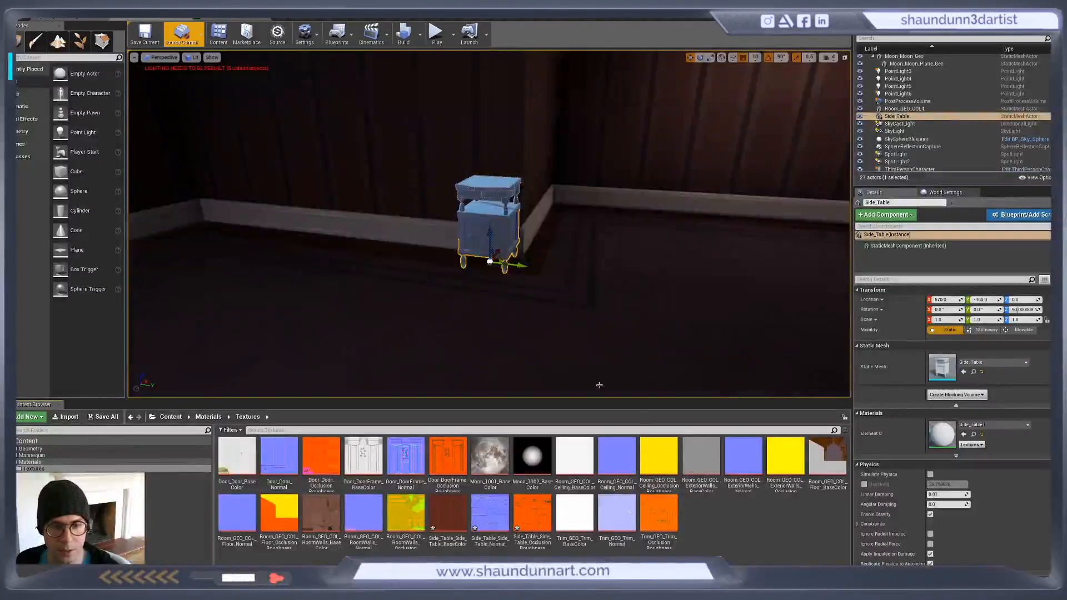
{"action": "left_click_drag", "start_coordinate": [439, 382], "coordinate": [908, 104]}
{"action": "left_click", "coordinate": [155, 14]}
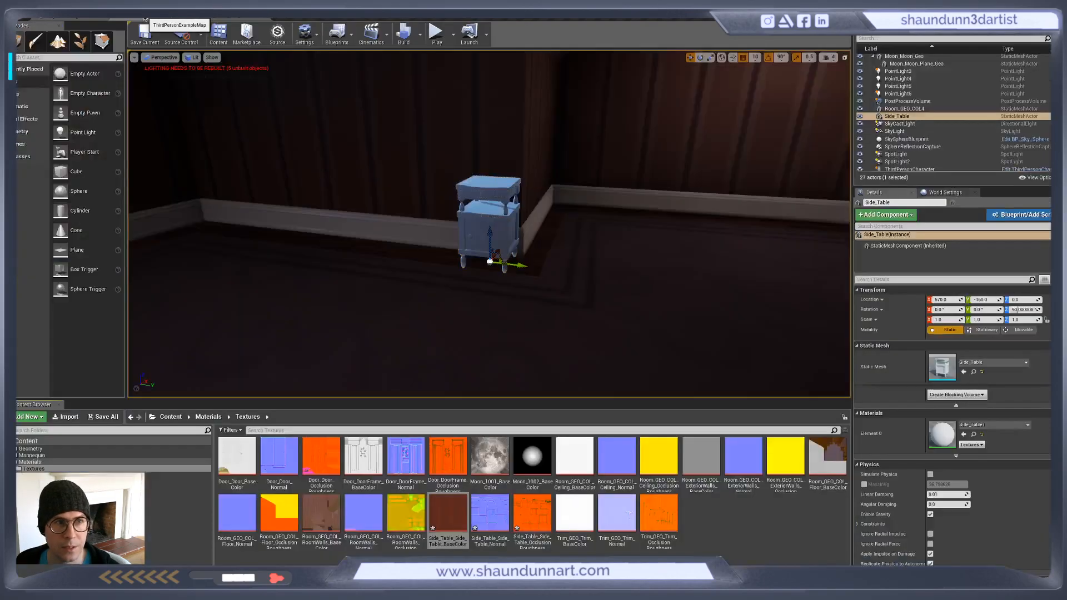
{"action": "left_click_drag", "start_coordinate": [492, 515], "coordinate": [878, 141]}
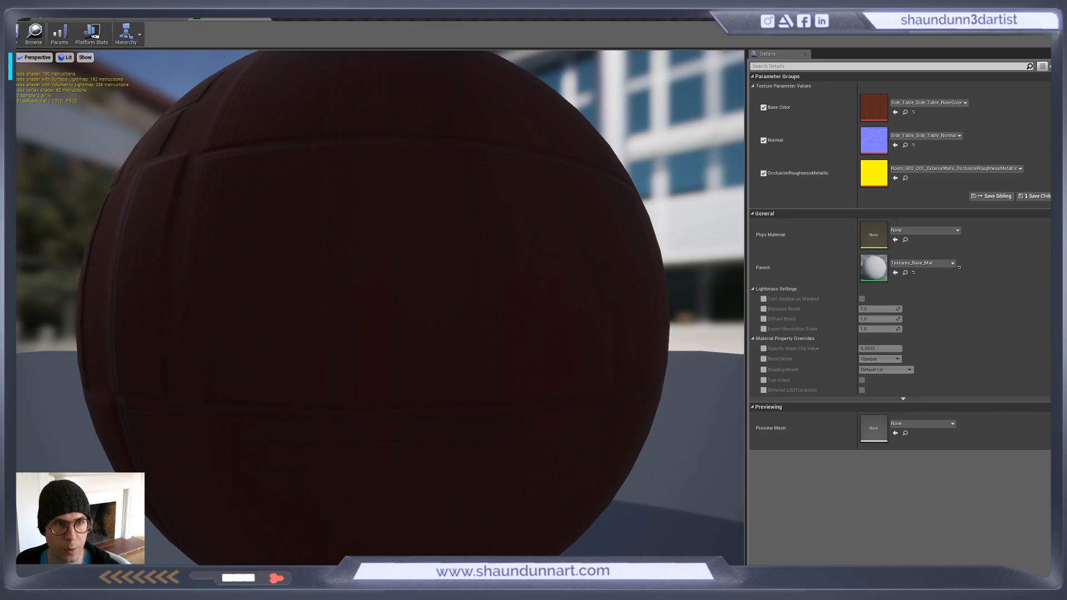
{"action": "left_click", "coordinate": [83, 19]}
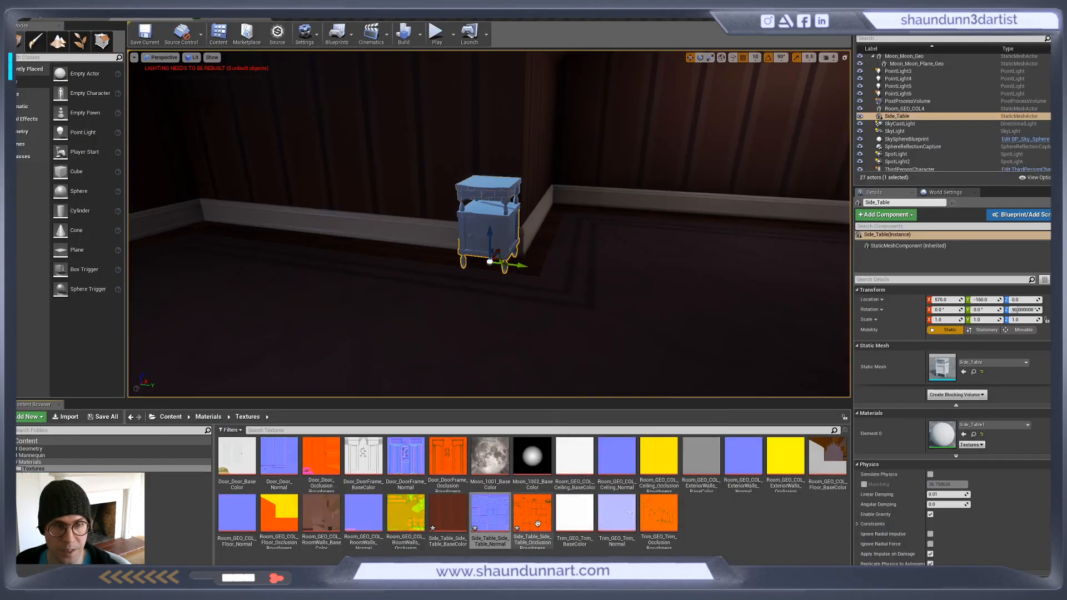
{"action": "left_click_drag", "start_coordinate": [538, 524], "coordinate": [895, 175]}
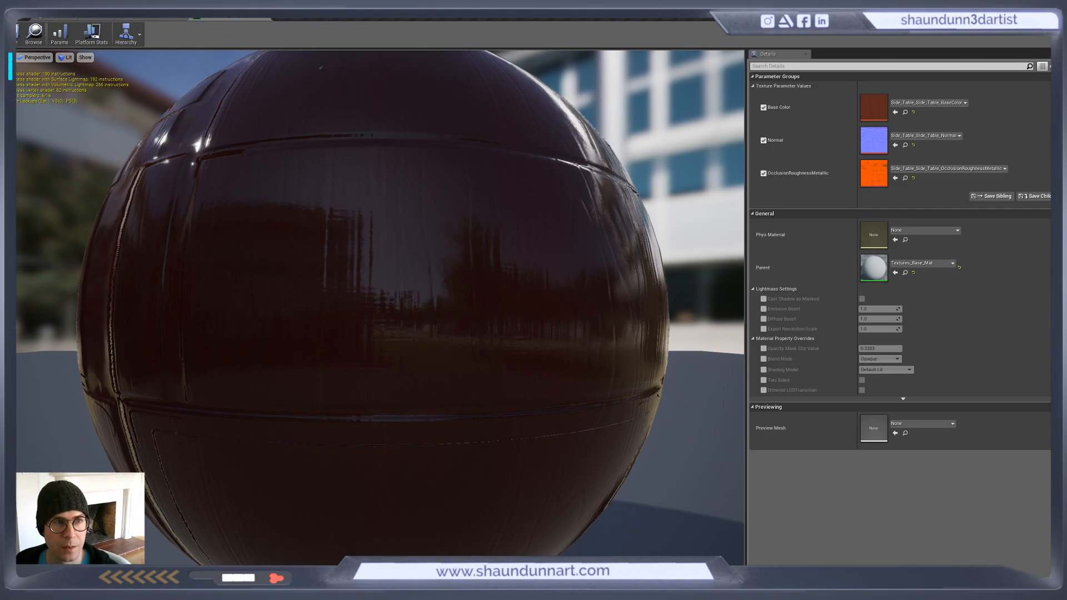
Examine the textured Side_Table_Mat_Inst material on the preview sphere from several angles and distances
{"action": "scroll", "coordinate": [464, 284], "scroll_direction": "down", "scroll_amount": 5}
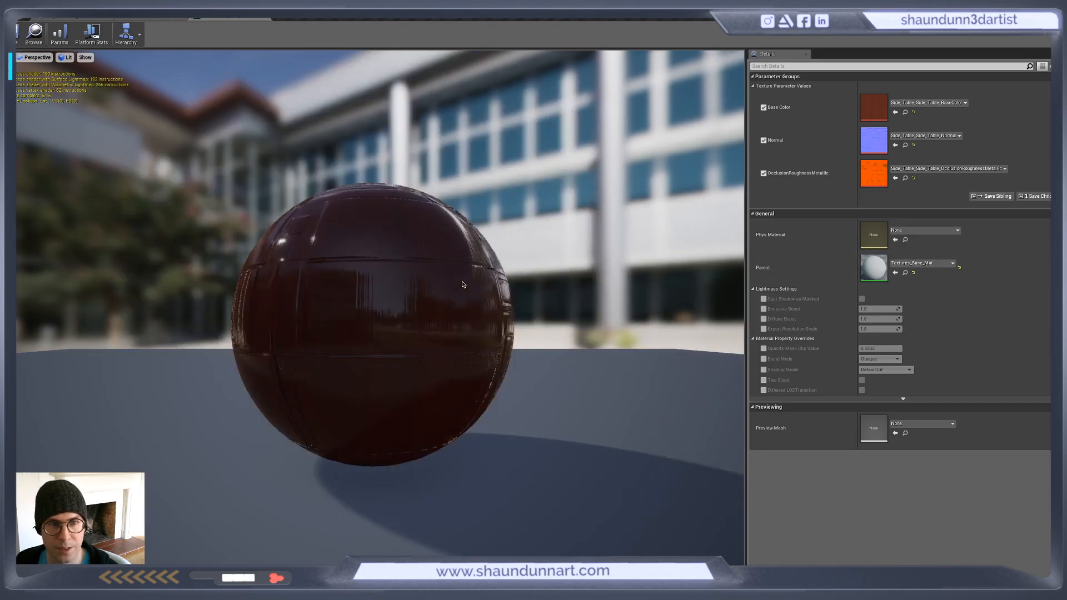
{"action": "left_click_drag", "start_coordinate": [178, 271], "coordinate": [270, 293]}
{"action": "scroll", "coordinate": [410, 315], "scroll_direction": "up", "scroll_amount": 3}
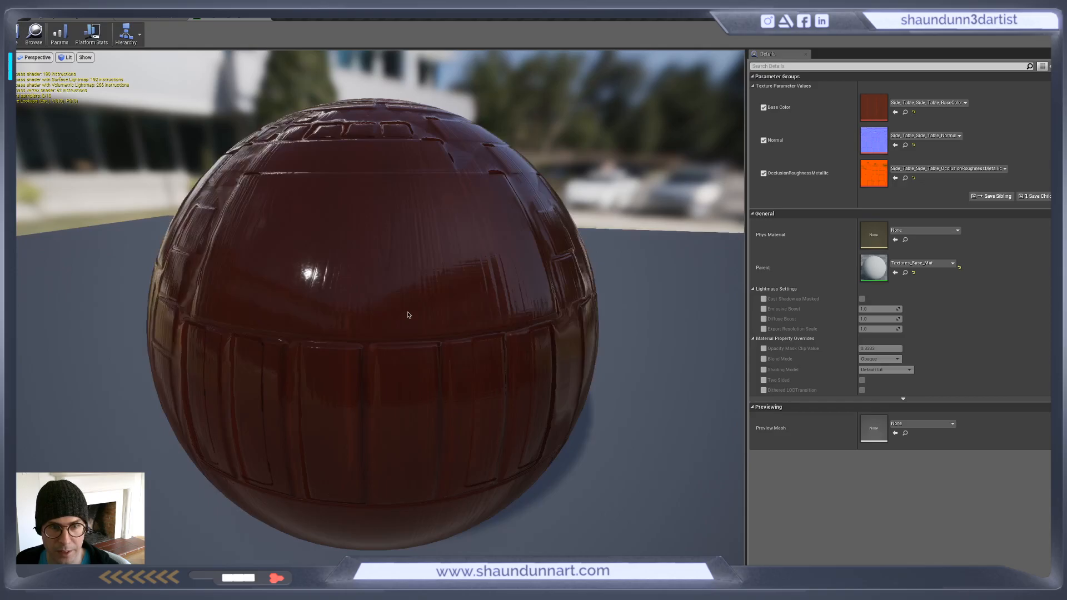
{"action": "scroll", "coordinate": [478, 328], "scroll_direction": "down", "scroll_amount": 2}
{"action": "scroll", "coordinate": [570, 343], "scroll_direction": "down", "scroll_amount": 3}
{"action": "left_click_drag", "start_coordinate": [570, 342], "coordinate": [558, 303]}
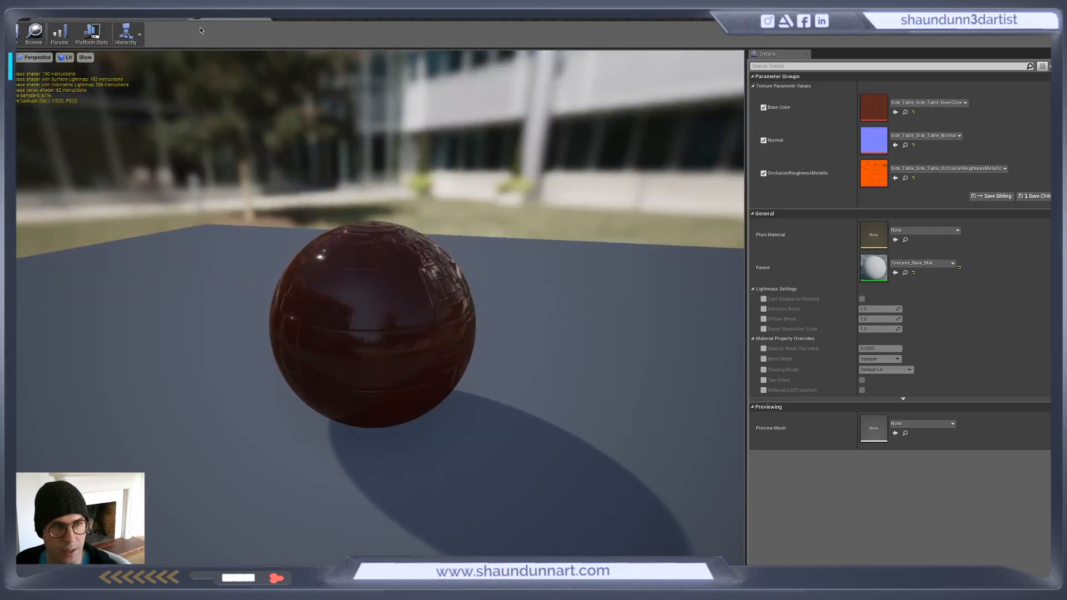
Apply Side_Table_Mat_Inst from the Materials folder to the side table in the room scene
{"action": "left_click", "coordinate": [150, 17]}
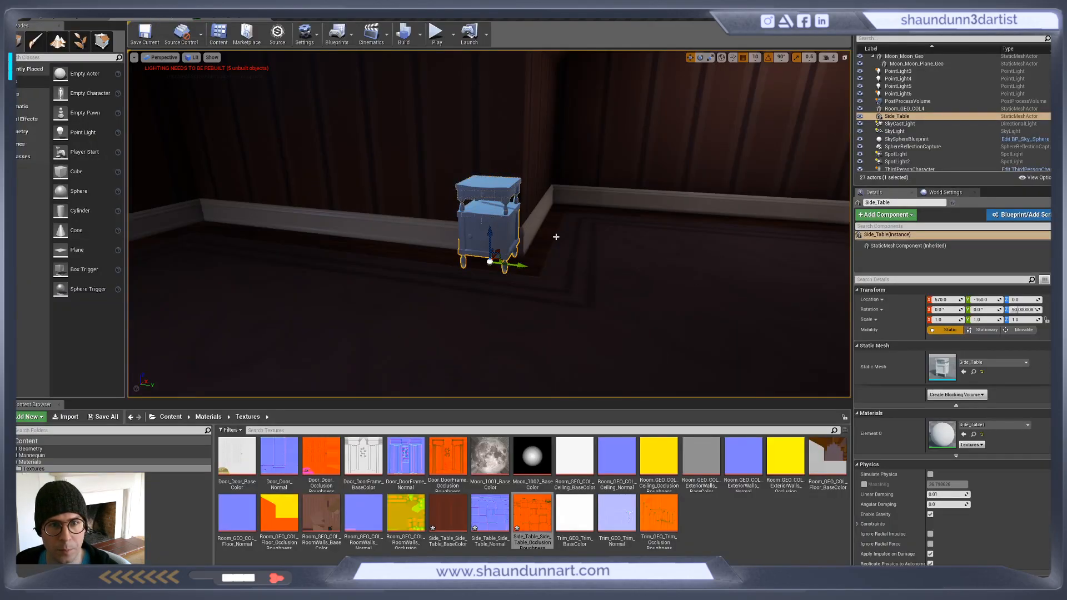
{"action": "key", "text": "f"}
{"action": "scroll", "coordinate": [557, 237], "scroll_direction": "down", "scroll_amount": 8}
{"action": "left_click_drag", "start_coordinate": [556, 236], "coordinate": [576, 269], "text": "alt"}
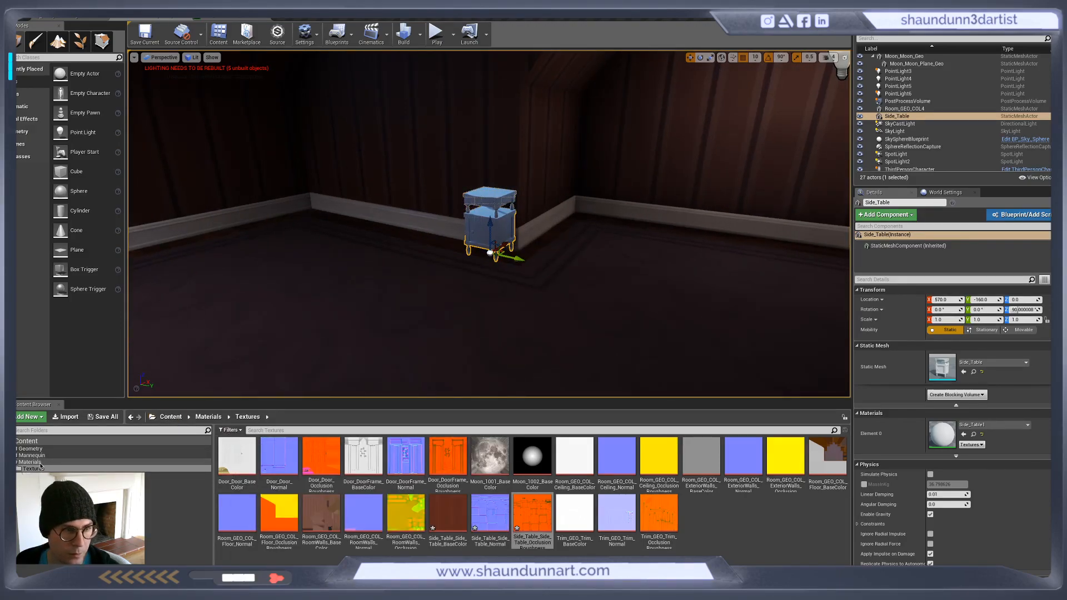
{"action": "left_click", "coordinate": [189, 462]}
{"action": "left_click_drag", "start_coordinate": [529, 458], "coordinate": [506, 223]}
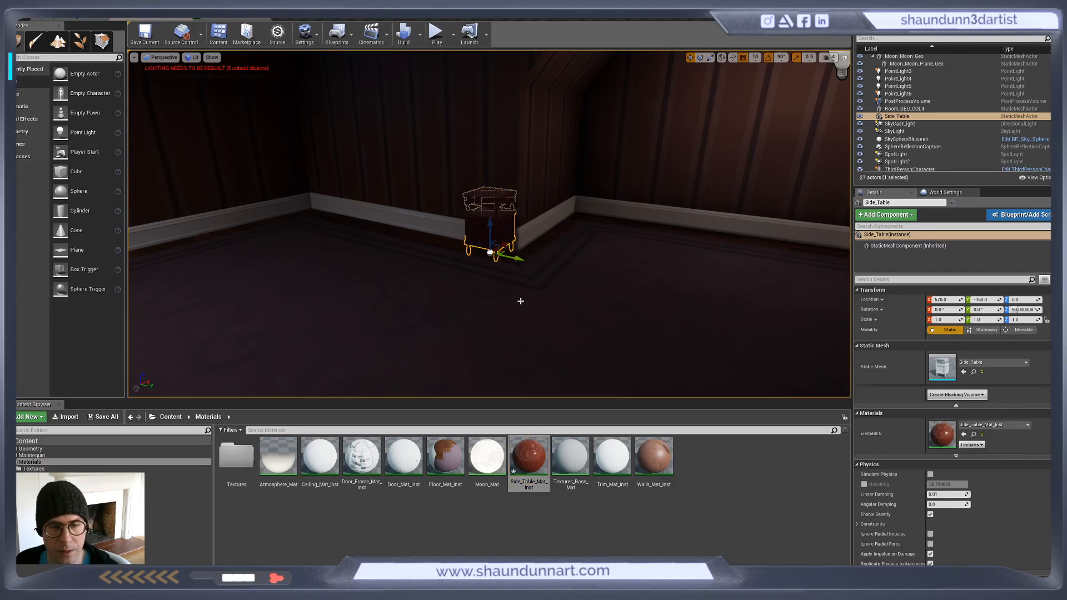
Frame the side table in the viewport and rebuild only the level's lighting
{"action": "key", "text": "f"}
{"action": "scroll", "coordinate": [443, 71], "scroll_direction": "down", "scroll_amount": 4}
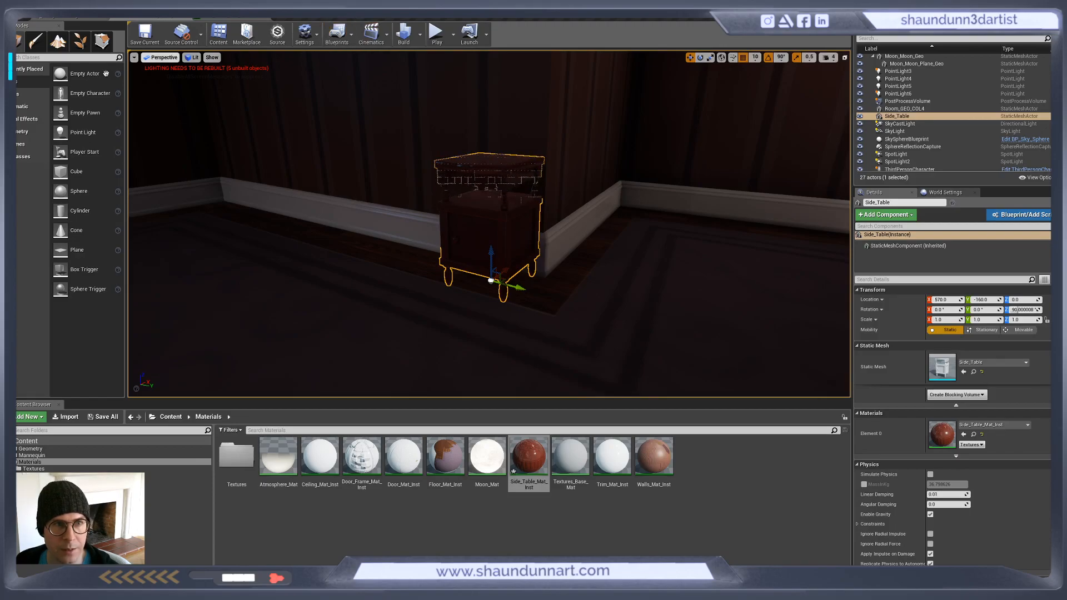
{"action": "left_click", "coordinate": [420, 34]}
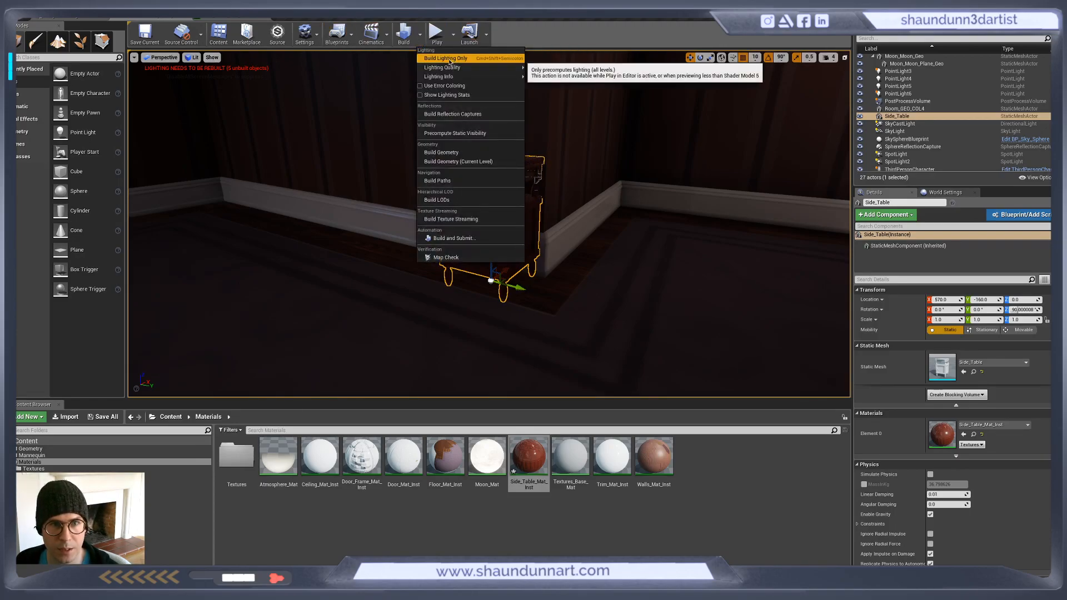
{"action": "left_click", "coordinate": [492, 64]}
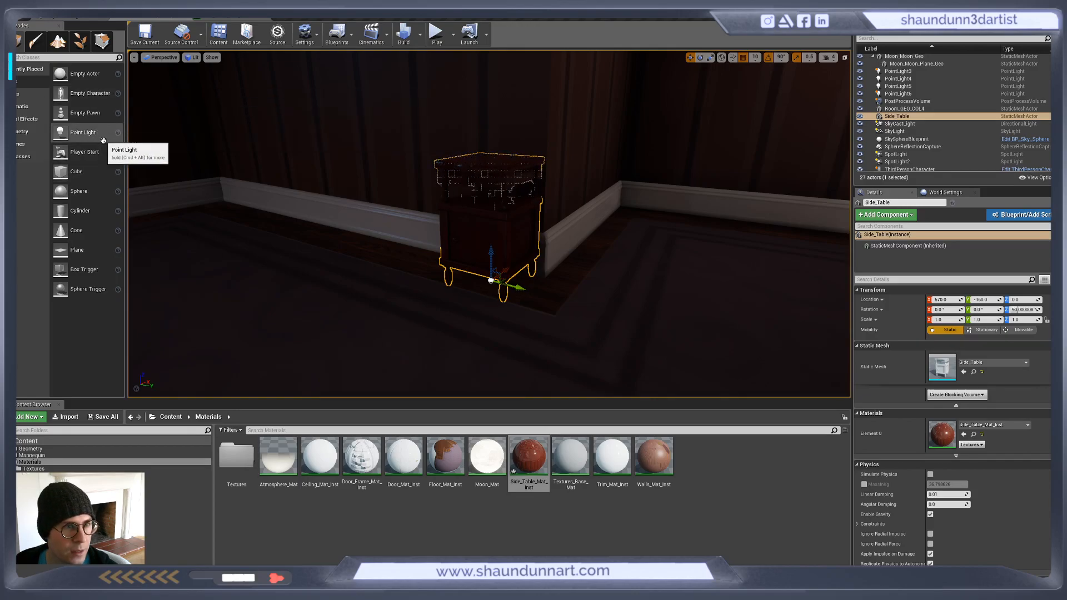
Place a point light in front of the side table and set its mobility to Static
{"action": "left_click", "coordinate": [25, 94]}
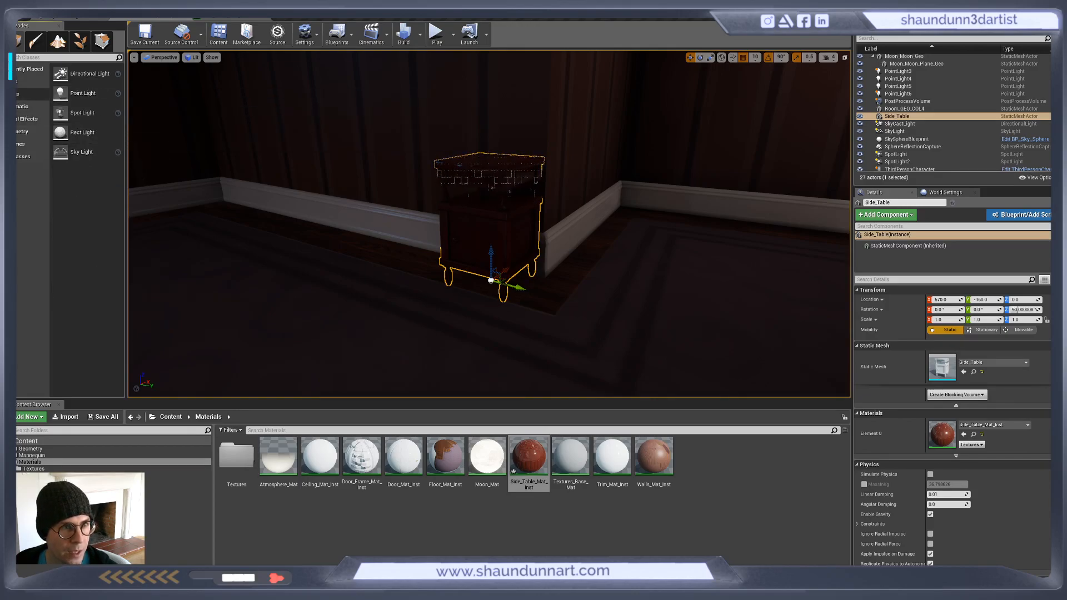
{"action": "left_click_drag", "start_coordinate": [99, 93], "coordinate": [423, 217]}
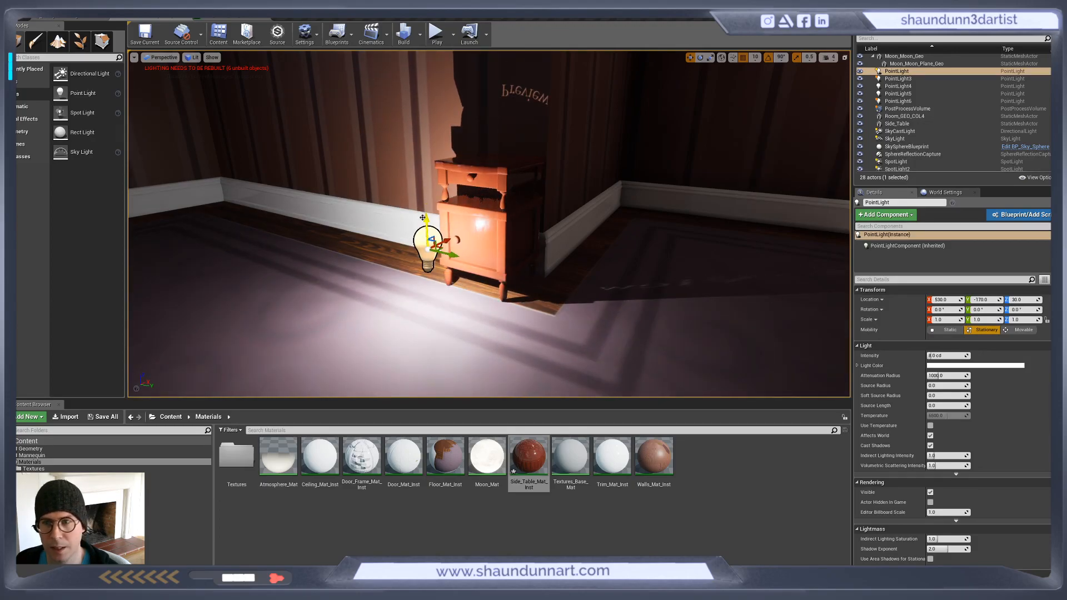
{"action": "left_click", "coordinate": [939, 331]}
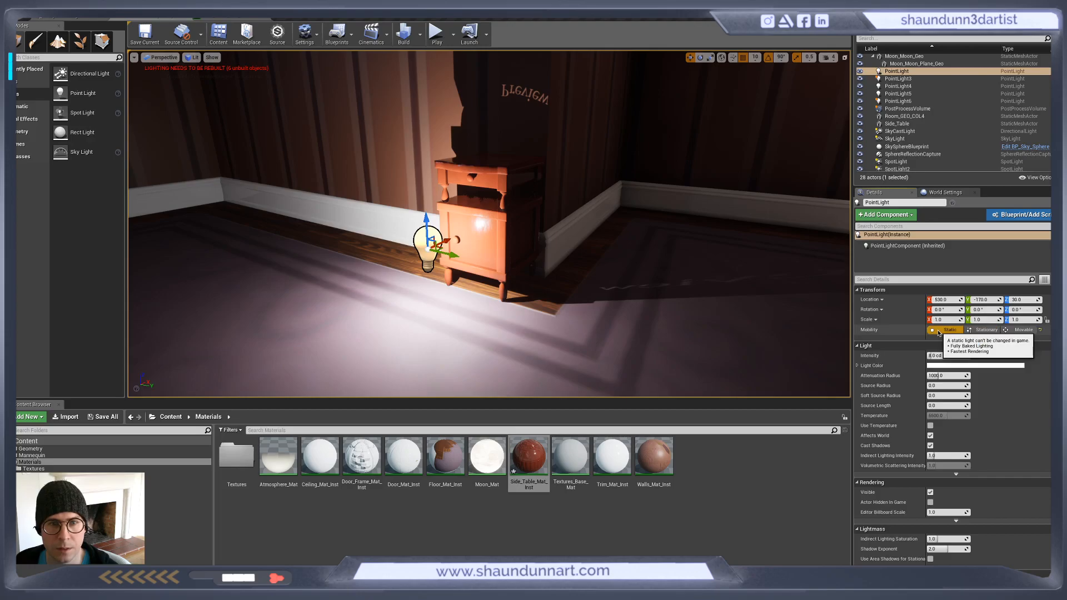
Try the point light above the side table at Z 150 and delete it
{"action": "left_click_drag", "start_coordinate": [427, 219], "coordinate": [411, 74]}
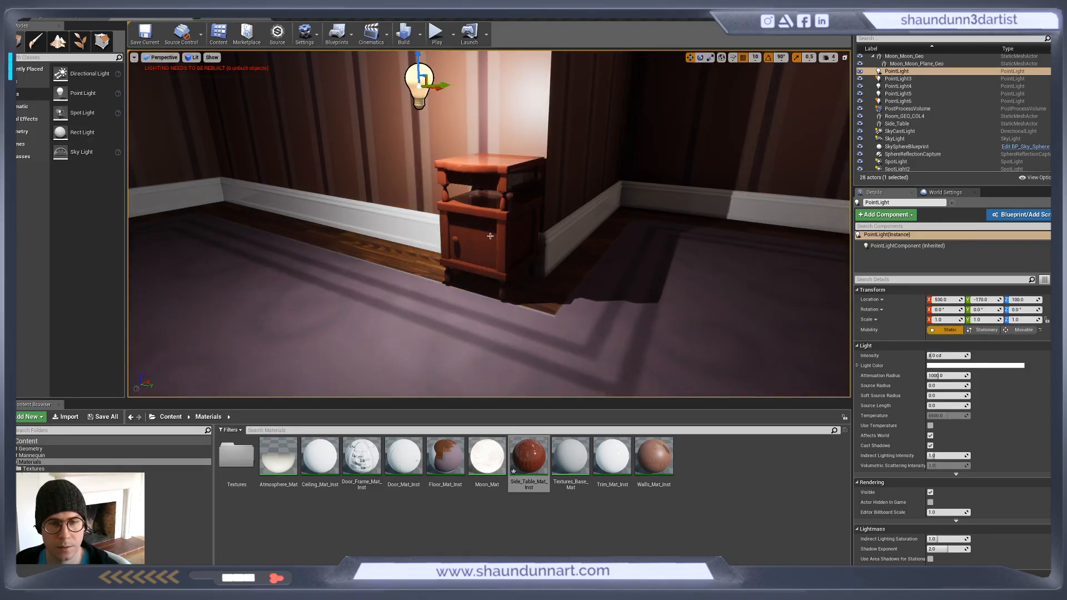
{"action": "left_click_drag", "start_coordinate": [490, 236], "coordinate": [400, 290]}
{"action": "scroll", "coordinate": [497, 289], "scroll_direction": "up", "scroll_amount": 5}
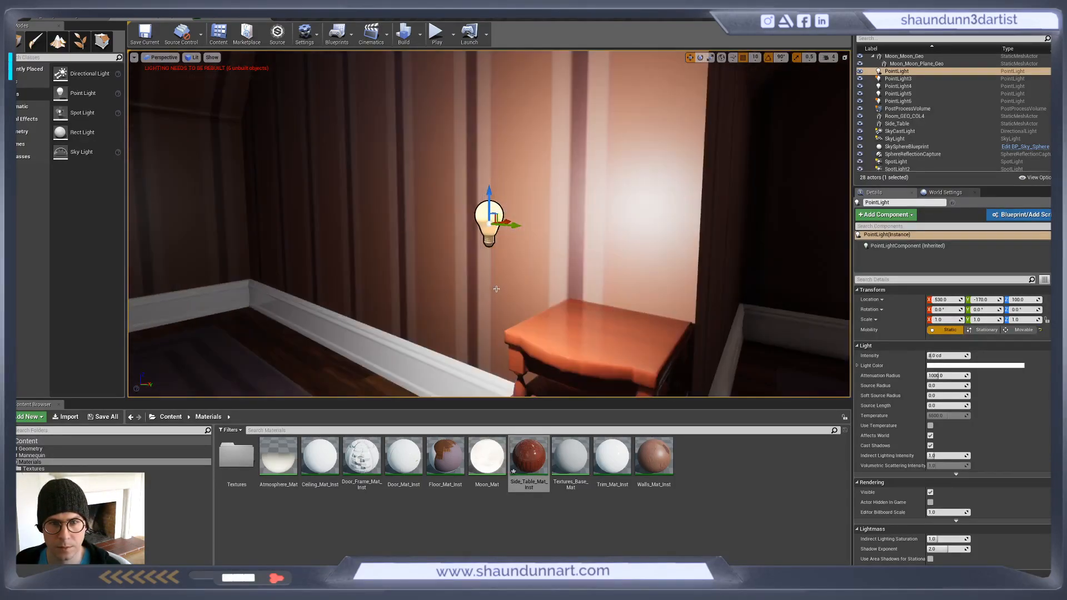
{"action": "scroll", "coordinate": [497, 289], "scroll_direction": "down", "scroll_amount": 4}
{"action": "scroll", "coordinate": [496, 289], "scroll_direction": "down", "scroll_amount": 5}
{"action": "left_click_drag", "start_coordinate": [510, 244], "coordinate": [551, 235], "text": "alt"}
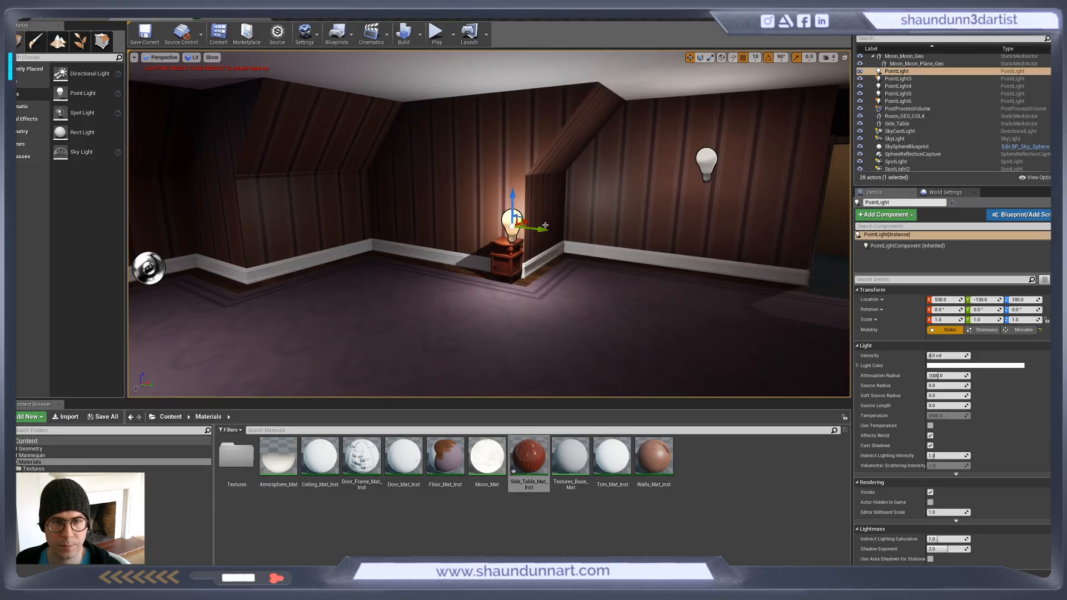
{"action": "left_click_drag", "start_coordinate": [512, 194], "coordinate": [524, 159]}
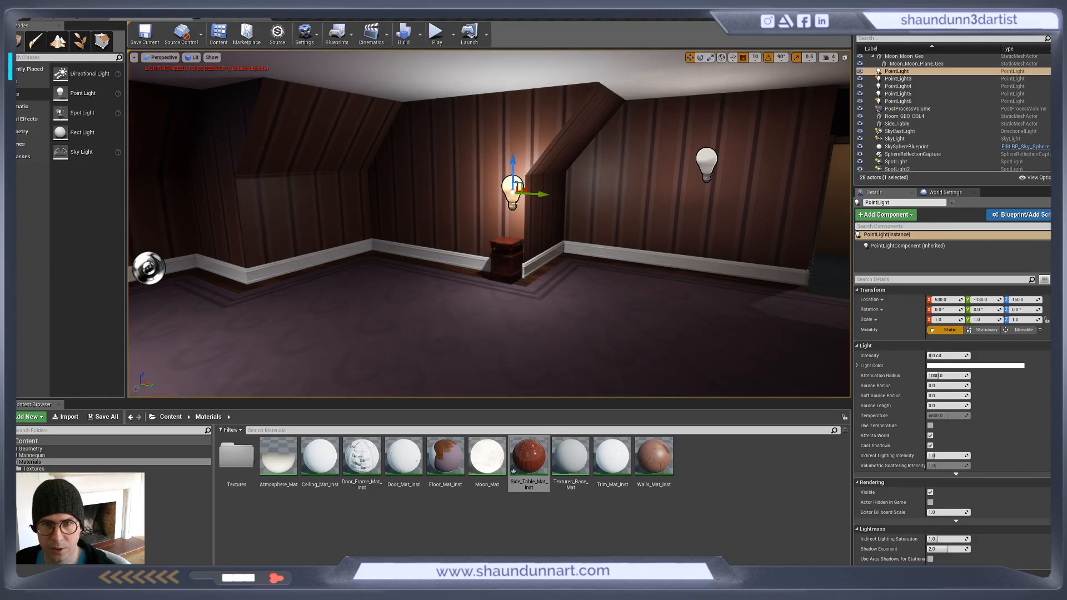
{"action": "key", "text": "Delete"}
Place a spot light above the side table, make it Static and raise it to Z 260
{"action": "left_click_drag", "start_coordinate": [85, 118], "coordinate": [521, 151]}
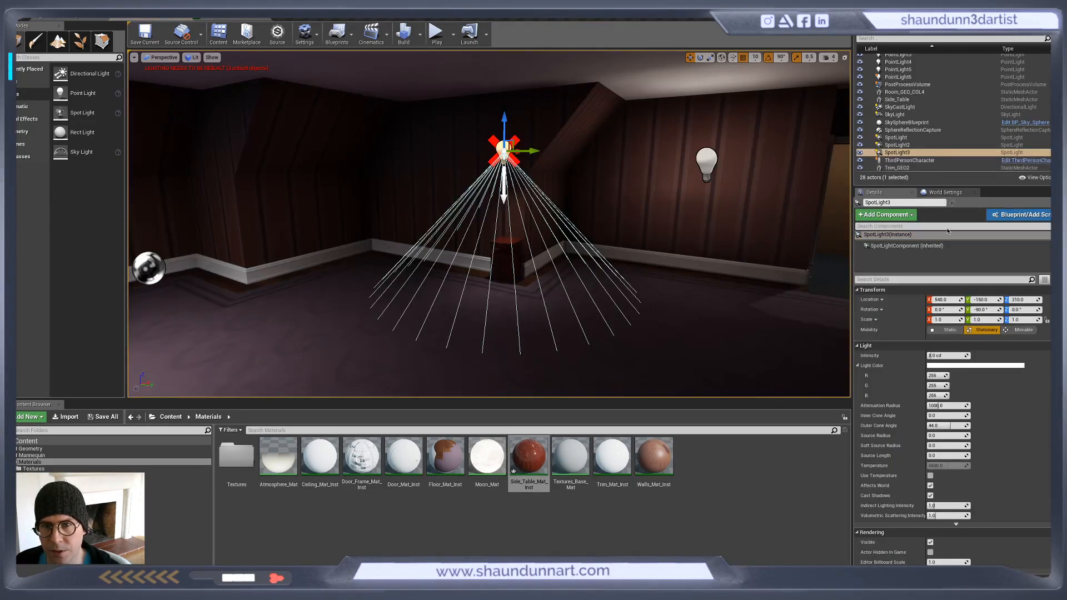
{"action": "left_click", "coordinate": [949, 330]}
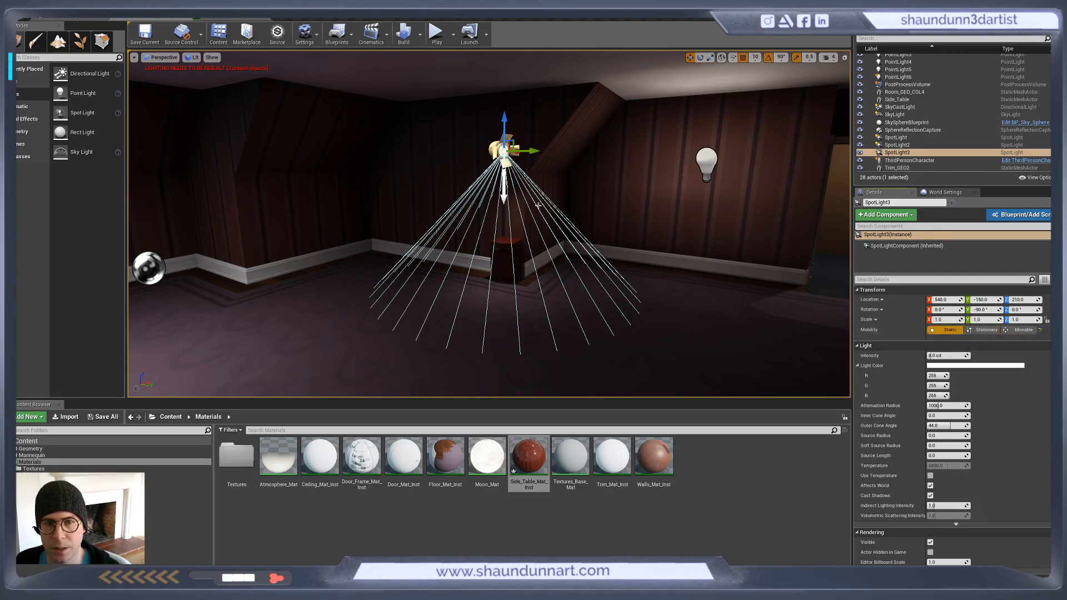
{"action": "scroll", "coordinate": [471, 249], "scroll_direction": "up", "scroll_amount": 3}
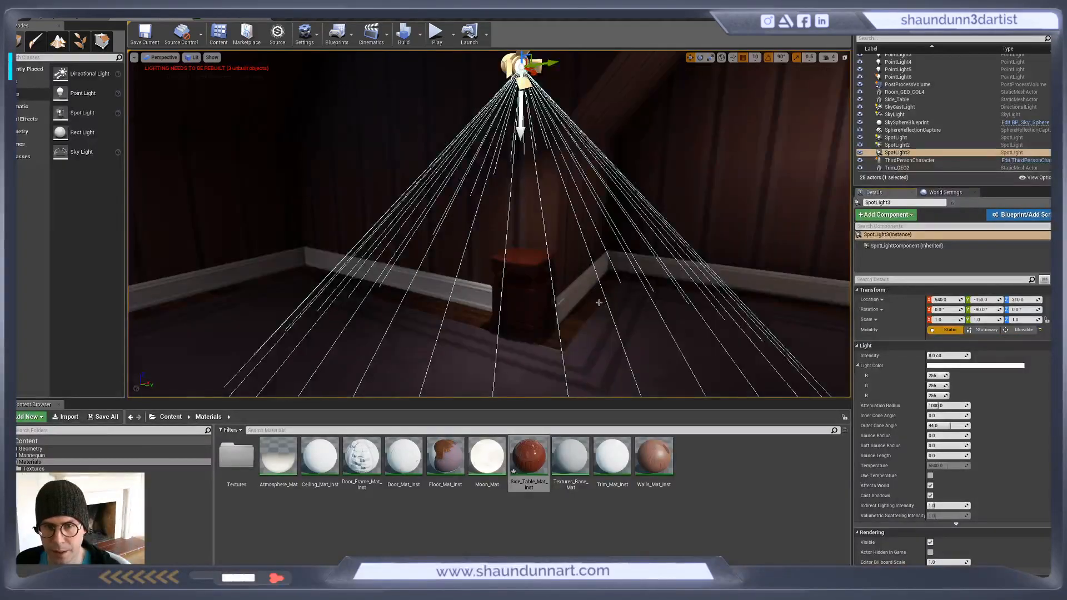
{"action": "scroll", "coordinate": [596, 302], "scroll_direction": "down", "scroll_amount": 2}
{"action": "mouse_move", "coordinate": [584, 298]}
{"action": "left_mouse_down", "text": "alt"}
{"action": "mouse_move", "coordinate": [564, 312]}
{"action": "mouse_move", "coordinate": [578, 302]}
{"action": "left_mouse_up", "text": "alt"}
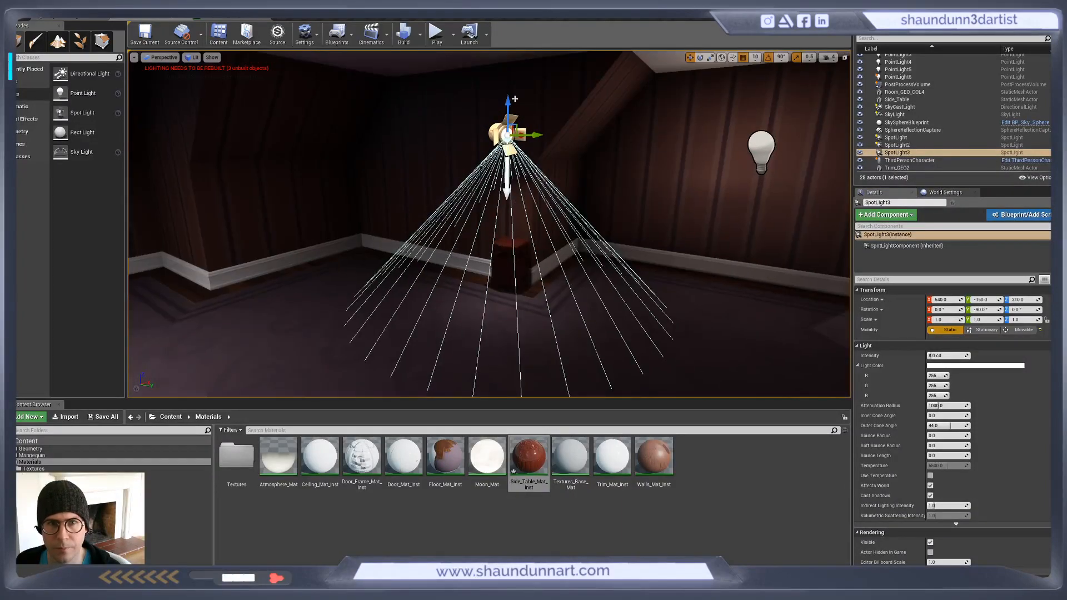
{"action": "left_click_drag", "start_coordinate": [507, 108], "coordinate": [508, 64]}
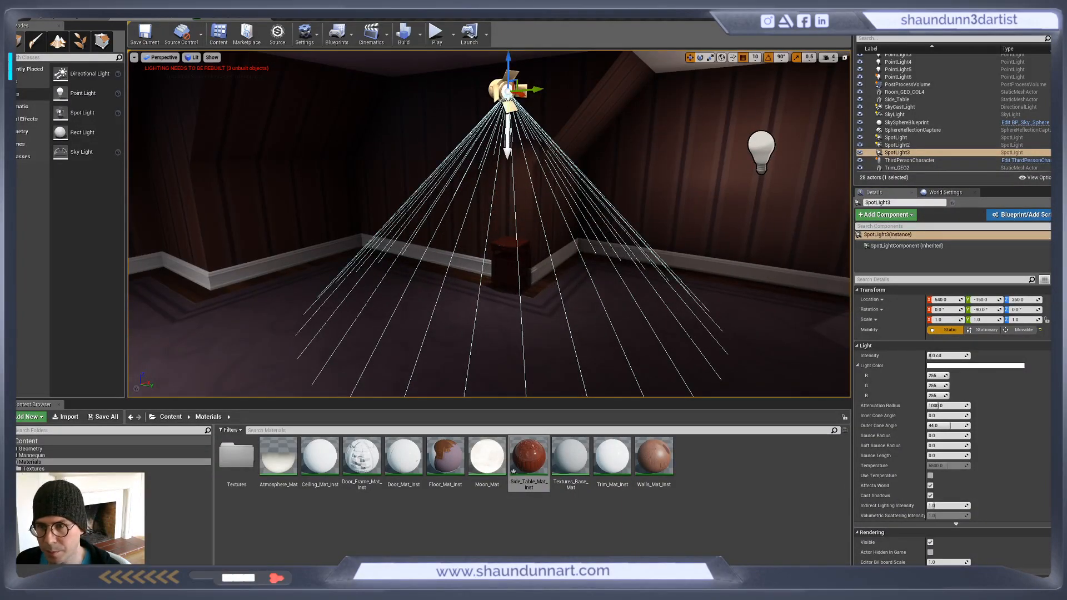
Set the new spot light's intensity to 20 cd
{"action": "left_click_drag", "start_coordinate": [946, 355], "coordinate": [934, 353]}
{"action": "left_click", "coordinate": [939, 356]}
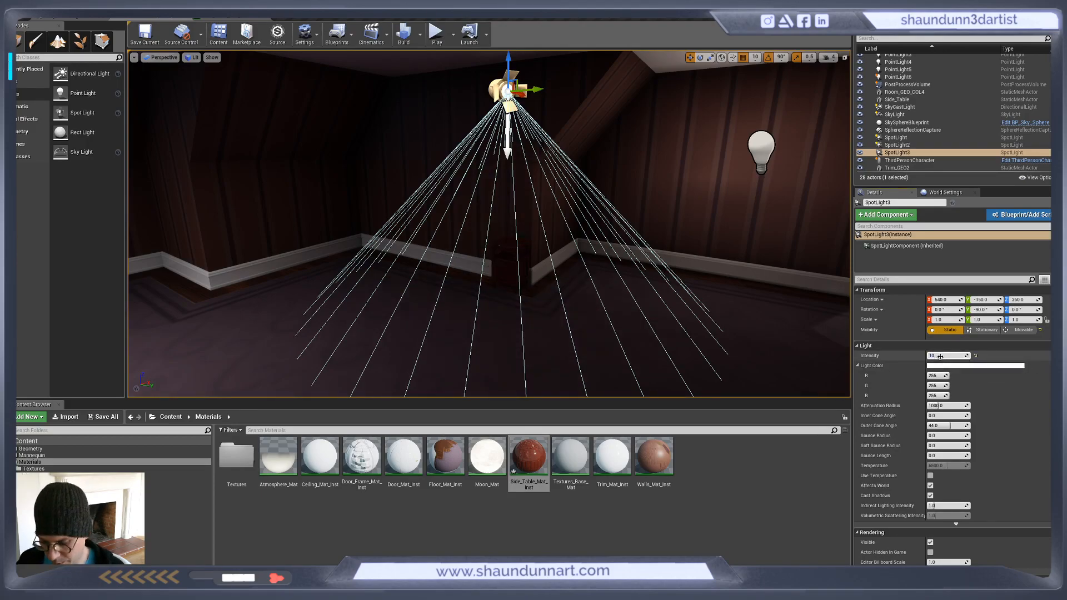
{"action": "type", "text": "20"}
{"action": "key", "text": "Return"}
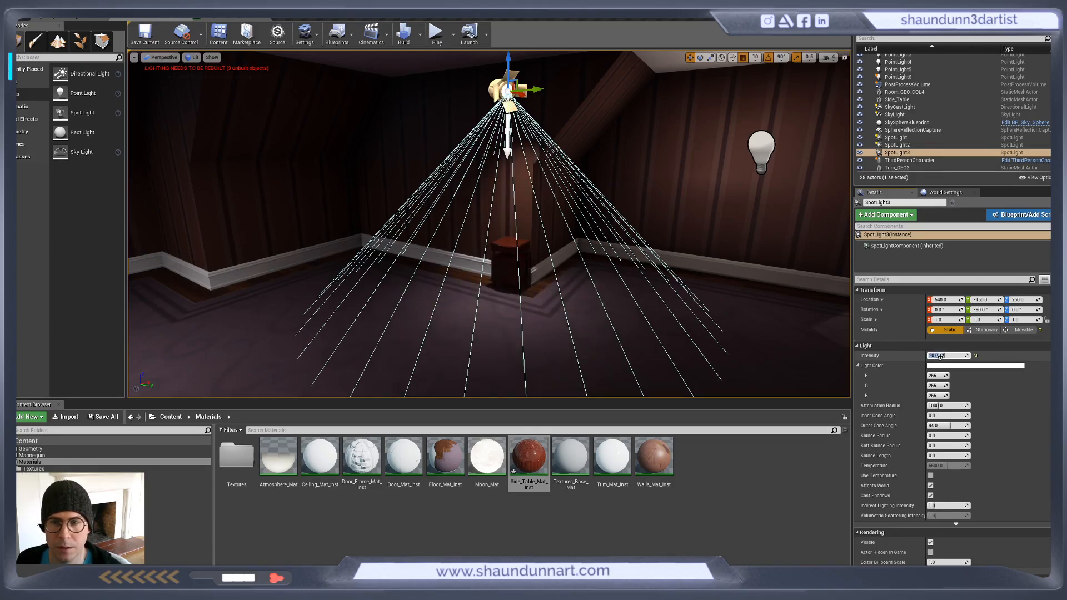
Move the spot light to X 470 and rotate it towards the side table, setting rotation snapping to 5°
{"action": "left_click_drag", "start_coordinate": [586, 338], "coordinate": [612, 336], "text": "alt"}
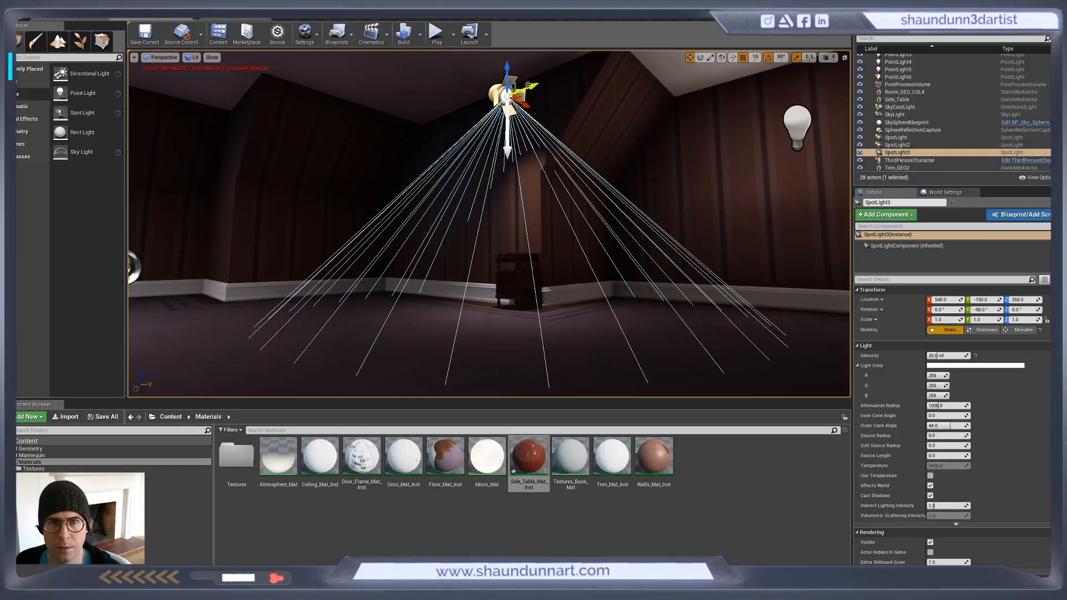
{"action": "left_click_drag", "start_coordinate": [543, 129], "coordinate": [468, 145], "text": "alt"}
{"action": "left_click_drag", "start_coordinate": [533, 94], "coordinate": [475, 101]}
{"action": "key", "text": "e"}
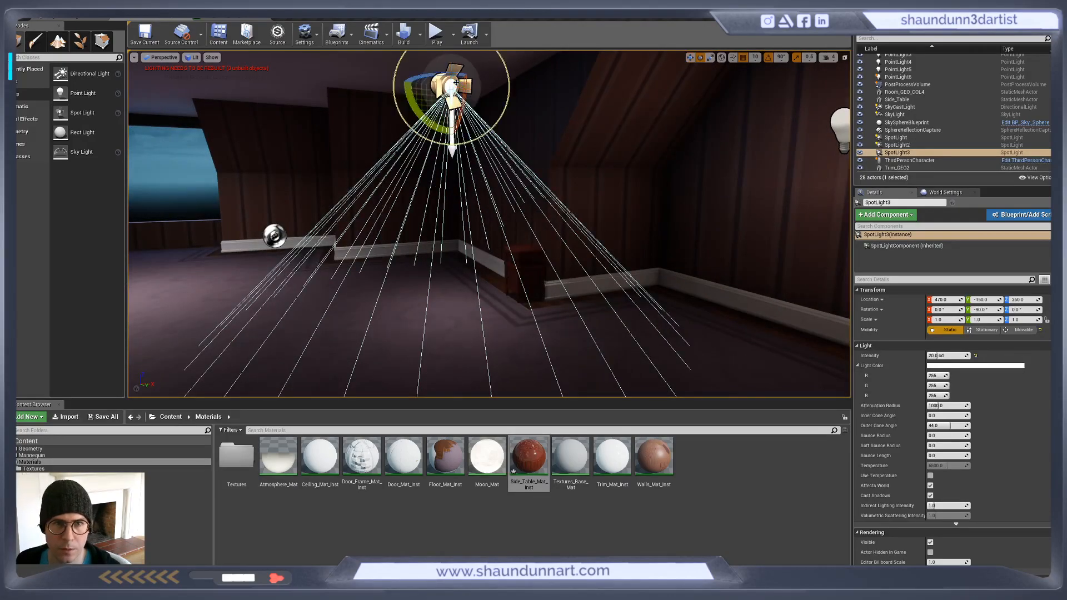
{"action": "mouse_move", "coordinate": [395, 84]}
{"action": "left_mouse_down"}
{"action": "mouse_move", "coordinate": [393, 113]}
{"action": "mouse_move", "coordinate": [402, 92]}
{"action": "left_mouse_up"}
{"action": "right_click_drag", "start_coordinate": [407, 64], "coordinate": [407, 64]}
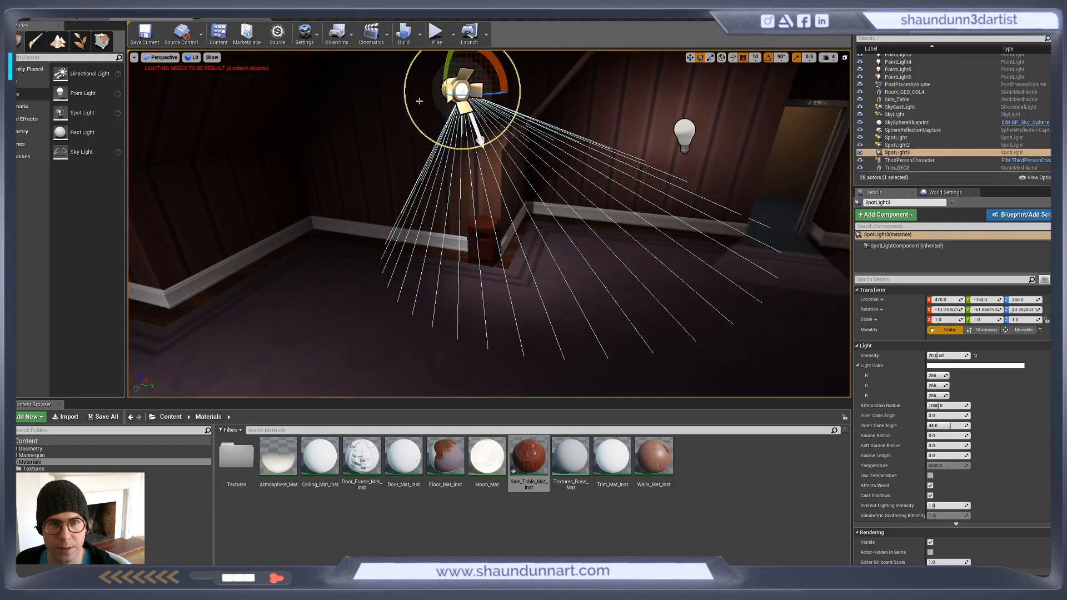
{"action": "left_click", "coordinate": [781, 57]}
{"action": "left_click", "coordinate": [784, 75]}
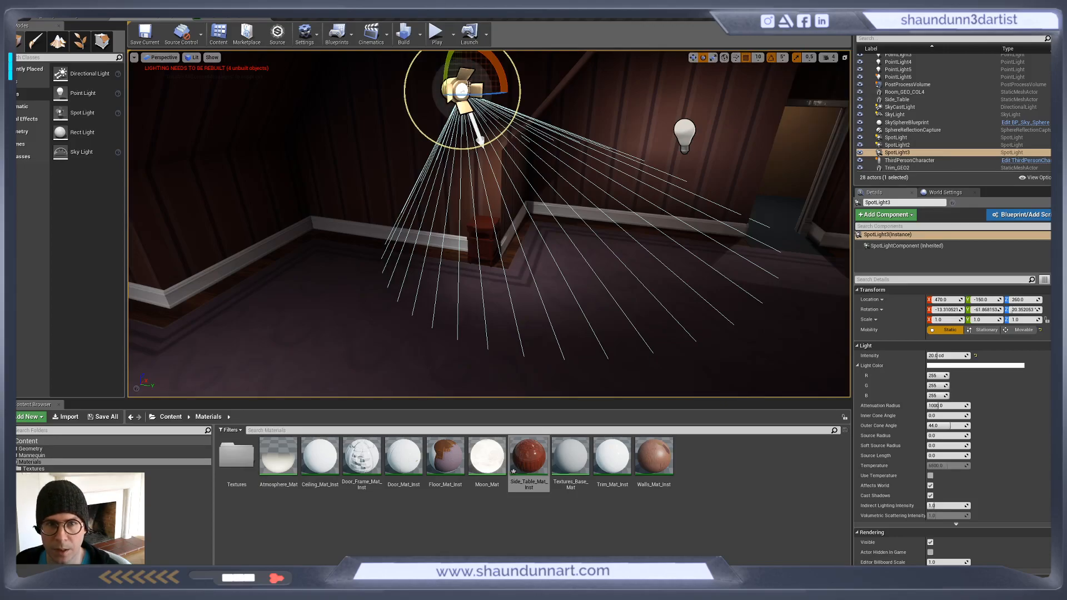
{"action": "left_click_drag", "start_coordinate": [477, 96], "coordinate": [494, 96]}
Raise the spot light's intensity to 50 cd
{"action": "left_click_drag", "start_coordinate": [956, 356], "coordinate": [948, 355]}
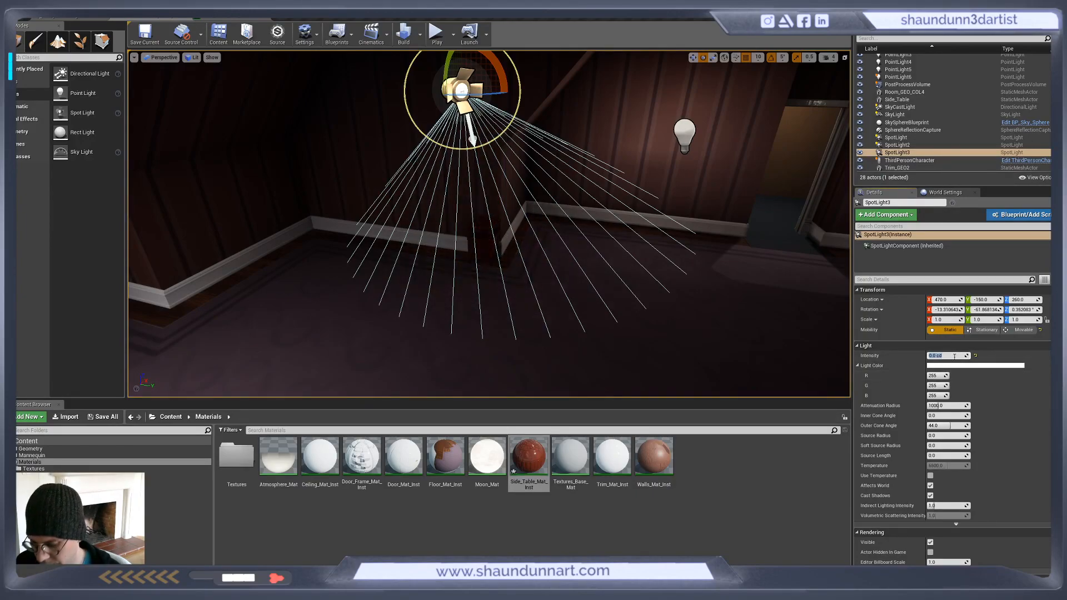
{"action": "type", "text": "50"}
{"action": "key", "text": "Return"}
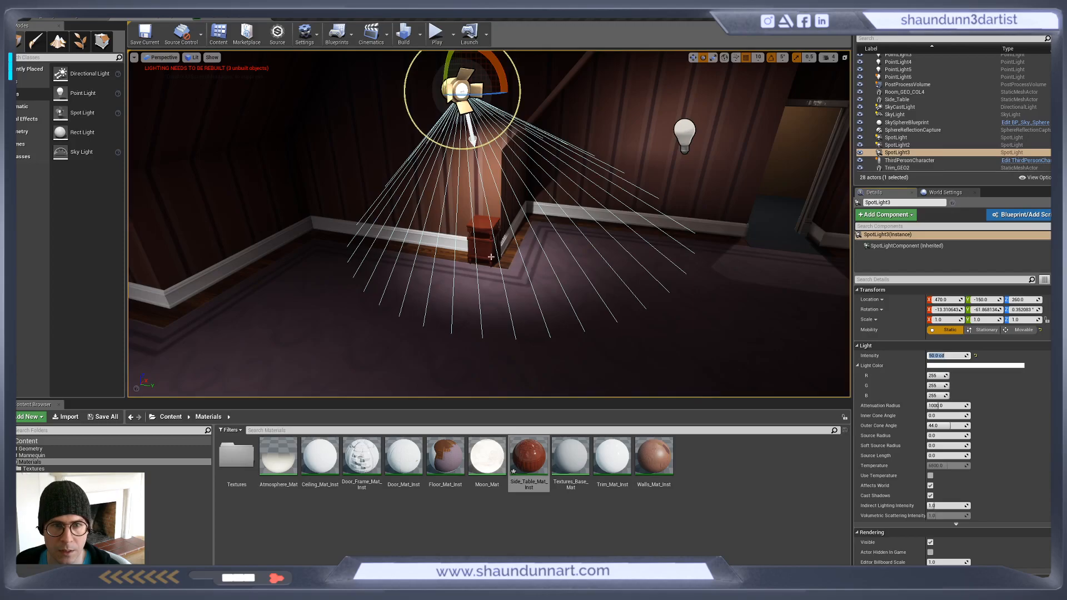
Frame the side table and examine its surface close up under the spot light
{"action": "left_click", "coordinate": [489, 253]}
{"action": "key", "text": "f"}
{"action": "left_click_drag", "start_coordinate": [547, 307], "coordinate": [525, 301]}
{"action": "key", "text": "ctrl+z"}
{"action": "left_click_drag", "start_coordinate": [679, 337], "coordinate": [678, 338], "text": "alt"}
{"action": "left_click_drag", "start_coordinate": [574, 298], "coordinate": [567, 268], "text": "alt"}
{"action": "key", "text": "w"}
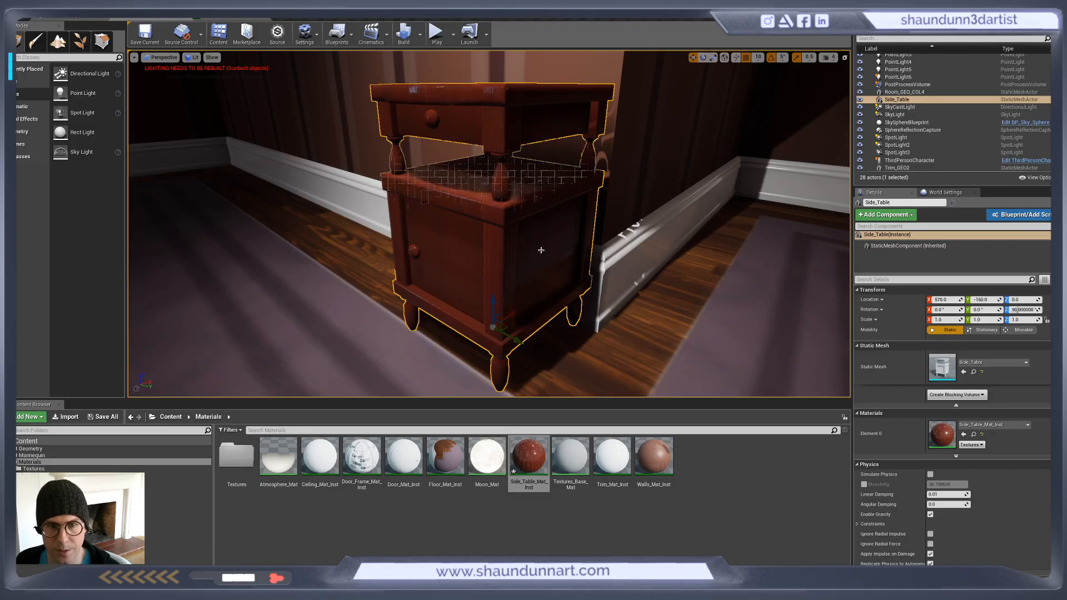
{"action": "left_click_drag", "start_coordinate": [497, 325], "coordinate": [381, 305], "text": "alt"}
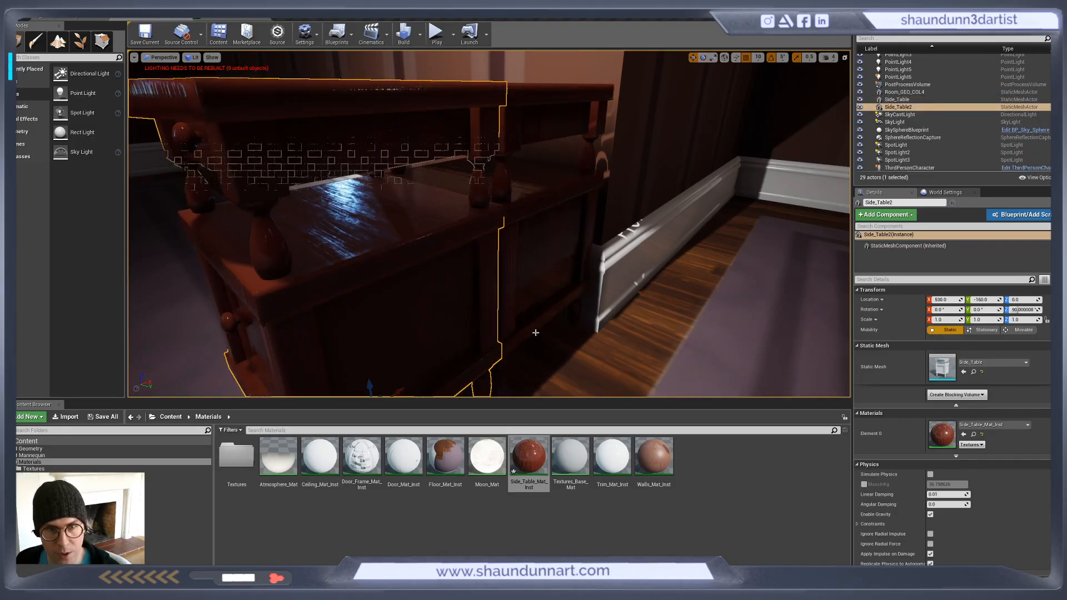
{"action": "key", "text": "ctrl+z"}
{"action": "scroll", "coordinate": [537, 320], "scroll_direction": "down", "scroll_amount": 5}
{"action": "left_click_drag", "start_coordinate": [492, 260], "coordinate": [476, 289], "text": "alt"}
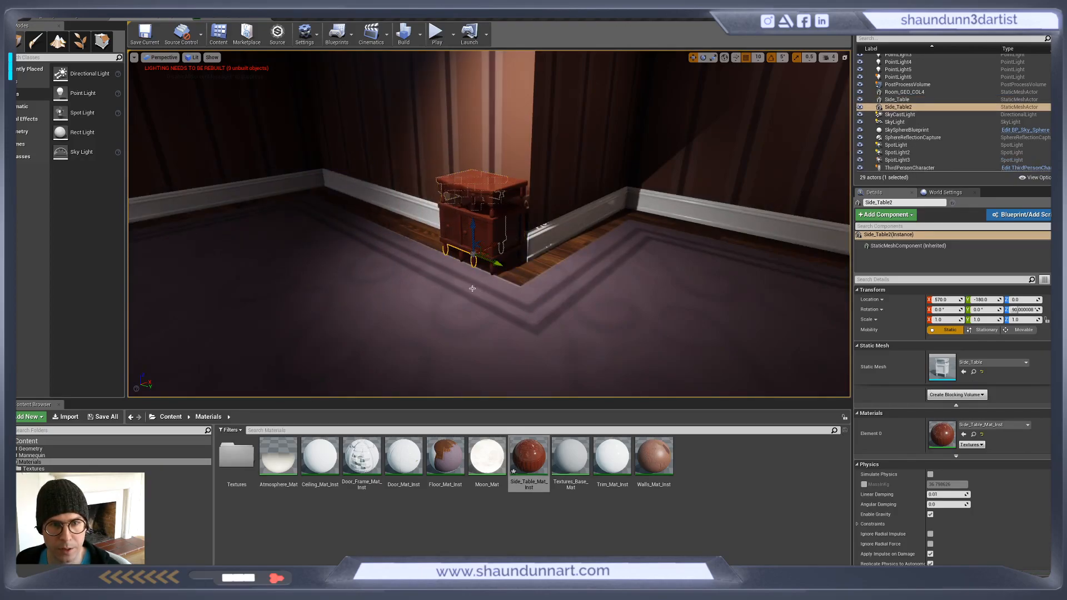
{"action": "key", "text": "ctrl+z"}
Examine the side table's material and reflections in the room from several angles and distances
{"action": "key", "text": "f"}
{"action": "scroll", "coordinate": [520, 296], "scroll_direction": "down", "scroll_amount": 3}
{"action": "left_click_drag", "start_coordinate": [521, 296], "coordinate": [503, 297], "text": "alt"}
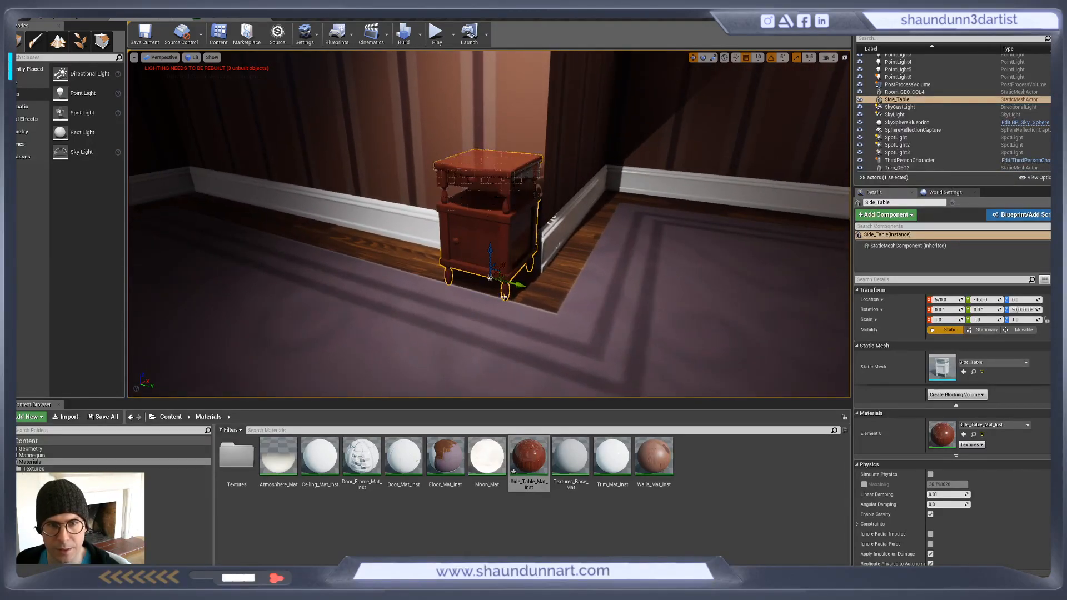
{"action": "left_click", "coordinate": [564, 291]}
{"action": "right_click_drag", "start_coordinate": [596, 314], "coordinate": [611, 341]}
{"action": "left_click", "coordinate": [458, 160]}
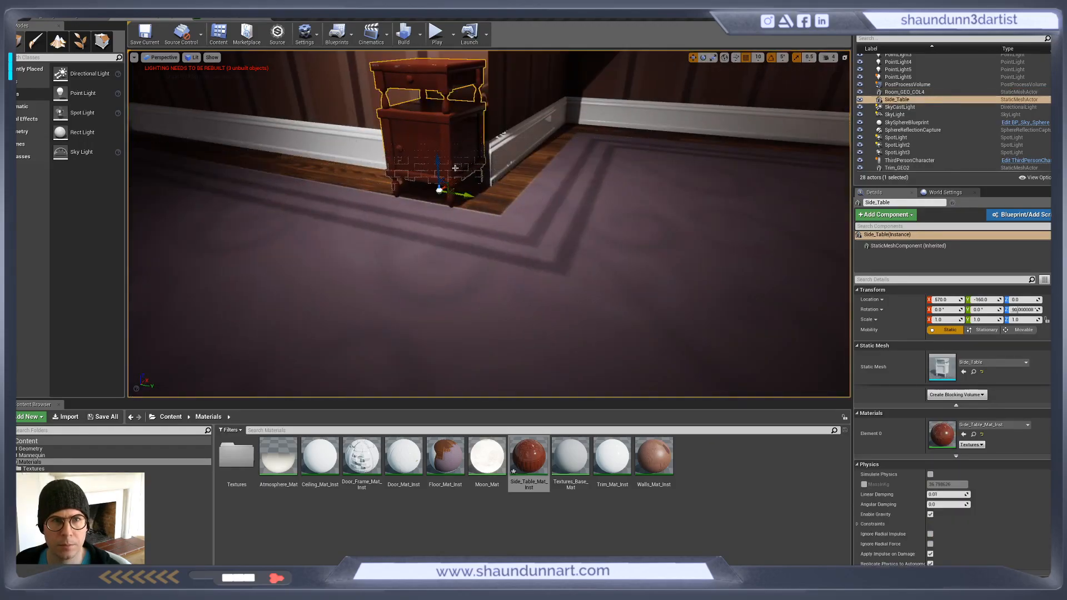
{"action": "key", "text": "f"}
{"action": "left_click_drag", "start_coordinate": [455, 167], "coordinate": [494, 146], "text": "alt"}
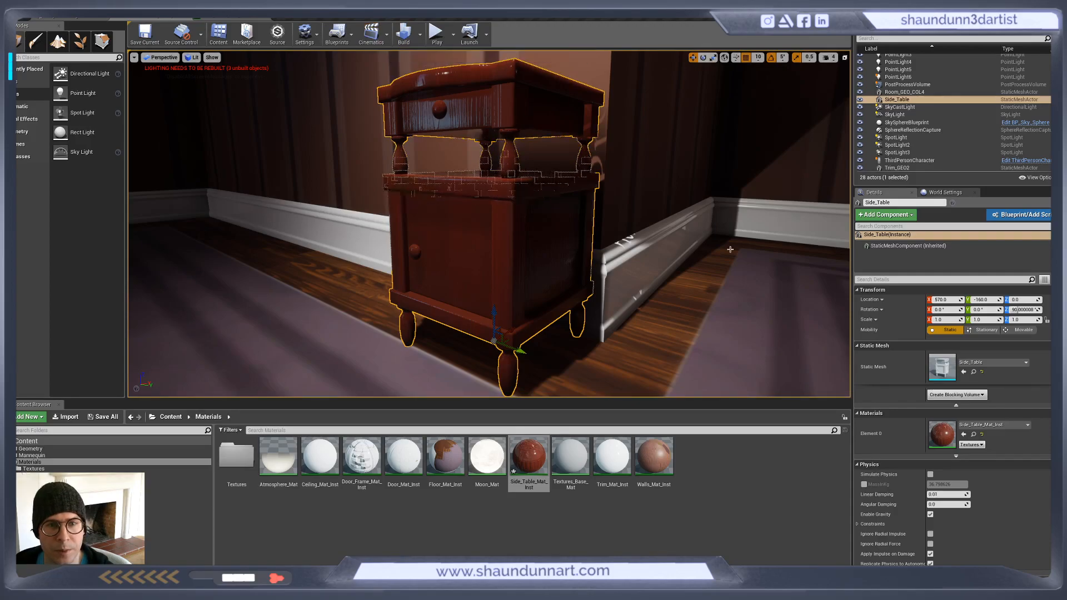
{"action": "scroll", "coordinate": [641, 291], "scroll_direction": "down", "scroll_amount": 4}
{"action": "scroll", "coordinate": [641, 291], "scroll_direction": "up", "scroll_amount": 6}
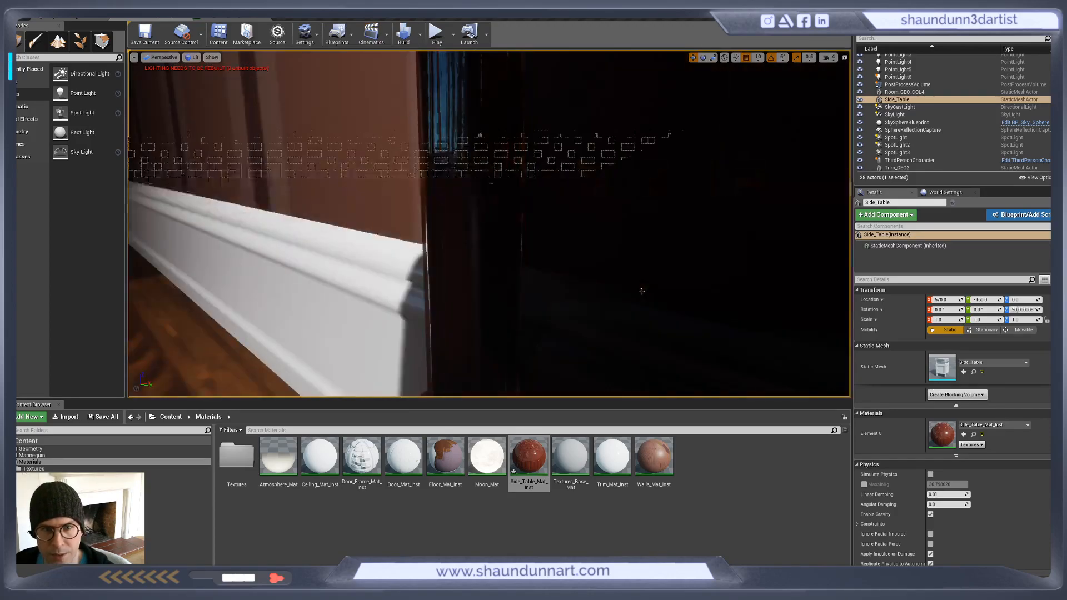
{"action": "scroll", "coordinate": [642, 291], "scroll_direction": "down", "scroll_amount": 2}
Switch to Substance Painter and turn the side table model to inspect its wood finish from the front
{"action": "key", "text": "super+Tab"}
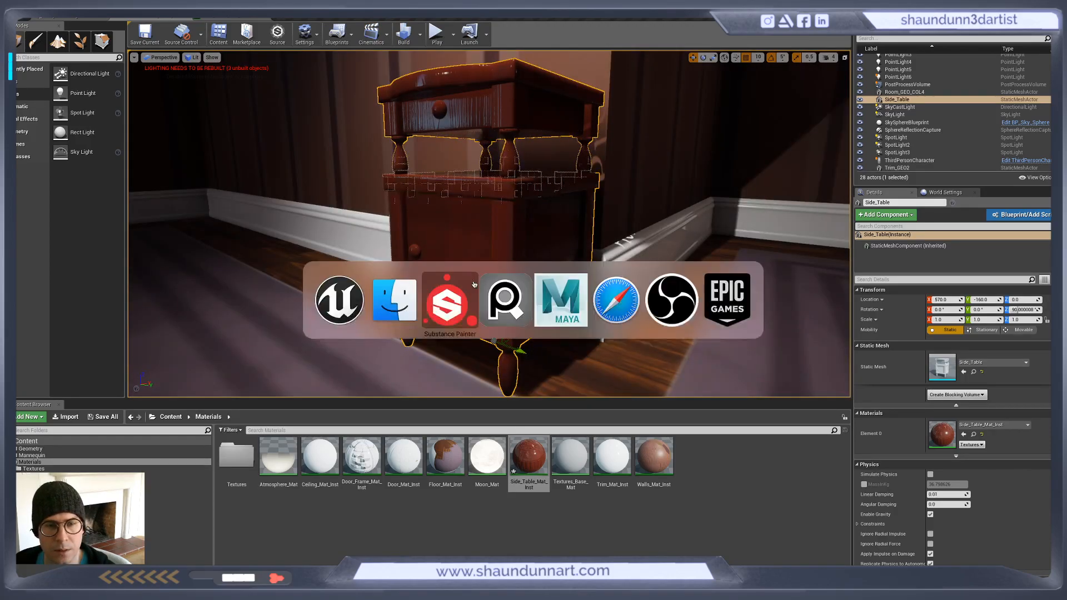
{"action": "left_click", "coordinate": [442, 308]}
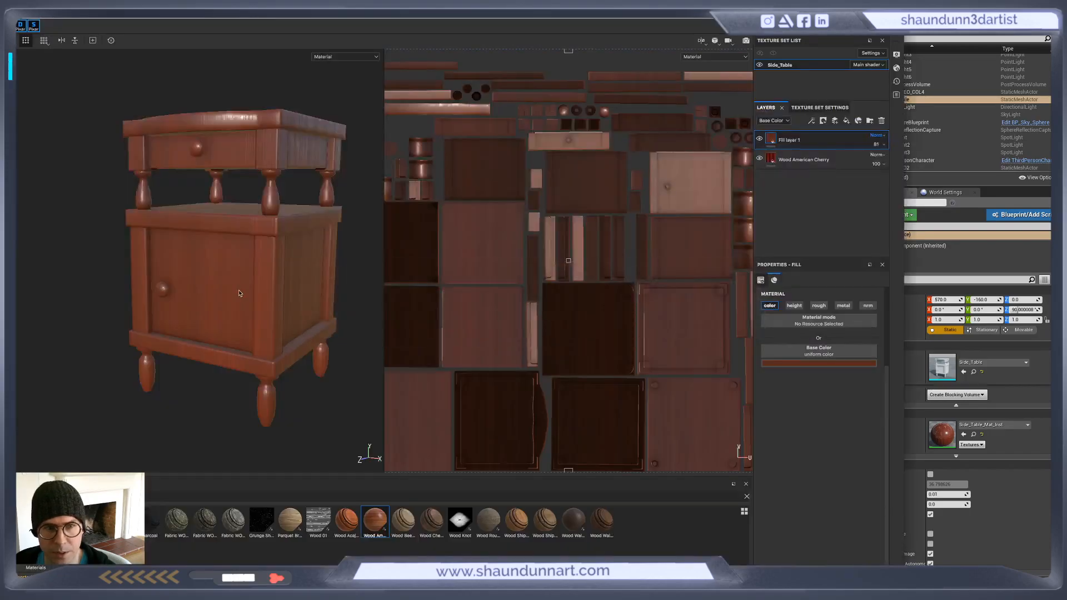
{"action": "left_click_drag", "start_coordinate": [259, 280], "coordinate": [332, 282], "text": "alt"}
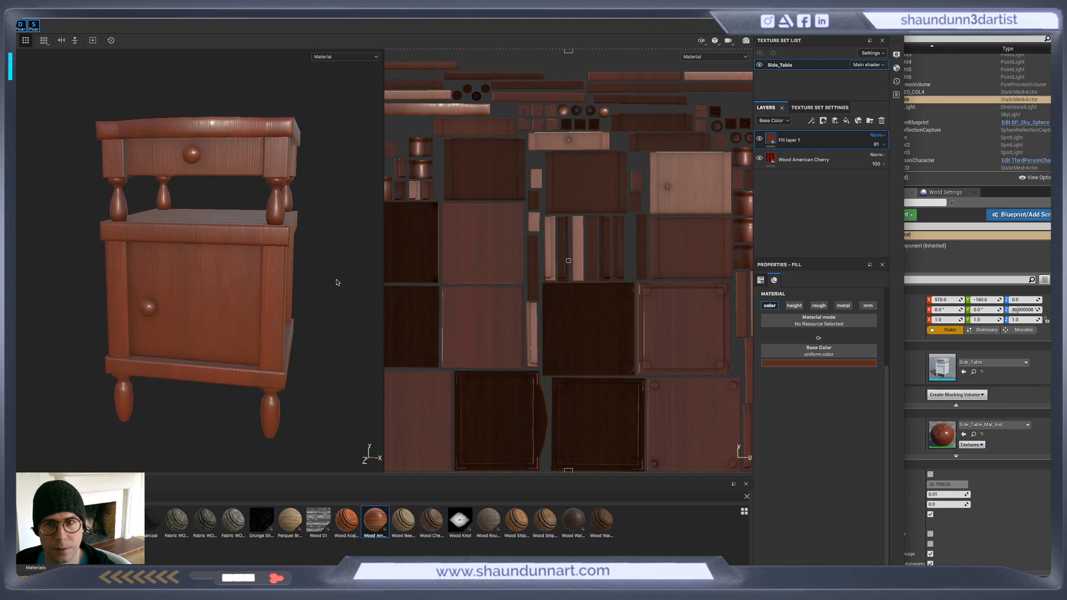
Set the Wood American Cherry layer's Wood Roughness to 0.6 and check the finish on the side table
{"action": "left_click", "coordinate": [811, 159]}
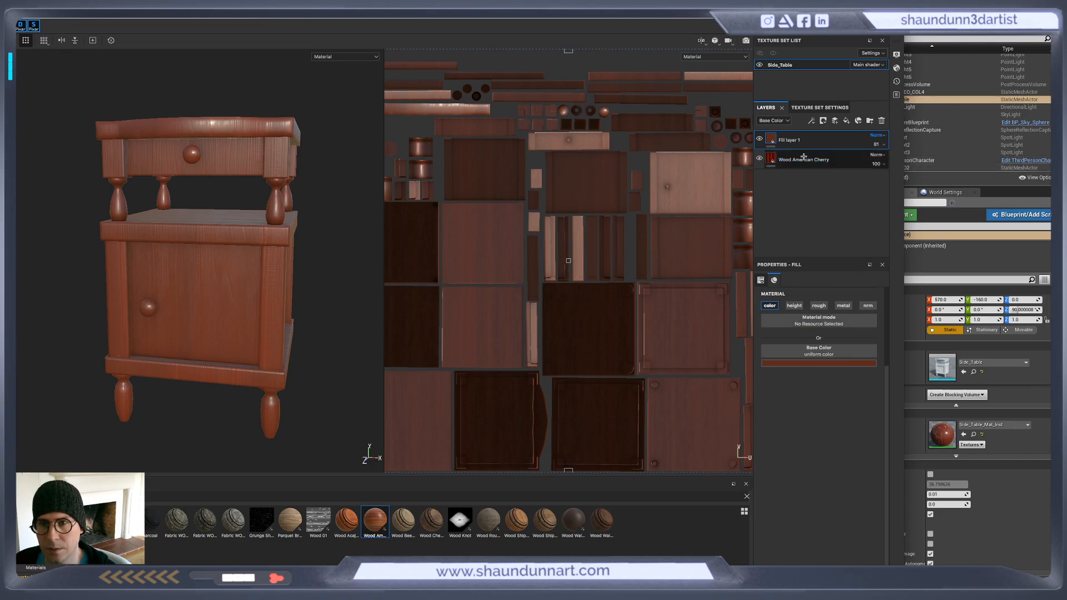
{"action": "scroll", "coordinate": [814, 518], "scroll_direction": "down", "scroll_amount": 1}
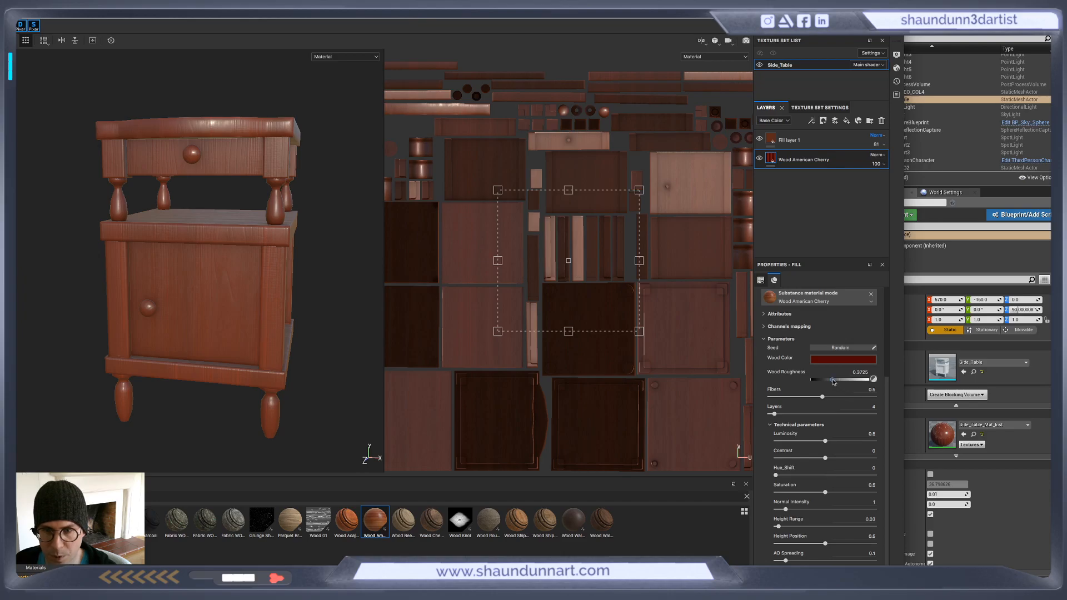
{"action": "left_click_drag", "start_coordinate": [842, 383], "coordinate": [832, 381]}
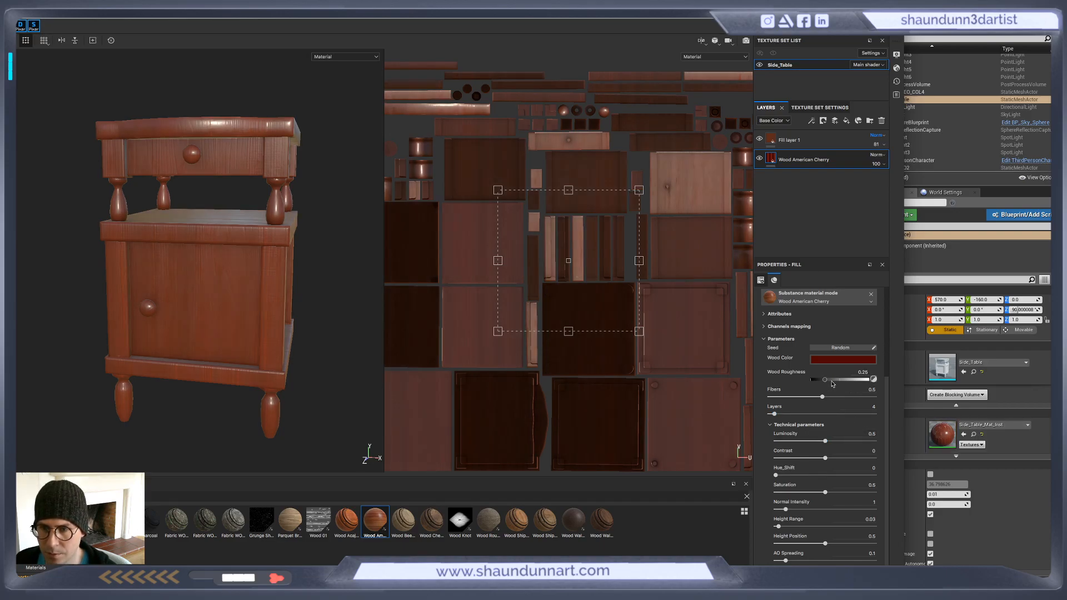
{"action": "left_click_drag", "start_coordinate": [826, 383], "coordinate": [846, 383]}
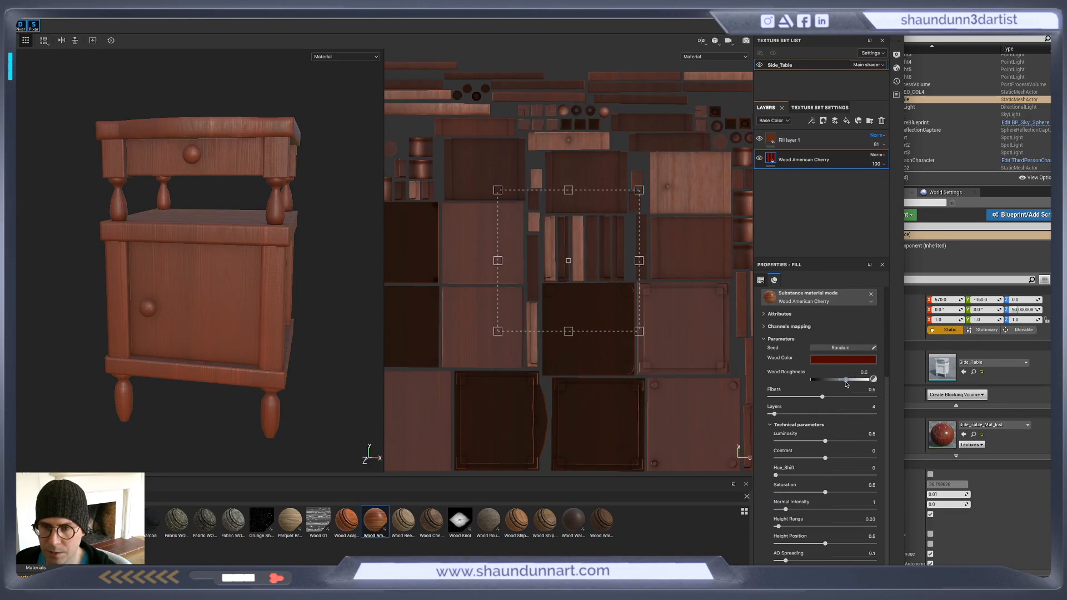
{"action": "left_click_drag", "start_coordinate": [298, 313], "coordinate": [249, 309], "text": "alt"}
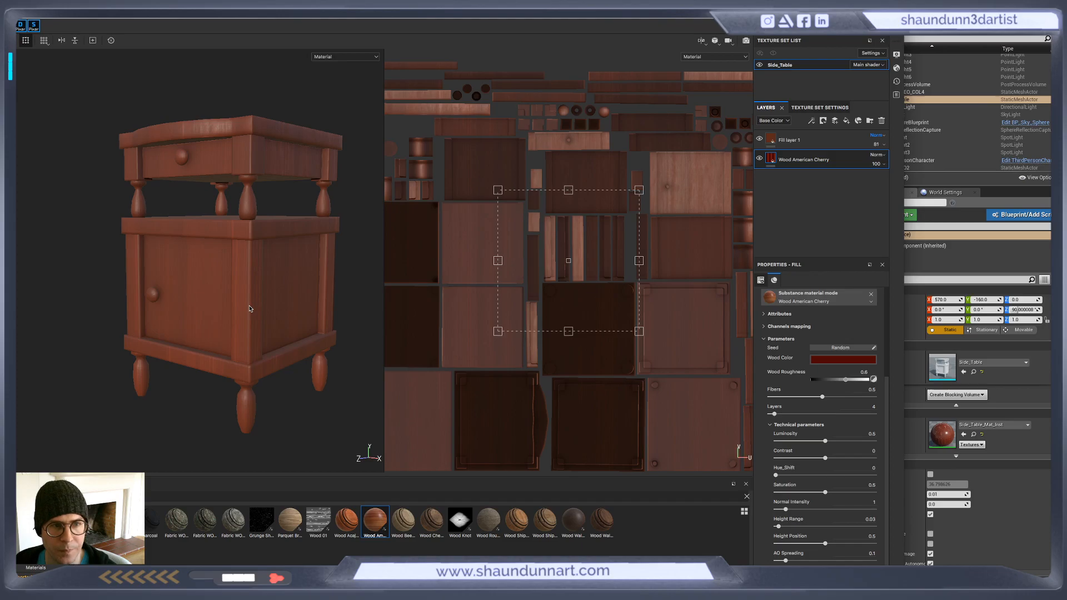
Export the Side_Table texture set as 8-bit PNG files using the Unreal Engine 4 (Packed) configuration
{"action": "left_click", "coordinate": [93, 41]}
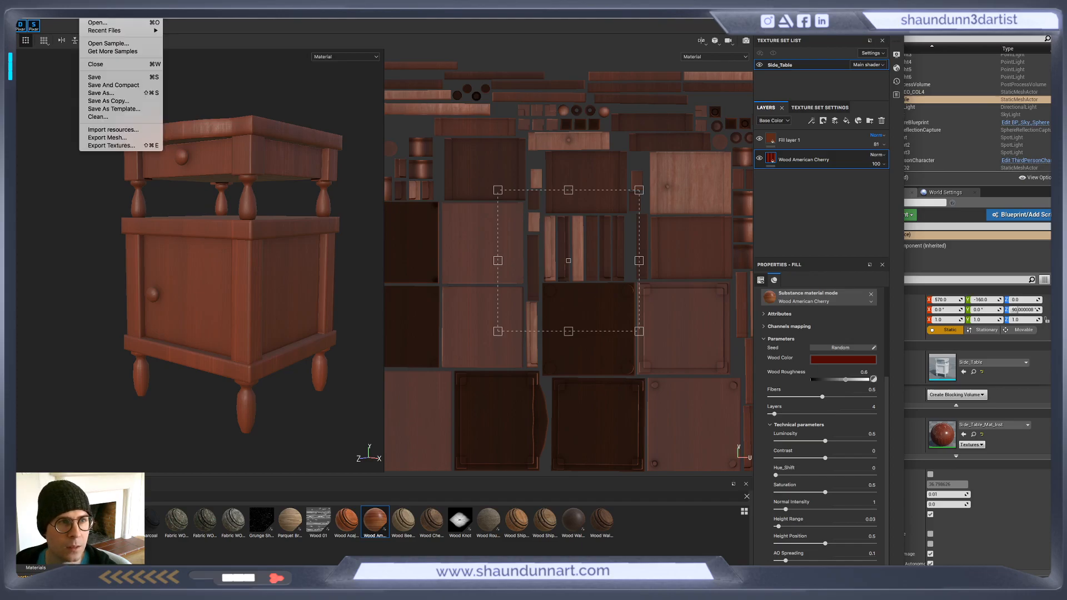
{"action": "left_click", "coordinate": [113, 150]}
{"action": "key", "text": "super+shift+e"}
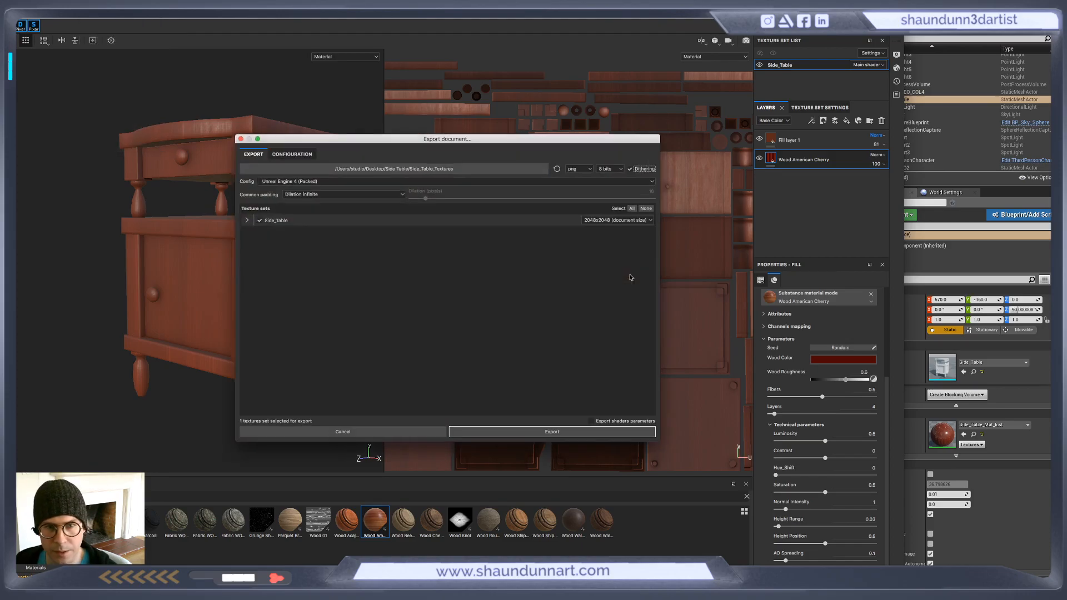
{"action": "left_click", "coordinate": [576, 434]}
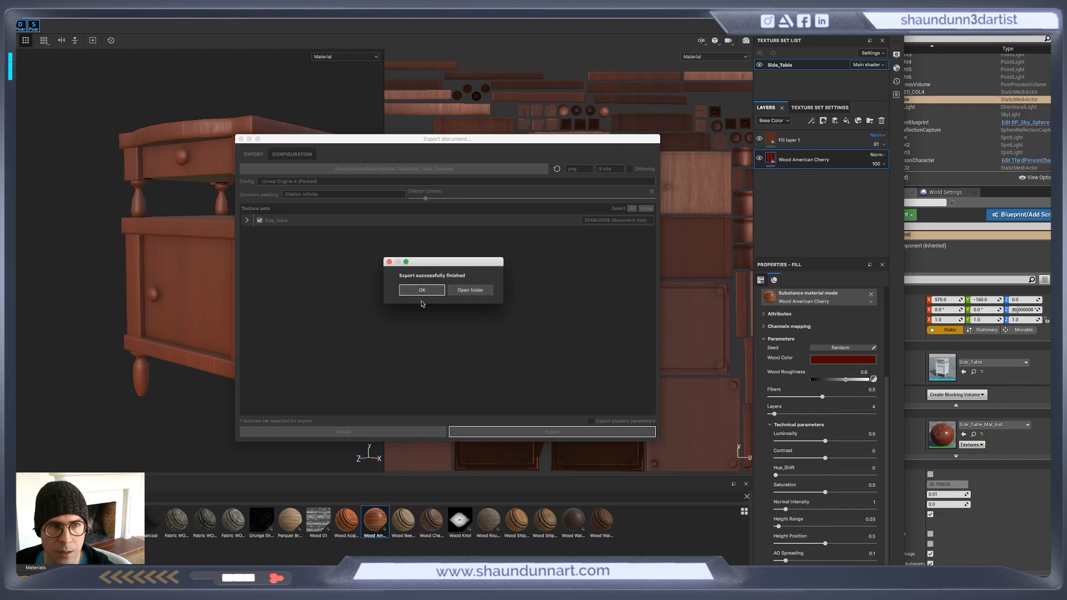
{"action": "left_click", "coordinate": [421, 290]}
Switch to Unreal and reimport the side table's OcclusionRoughnessMetallic texture from the Side_Table_Textures folder into Materials/Textures
{"action": "key", "text": "super+Tab"}
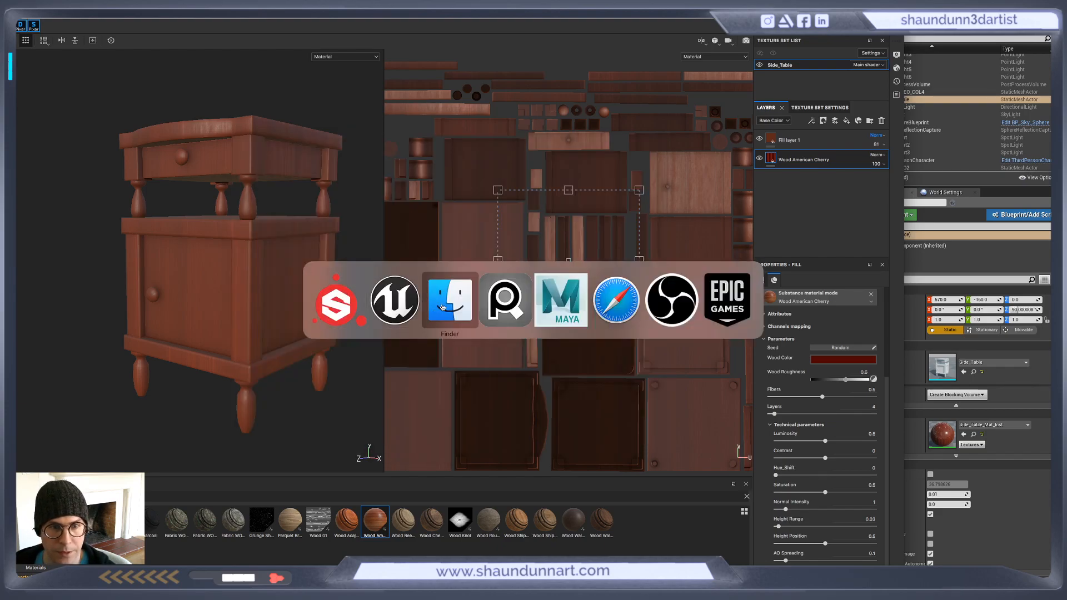
{"action": "left_click", "coordinate": [442, 307]}
{"action": "key", "text": "super+Tab"}
{"action": "key", "text": "super+Tab"}
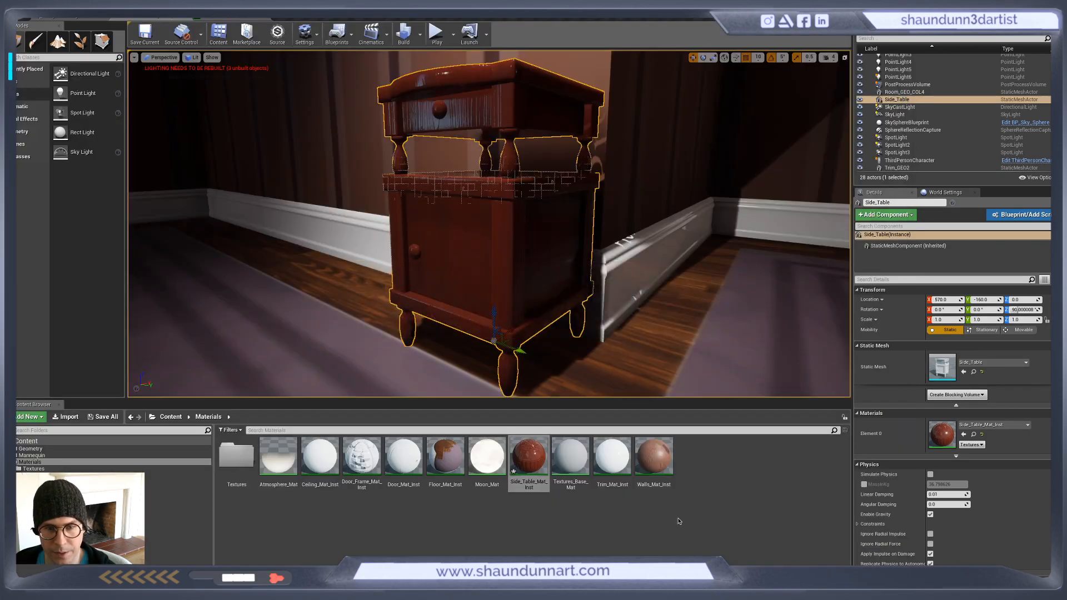
{"action": "double_click", "coordinate": [236, 456]}
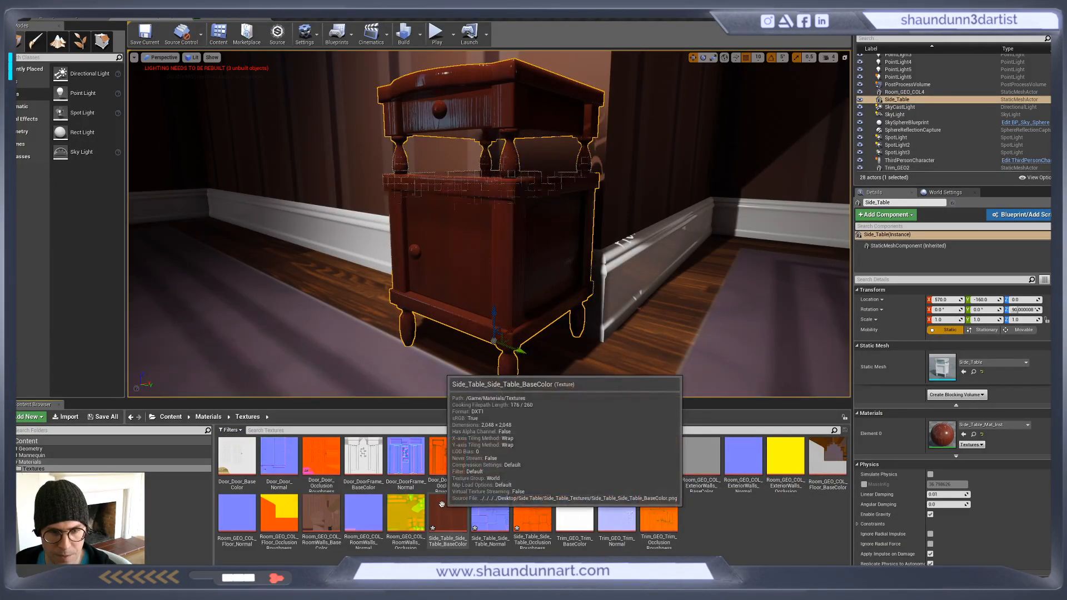
{"action": "key", "text": "super+Tab"}
{"action": "key", "text": "super+Tab"}
{"action": "key", "text": "super+shift+Tab"}
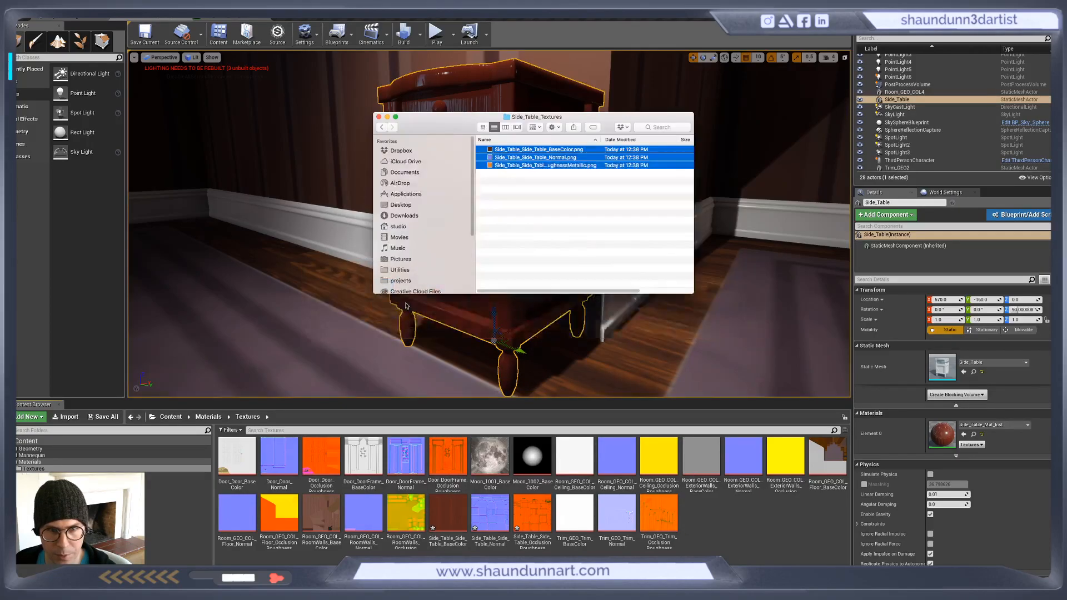
{"action": "left_click", "coordinate": [532, 210]}
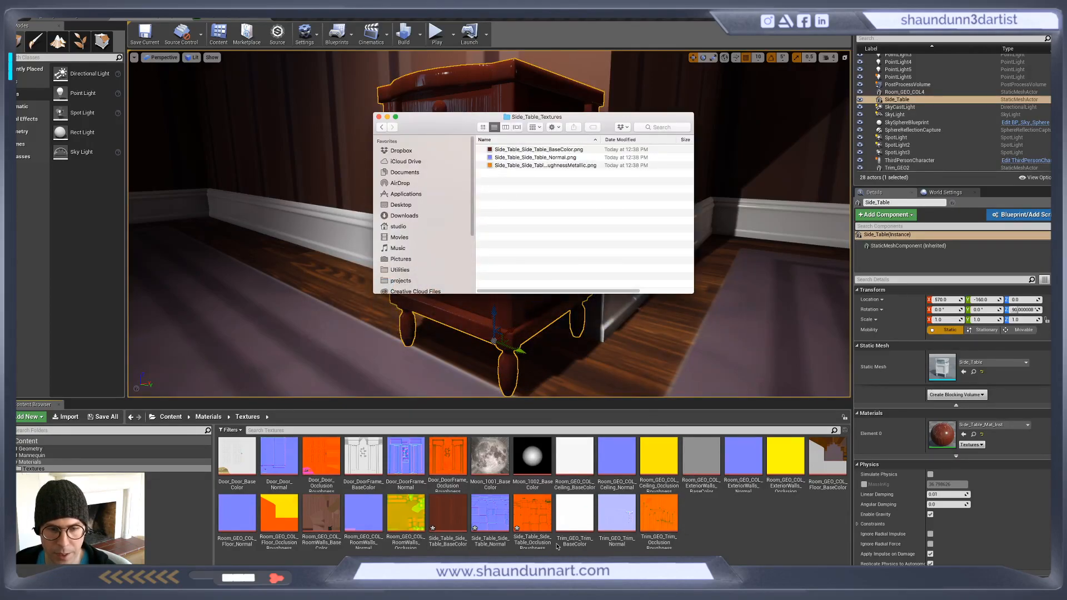
{"action": "left_click", "coordinate": [756, 541]}
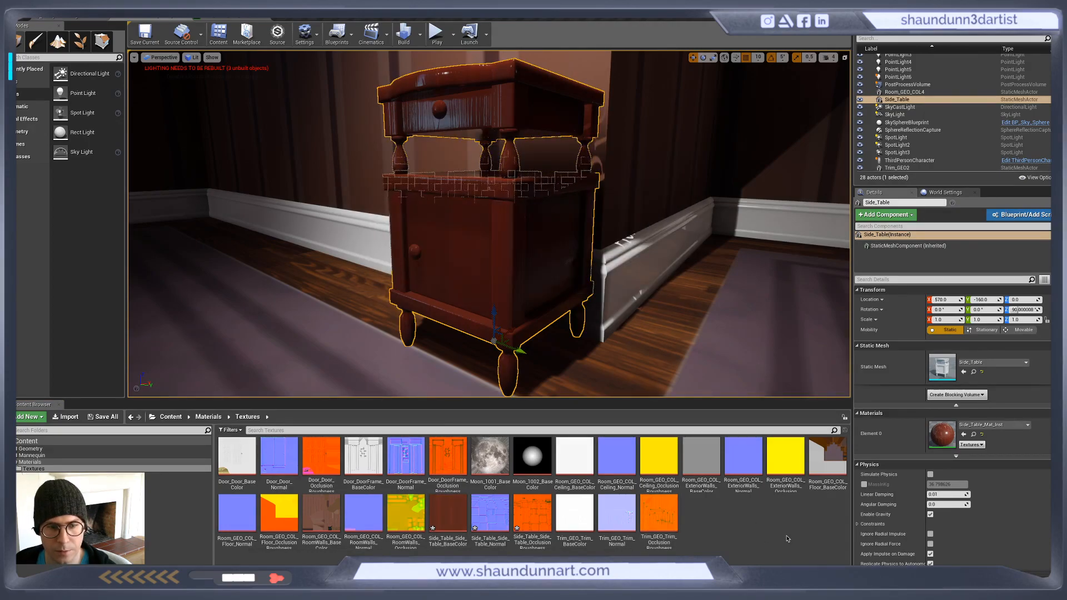
{"action": "key", "text": "super+Tab"}
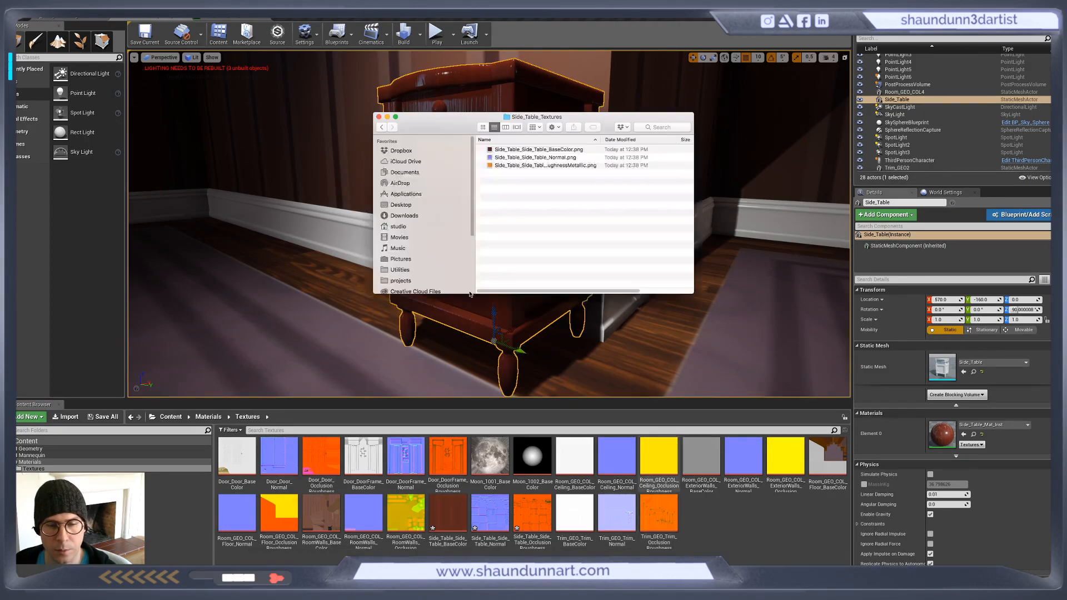
{"action": "left_click_drag", "start_coordinate": [516, 165], "coordinate": [709, 522]}
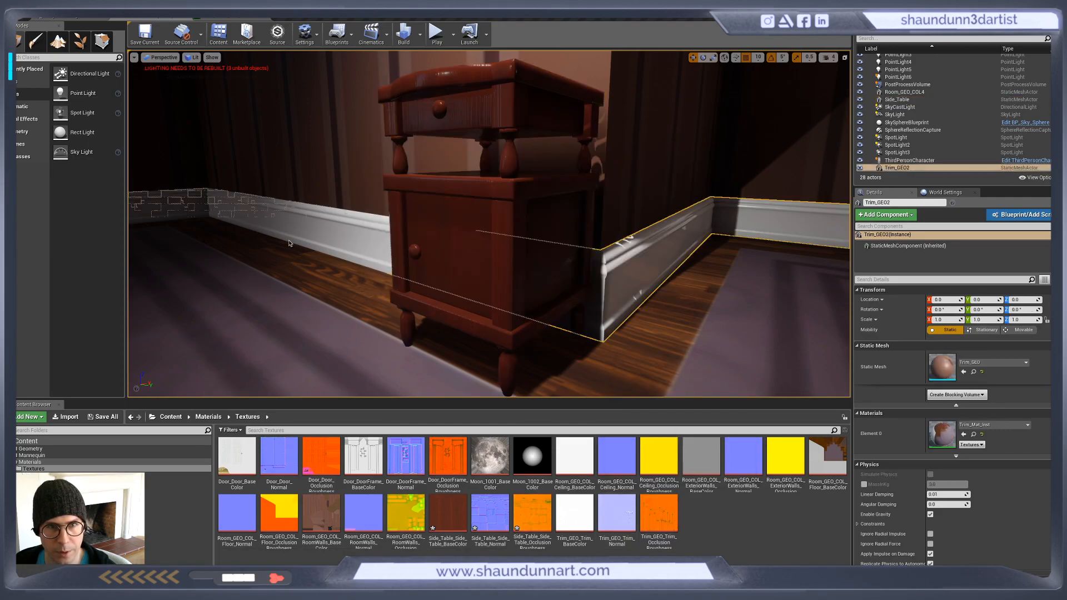
Frame the side table and examine its finish in the room from close up and from a distance
{"action": "middle_click_drag", "start_coordinate": [289, 243], "coordinate": [295, 289]}
{"action": "right_click_drag", "start_coordinate": [489, 260], "coordinate": [503, 281]}
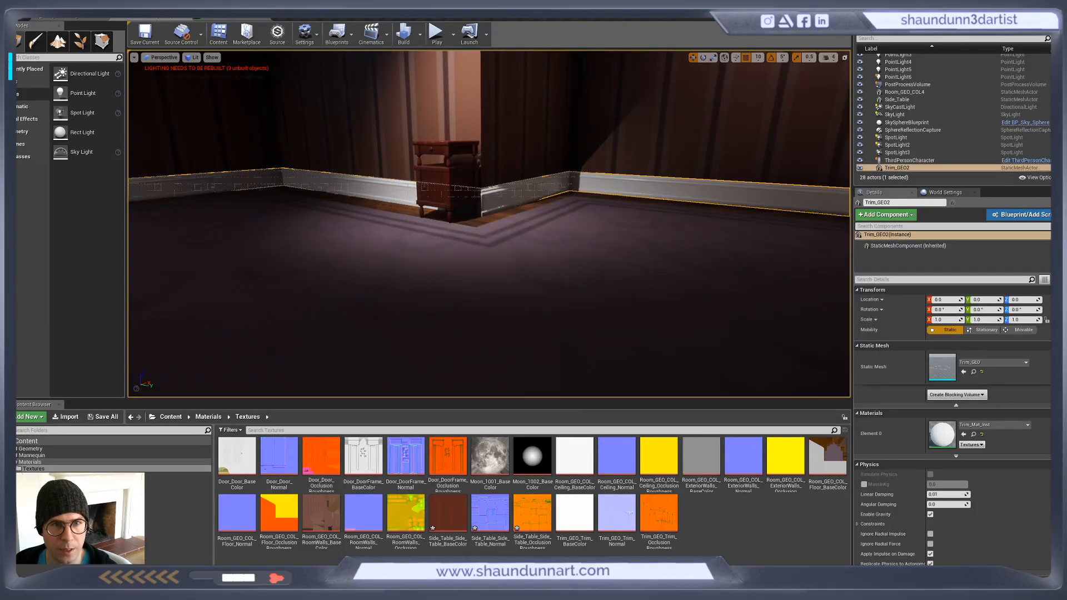
{"action": "left_click", "coordinate": [451, 192]}
{"action": "key", "text": "f"}
{"action": "left_click_drag", "start_coordinate": [491, 254], "coordinate": [479, 294], "text": "alt"}
{"action": "left_click_drag", "start_coordinate": [489, 222], "coordinate": [461, 89], "text": "alt"}
{"action": "mouse_move", "coordinate": [489, 250]}
{"action": "left_mouse_down", "text": "alt"}
{"action": "mouse_move", "coordinate": [414, 231]}
{"action": "mouse_move", "coordinate": [484, 244]}
{"action": "mouse_move", "coordinate": [466, 239]}
{"action": "mouse_move", "coordinate": [474, 244]}
{"action": "left_mouse_up", "text": "alt"}
{"action": "scroll", "coordinate": [489, 250], "scroll_direction": "down", "scroll_amount": 8}
{"action": "scroll", "coordinate": [643, 97], "scroll_direction": "up", "scroll_amount": 3}
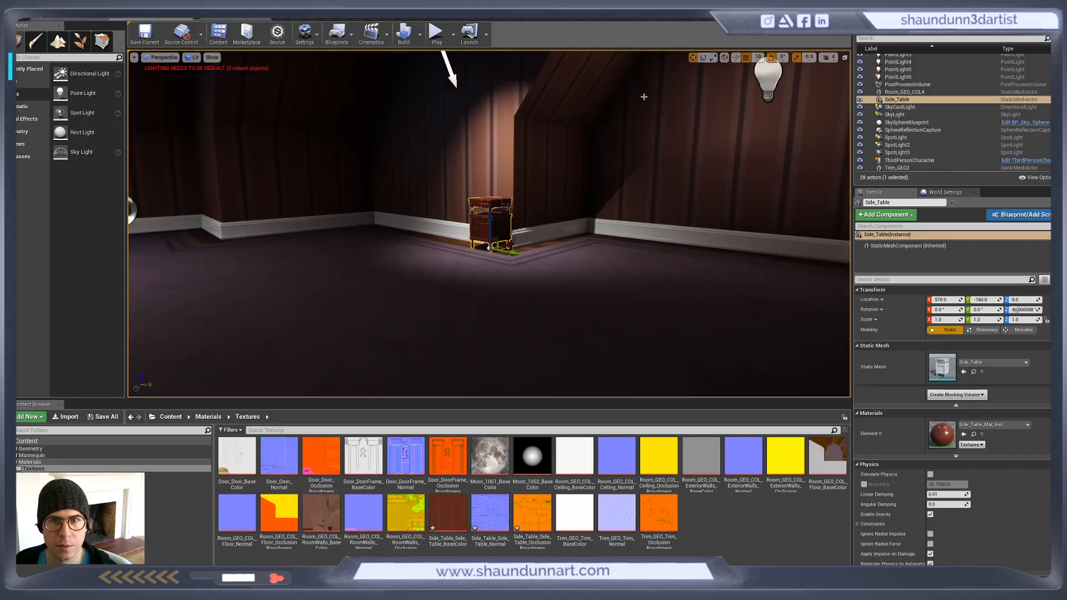
View the area around PointLight5, and refocus on the side table to inspect its tabletop from above
{"action": "left_click", "coordinate": [761, 77]}
{"action": "key", "text": "f"}
{"action": "mouse_move", "coordinate": [556, 253]}
{"action": "left_mouse_down"}
{"action": "mouse_move", "coordinate": [559, 236]}
{"action": "mouse_move", "coordinate": [560, 266]}
{"action": "left_mouse_up"}
{"action": "right_click_drag", "start_coordinate": [561, 266], "coordinate": [563, 270]}
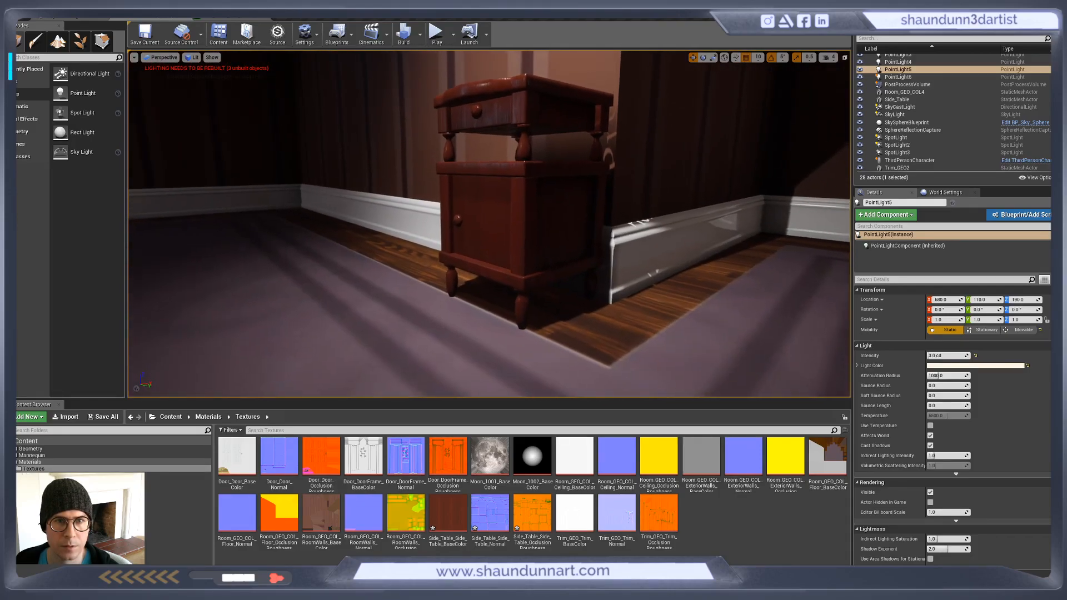
{"action": "left_click", "coordinate": [504, 202]}
{"action": "key", "text": "f"}
{"action": "left_click_drag", "start_coordinate": [504, 202], "coordinate": [545, 205], "text": "alt"}
Switch to Substance Painter and set the Wood American Cherry layer's Wood Roughness to 0.7
{"action": "key", "text": "super+Tab"}
{"action": "key", "text": "super+Tab"}
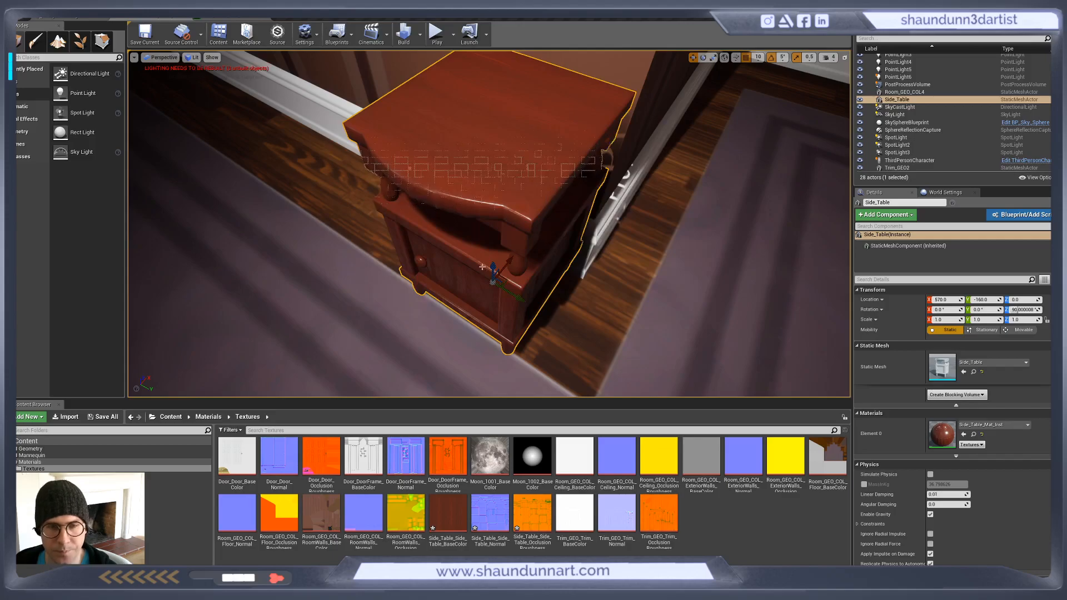
{"action": "key", "text": "super+Tab"}
{"action": "key", "text": "super+Tab"}
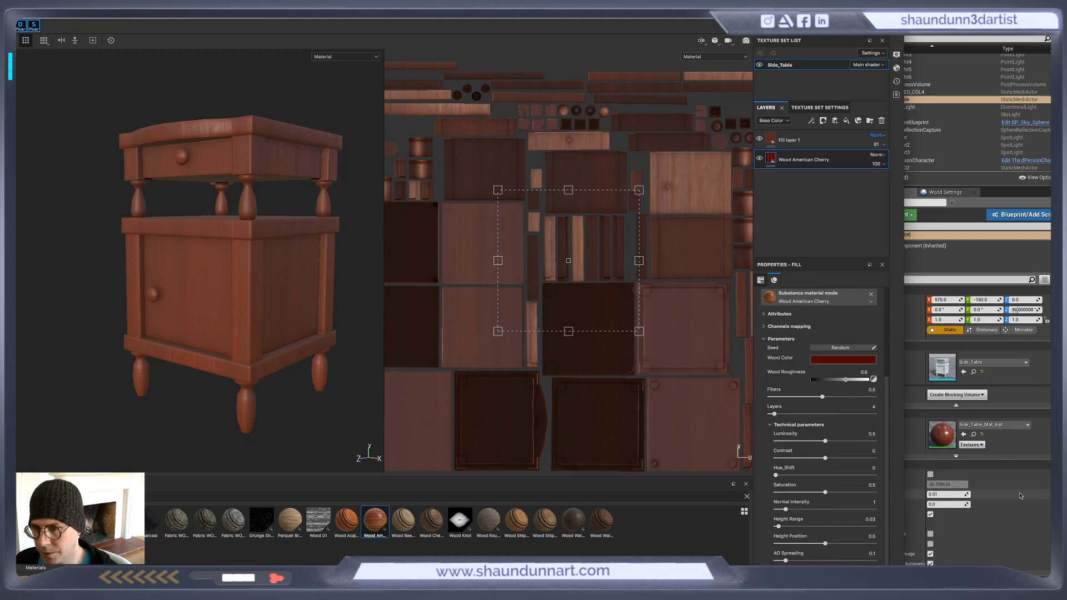
{"action": "left_click", "coordinate": [1019, 462]}
{"action": "key", "text": "alt+Tab"}
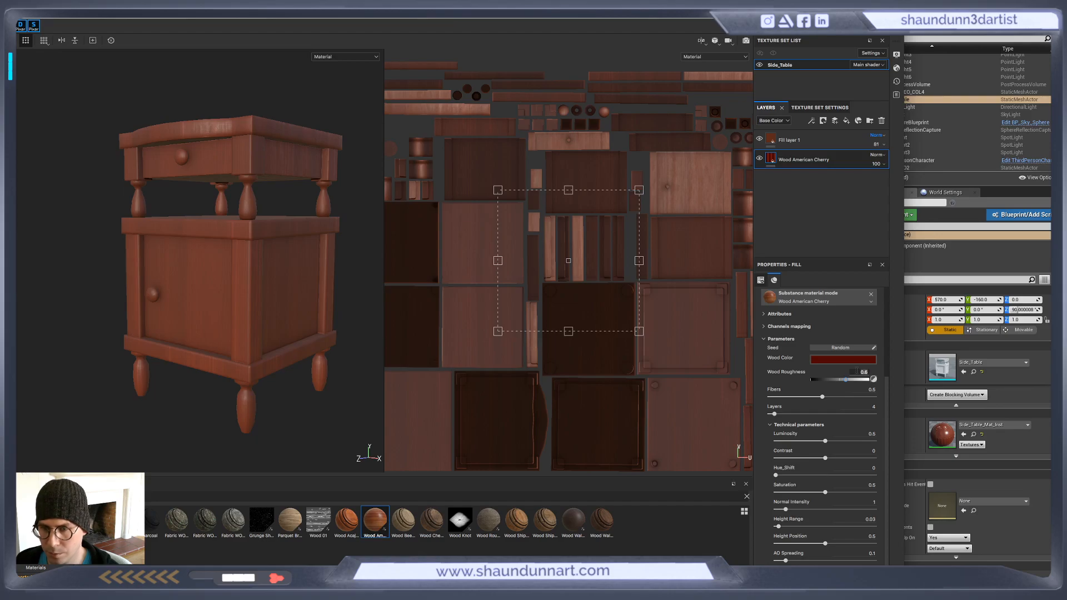
{"action": "key", "text": "Return"}
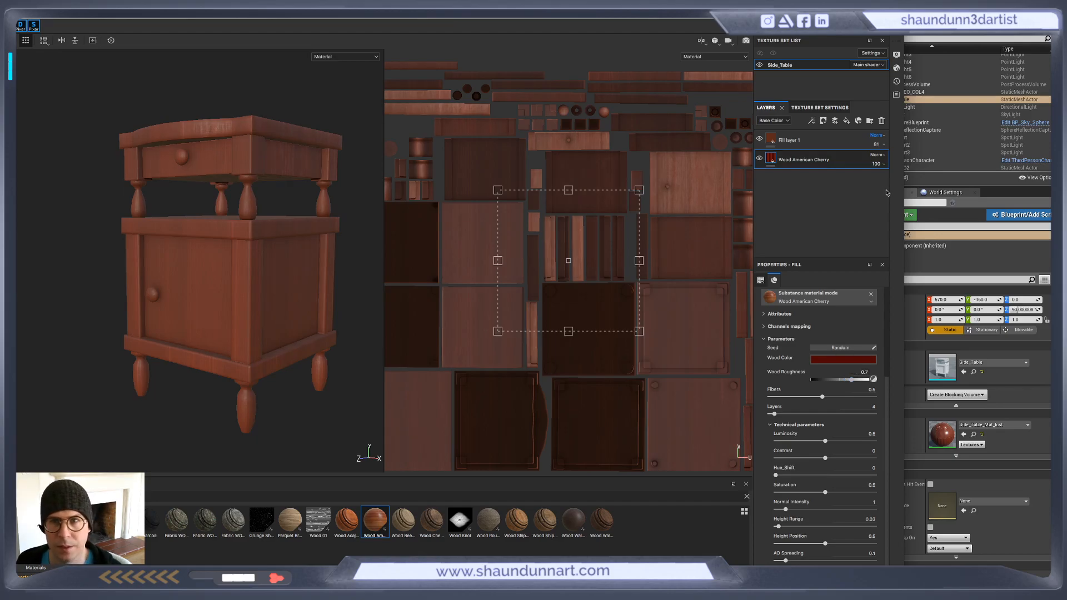
Re-export the Side_Table textures with the Unreal Engine 4 (Packed) configuration, overwriting the earlier files
{"action": "left_click", "coordinate": [61, 13]}
{"action": "mouse_move", "coordinate": [88, 13]}
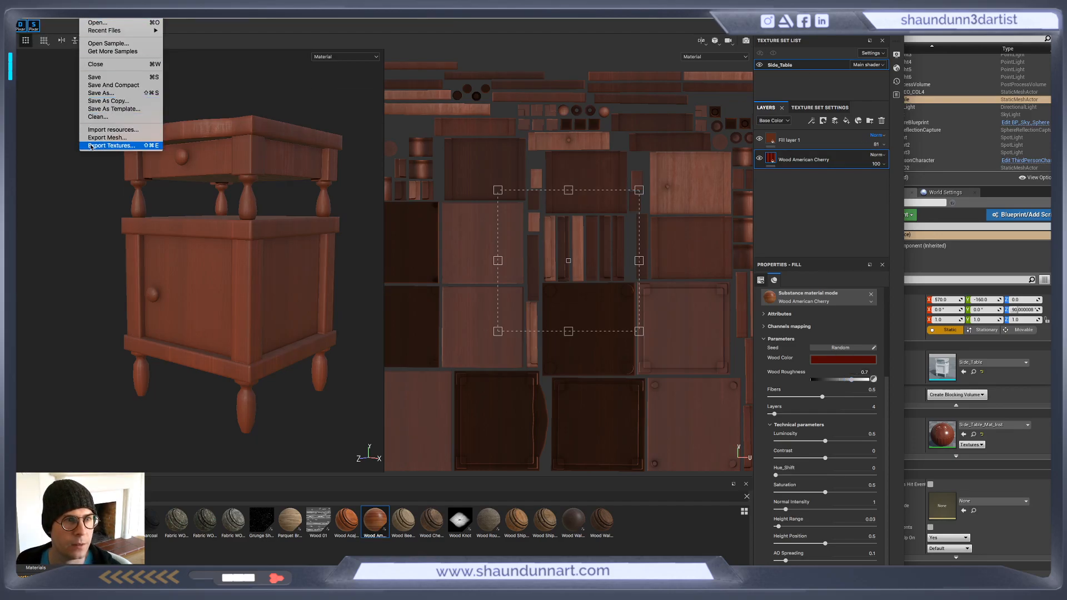
{"action": "left_click", "coordinate": [117, 146]}
{"action": "left_click", "coordinate": [573, 437]}
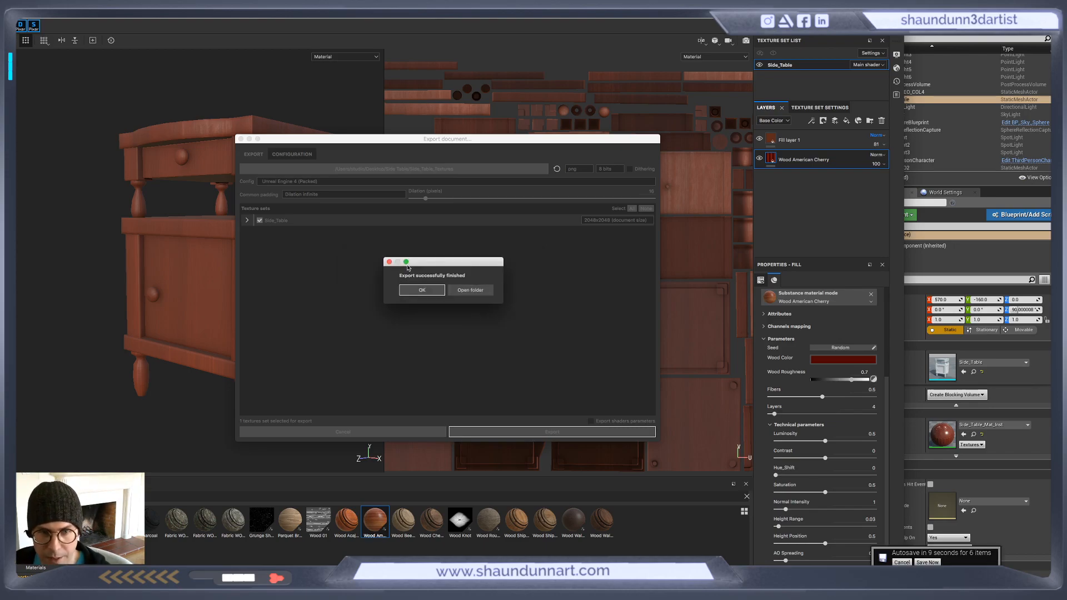
{"action": "left_click", "coordinate": [431, 289]}
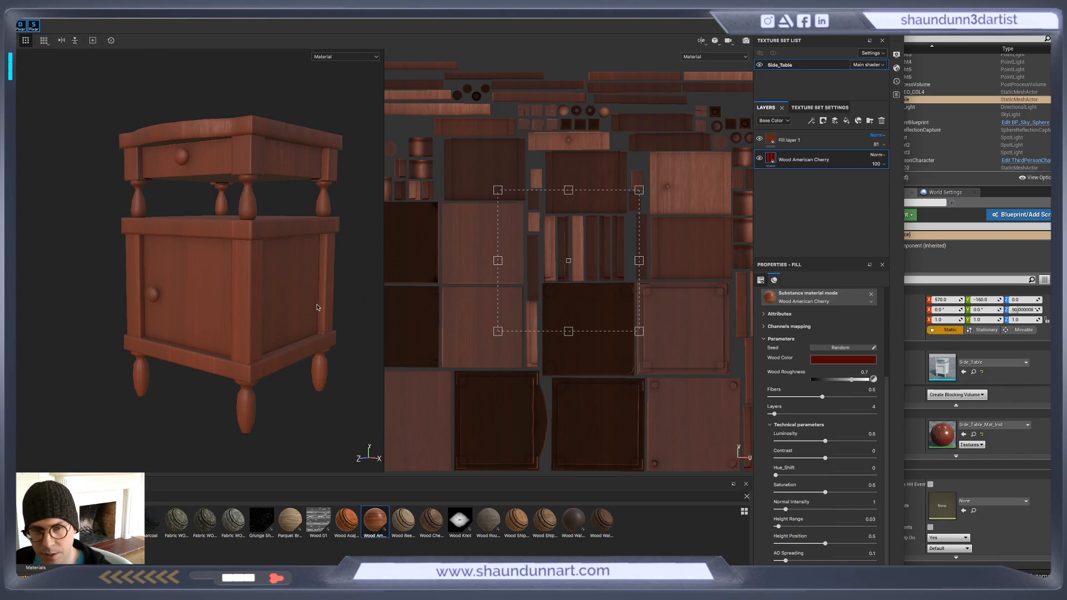
{"action": "left_click_drag", "start_coordinate": [332, 337], "coordinate": [298, 334], "text": "alt"}
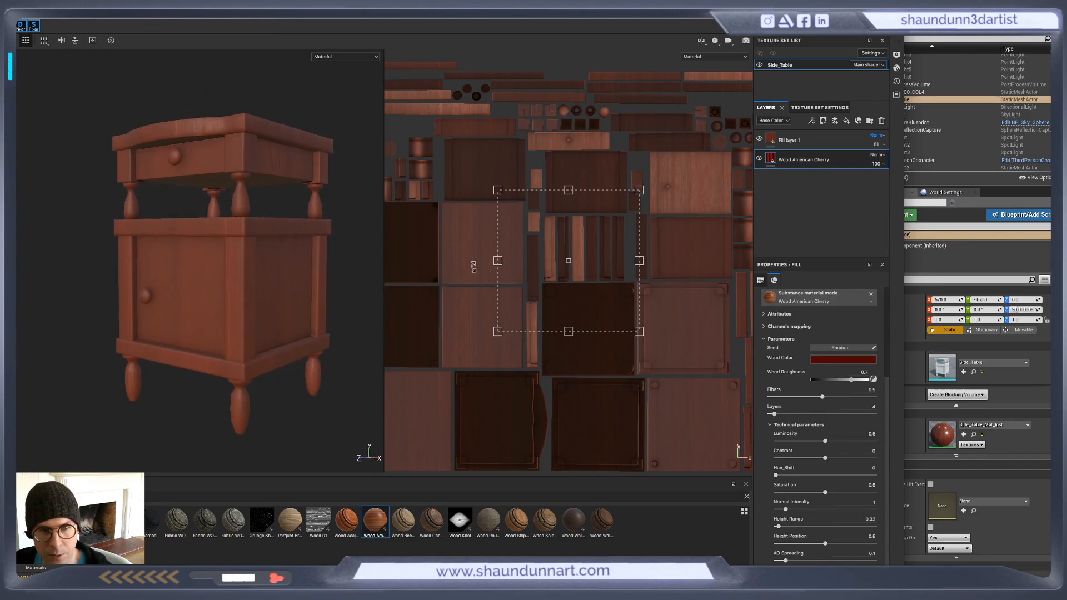
Switch back to Unreal and reimport the newly exported Side_Table OcclusionRoughnessMetallic texture into the Textures folder
{"action": "key", "text": "super+Tab"}
{"action": "key", "text": "super+Tab"}
{"action": "key", "text": "super+Tab"}
{"action": "key", "text": "super+Tab"}
{"action": "key", "text": "super+Tab"}
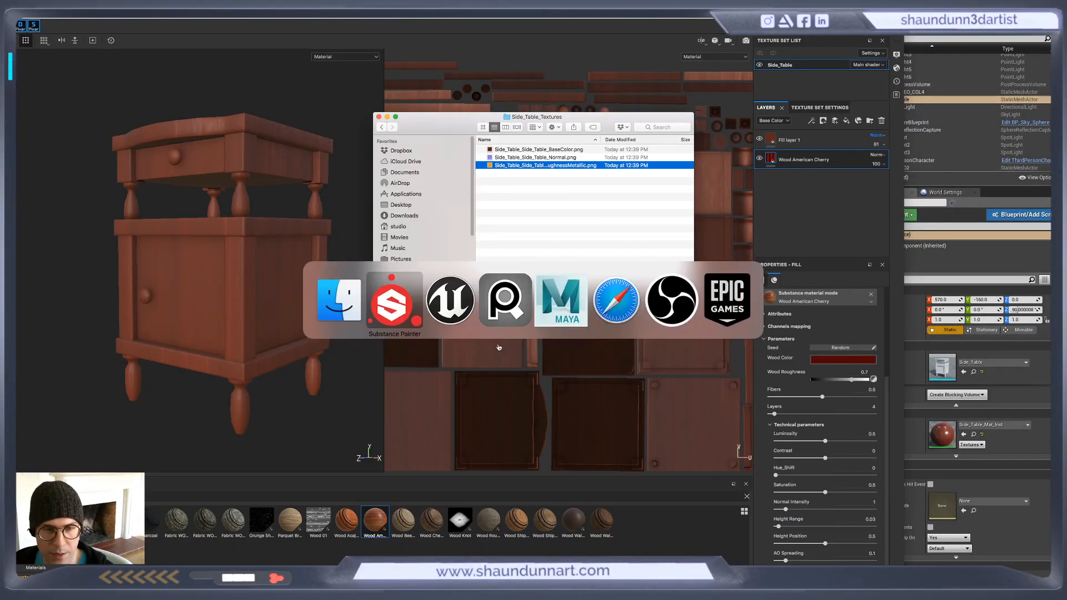
{"action": "key", "text": "super+Tab"}
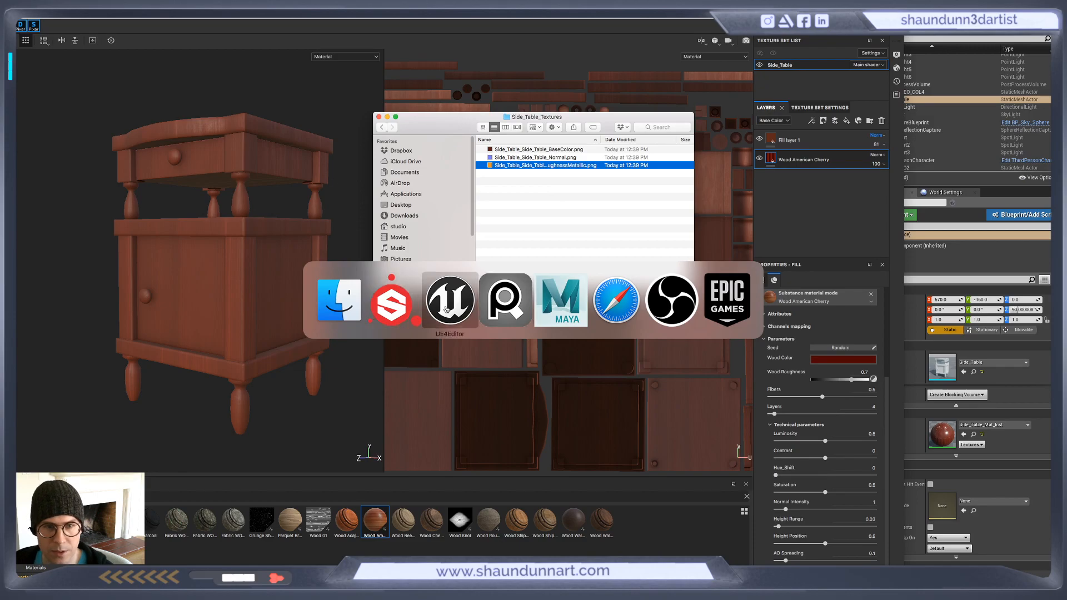
{"action": "key", "text": "super+Tab"}
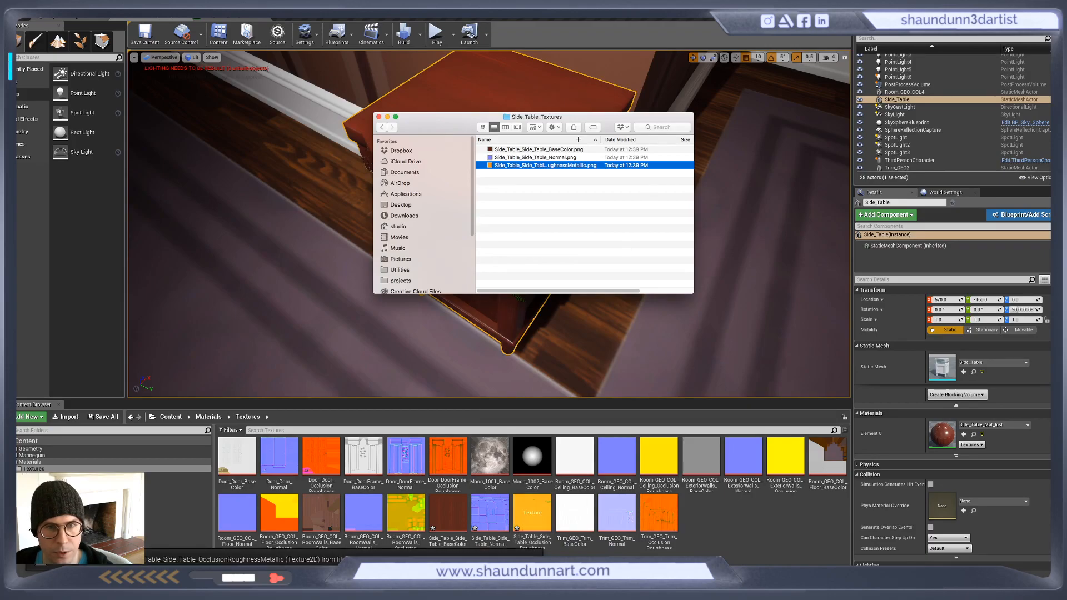
{"action": "left_click", "coordinate": [476, 409]}
Build only the level's lighting and check how the static side table is lit in the room corner
{"action": "mouse_move", "coordinate": [694, 308]}
{"action": "left_mouse_down", "text": "alt"}
{"action": "mouse_move", "coordinate": [764, 200]}
{"action": "mouse_move", "coordinate": [695, 209]}
{"action": "mouse_move", "coordinate": [689, 283]}
{"action": "mouse_move", "coordinate": [708, 333]}
{"action": "mouse_move", "coordinate": [694, 308]}
{"action": "left_mouse_up", "text": "alt"}
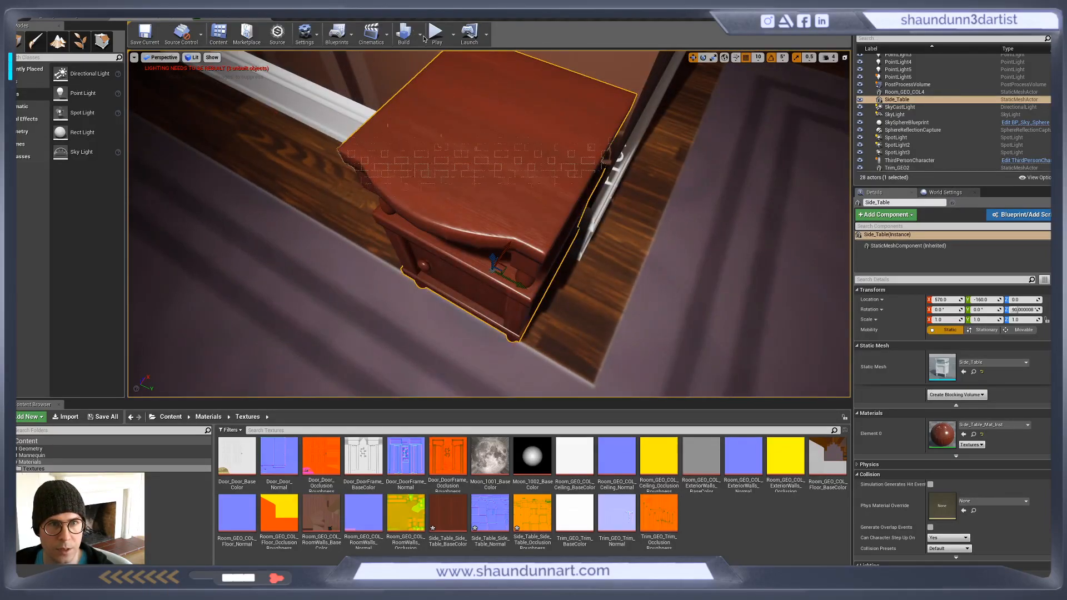
{"action": "left_click", "coordinate": [421, 35]}
{"action": "left_click", "coordinate": [432, 53]}
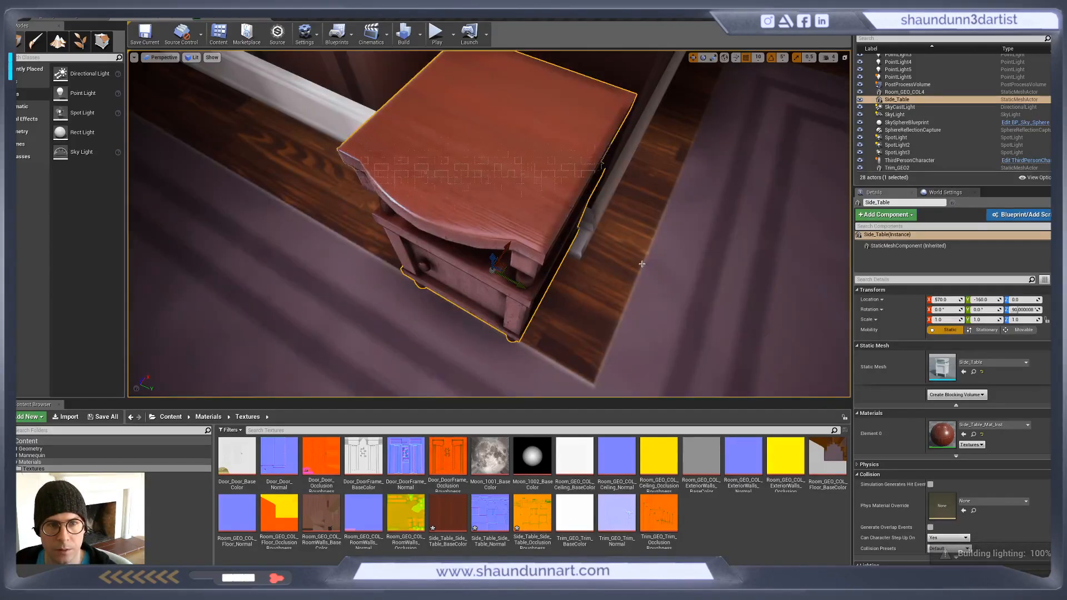
{"action": "left_click_drag", "start_coordinate": [679, 324], "coordinate": [642, 325], "text": "alt"}
{"action": "scroll", "coordinate": [652, 355], "scroll_direction": "down", "scroll_amount": 6}
{"action": "scroll", "coordinate": [608, 277], "scroll_direction": "up", "scroll_amount": 5}
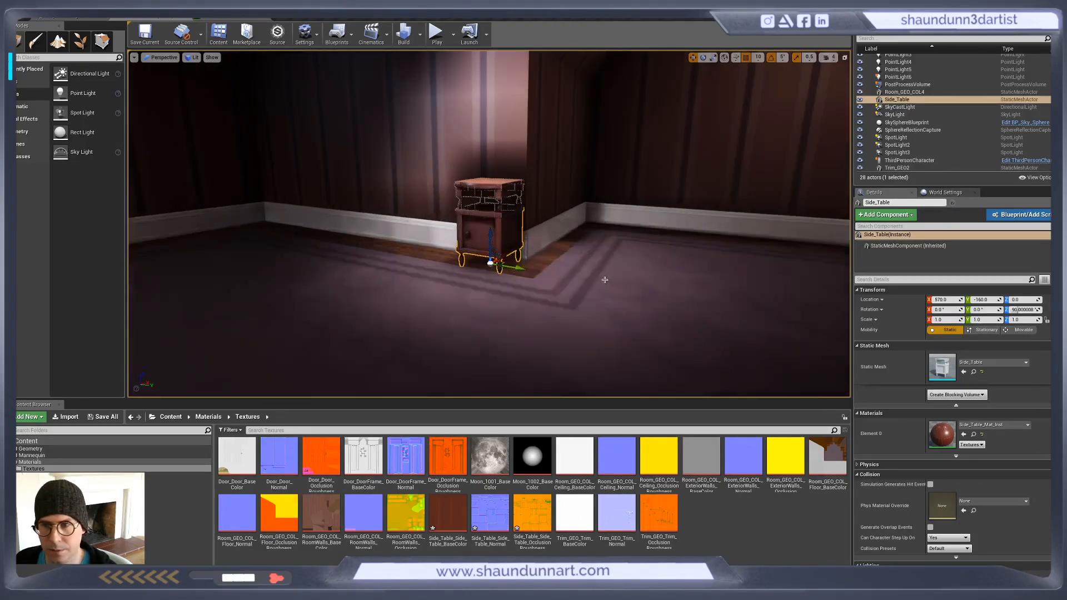
Set the side table's mobility to Movable and rebuild the level's lighting
{"action": "left_click", "coordinate": [986, 330]}
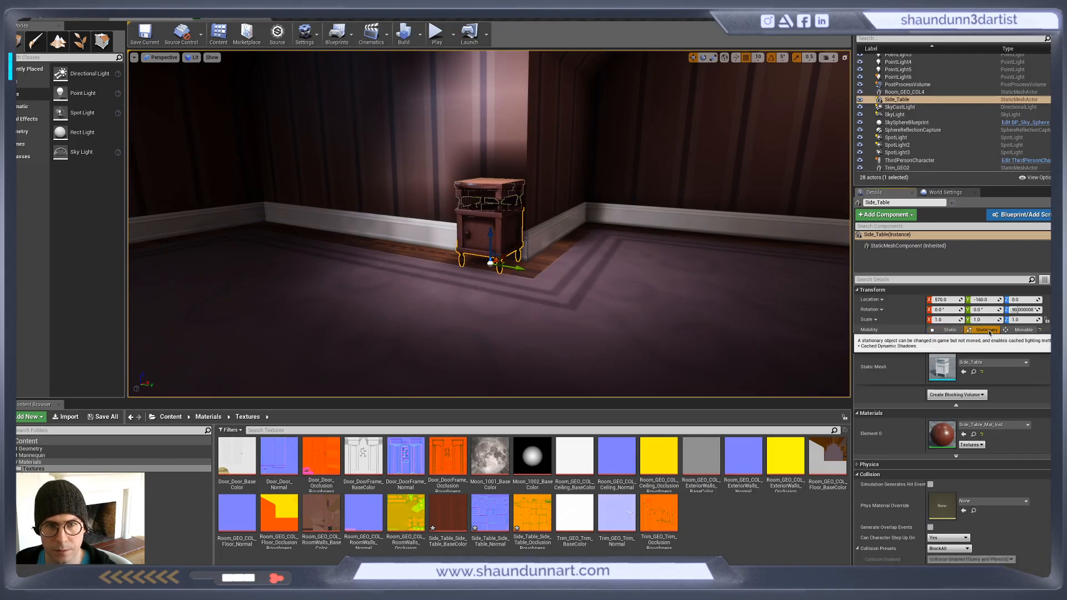
{"action": "left_click", "coordinate": [1021, 330]}
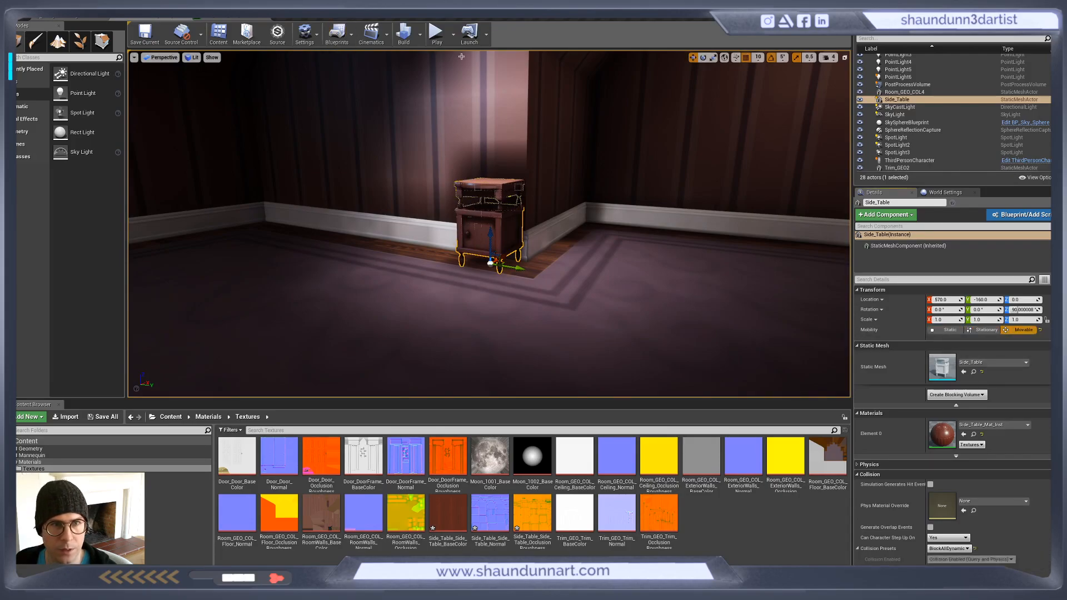
{"action": "left_click", "coordinate": [418, 38]}
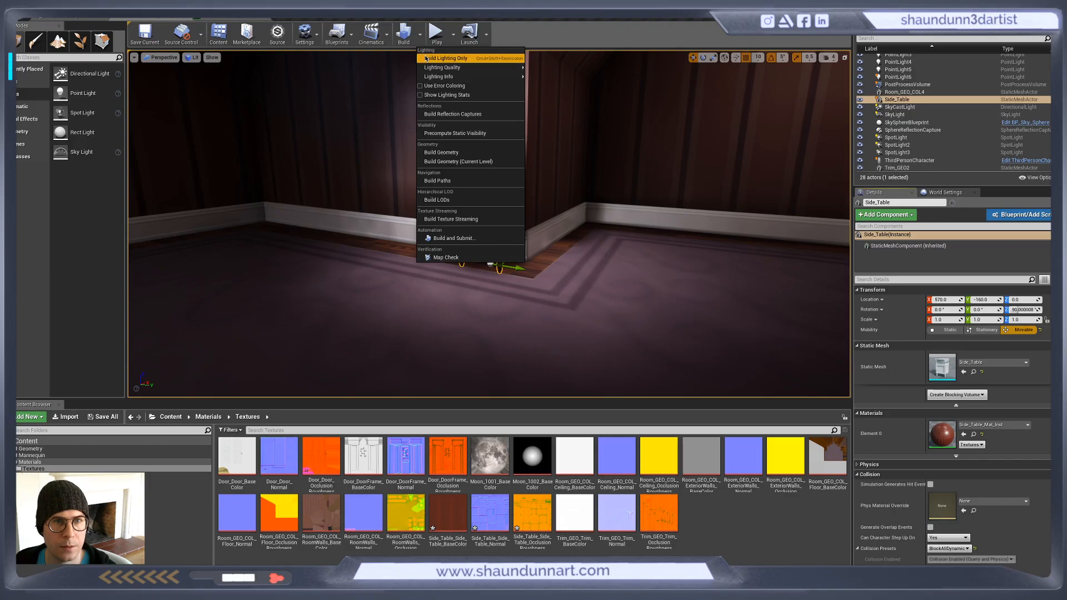
{"action": "left_click", "coordinate": [460, 78]}
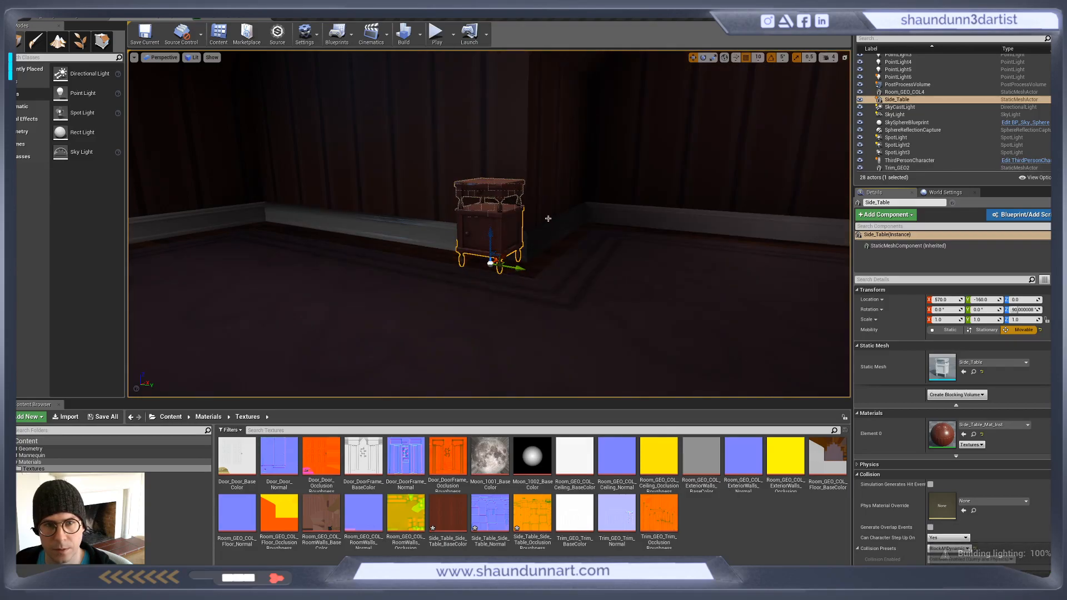
Examine the movable side table's lighting up close and in the wider room beneath the spot light
{"action": "scroll", "coordinate": [488, 237], "scroll_direction": "up", "scroll_amount": 5}
{"action": "key", "text": "f"}
{"action": "mouse_move", "coordinate": [488, 237]}
{"action": "left_mouse_down", "text": "alt"}
{"action": "mouse_move", "coordinate": [494, 278]}
{"action": "mouse_move", "coordinate": [545, 233]}
{"action": "mouse_move", "coordinate": [428, 231]}
{"action": "mouse_move", "coordinate": [476, 241]}
{"action": "mouse_move", "coordinate": [462, 237]}
{"action": "mouse_move", "coordinate": [491, 267]}
{"action": "mouse_move", "coordinate": [480, 247]}
{"action": "left_mouse_up", "text": "alt"}
{"action": "scroll", "coordinate": [476, 241], "scroll_direction": "up", "scroll_amount": 5}
{"action": "key", "text": "f"}
{"action": "scroll", "coordinate": [481, 247], "scroll_direction": "down", "scroll_amount": 8}
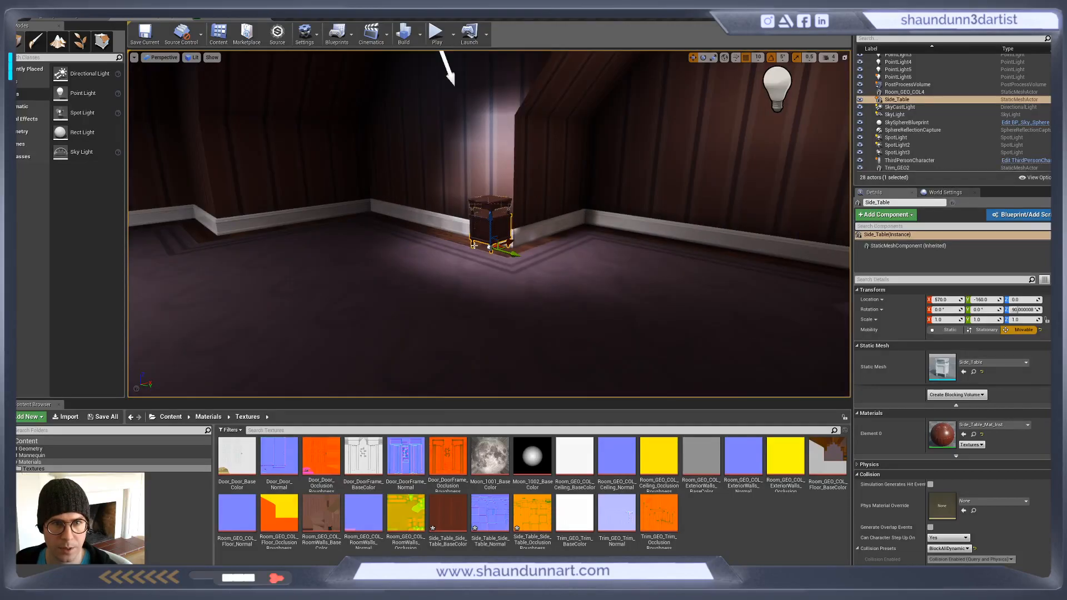
{"action": "scroll", "coordinate": [474, 240], "scroll_direction": "down", "scroll_amount": 3}
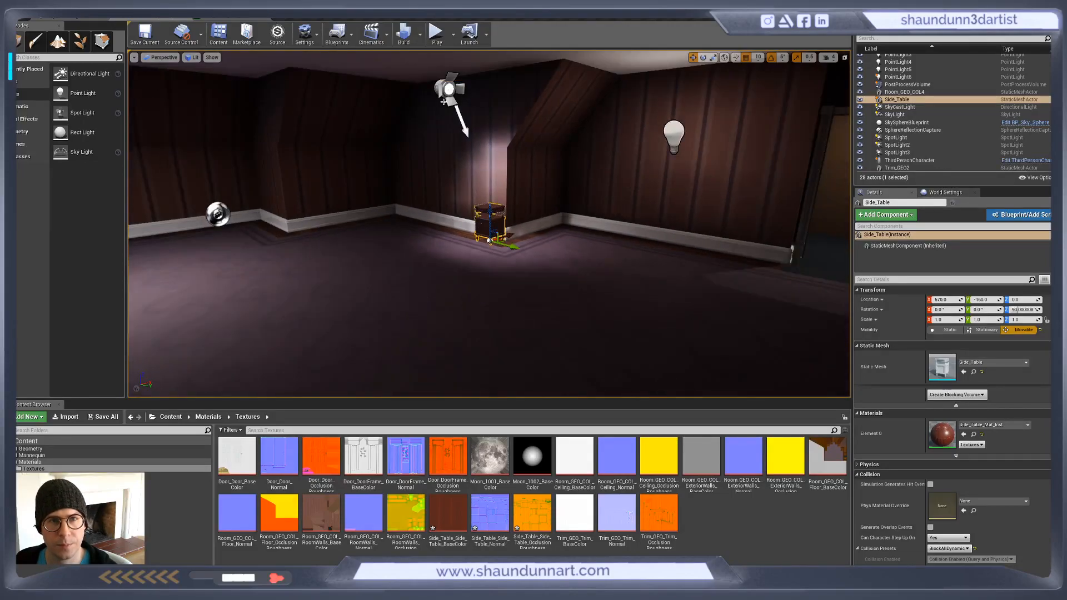
{"action": "left_click", "coordinate": [467, 127]}
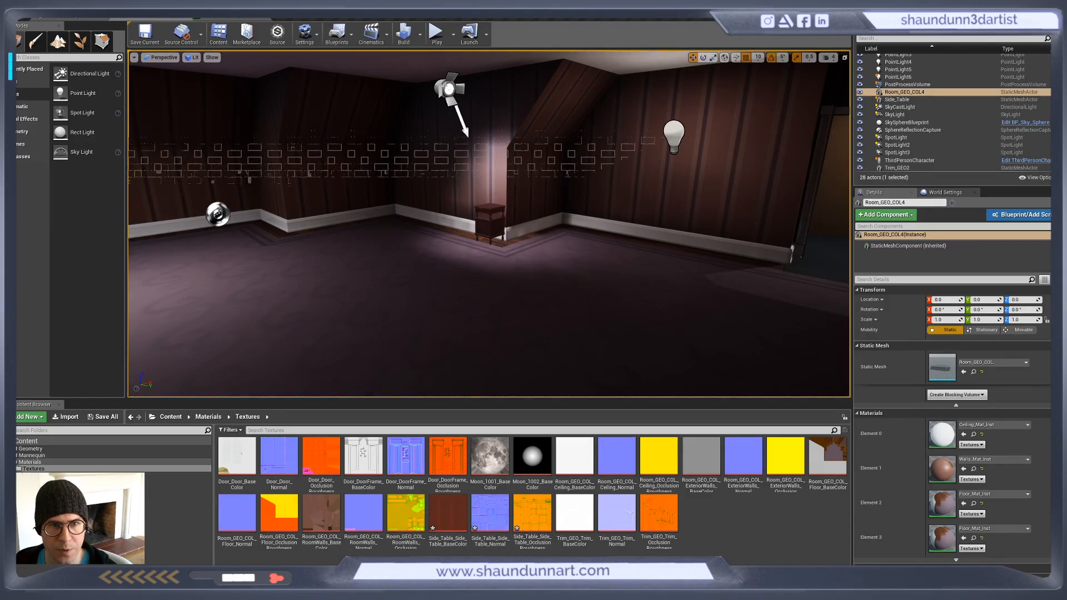
Move the spot light closer above the side table in the room corner, to location 470, -110, 180
{"action": "left_click_drag", "start_coordinate": [455, 63], "coordinate": [495, 154]}
{"action": "key", "text": "e"}
{"action": "key", "text": "w"}
{"action": "left_click", "coordinate": [453, 34]}
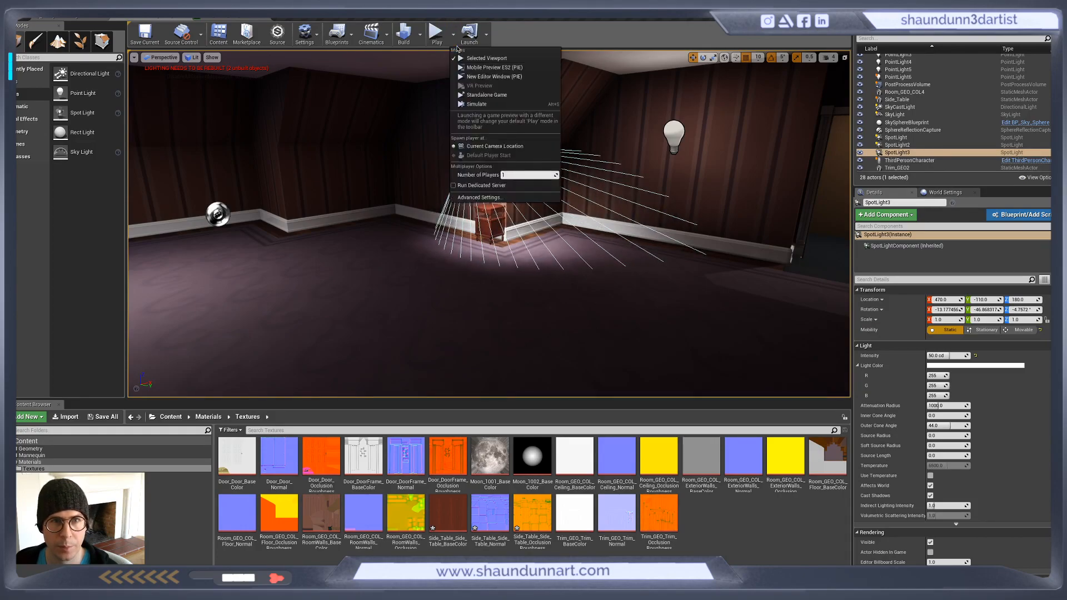
{"action": "left_click", "coordinate": [583, 22]}
Set the side table spot light's intensity to 60 cd and rebuild only the level's lighting
{"action": "left_click", "coordinate": [941, 354]}
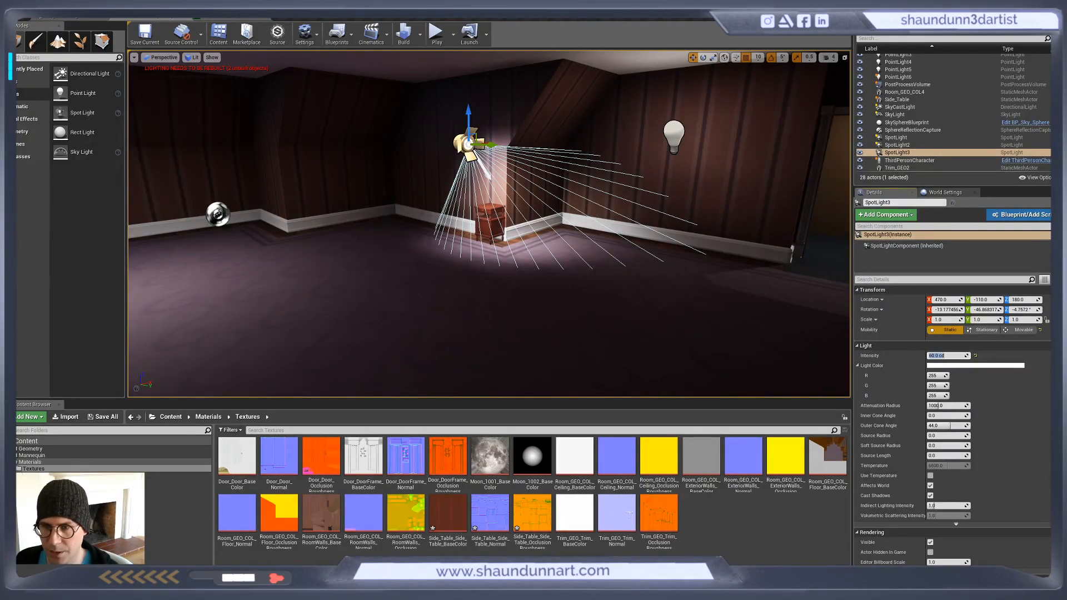
{"action": "left_click", "coordinate": [421, 34]}
{"action": "left_click", "coordinate": [426, 57]}
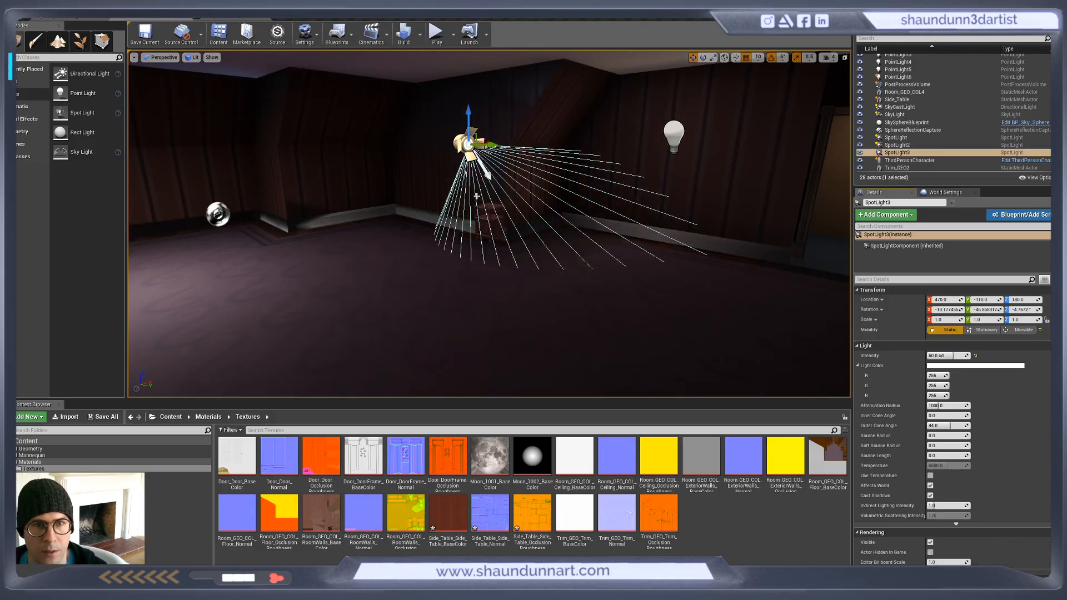
Play the level in the viewport and walk the character around the side table to examine its lighting, ending the play session when done
{"action": "scroll", "coordinate": [468, 191], "scroll_direction": "down", "scroll_amount": 3}
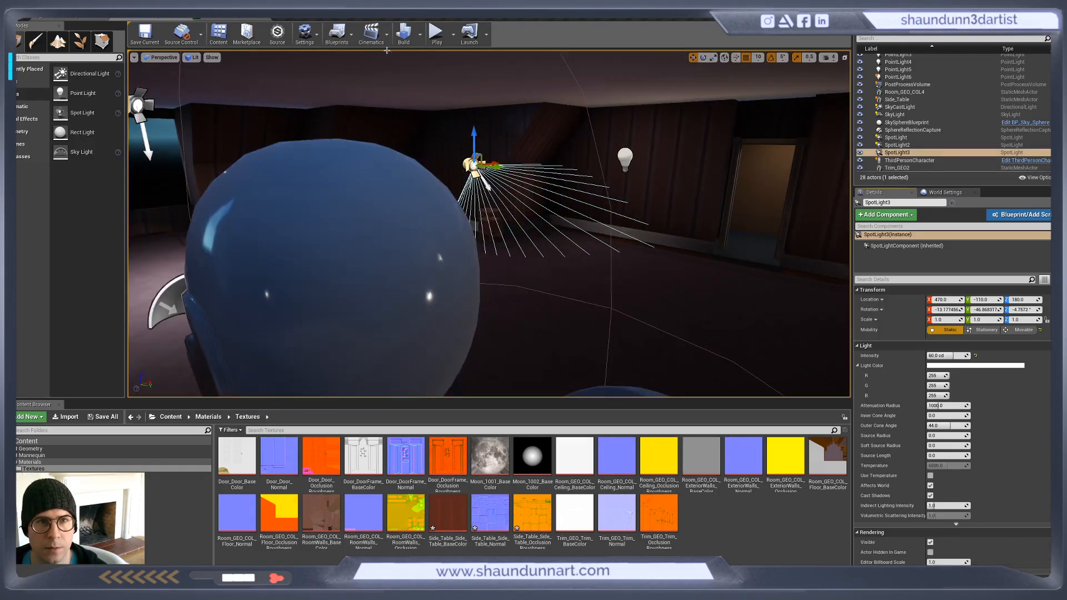
{"action": "left_click", "coordinate": [436, 33]}
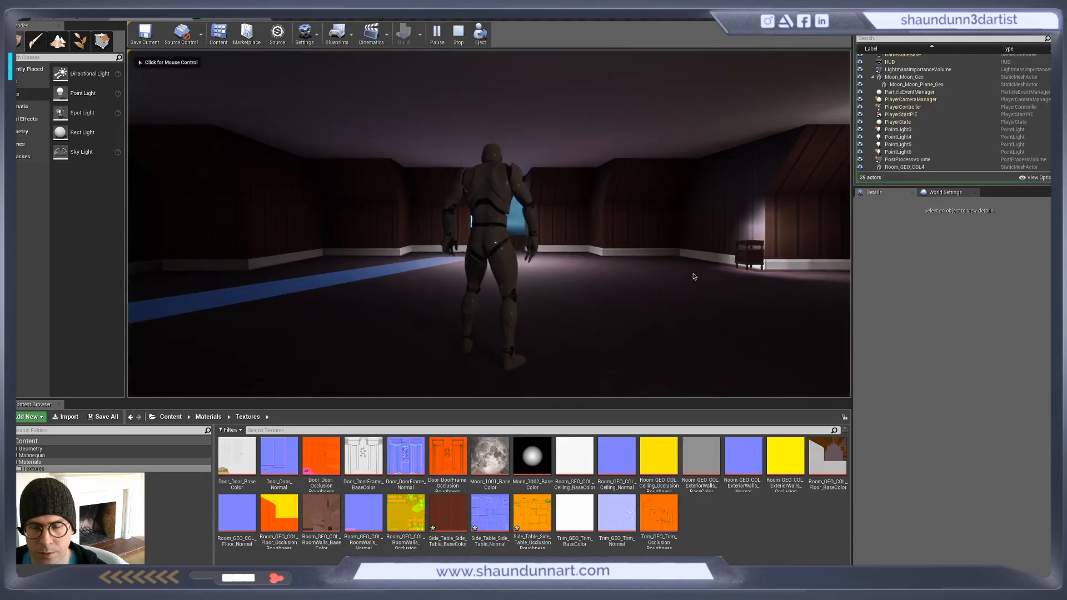
{"action": "left_click", "coordinate": [694, 277]}
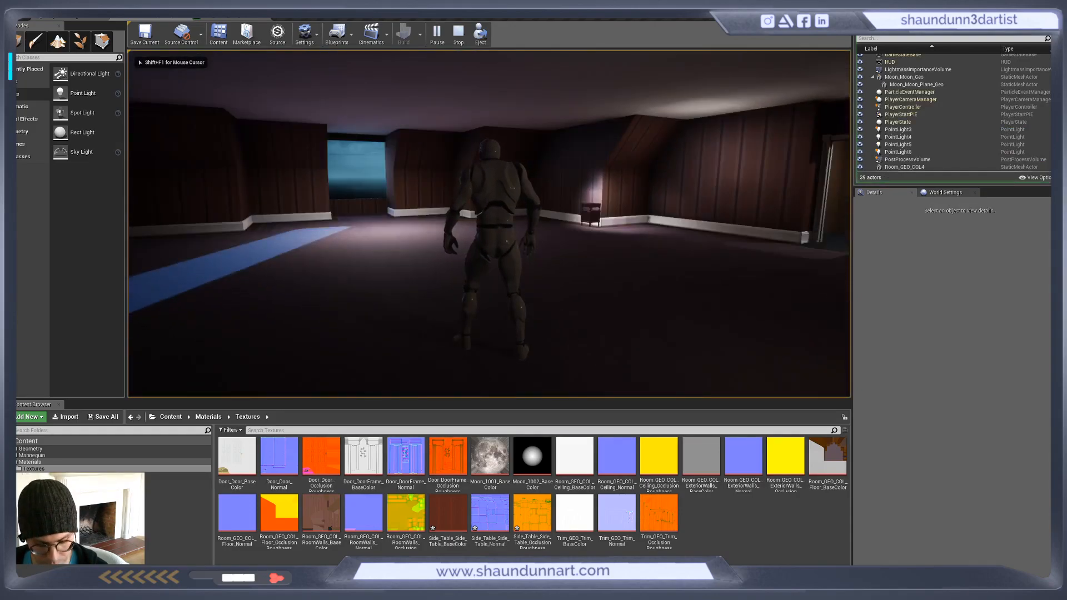
{"action": "key", "text": "w"}
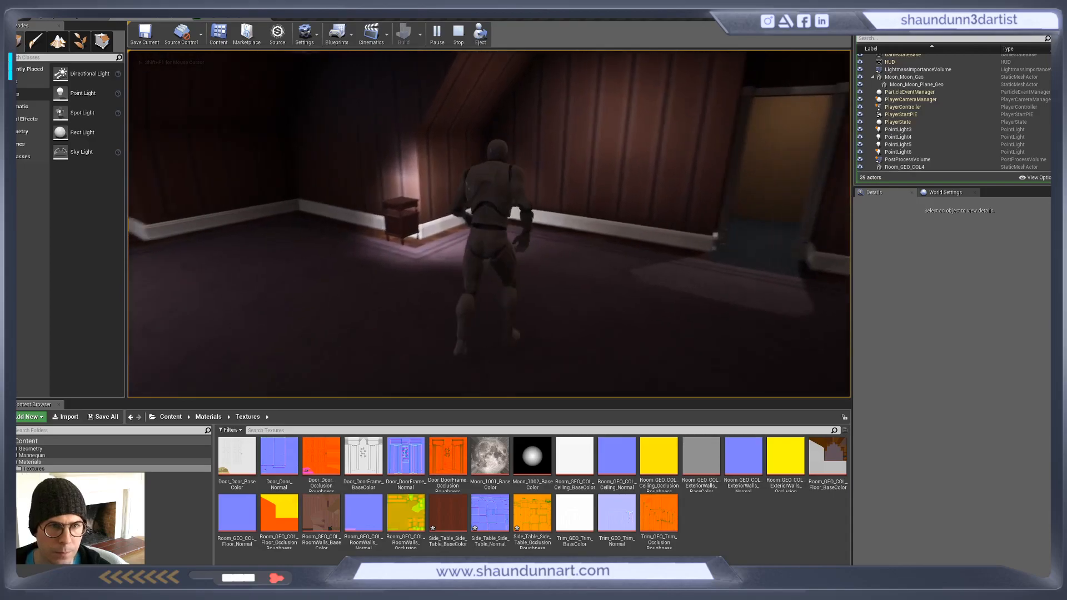
{"action": "key", "text": "w"}
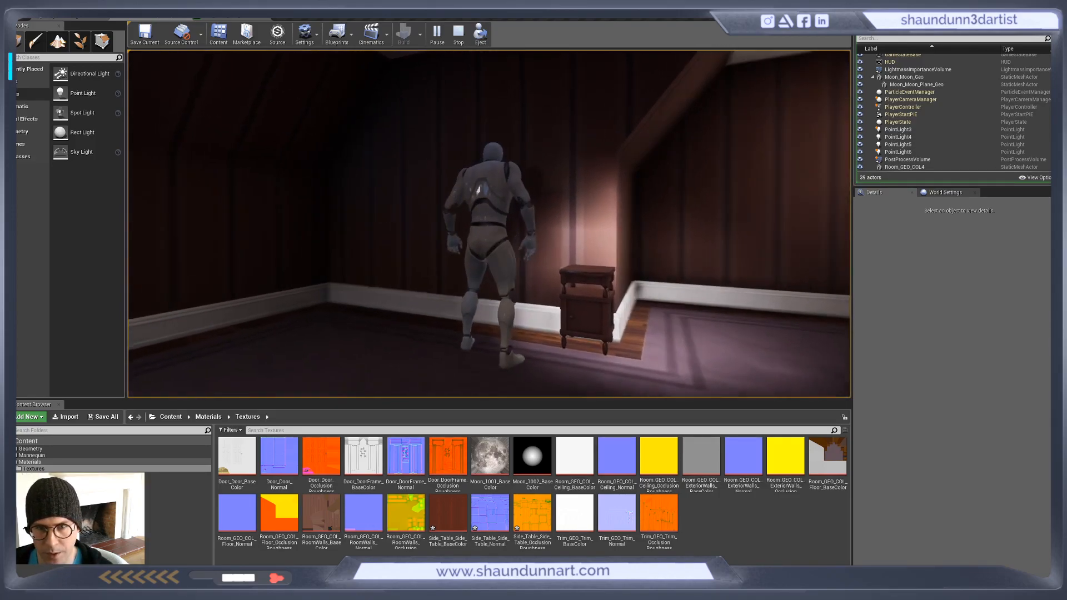
{"action": "key", "text": "s"}
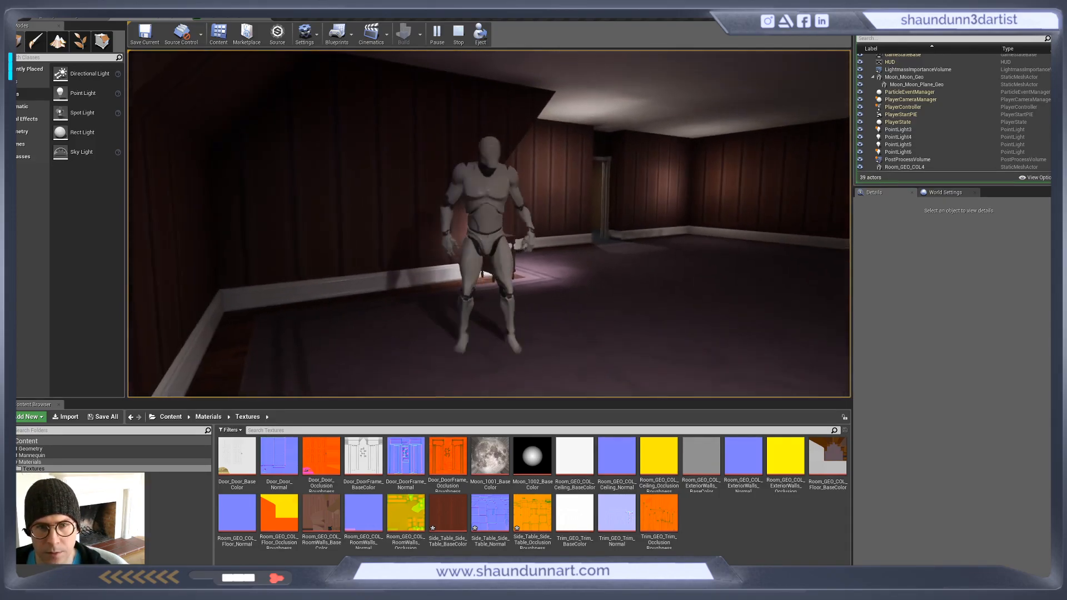
{"action": "key", "text": "w"}
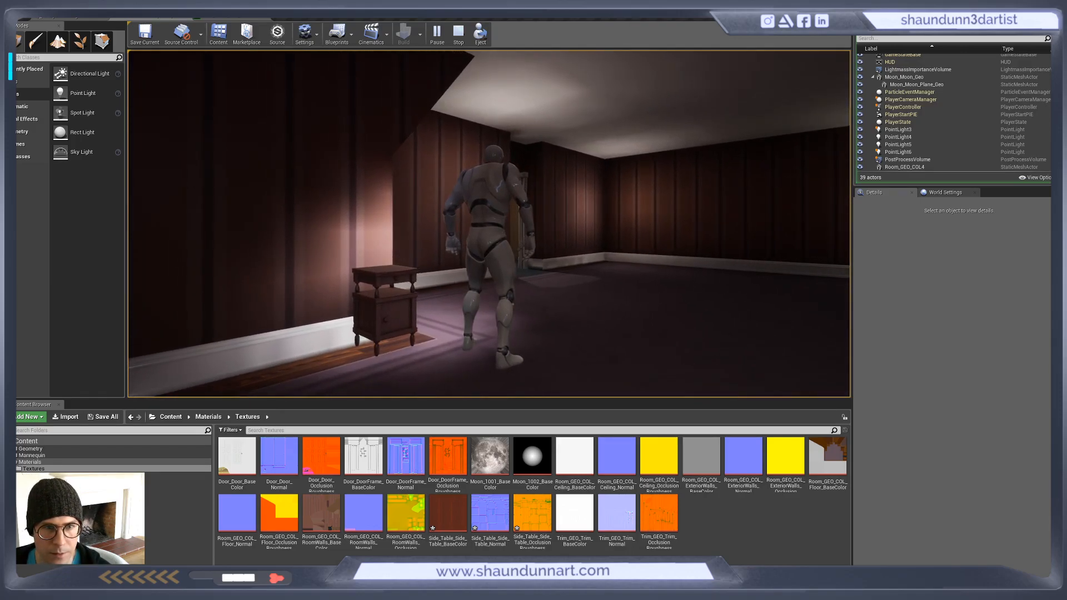
{"action": "key", "text": "w"}
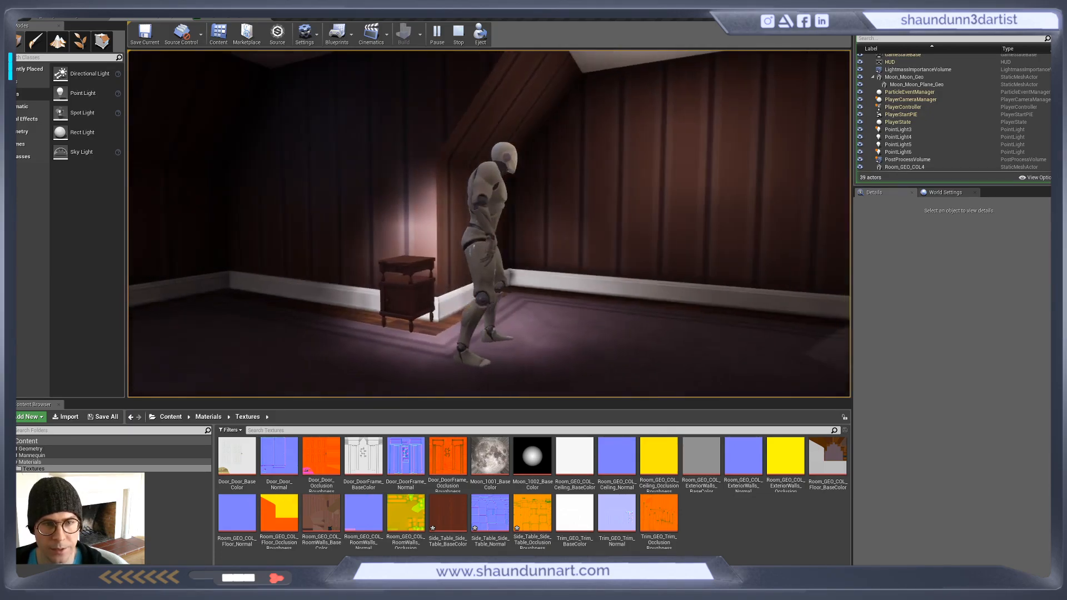
{"action": "key", "text": "w"}
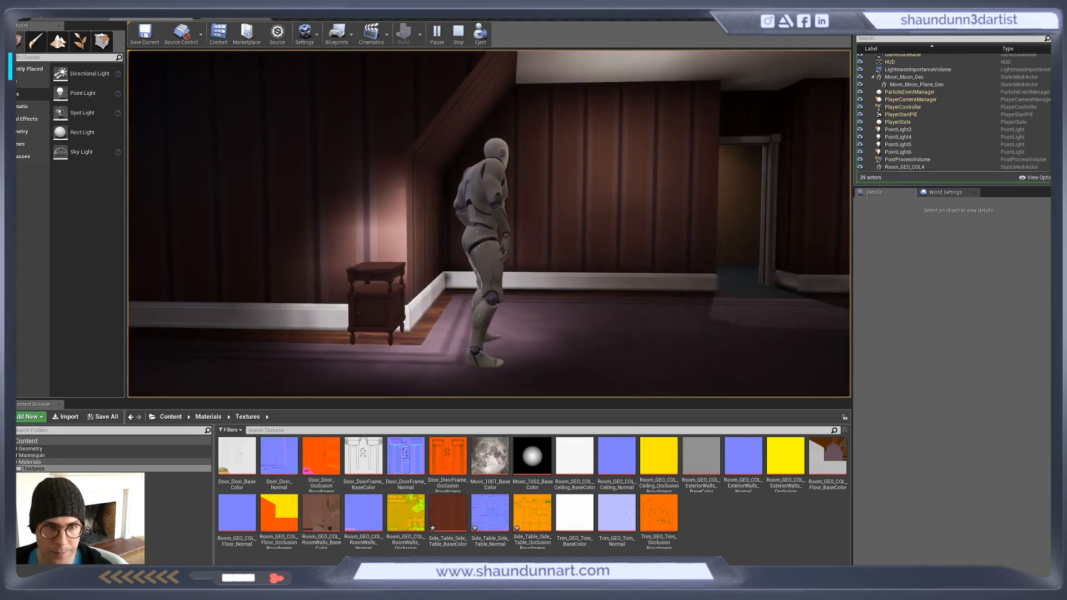
{"action": "key", "text": "w"}
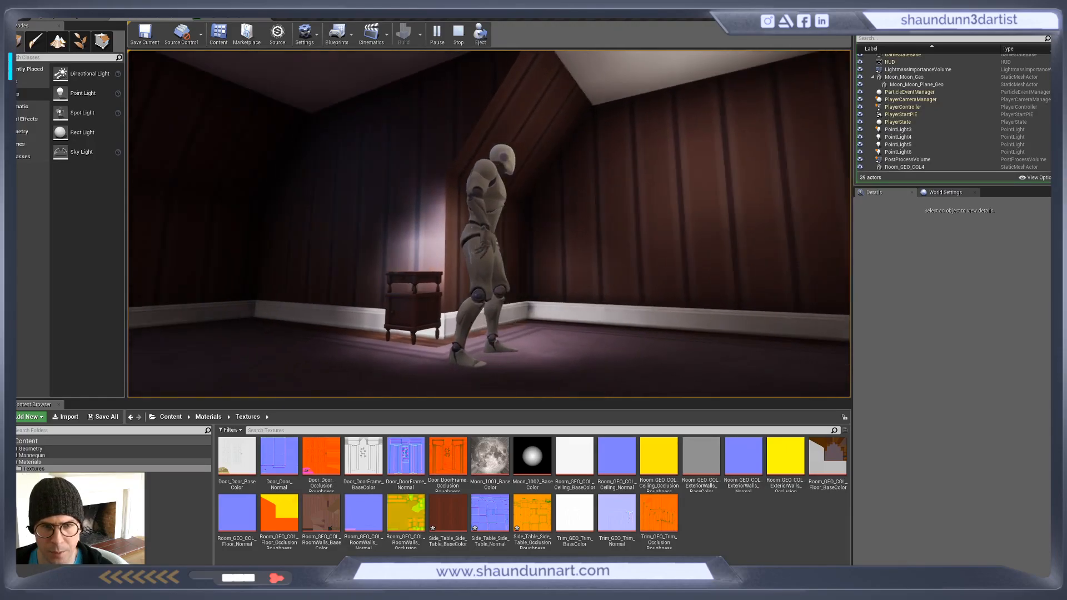
{"action": "key", "text": "w"}
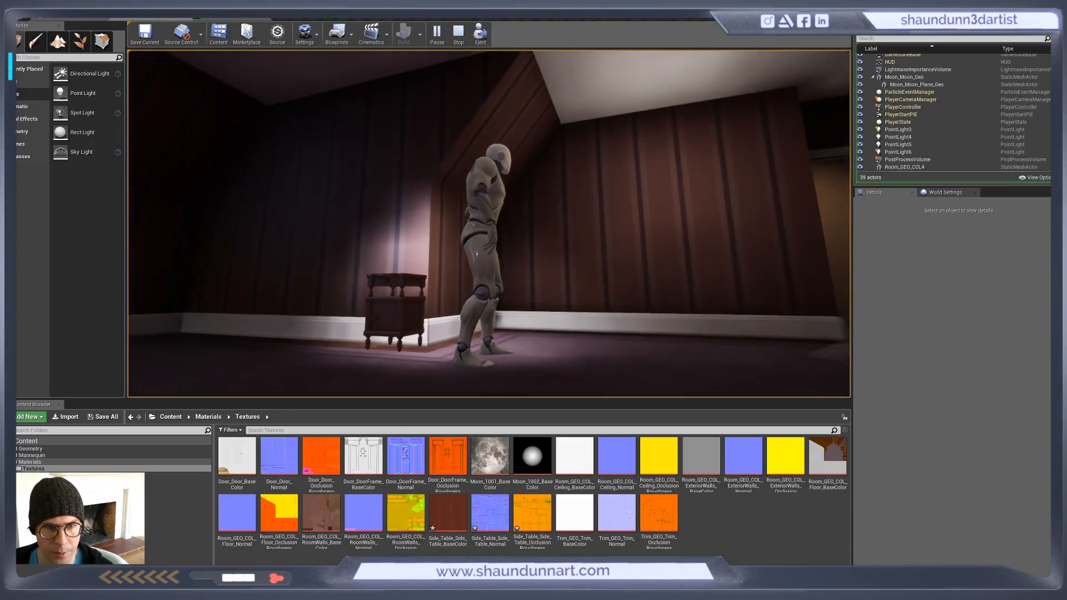
{"action": "key", "text": "w"}
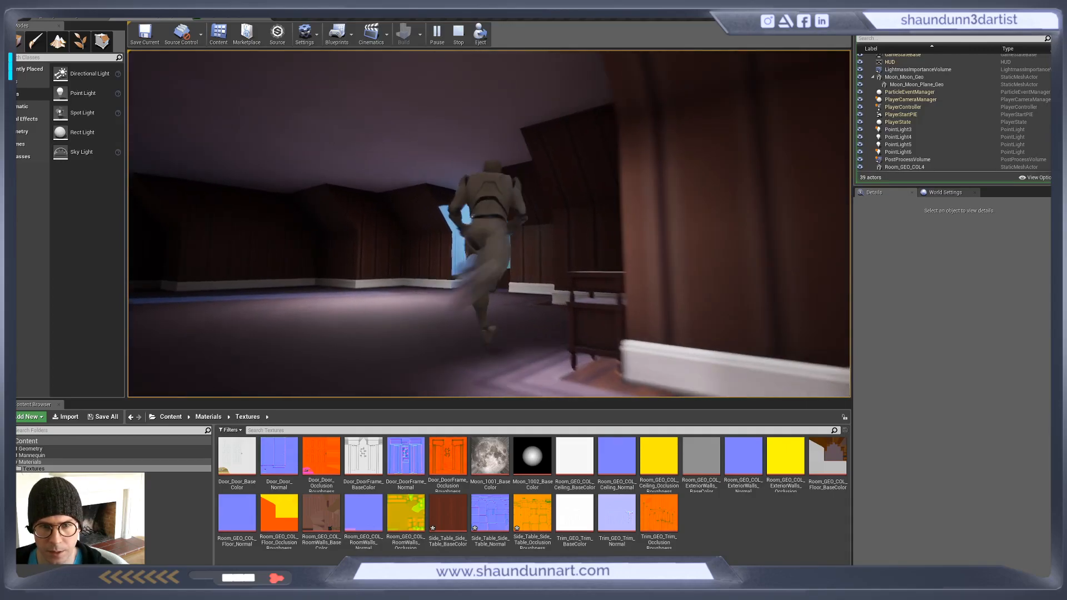
{"action": "key", "text": "w"}
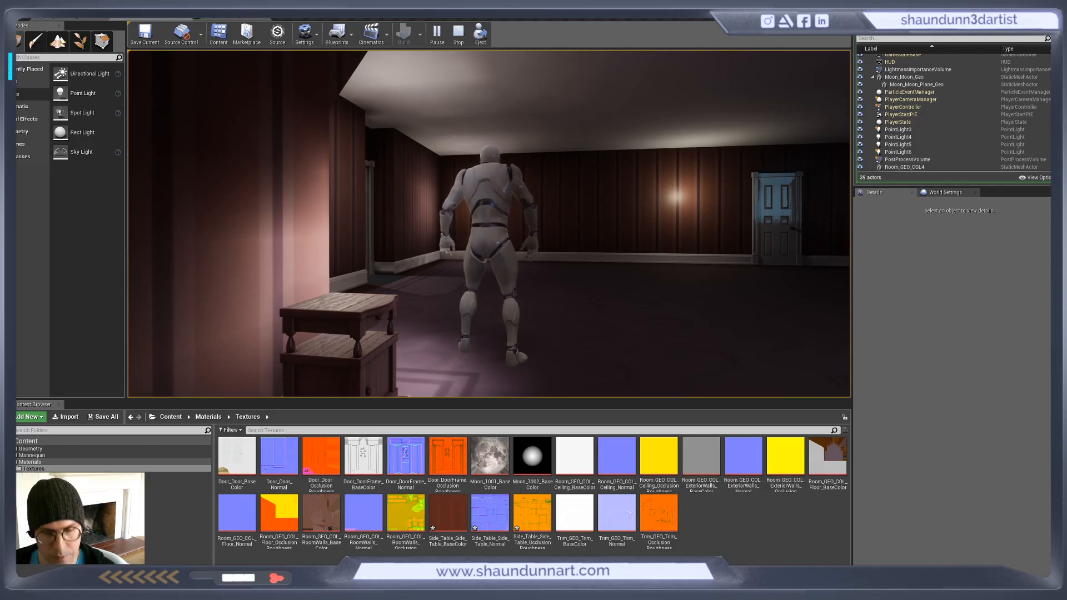
{"action": "key", "text": "Escape"}
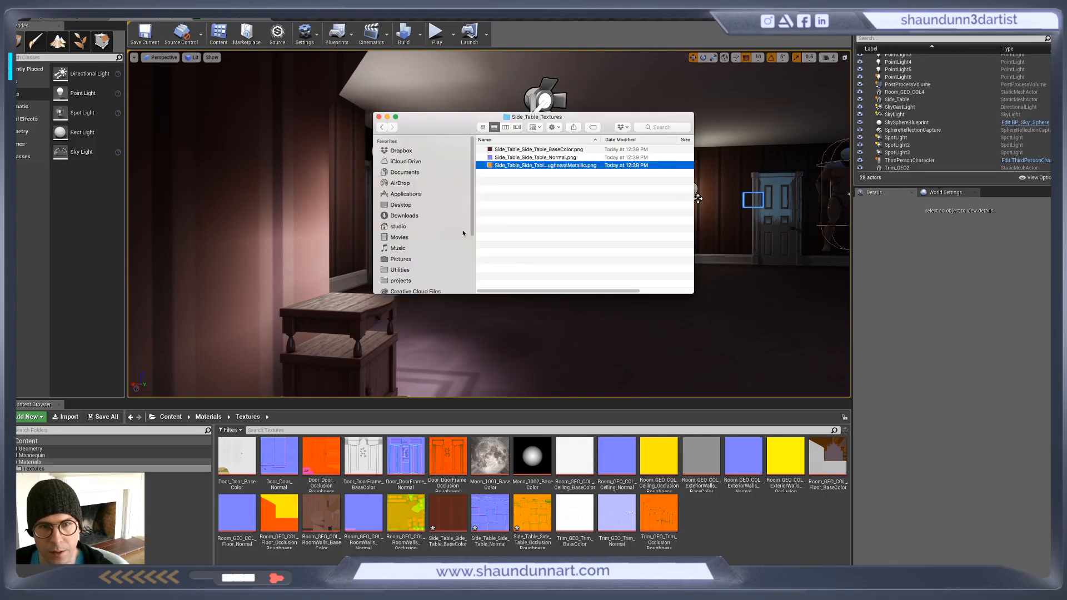
Switch to Substance Painter, enable the roughness channel on Fill layer 1 and set its roughness to 0.6
{"action": "key", "text": "super+Tab"}
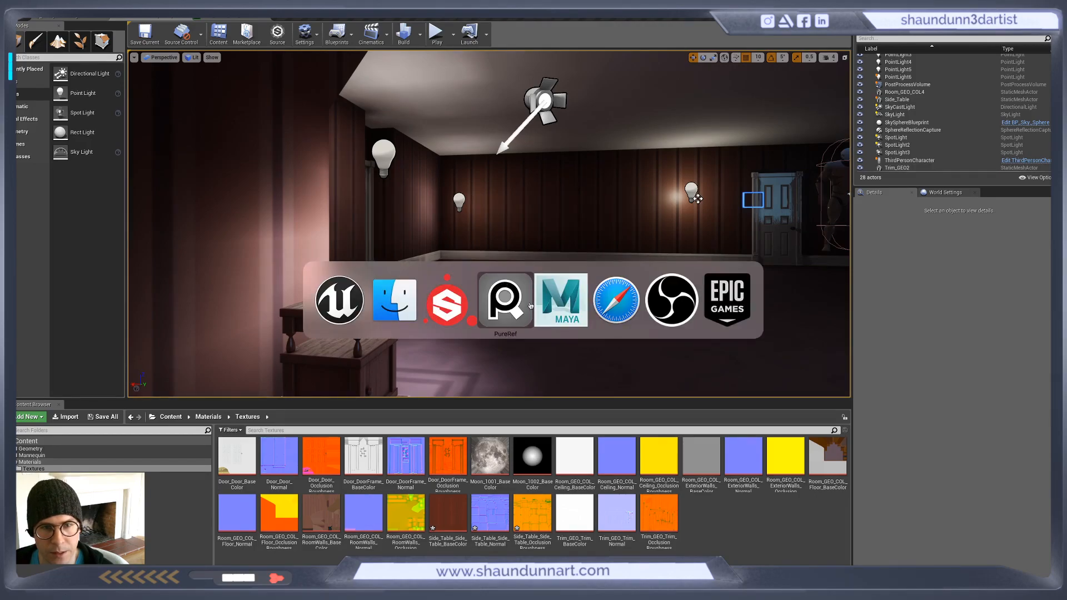
{"action": "key", "text": "super+shift+Tab"}
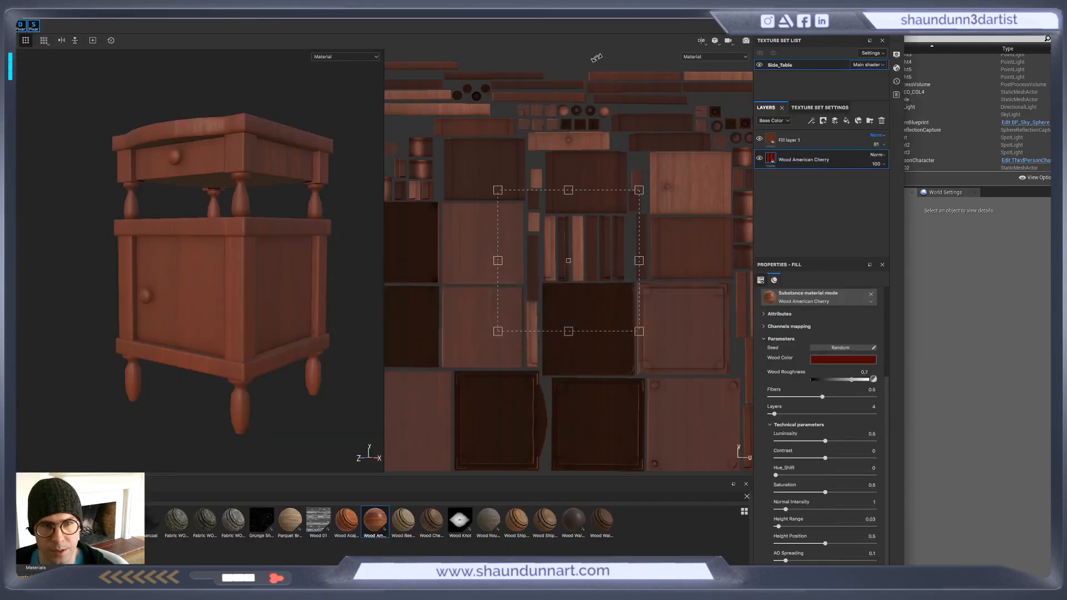
{"action": "left_click", "coordinate": [822, 145]}
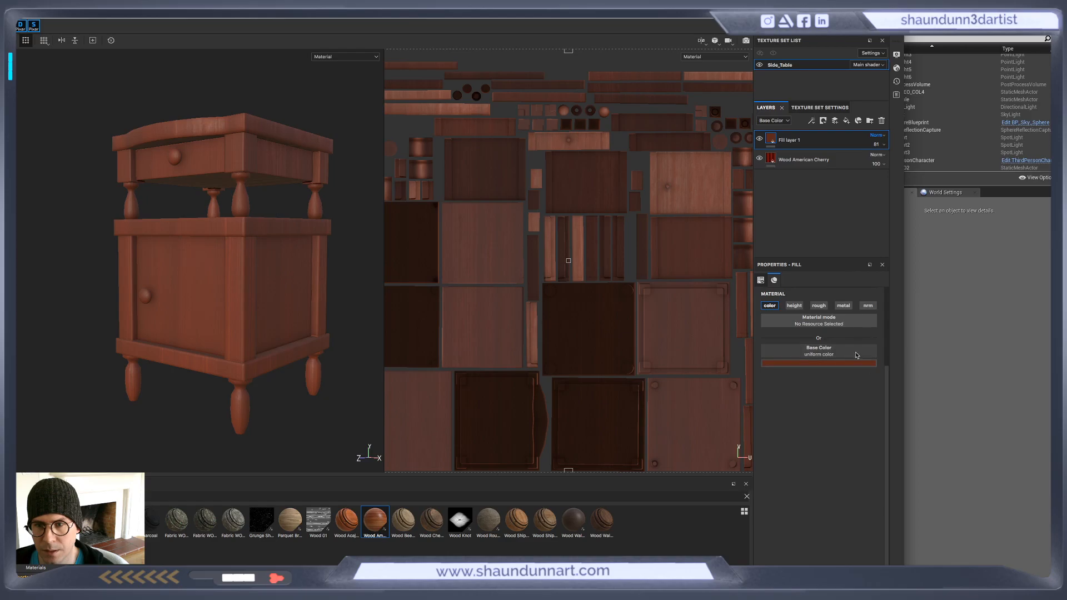
{"action": "left_click", "coordinate": [821, 308]}
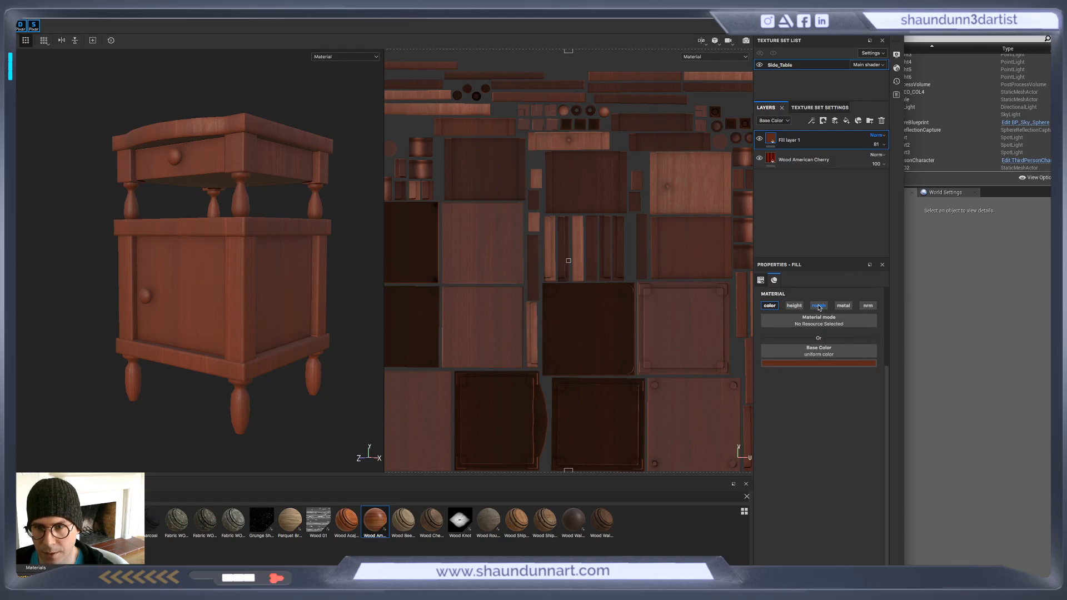
{"action": "left_click_drag", "start_coordinate": [303, 196], "coordinate": [340, 255], "text": "alt"}
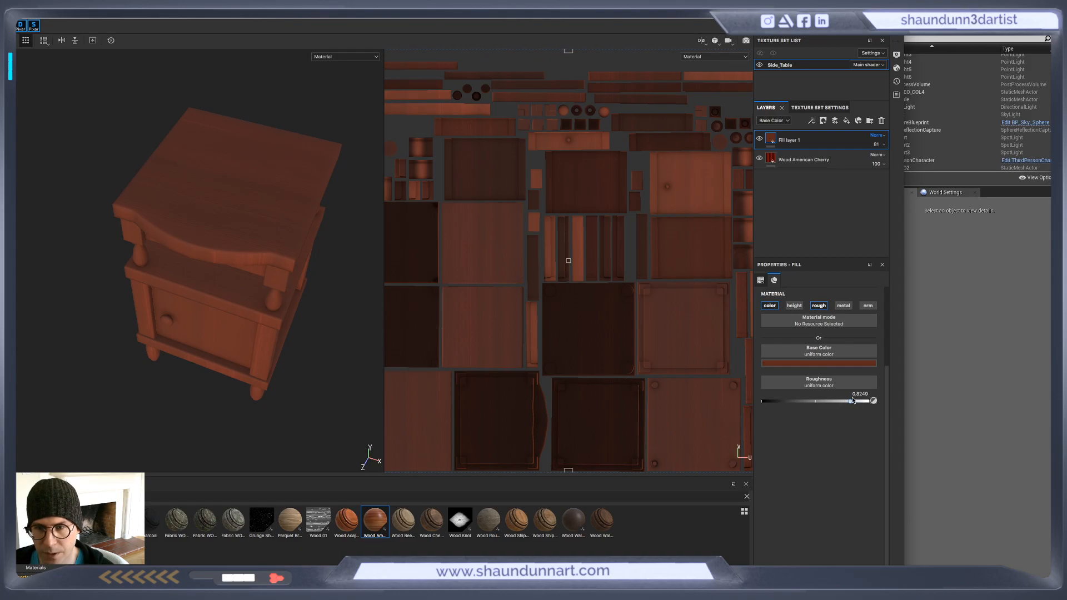
{"action": "type", "text": "0.6"}
{"action": "key", "text": "Return"}
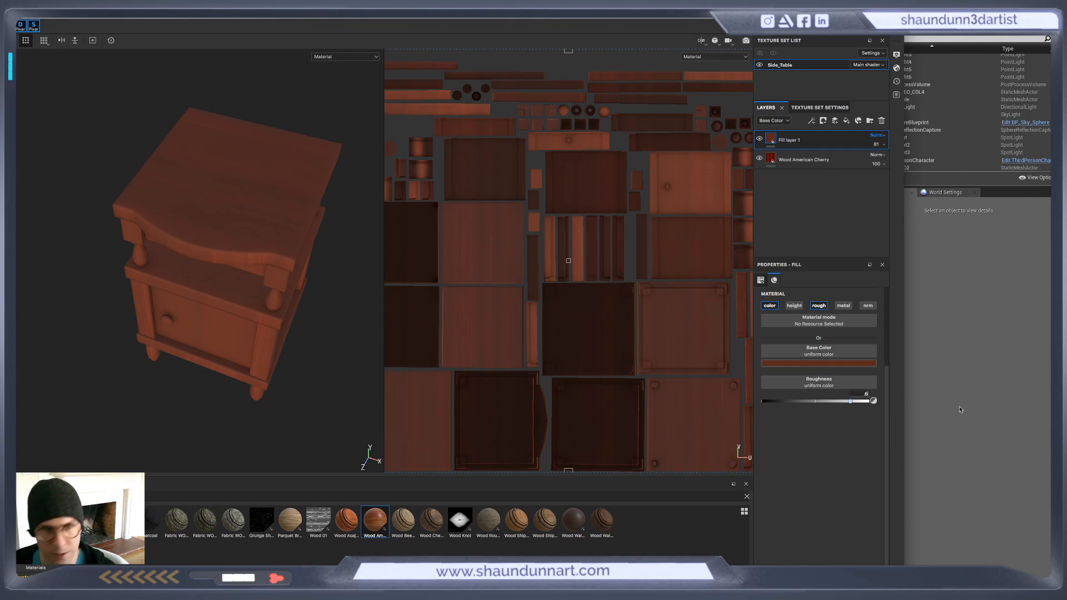
Preview the side table in the Iray render, return to the painting view and examine its top surface
{"action": "left_click_drag", "start_coordinate": [292, 252], "coordinate": [290, 282], "text": "alt"}
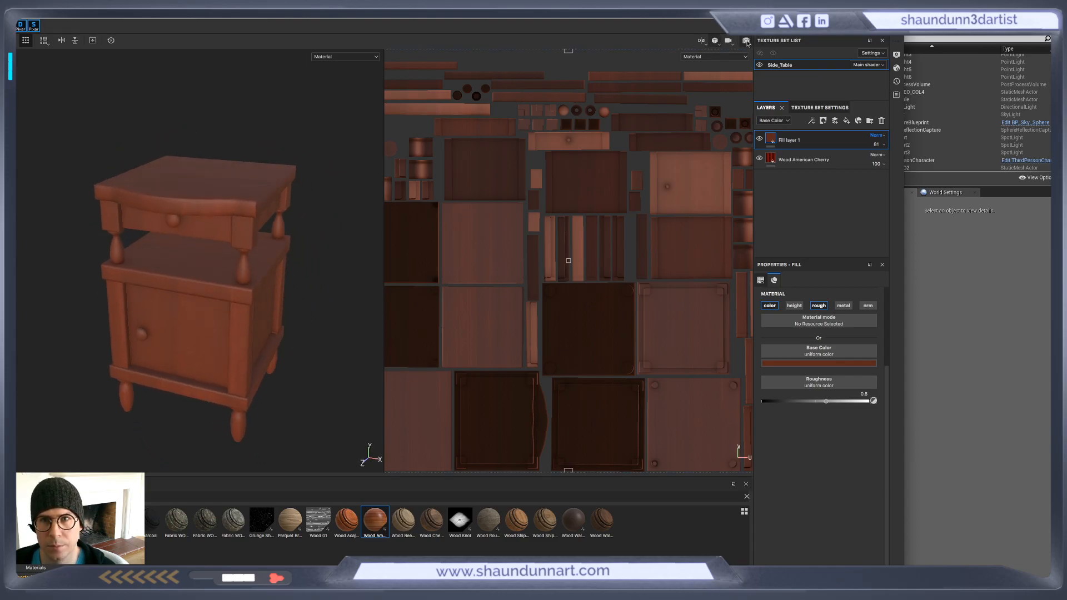
{"action": "key", "text": "F10"}
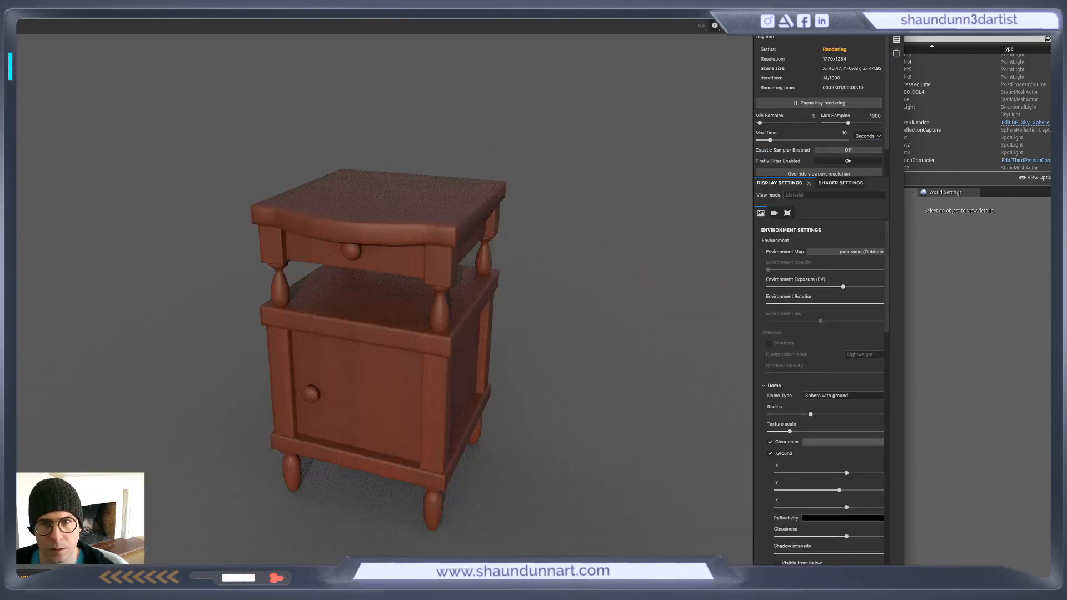
{"action": "key", "text": "F9"}
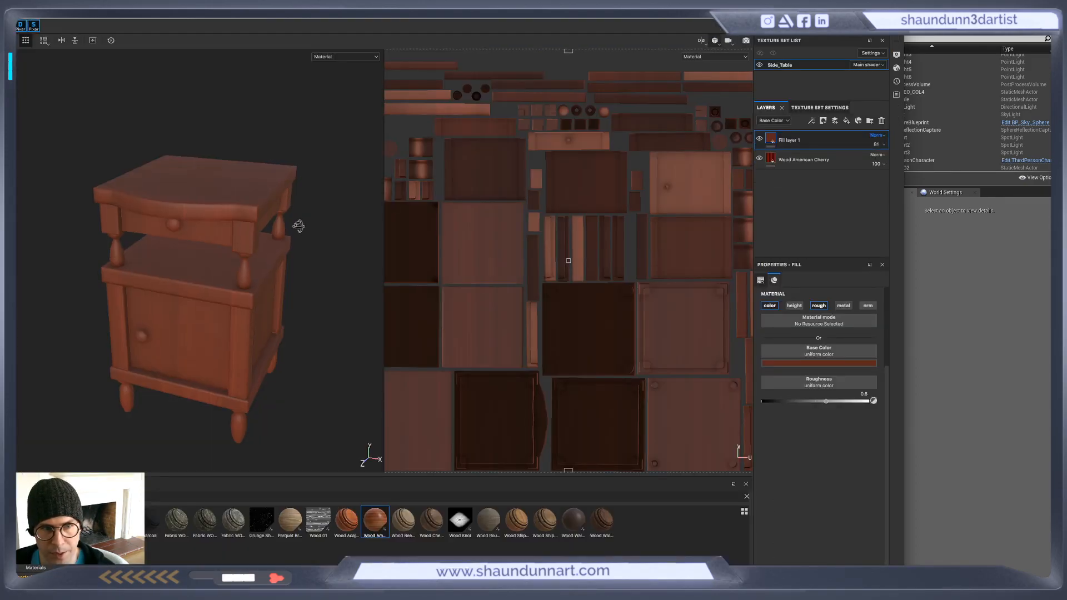
{"action": "left_click_drag", "start_coordinate": [298, 220], "coordinate": [320, 250], "text": "alt"}
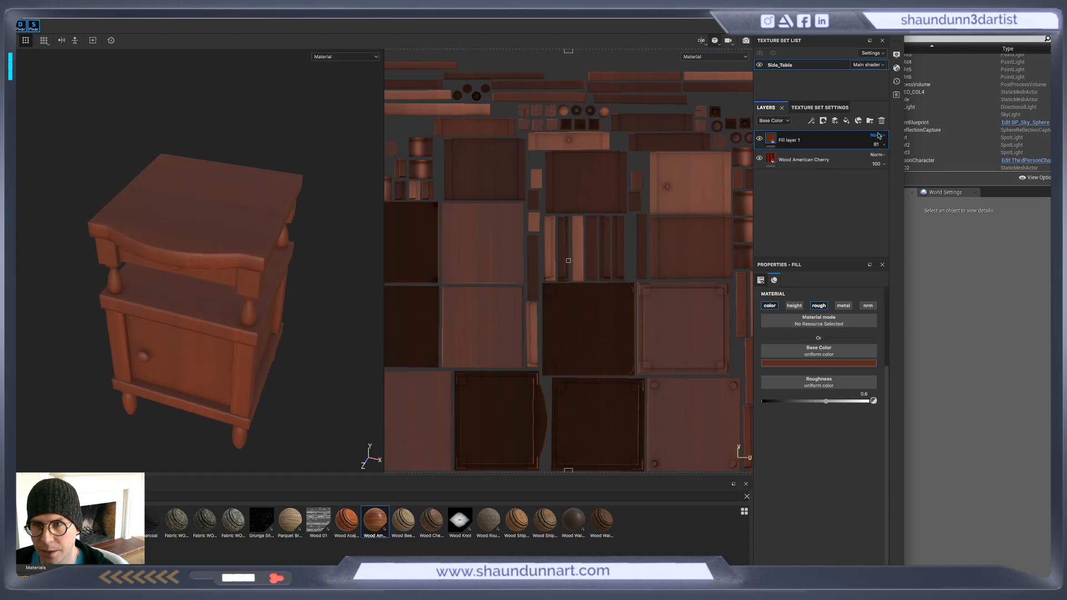
Try the Multiply blend mode on Fill layer 1's base color and restore it to Normal
{"action": "left_click", "coordinate": [876, 136]}
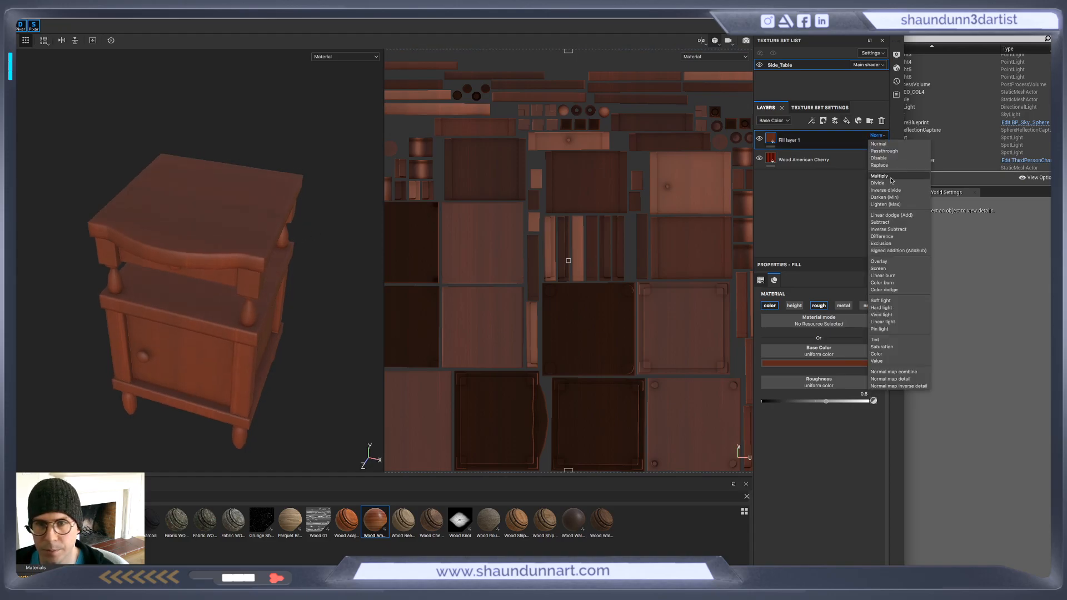
{"action": "left_click", "coordinate": [888, 176]}
{"action": "left_click", "coordinate": [879, 136]}
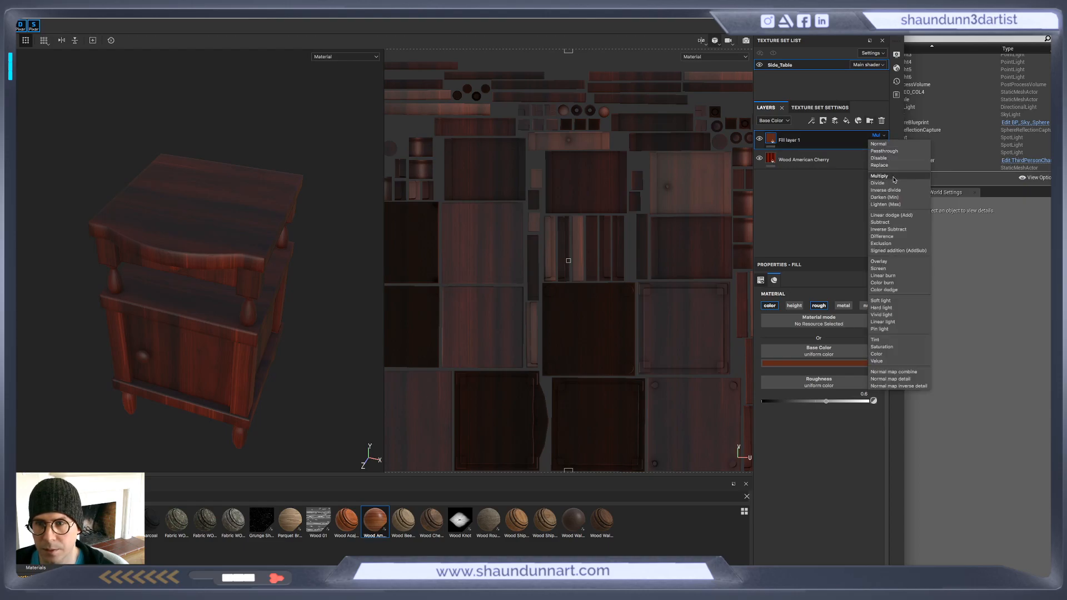
{"action": "left_click", "coordinate": [876, 135]}
{"action": "left_click", "coordinate": [876, 136]}
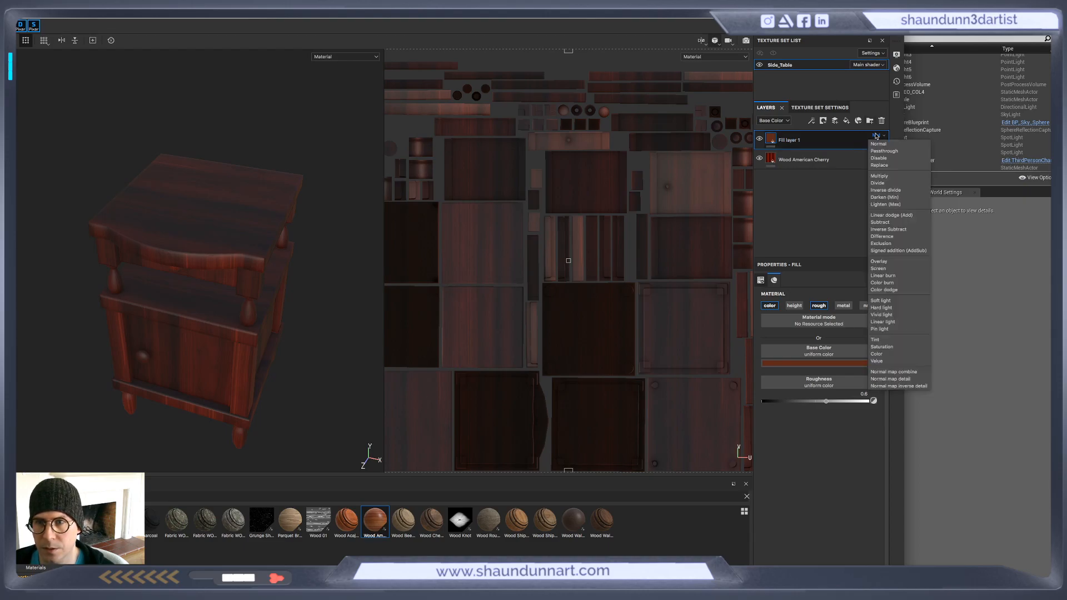
{"action": "left_click", "coordinate": [885, 146]}
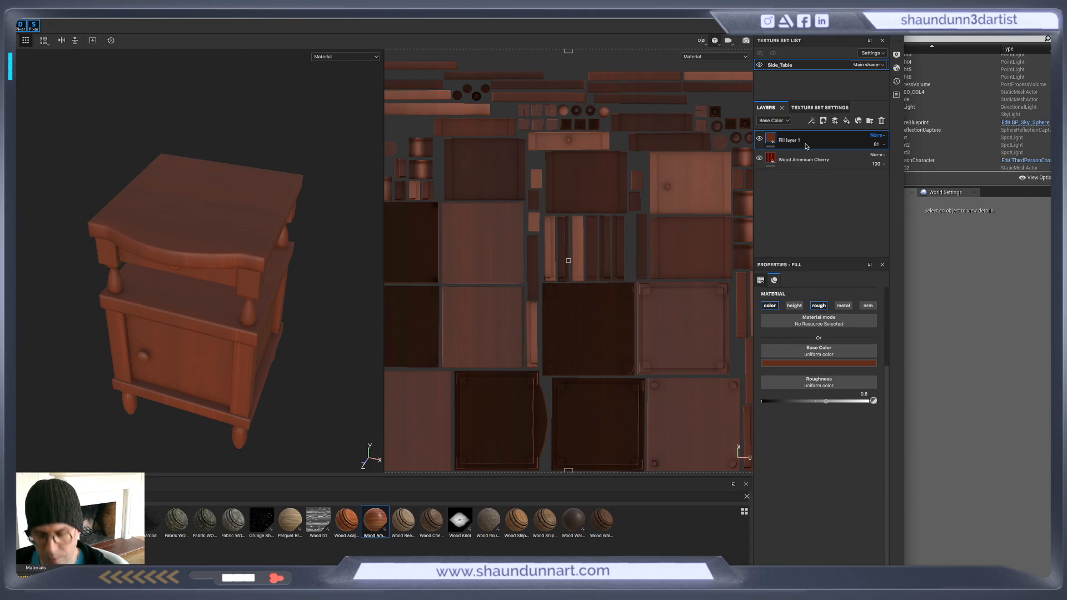
Duplicate Fill layer 1, disable the color channel on the lower copy and set its roughness to about 0.31
{"action": "key", "text": "ctrl+d"}
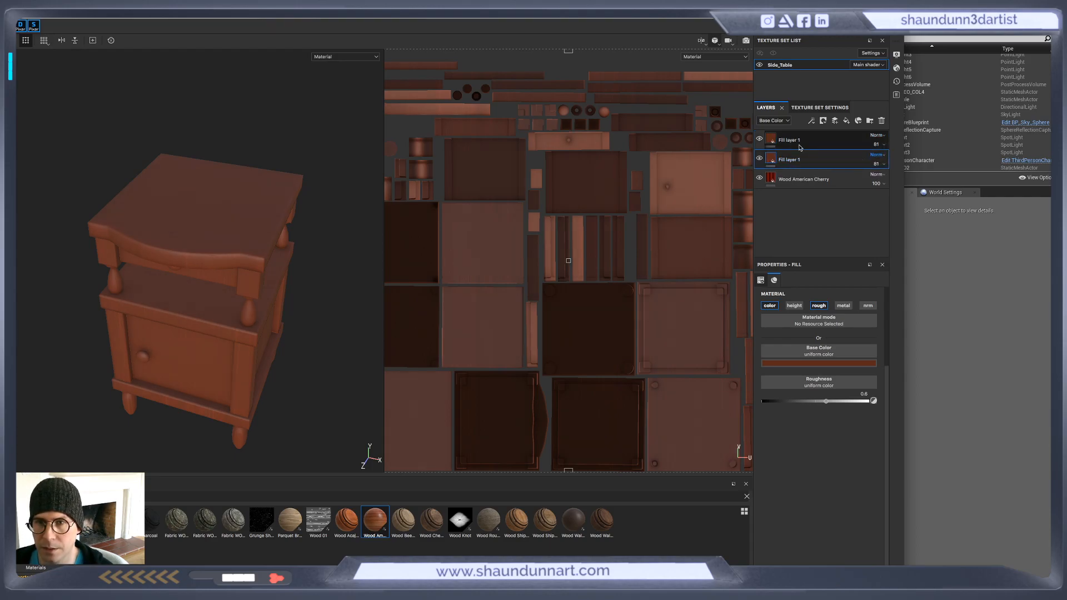
{"action": "left_click", "coordinate": [770, 306]}
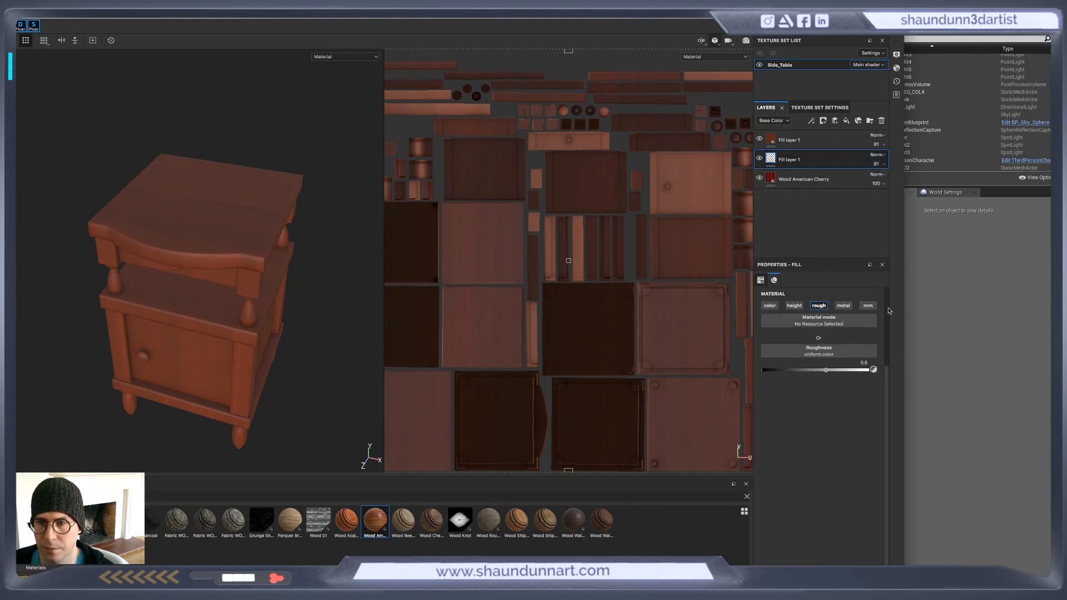
{"action": "left_click", "coordinate": [876, 154]}
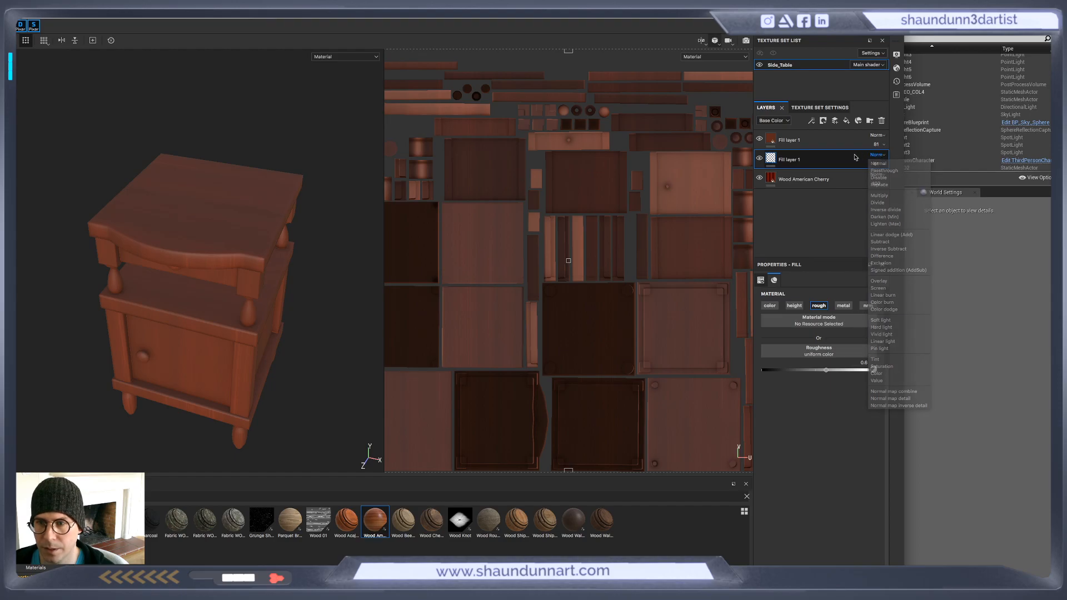
{"action": "left_click", "coordinate": [801, 393]}
{"action": "left_click_drag", "start_coordinate": [827, 371], "coordinate": [794, 370]}
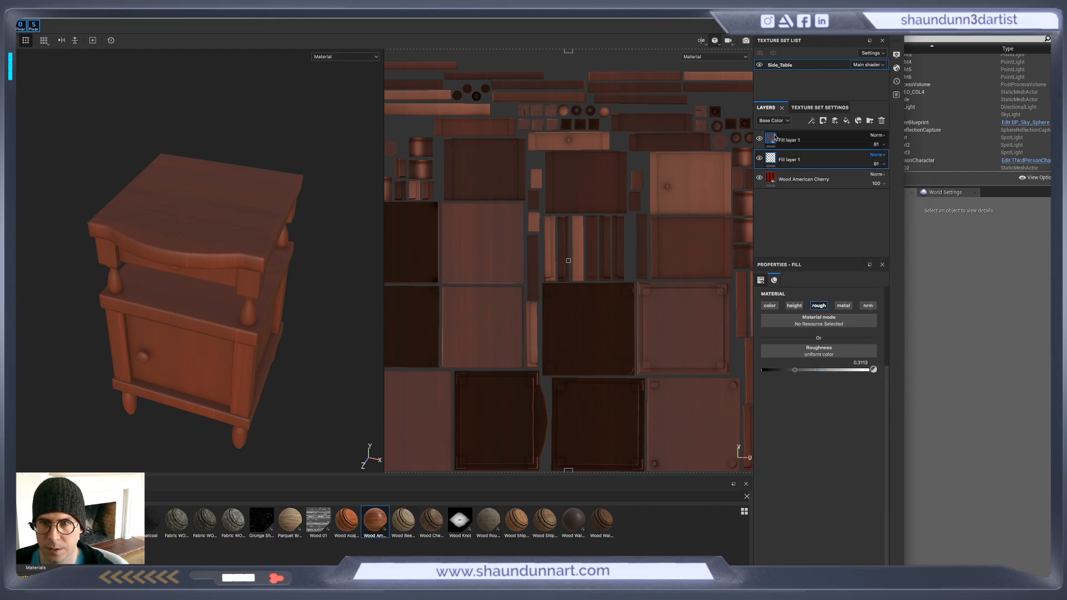
Disable the roughness channel on the upper Fill layer 1 so that it affects only color
{"action": "left_click", "coordinate": [775, 138]}
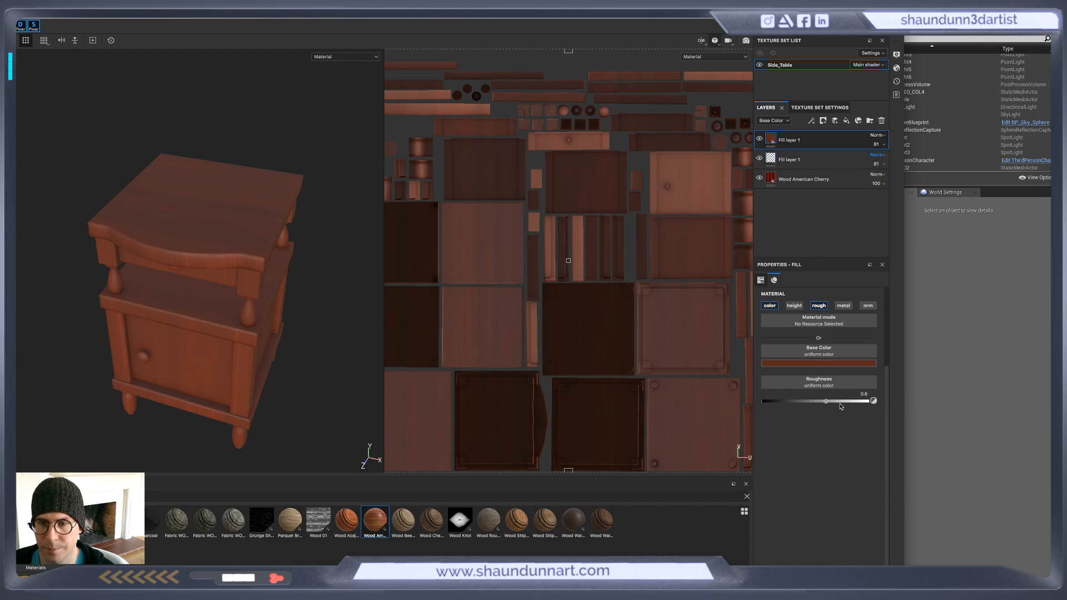
{"action": "left_click", "coordinate": [819, 305]}
{"action": "left_click_drag", "start_coordinate": [335, 221], "coordinate": [309, 269], "text": "alt"}
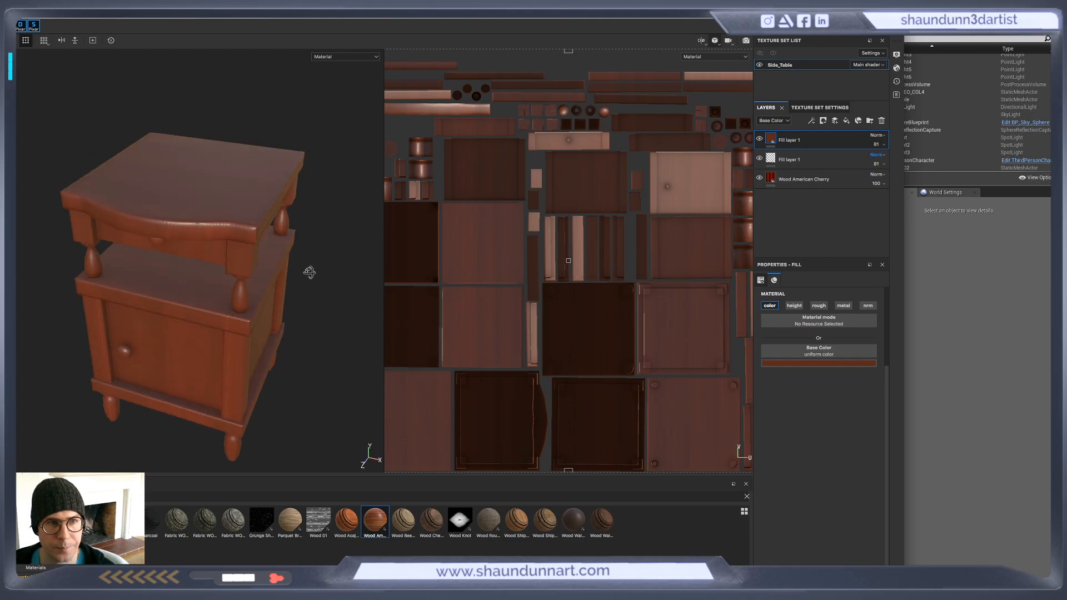
Review the Wood American Cherry settings and the lower Fill layer 1's roughness and blend mode options, examining the table's surface
{"action": "double_click", "coordinate": [819, 143]}
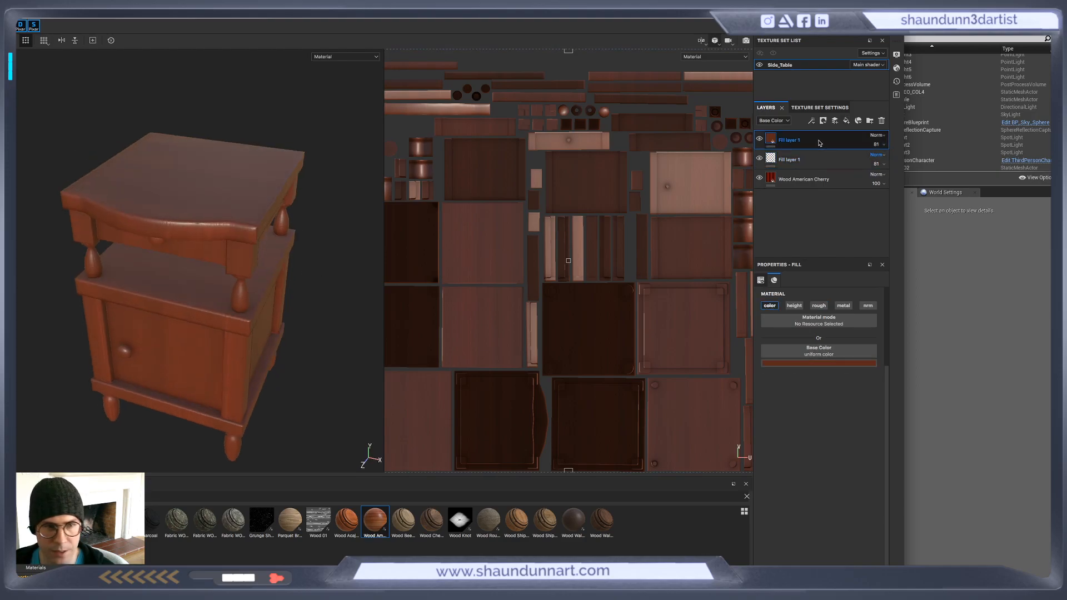
{"action": "left_click", "coordinate": [810, 180]}
{"action": "left_click_drag", "start_coordinate": [231, 191], "coordinate": [200, 167], "text": "alt"}
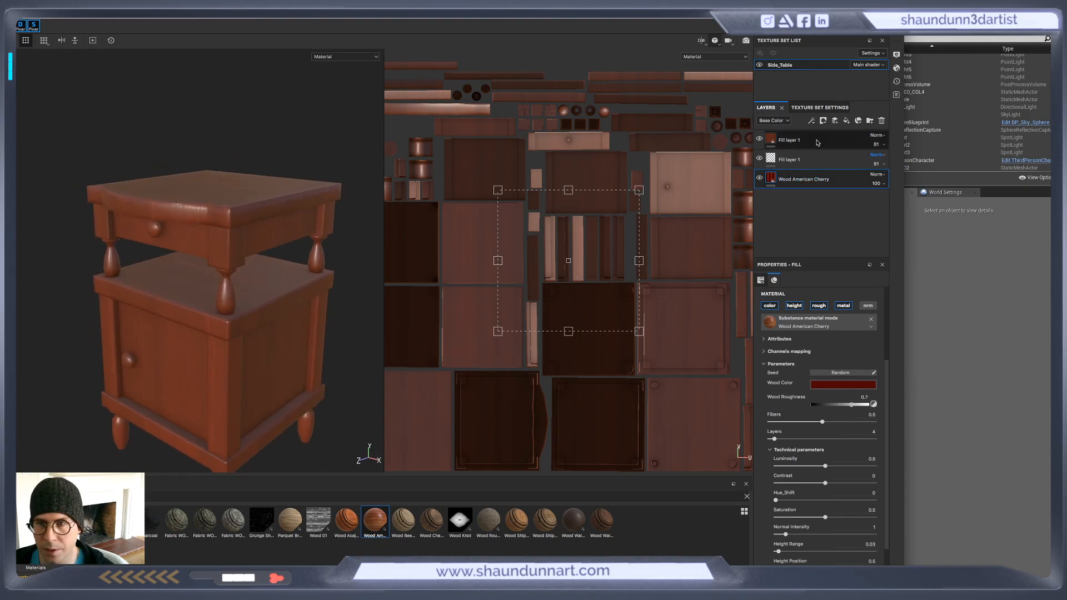
{"action": "left_click", "coordinate": [817, 160]}
{"action": "left_click", "coordinate": [876, 155]}
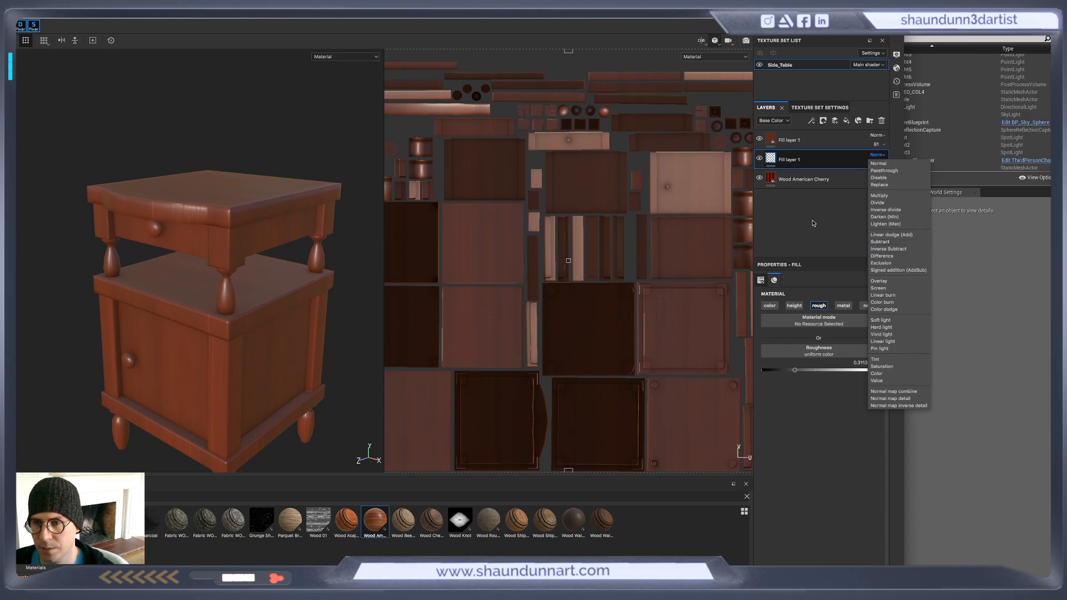
{"action": "left_click", "coordinate": [281, 134]}
{"action": "left_click_drag", "start_coordinate": [276, 150], "coordinate": [321, 222], "text": "alt"}
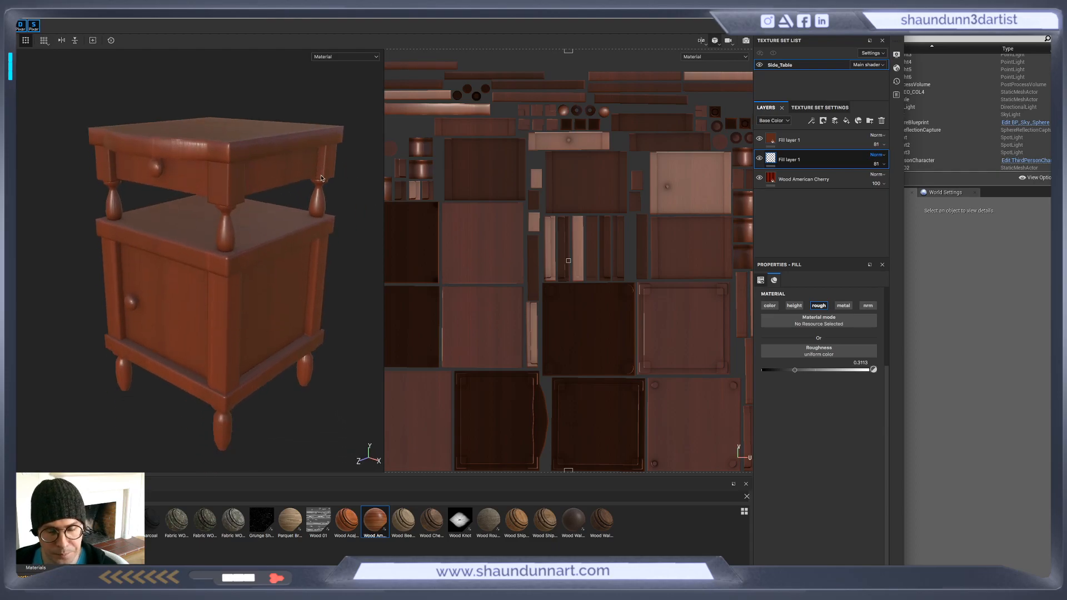
Switch to Unreal Editor, select the side table by the wall and frame it to examine its material and lighting
{"action": "key", "text": "super+Tab"}
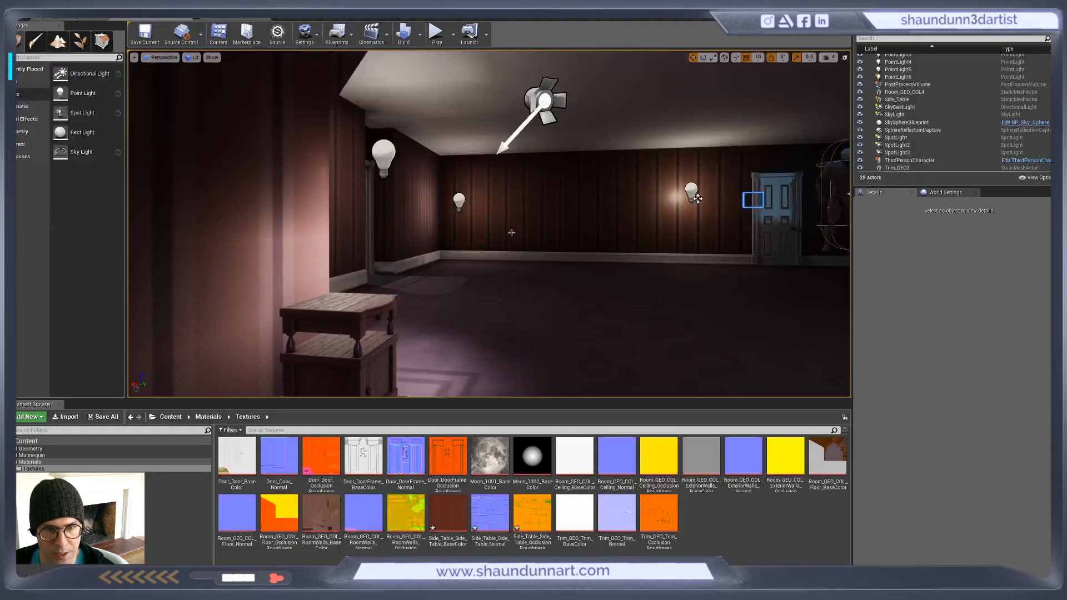
{"action": "scroll", "coordinate": [601, 272], "scroll_direction": "down", "scroll_amount": 2}
{"action": "scroll", "coordinate": [587, 270], "scroll_direction": "down", "scroll_amount": 2}
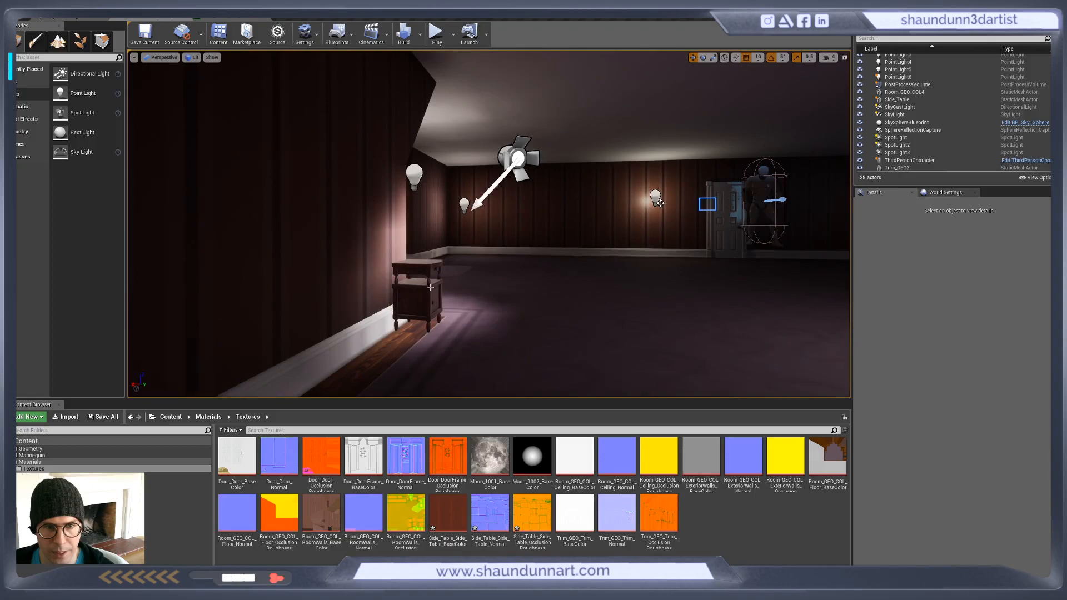
{"action": "left_click", "coordinate": [432, 286]}
{"action": "key", "text": "f"}
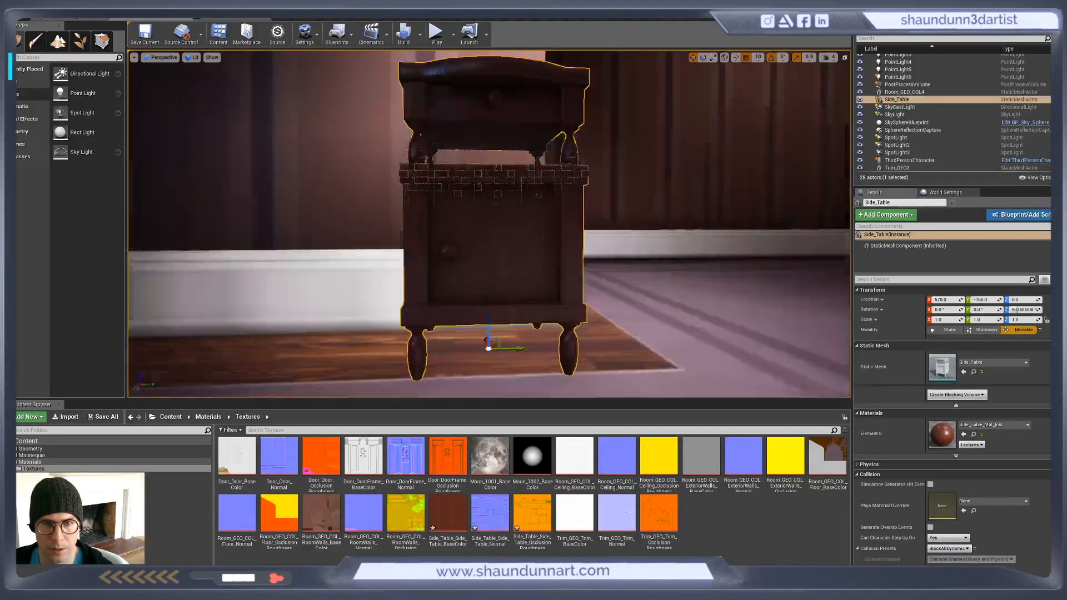
{"action": "left_click_drag", "start_coordinate": [633, 277], "coordinate": [551, 218], "text": "alt"}
{"action": "scroll", "coordinate": [633, 278], "scroll_direction": "down", "scroll_amount": 5}
{"action": "scroll", "coordinate": [504, 215], "scroll_direction": "up", "scroll_amount": 4}
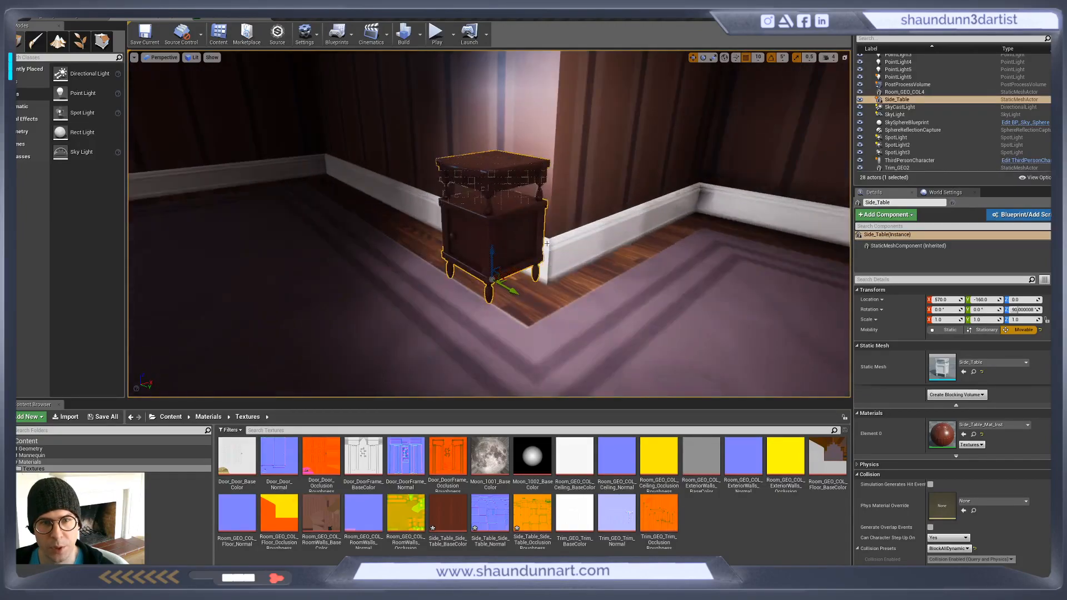
Play the level, walk the character through the room to inspect the side table's lighting, and end the play session
{"action": "left_click", "coordinate": [436, 35]}
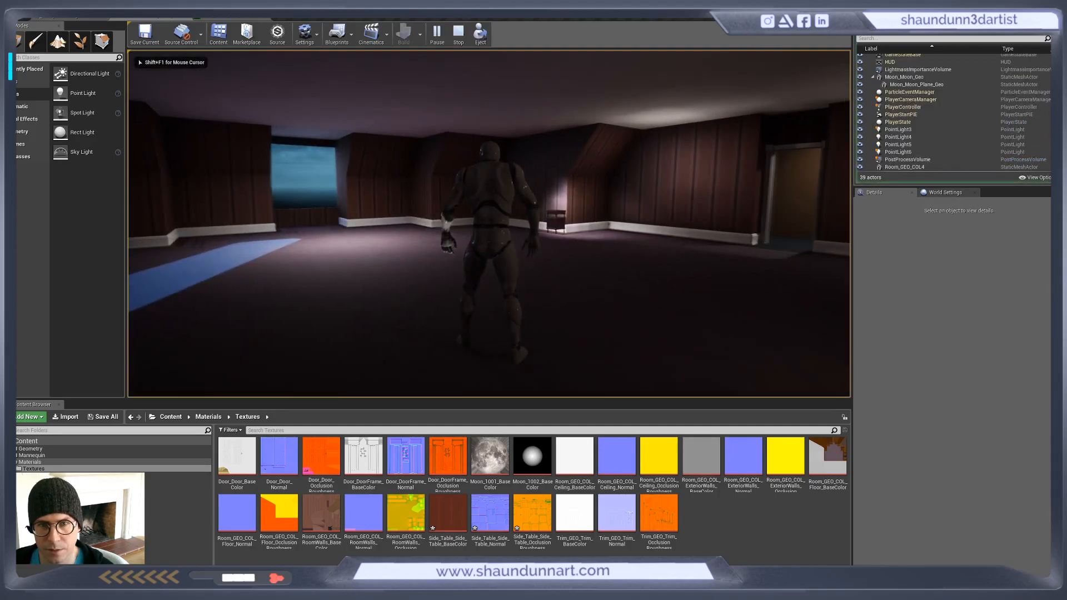
{"action": "key", "text": "w"}
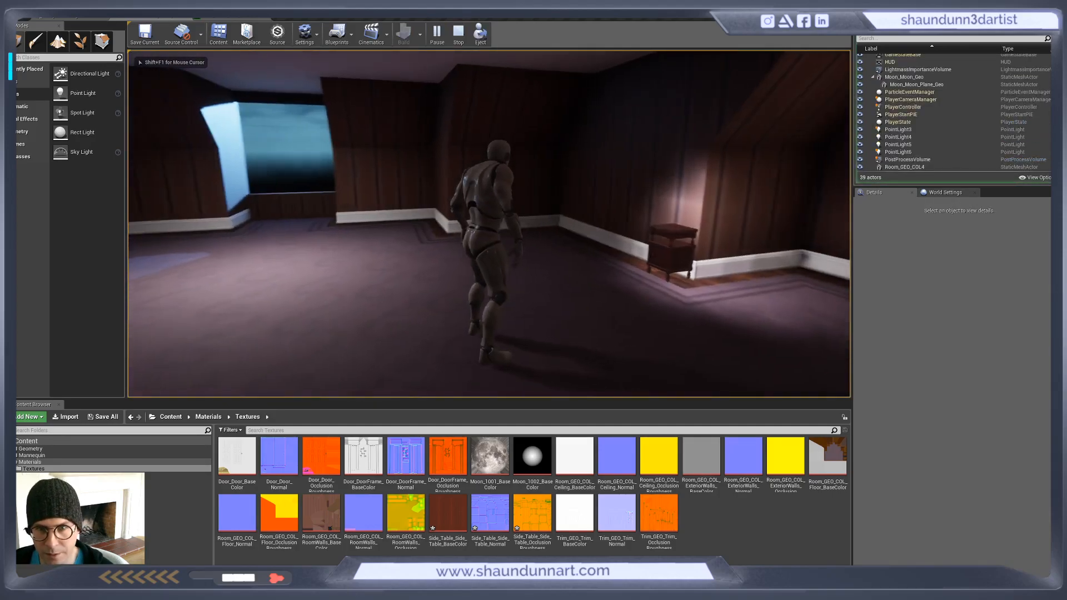
{"action": "key", "text": "w"}
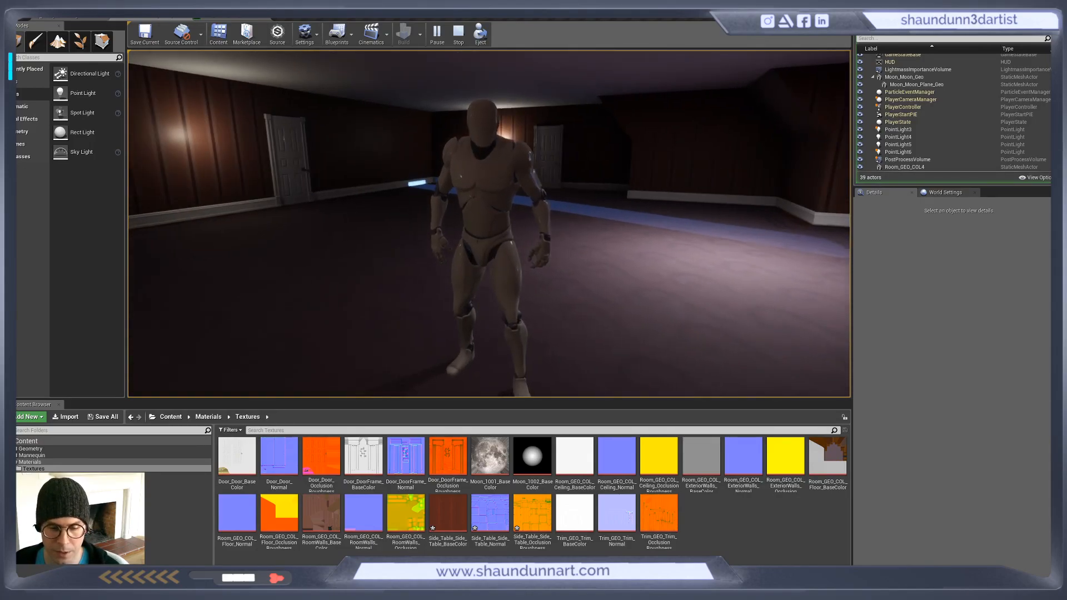
{"action": "key", "text": "Escape"}
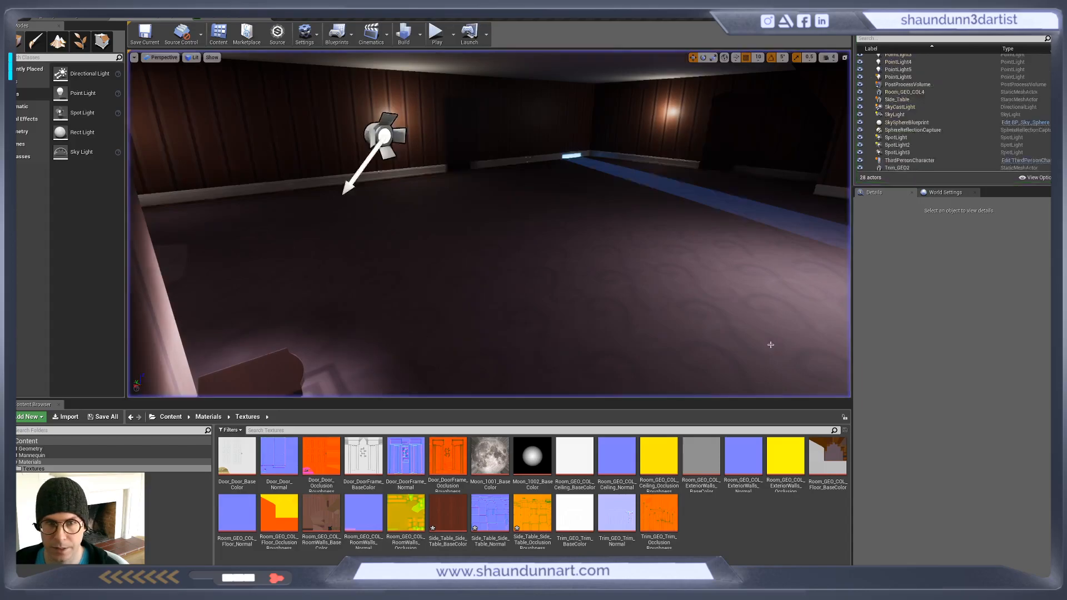
{"action": "key", "text": "super+Tab"}
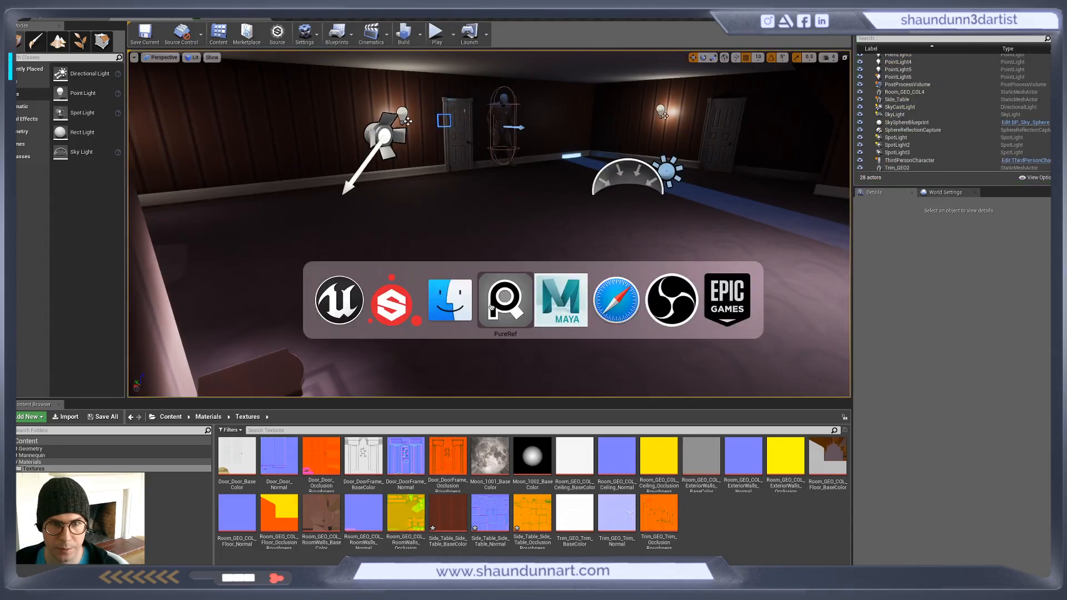
{"action": "left_click", "coordinate": [666, 315]}
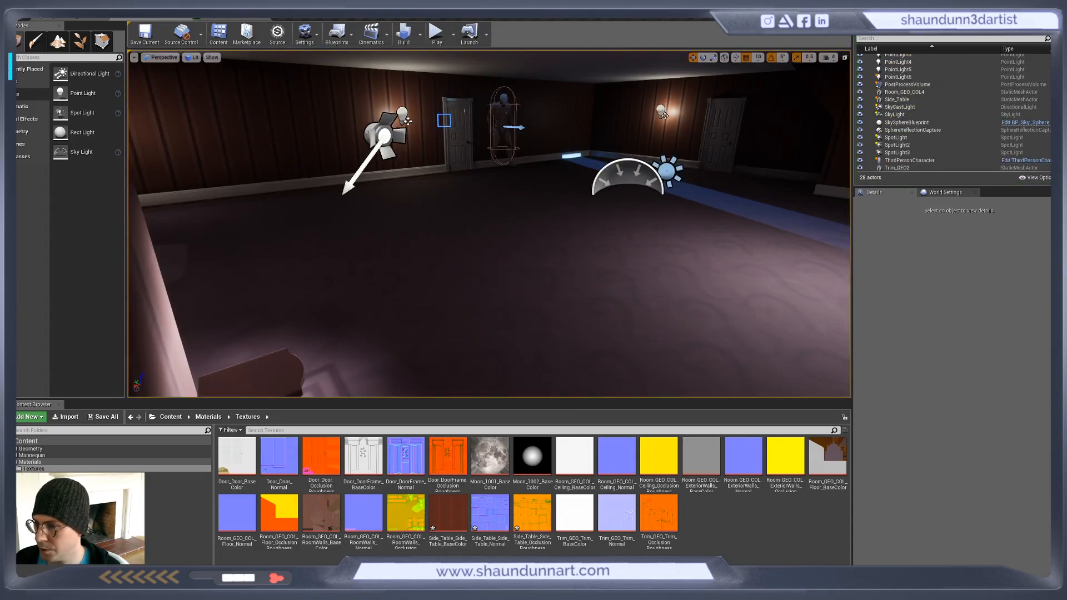